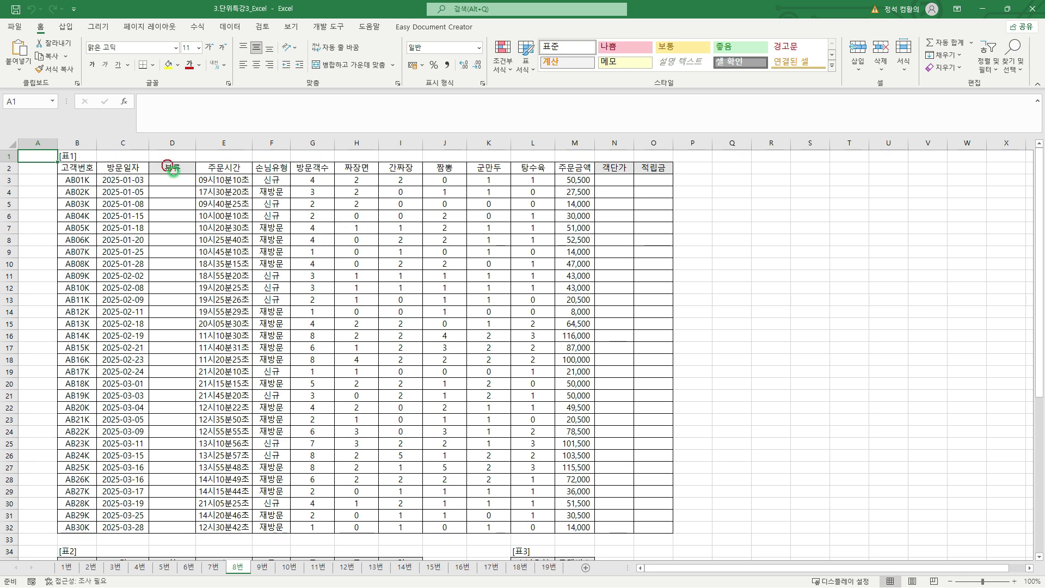
pyautogui.moveTo(173, 171); pyautogui.dragTo(183, 177)
pyautogui.moveTo(234, 152); pyautogui.dragTo(241, 153)
pyautogui.moveTo(149, 175); pyautogui.dragTo(195, 186)
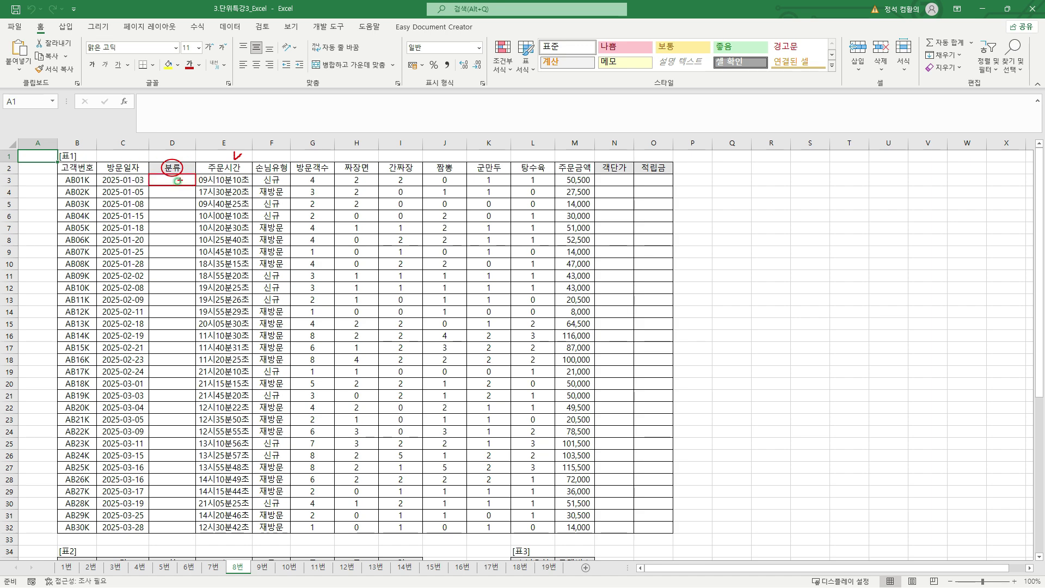
pyautogui.press('Escape')
# Start the 분류 formula in cell D3 with the nested functions =IF(TIME(VALUE(.
pyautogui.click(173, 178)
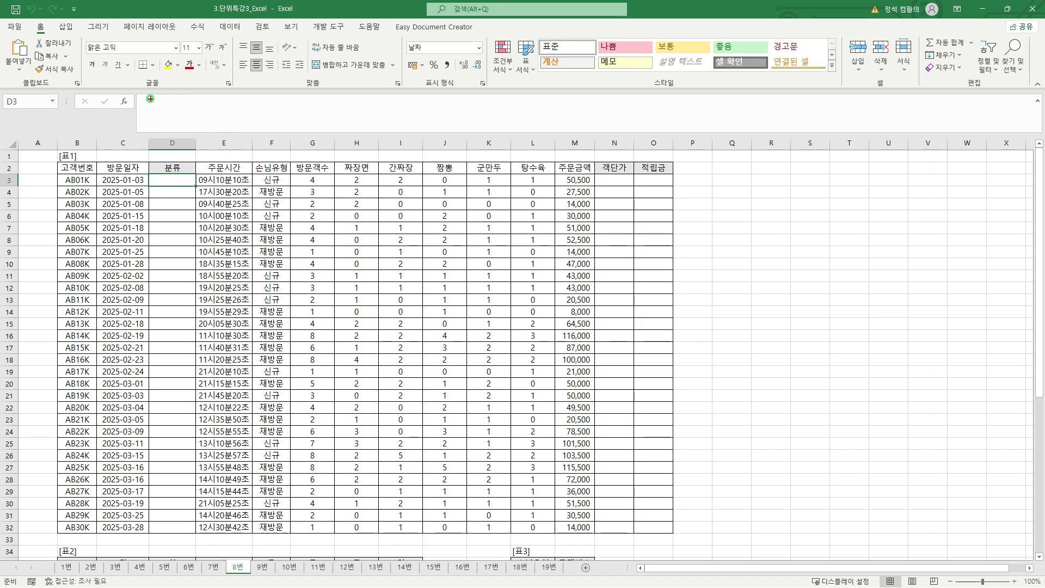
pyautogui.moveTo(138, 94); pyautogui.dragTo(610, 132)
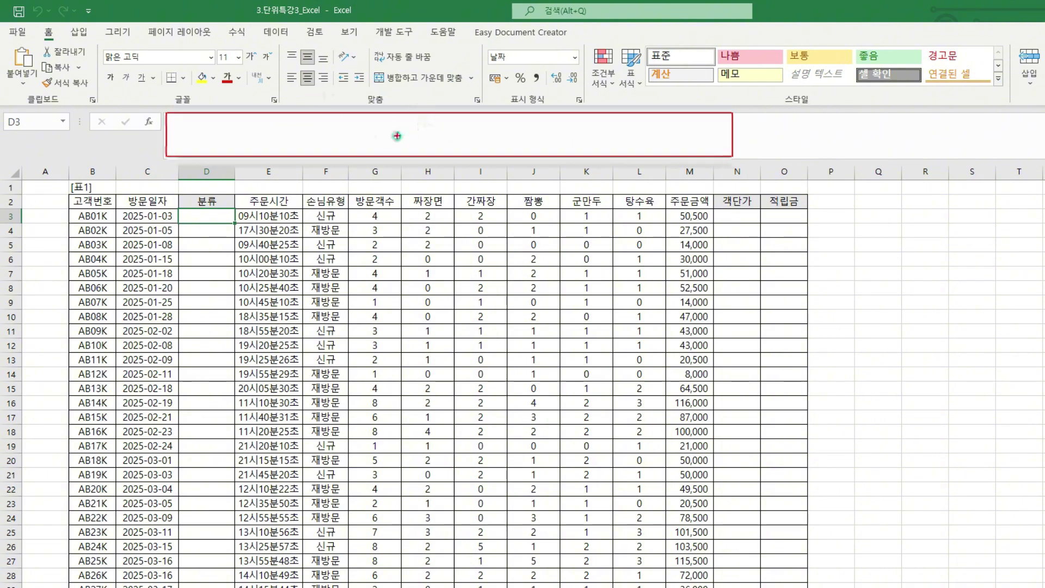
pyautogui.press('Escape')
pyautogui.click(304, 141)
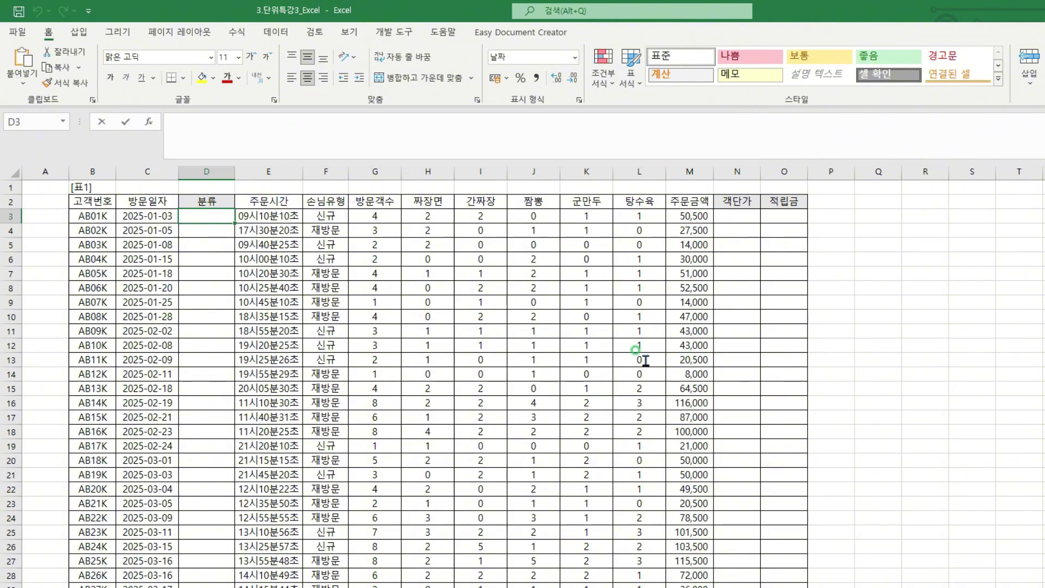
pyautogui.write('=IF(')
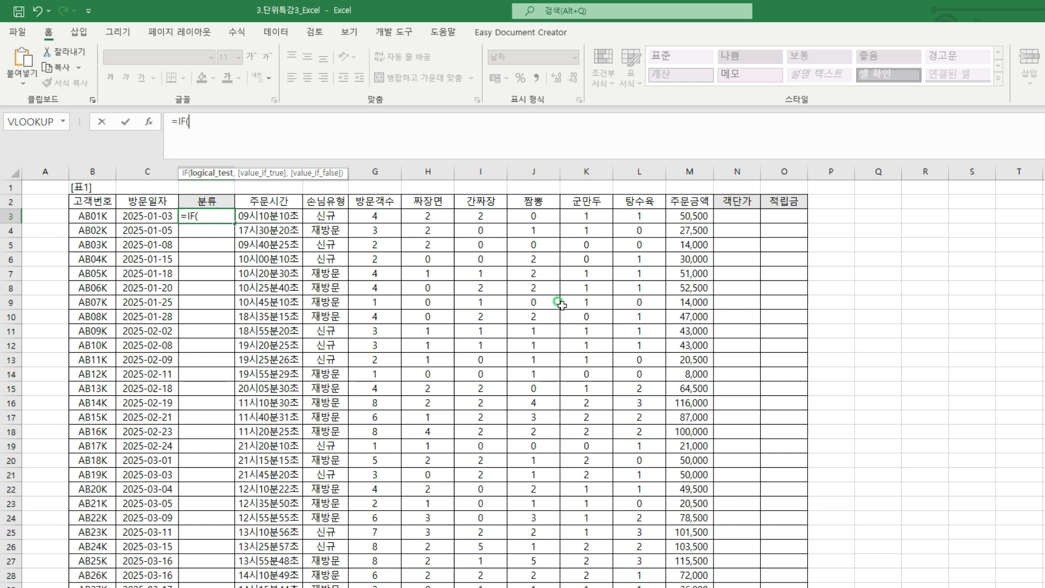
pyautogui.write('TIME(')
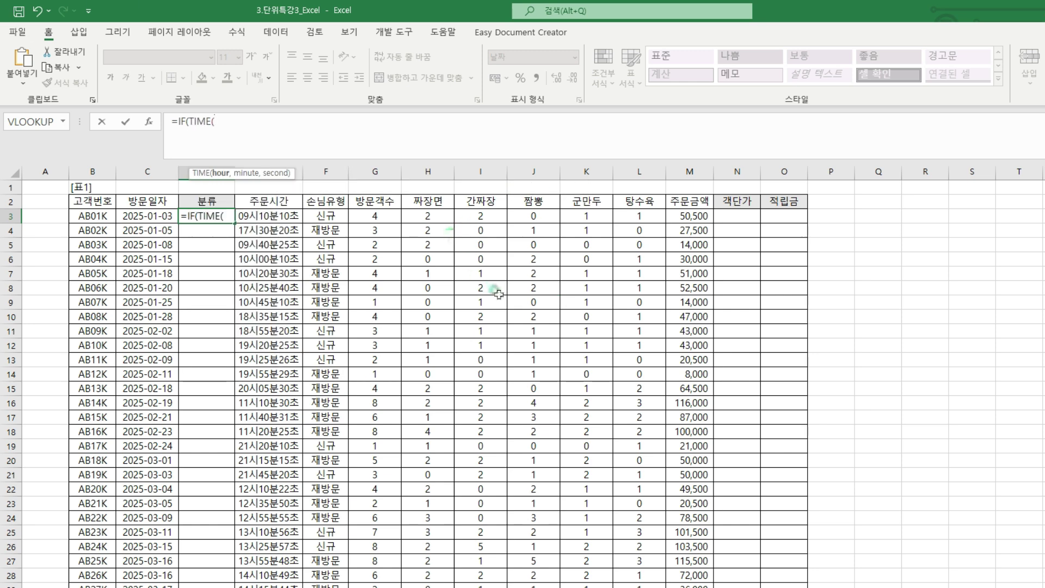
pyautogui.write('VALU')
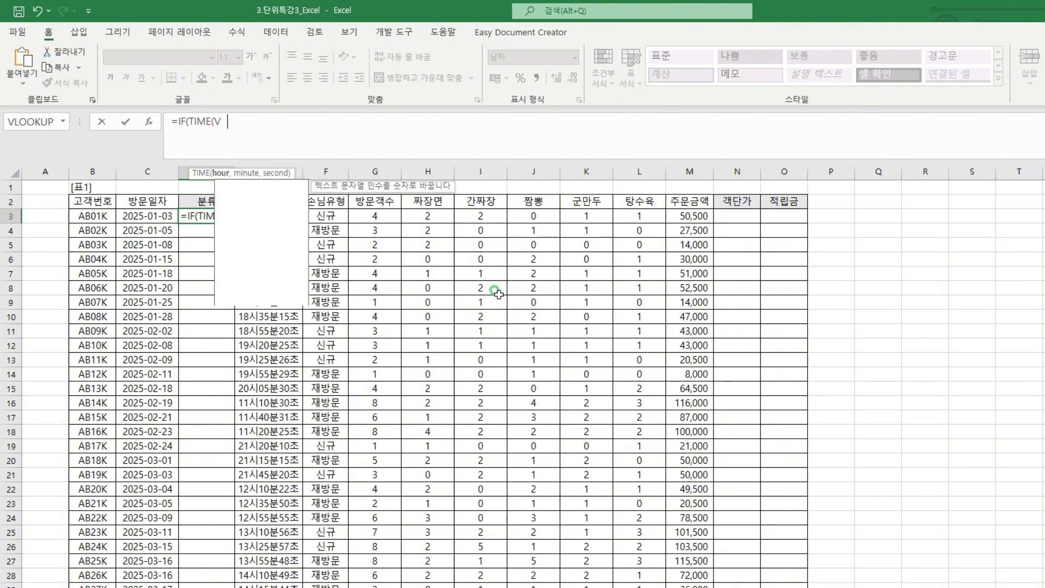
pyautogui.write('E(')
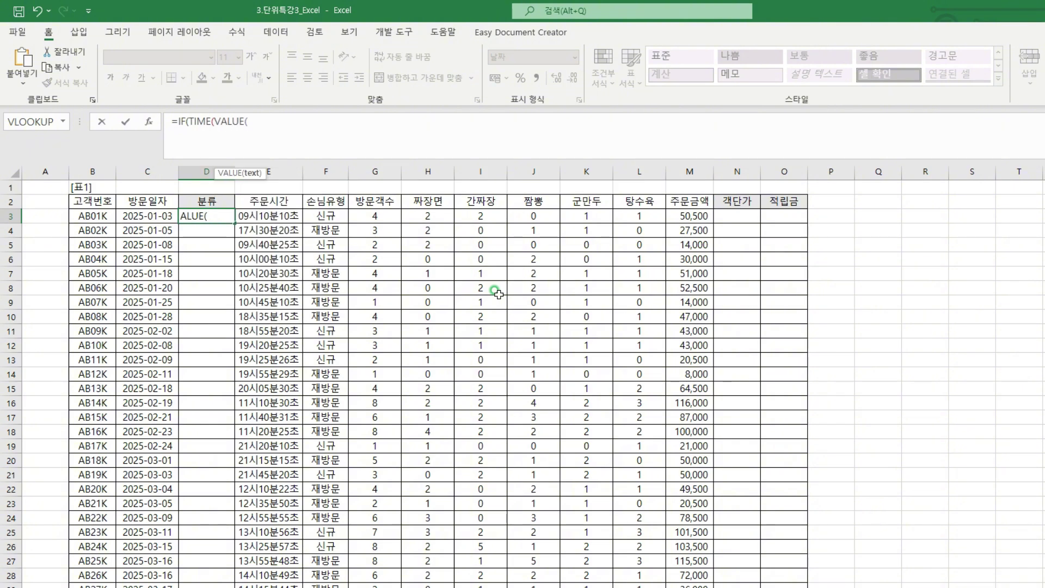
# Add MID($E3,1,2) inside VALUE to extract the hour from the 주문시간 text, with the column reference locked.
pyautogui.write('MID(')
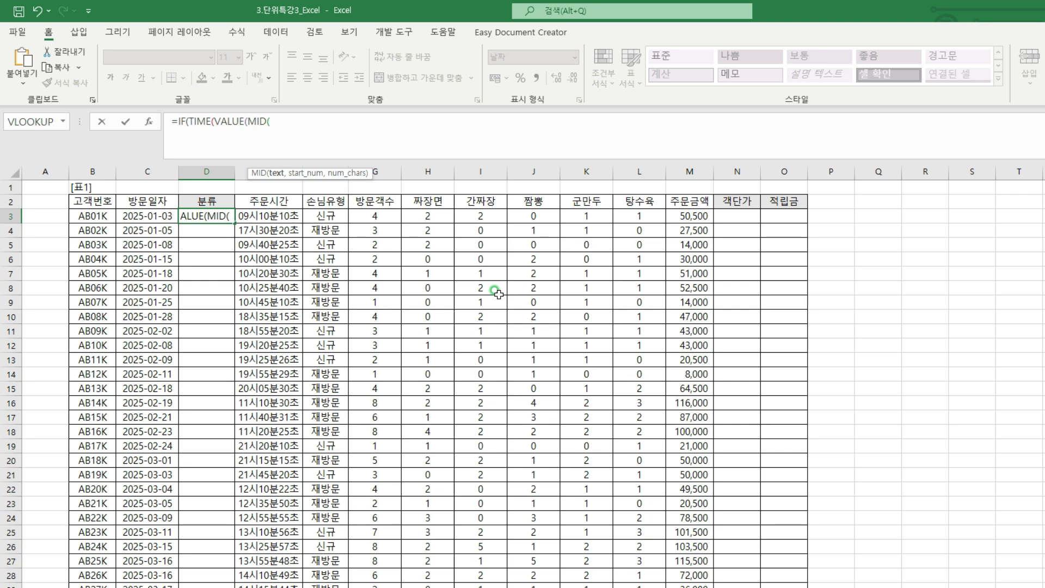
pyautogui.click(284, 218)
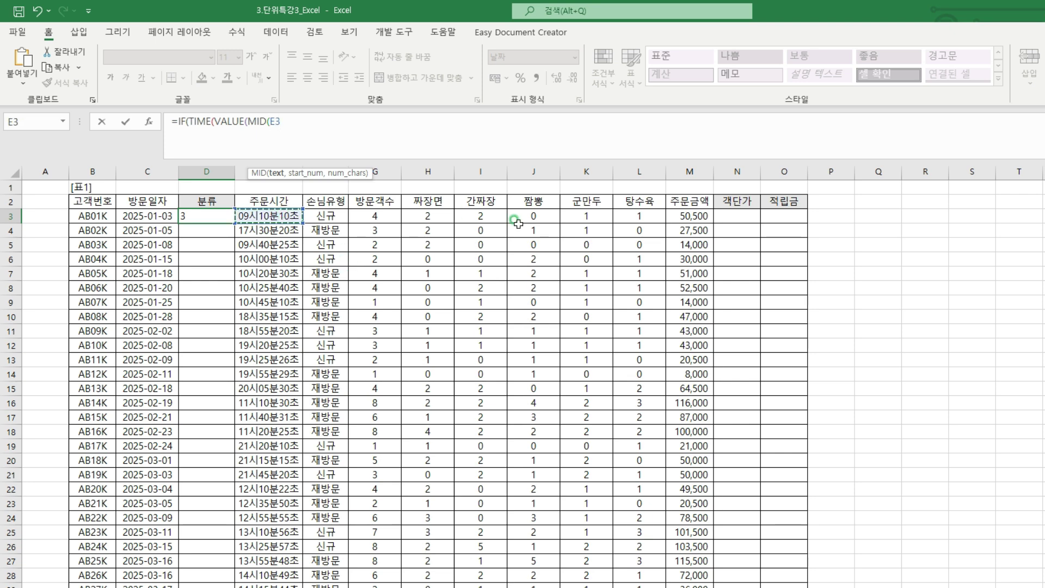
pyautogui.press('F4')
pyautogui.press('F4')
pyautogui.press('F4')
pyautogui.write(',1')
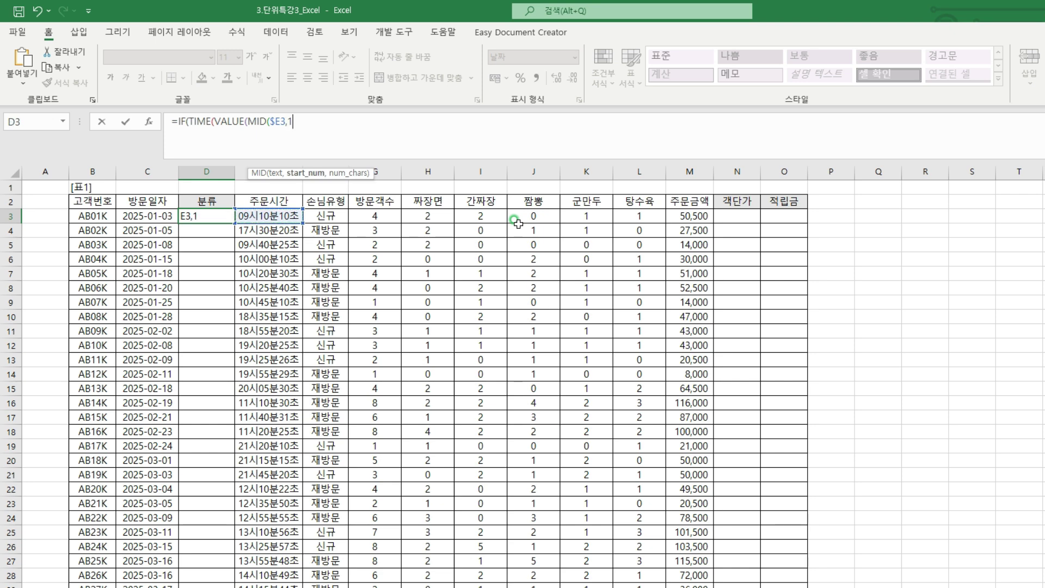
pyautogui.write(',2')
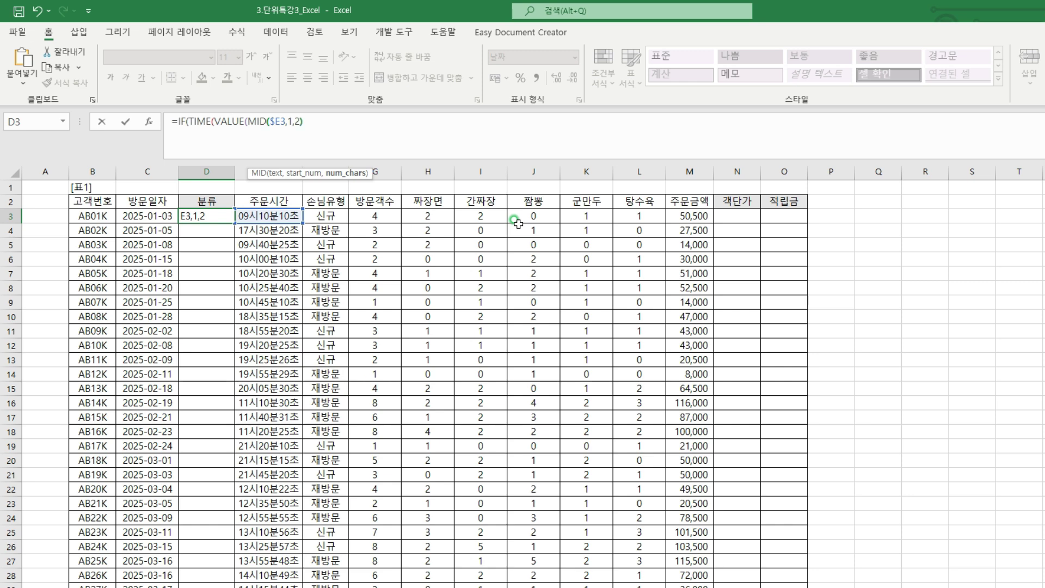
pyautogui.write(')')
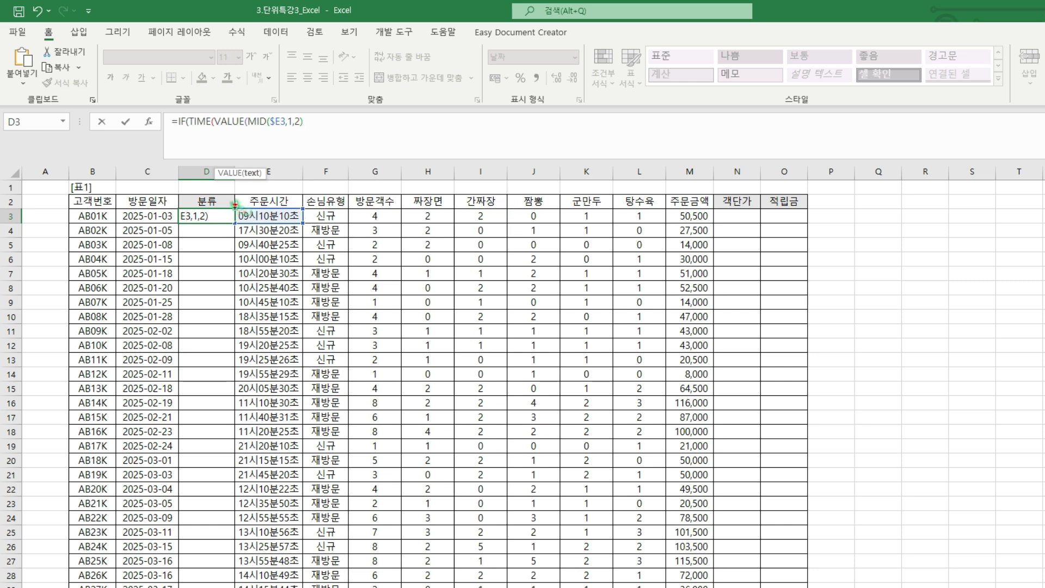
pyautogui.moveTo(235, 208); pyautogui.dragTo(250, 222)
pyautogui.moveTo(250, 131)
pyautogui.mouseDown()
pyautogui.moveTo(307, 130)
pyautogui.moveTo(239, 116)
pyautogui.mouseUp()
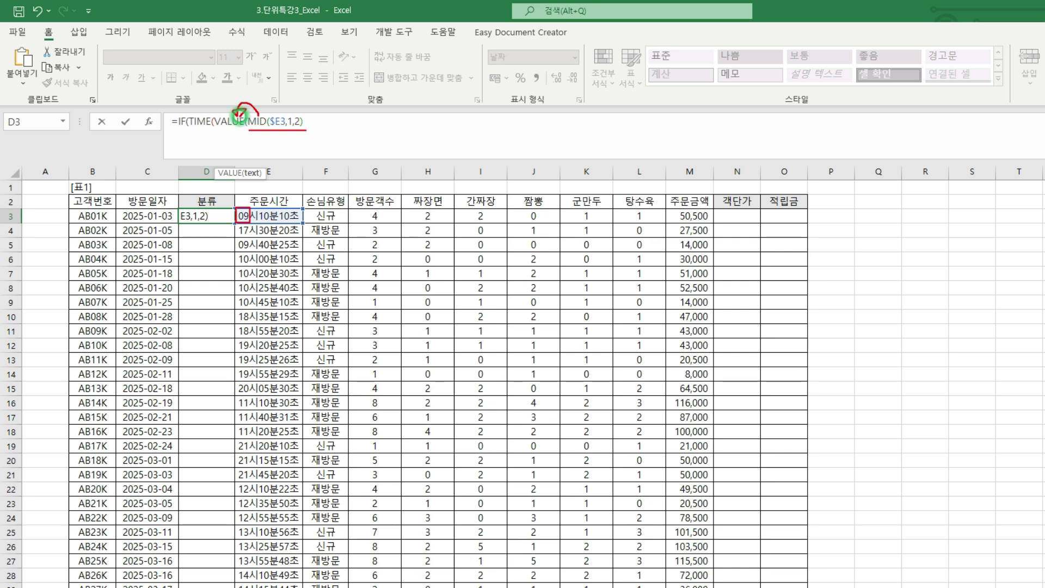
pyautogui.press('Escape')
# Close the hour argument in D3's formula and add VALUE(MID($E3,4,2)) as the minute argument of TIME.
pyautogui.click(334, 125)
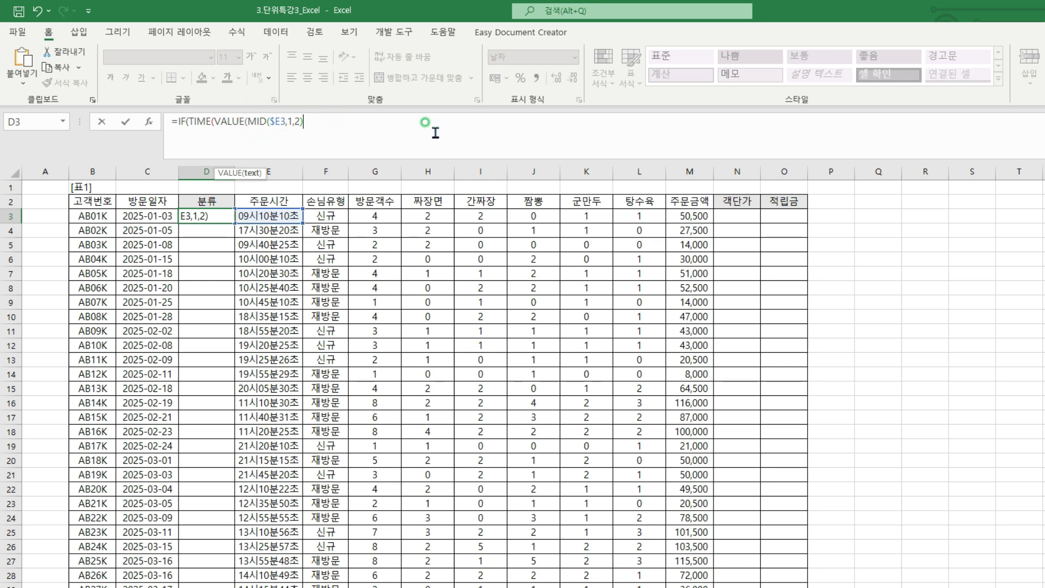
pyautogui.write(')')
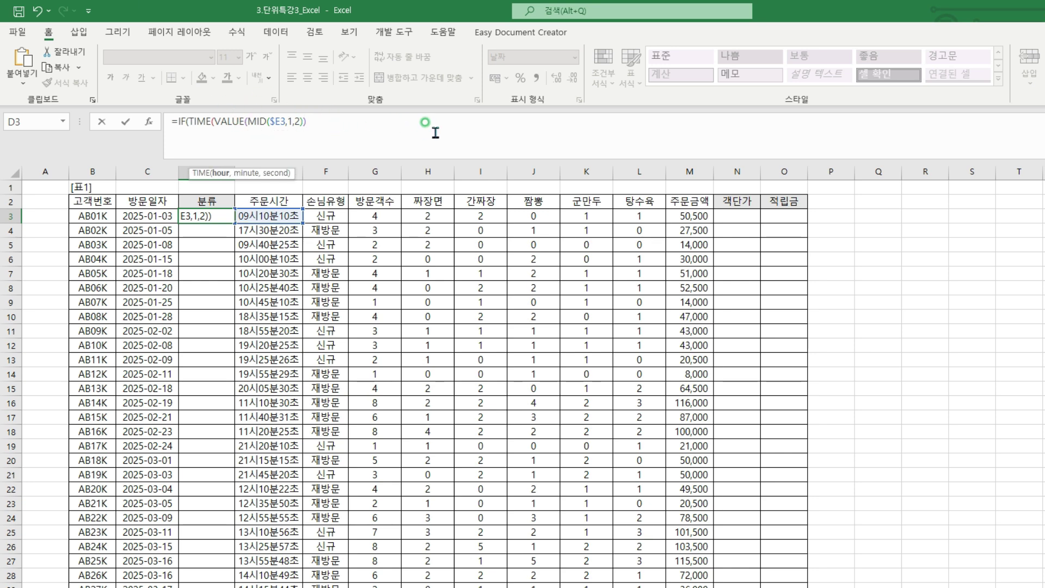
pyautogui.write(',')
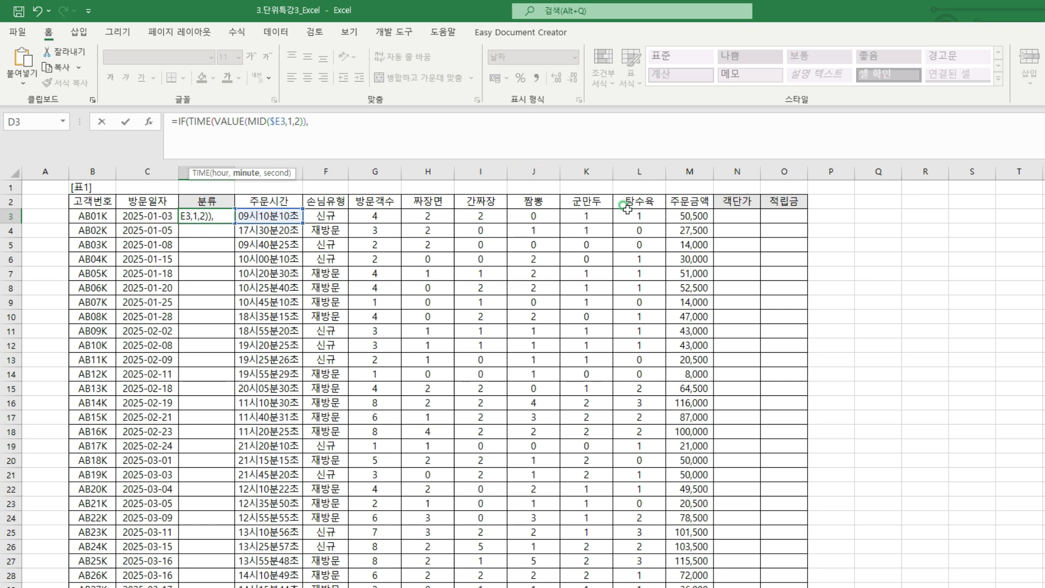
pyautogui.write(' V')
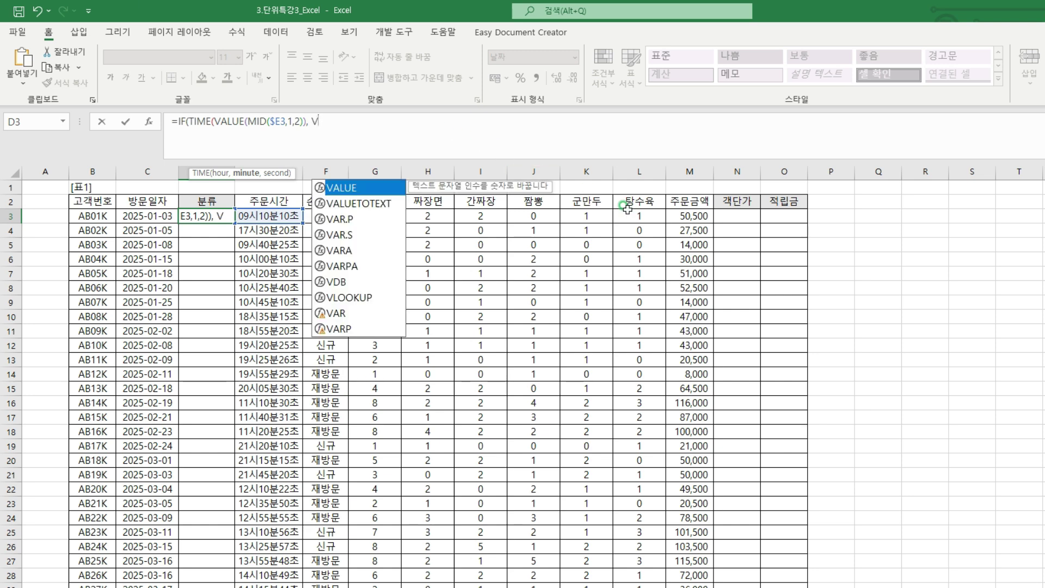
pyautogui.write('ALUE(MID')
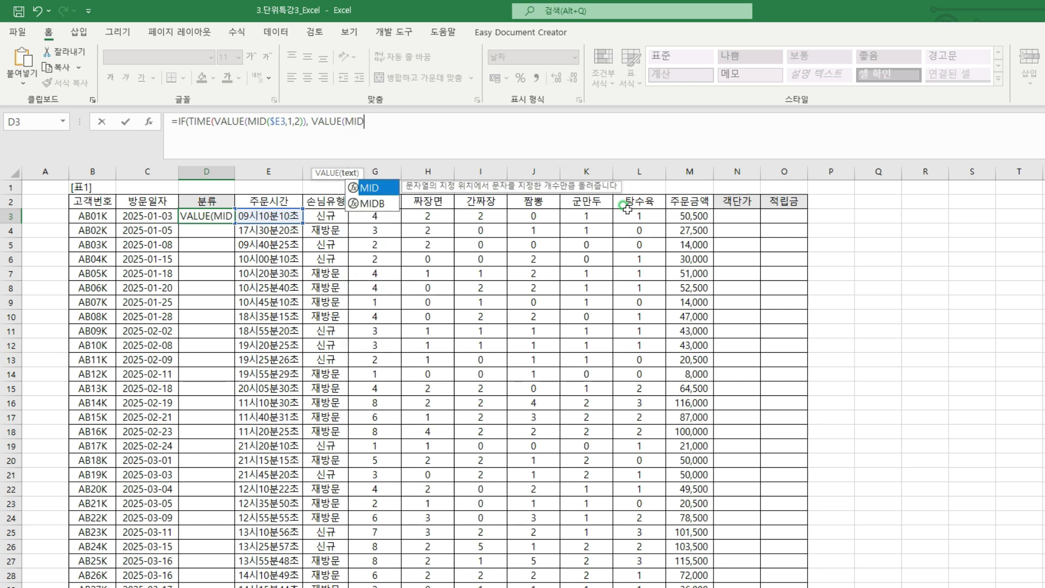
pyautogui.write('(')
pyautogui.click(252, 215)
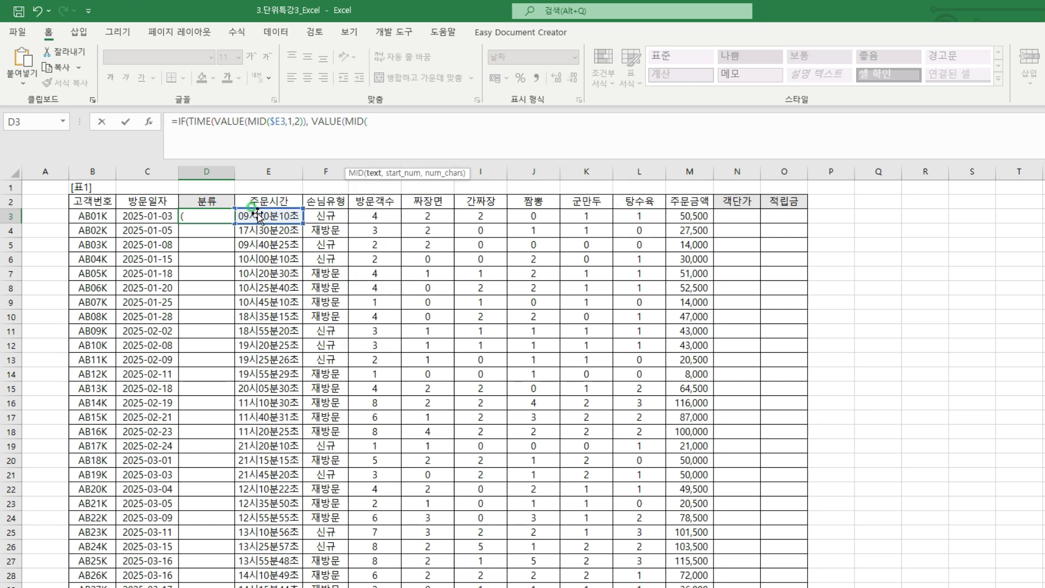
pyautogui.press('F4')
pyautogui.press('F4')
pyautogui.press('F4')
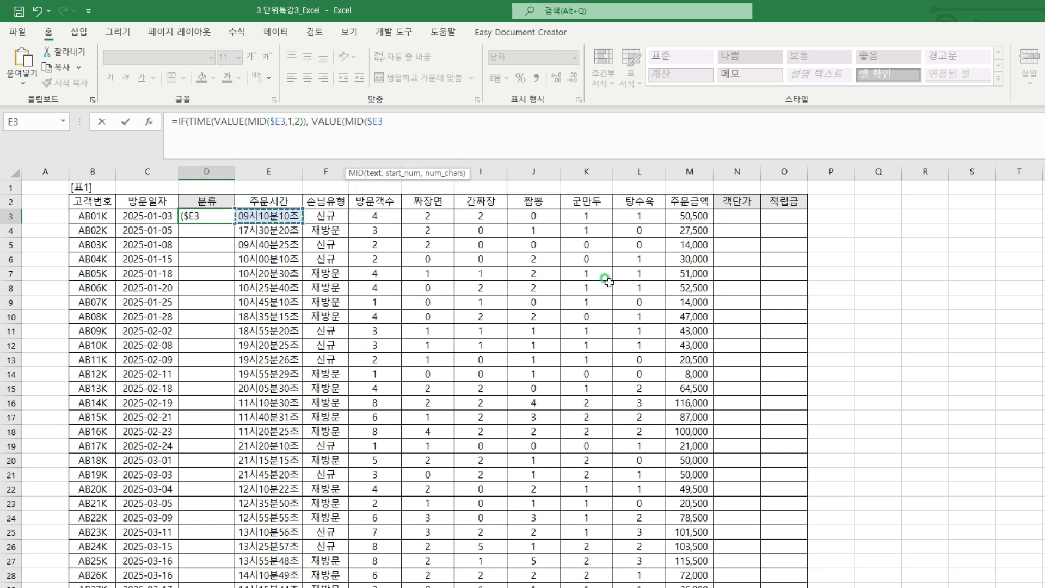
pyautogui.write(',')
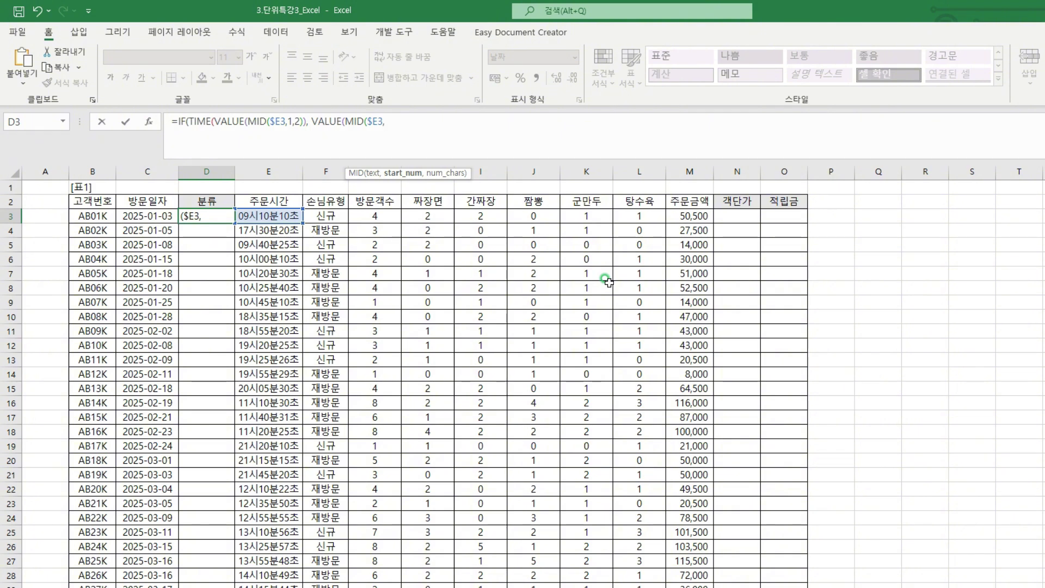
pyautogui.write('4,')
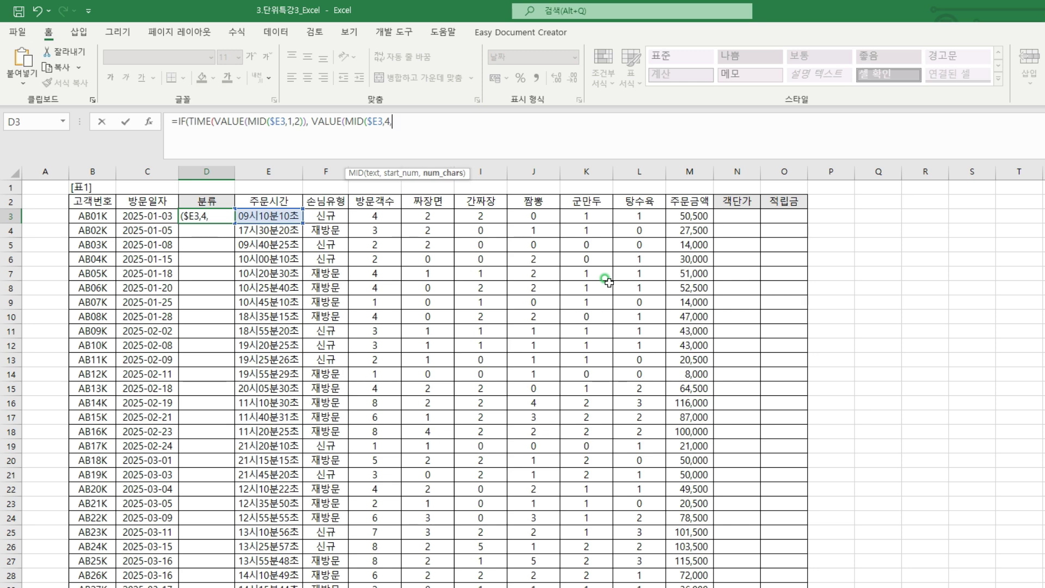
pyautogui.write('2)), VAL')
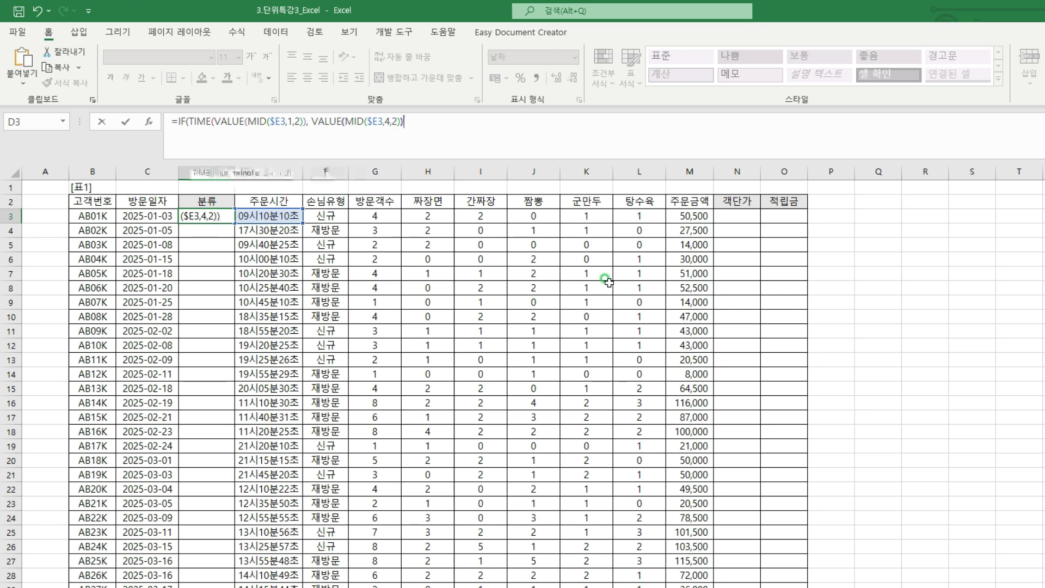
# Add VALUE(MID($E3,7,2)) as the second argument and close the TIME function.
pyautogui.write('UE(MID(')
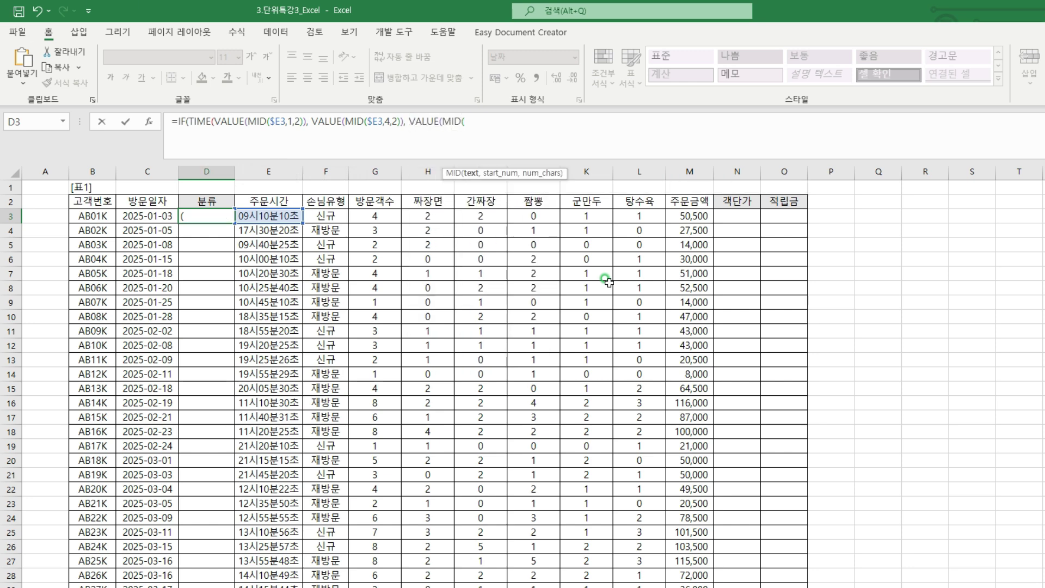
pyautogui.press('Right')
pyautogui.press('F4')
pyautogui.press('F4')
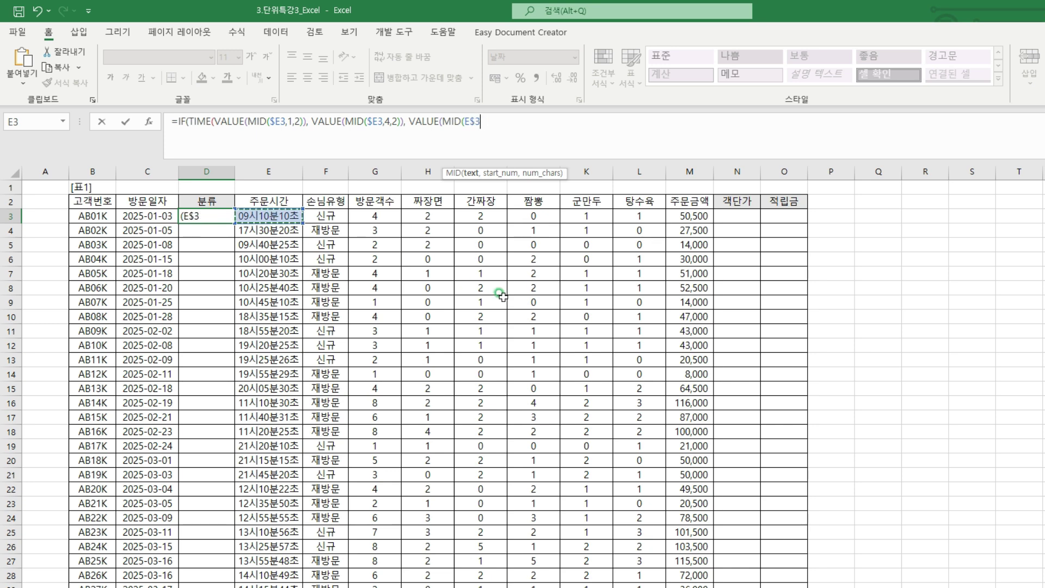
pyautogui.press('F4')
pyautogui.write(',')
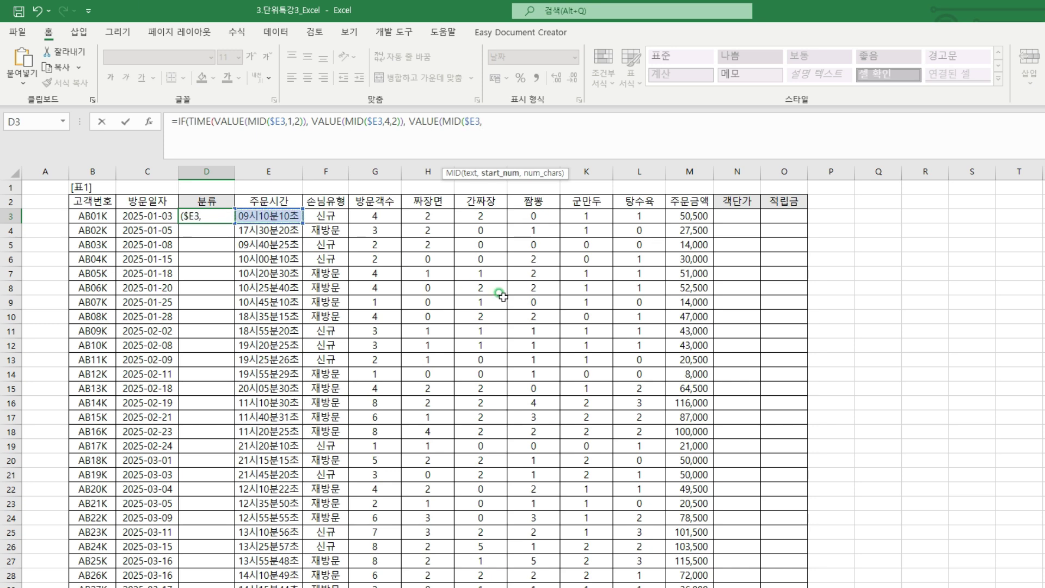
pyautogui.write('7,2')
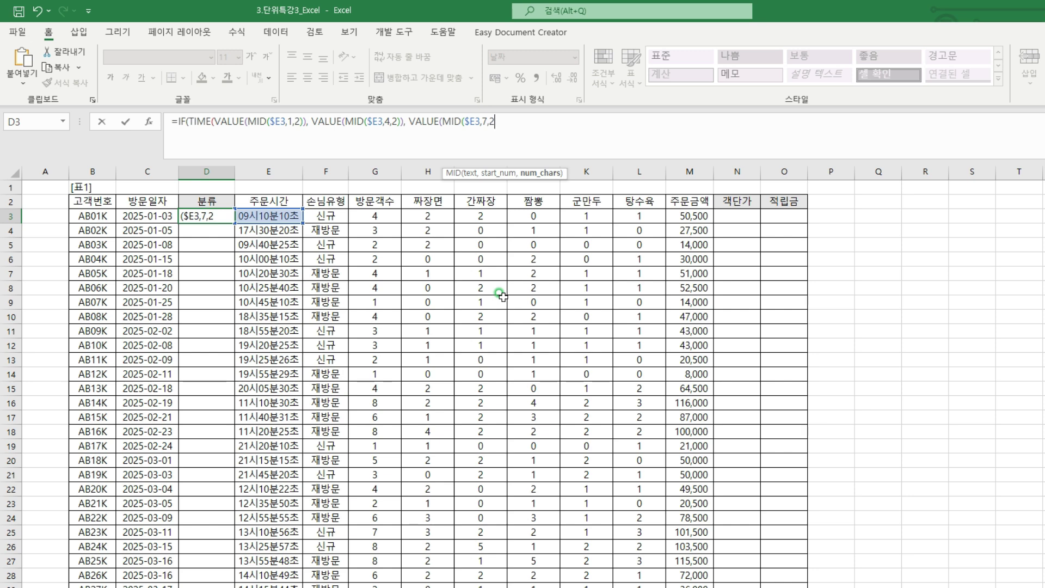
pyautogui.write('))')
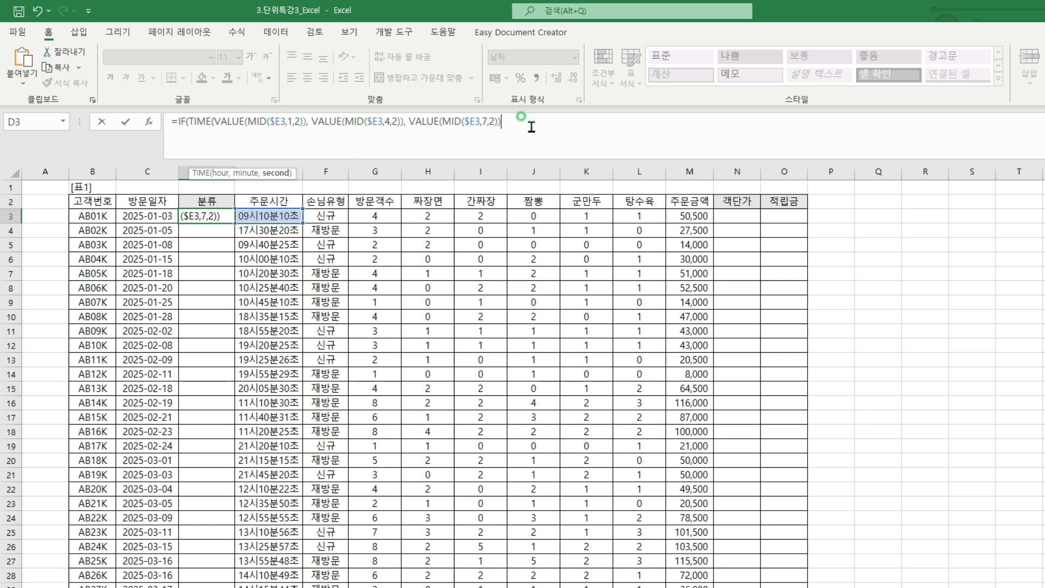
pyautogui.write(')')
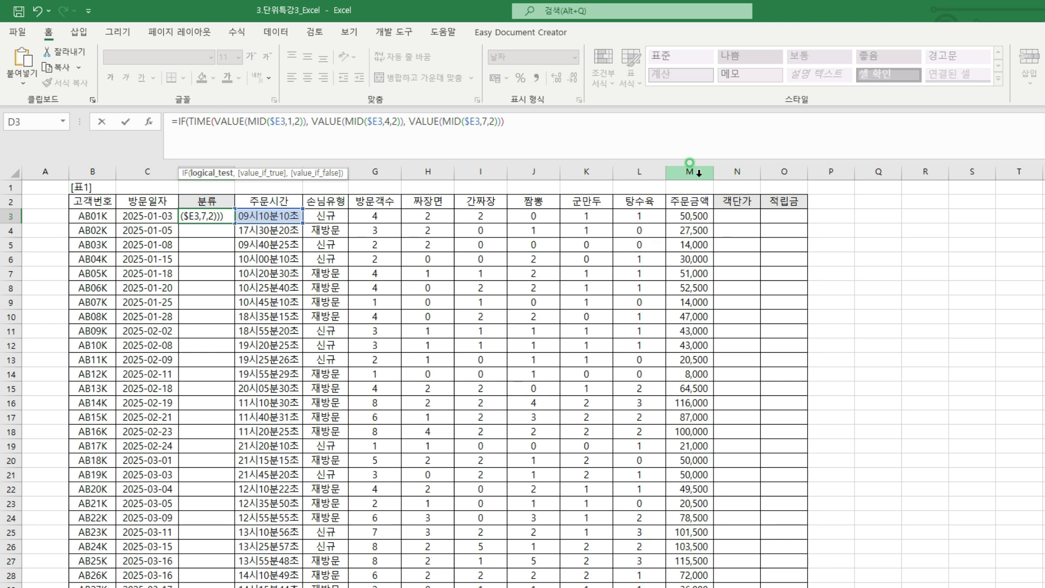
# Complete the IF condition with <=TIME(14,30,0) and enter "주간손님" as the value if true.
pyautogui.write('<=TIME(')
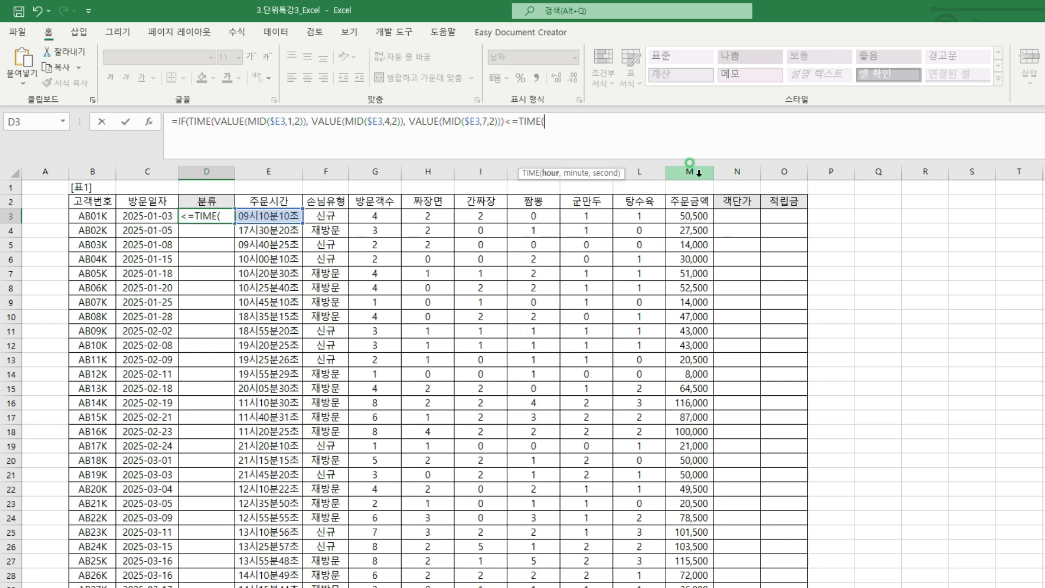
pyautogui.write('14,30,')
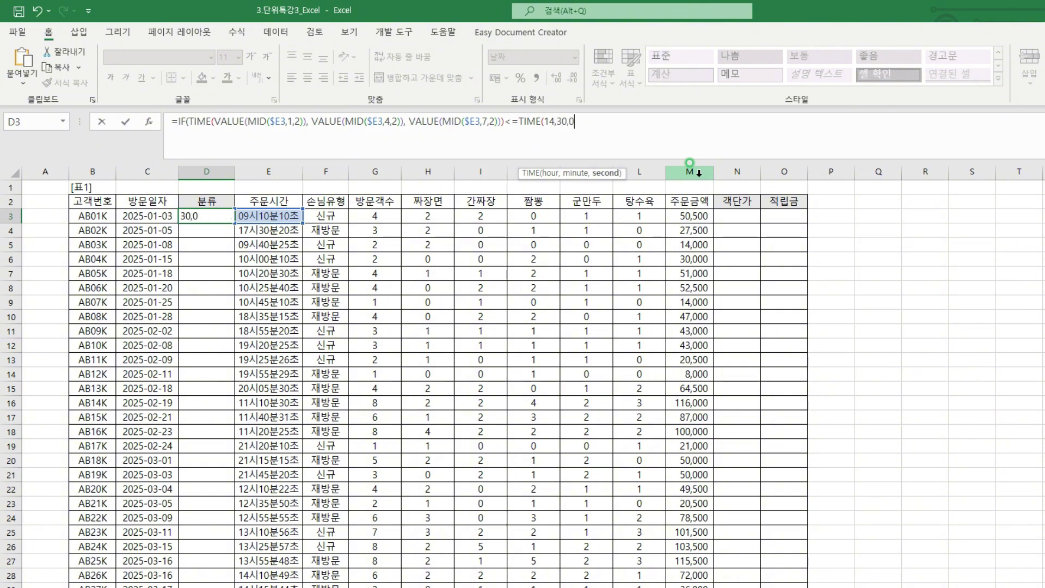
pyautogui.write('0)')
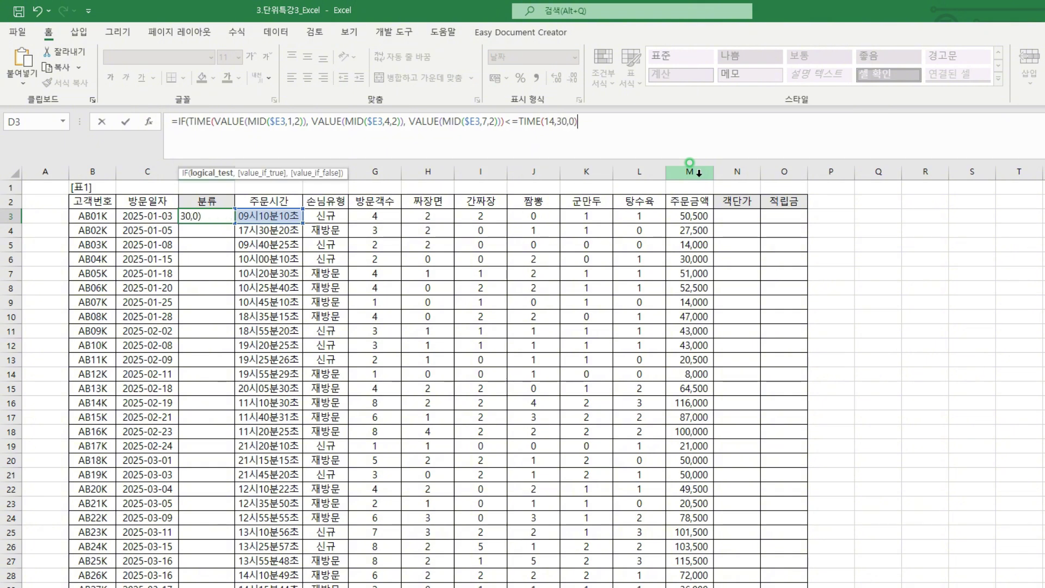
pyautogui.write(', ')
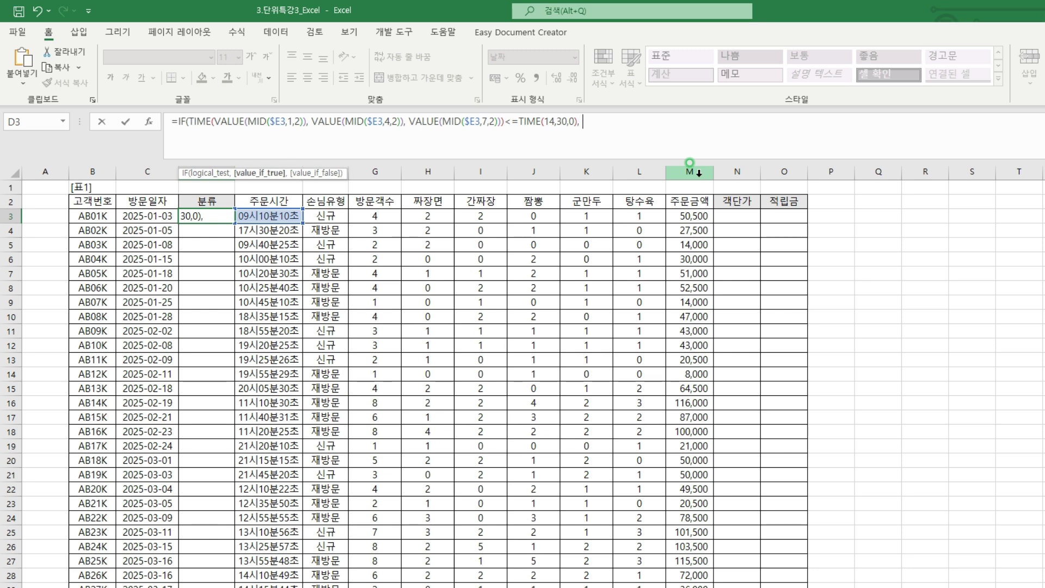
pyautogui.write('"주간손님",')
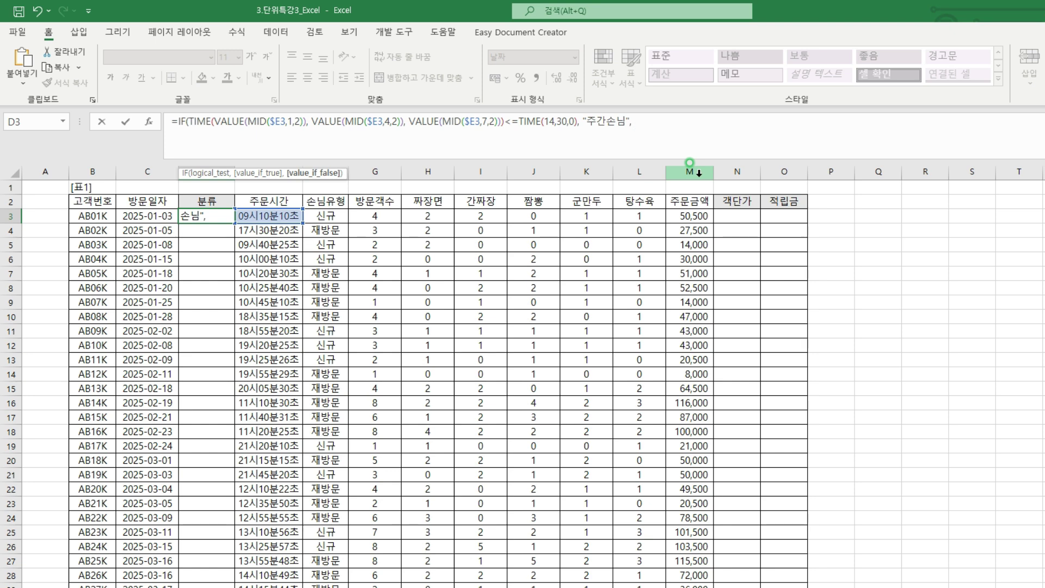
# Nest a second IF as the value if false, reusing a copy of the first TIME(VALUE(MID($E3,…))) expression as its logical test.
pyautogui.write('IF')
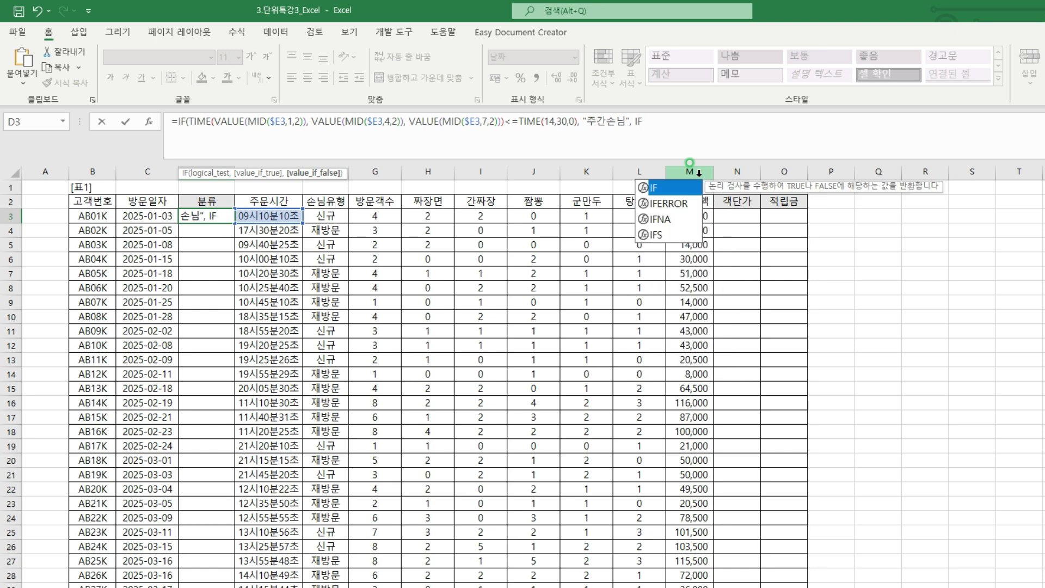
pyautogui.write('(')
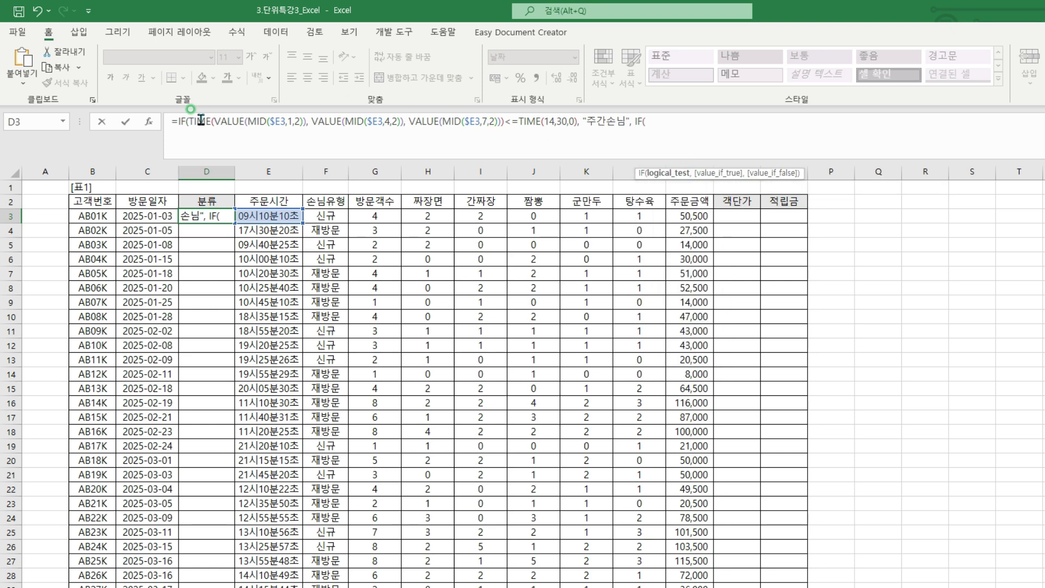
pyautogui.moveTo(191, 121); pyautogui.dragTo(504, 124)
pyautogui.hotkey('ctrl', 'c')
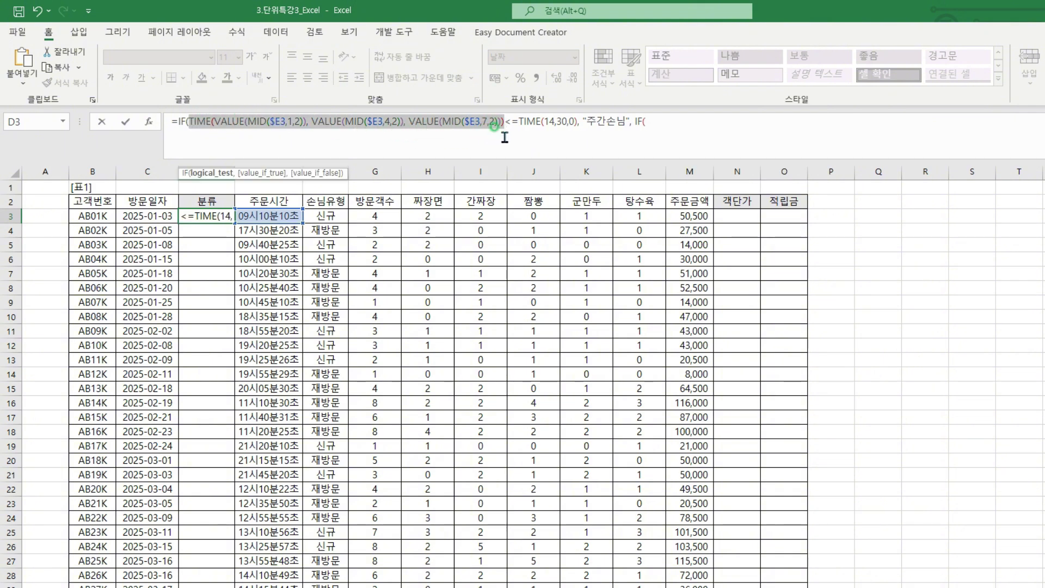
pyautogui.click(686, 121)
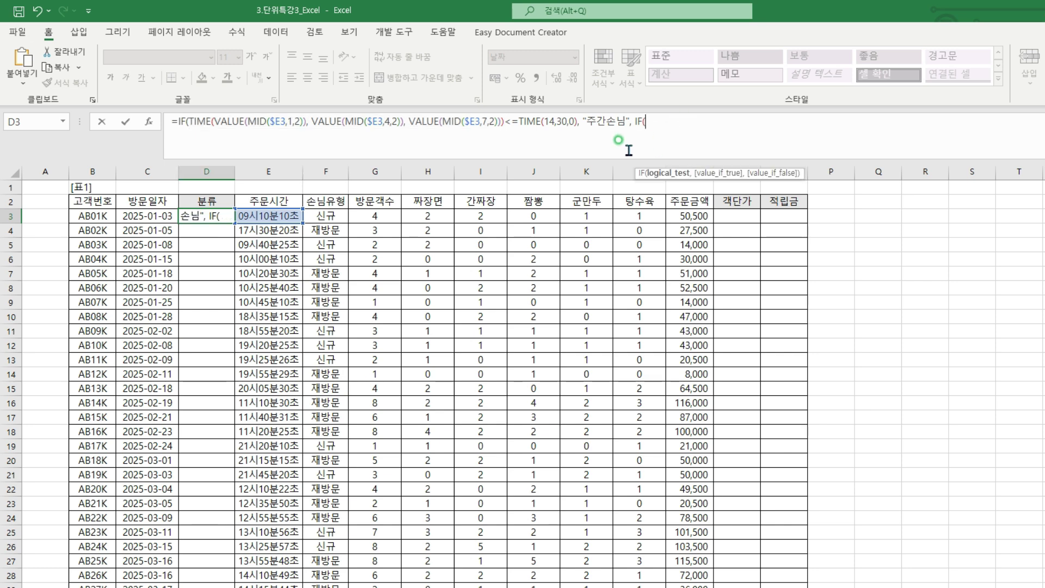
pyautogui.hotkey('ctrl', 'v')
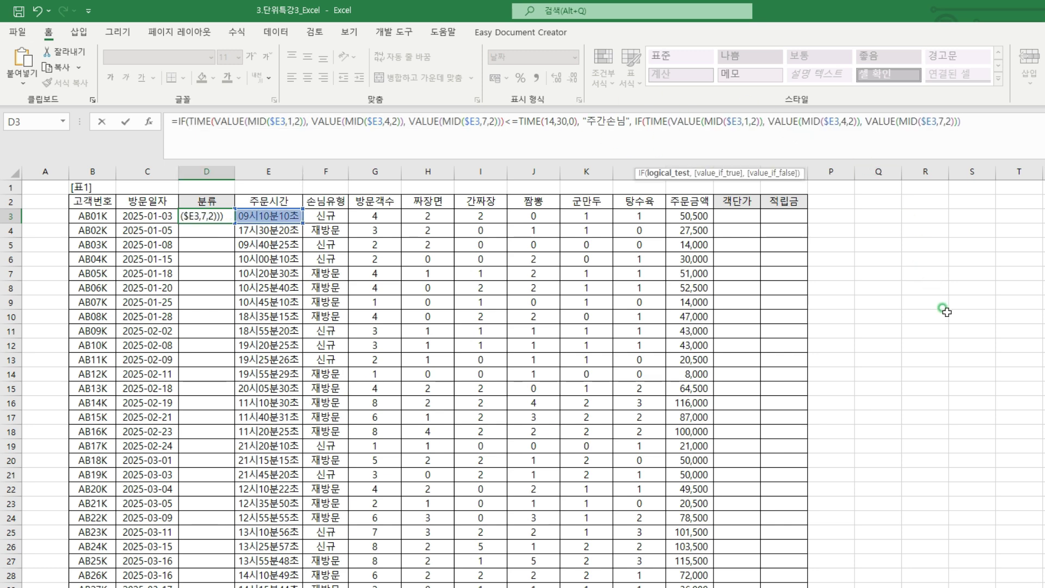
# Complete the nested IF with <=TIME(19,30,0), returning "저녁손님" if true and "주류손님" if false.
pyautogui.write('<=TIME(')
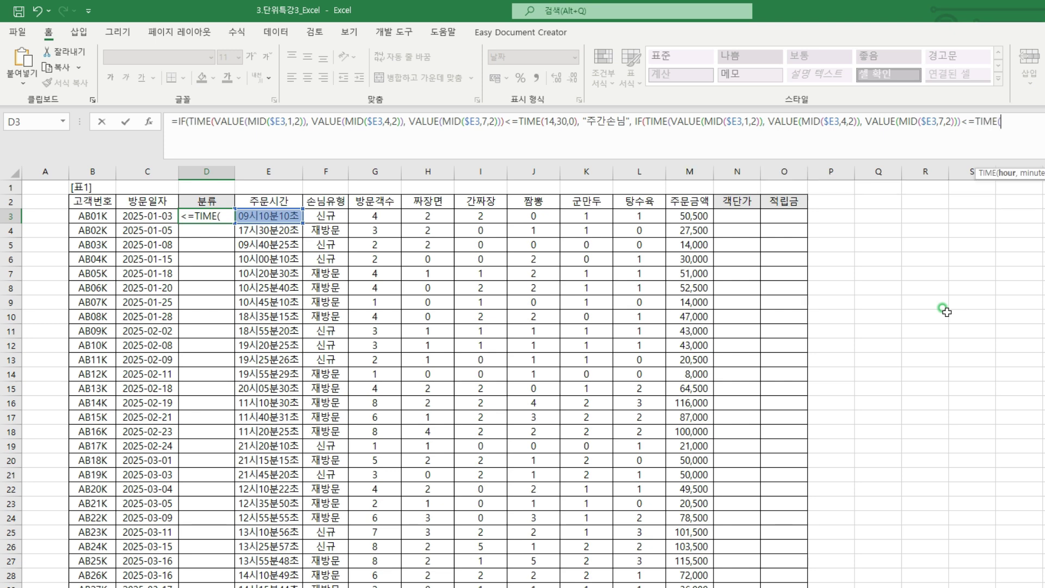
pyautogui.write('19,30,0')
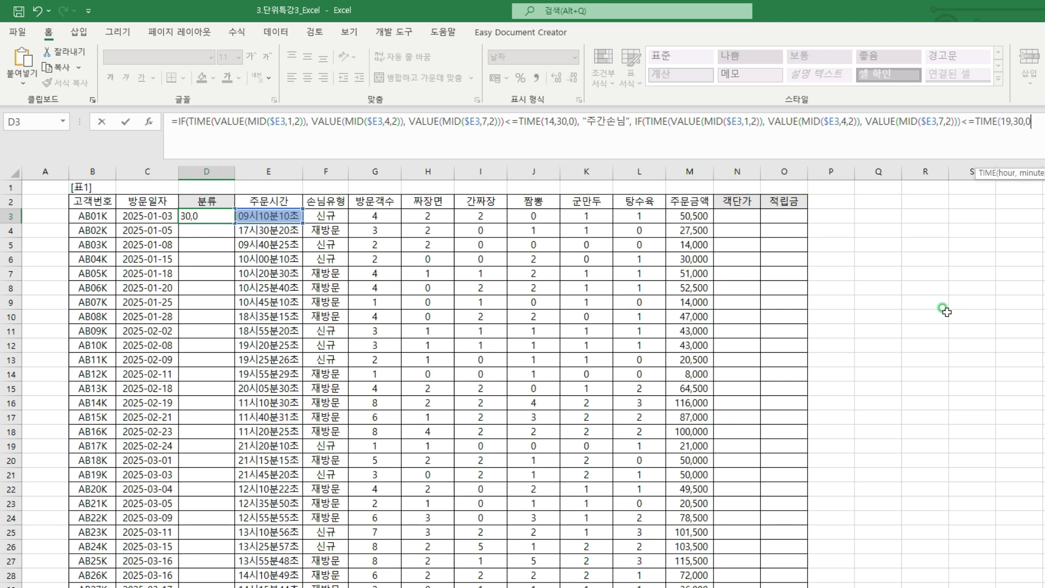
pyautogui.write('),')
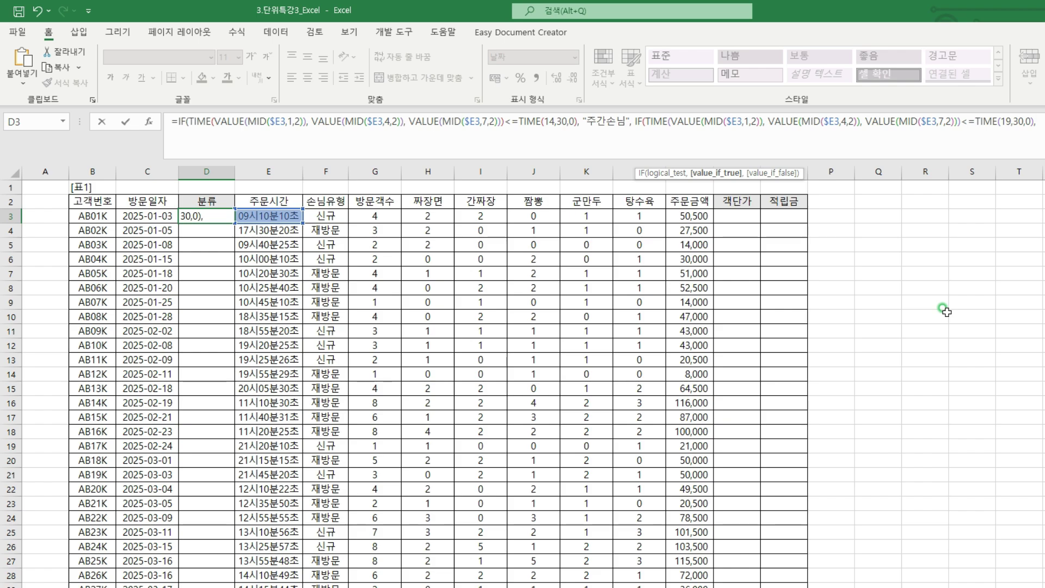
pyautogui.write(' "저녁손니')
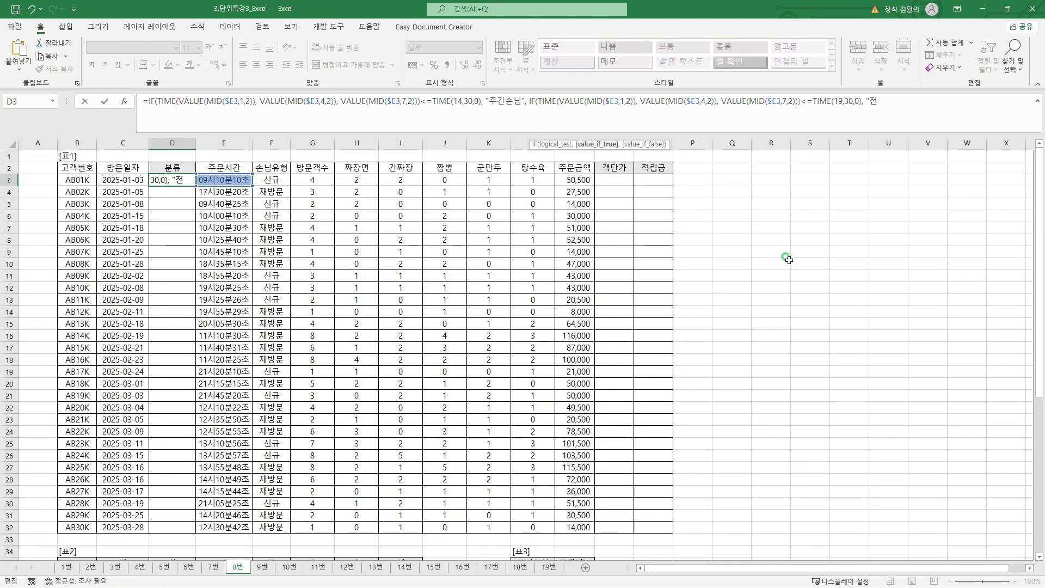
pyautogui.write('ㅁ"')
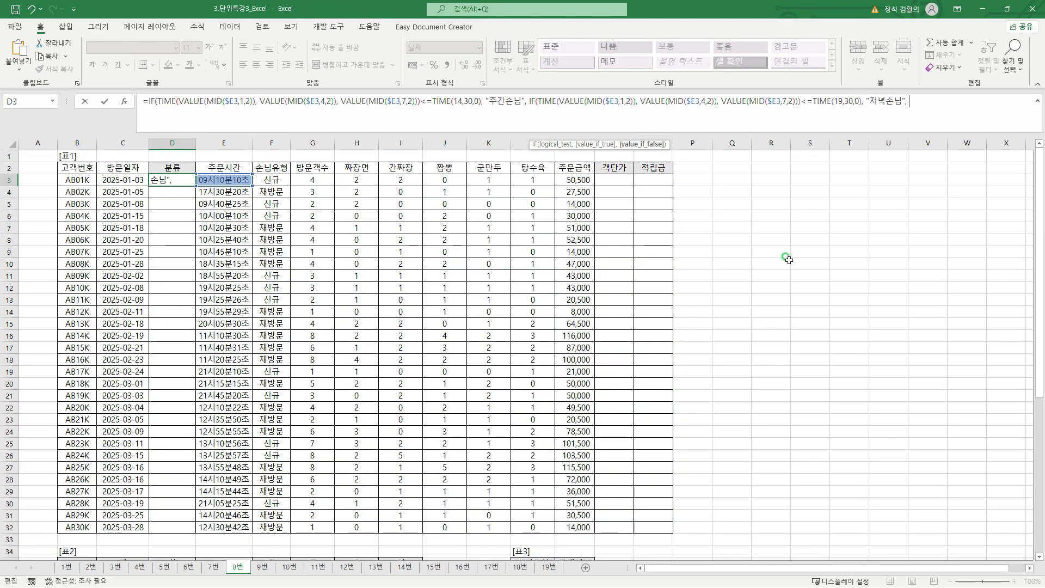
pyautogui.write(', "주류손님"')
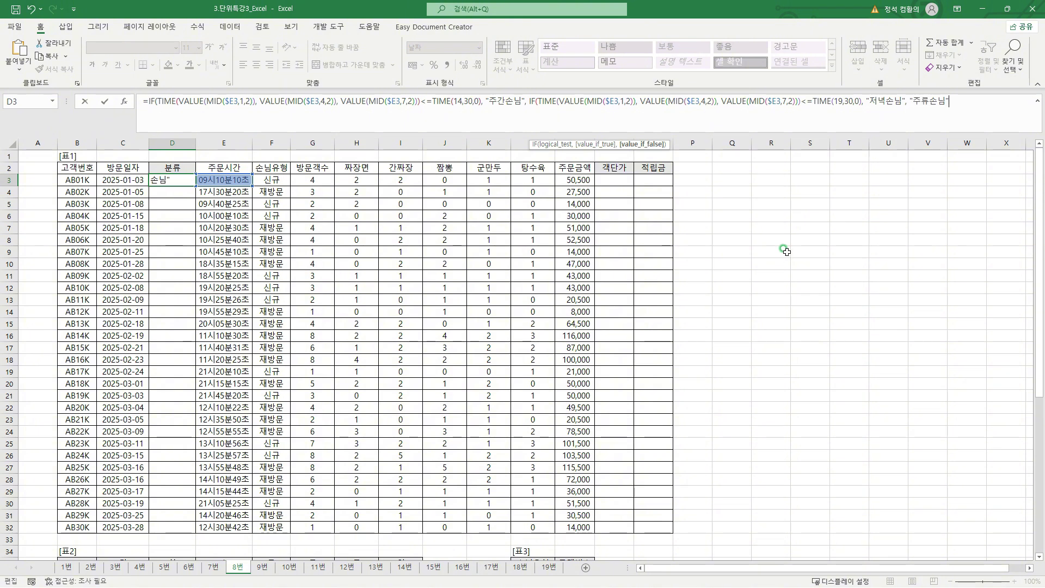
# Close both IF functions, enter the formula in D3, and fill it down the 분류 column to D32.
pyautogui.moveTo(526, 89); pyautogui.dragTo(539, 97)
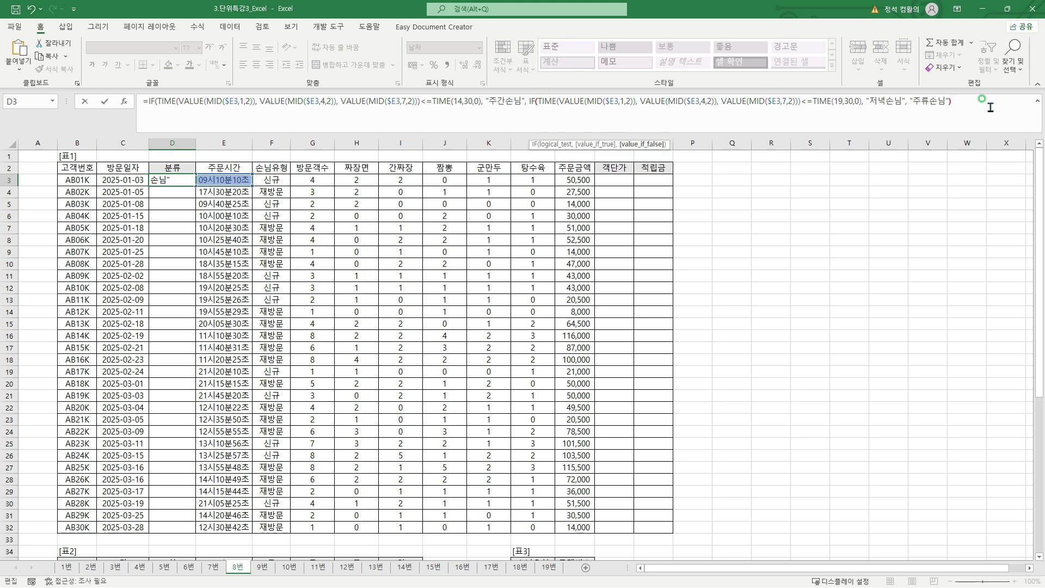
pyautogui.write(')')
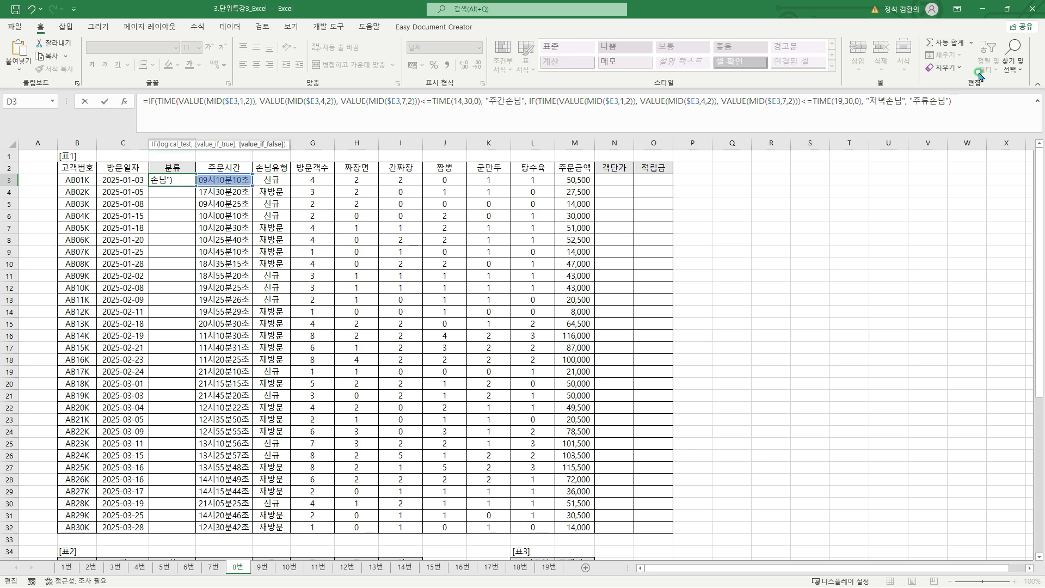
pyautogui.write(')')
pyautogui.press('Return')
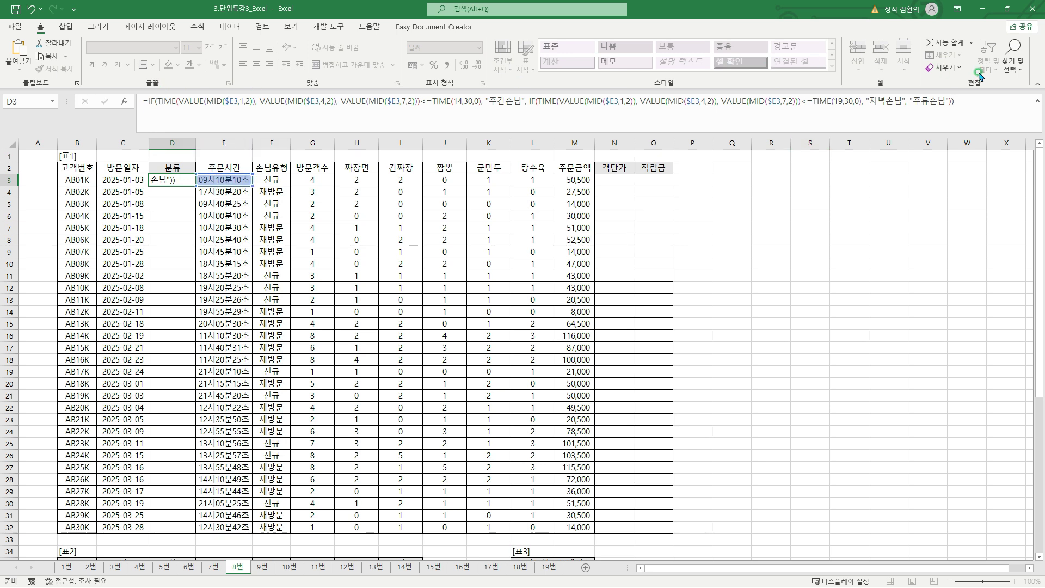
pyautogui.click(184, 179)
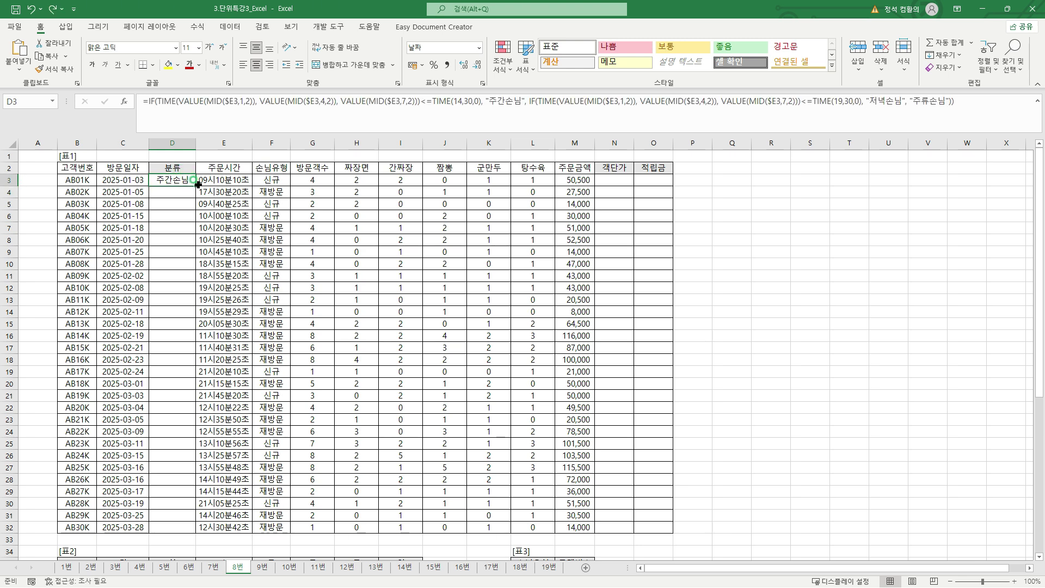
pyautogui.moveTo(194, 184); pyautogui.dragTo(191, 529)
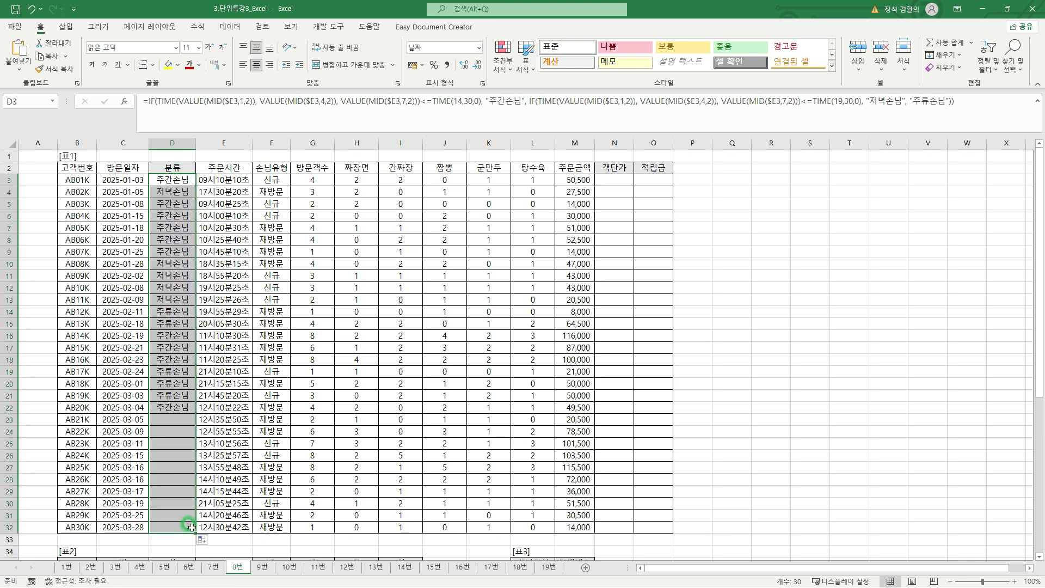
pyautogui.click(232, 180)
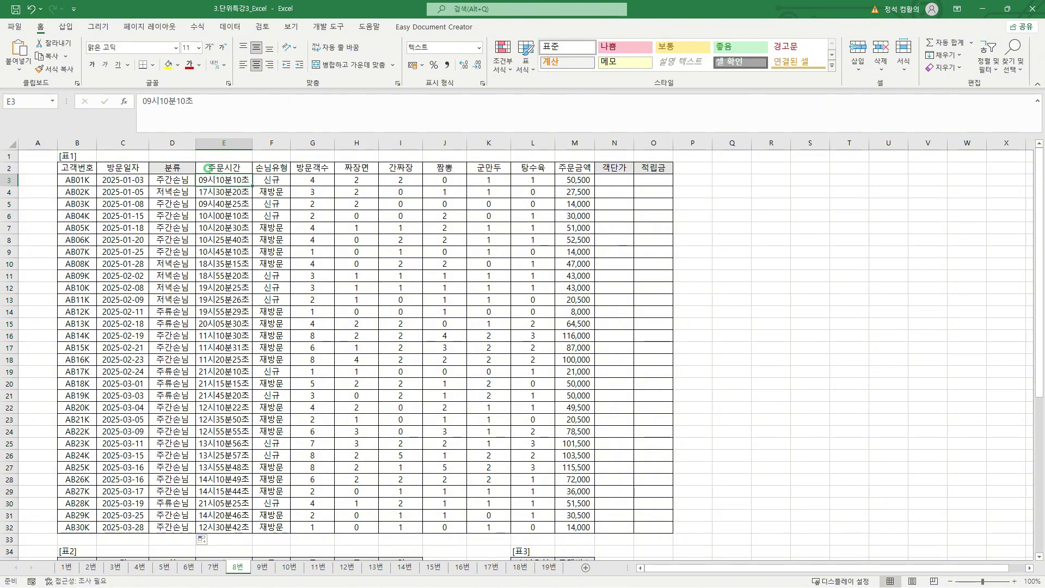
pyautogui.moveTo(207, 169)
pyautogui.mouseDown()
pyautogui.moveTo(198, 163)
pyautogui.moveTo(188, 186)
pyautogui.mouseUp()
pyautogui.moveTo(157, 317); pyautogui.dragTo(248, 330)
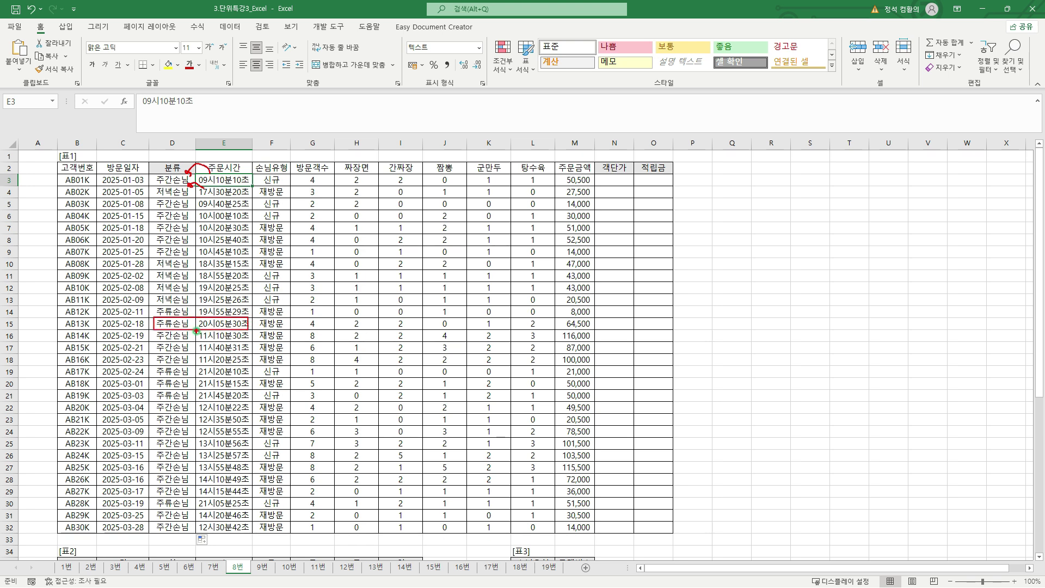
pyautogui.press('Escape')
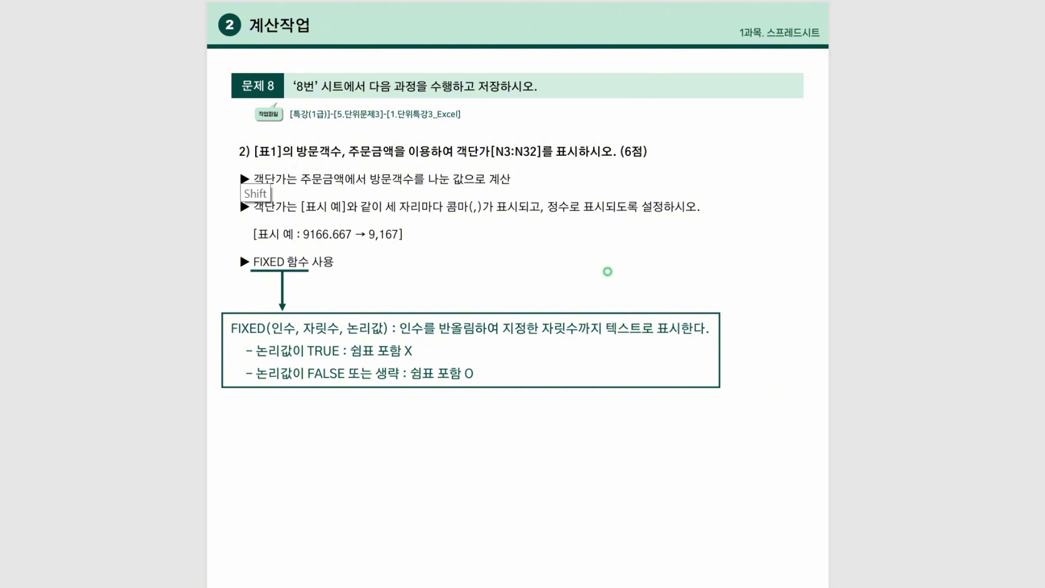
pyautogui.moveTo(256, 161); pyautogui.dragTo(295, 162)
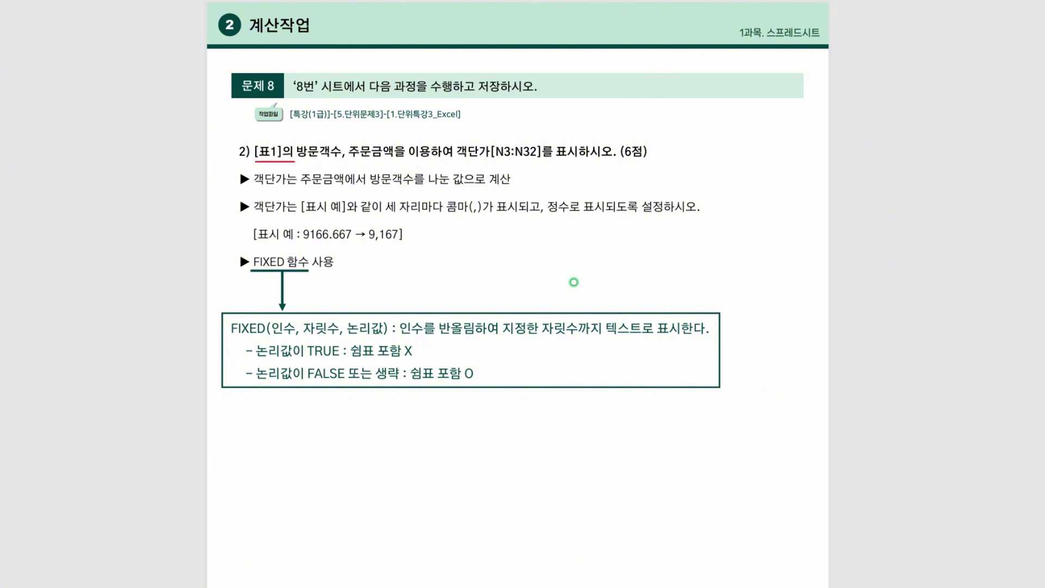
pyautogui.press('ctrl')
pyautogui.moveTo(251, 187); pyautogui.dragTo(339, 168)
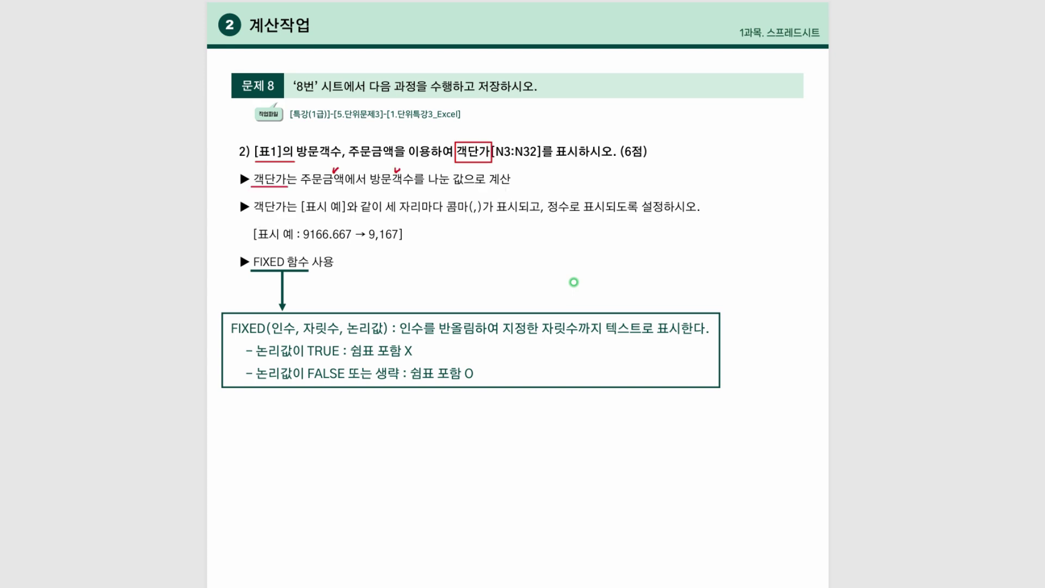
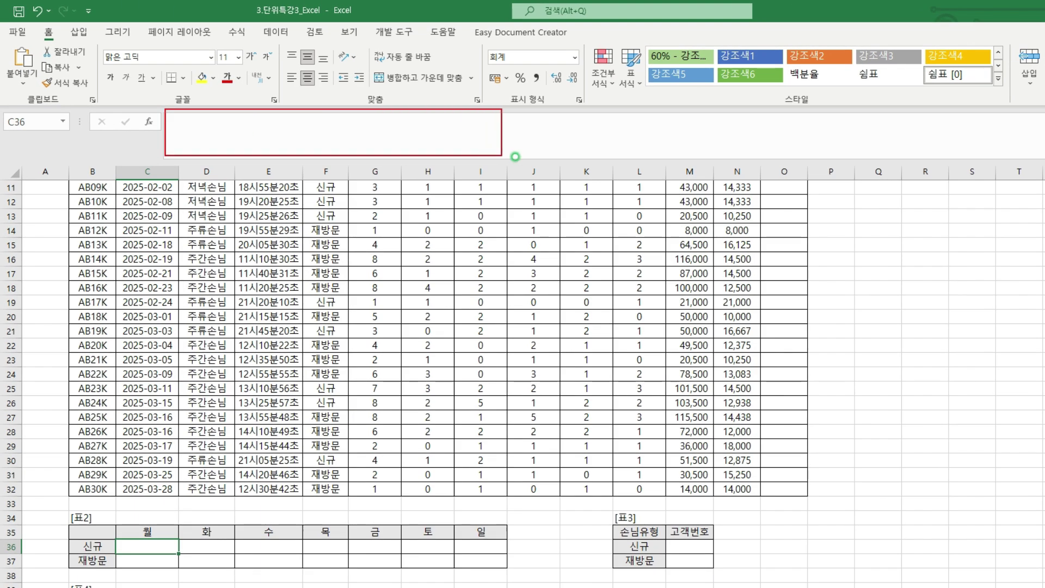
# Start a SUM formula in C36 of 표2 with a parenthesized condition on the 손님유형 range, made absolute as $F$3:$F$32.
pyautogui.click(327, 133)
pyautogui.write('=')
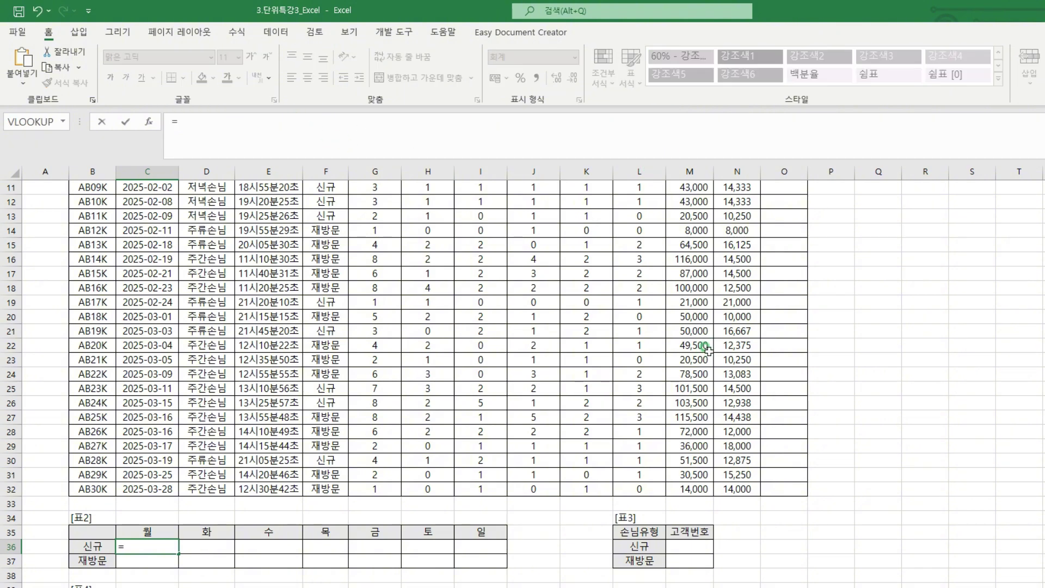
pyautogui.write('SUM((')
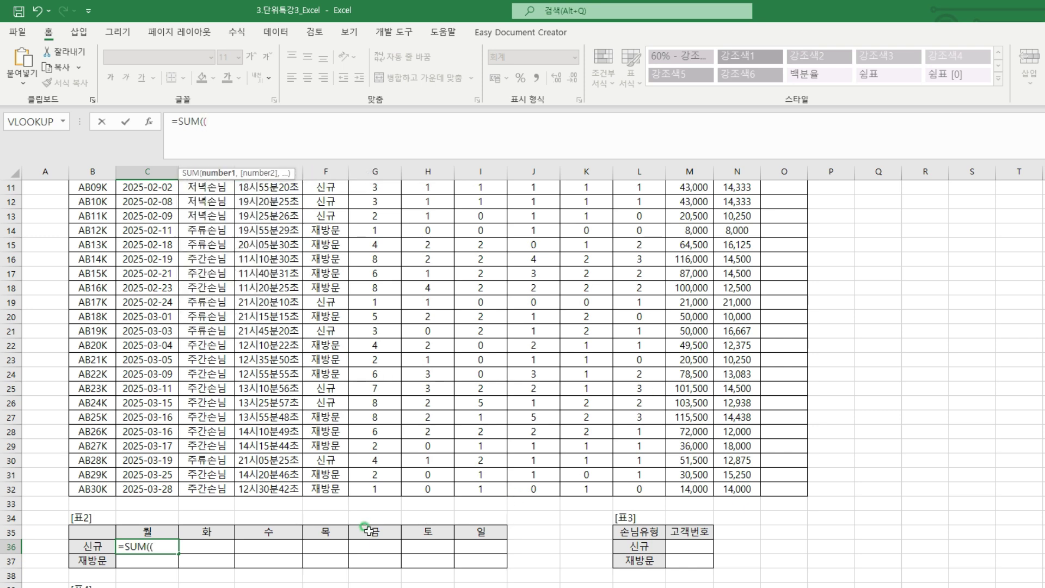
pyautogui.moveTo(69, 532); pyautogui.dragTo(113, 575)
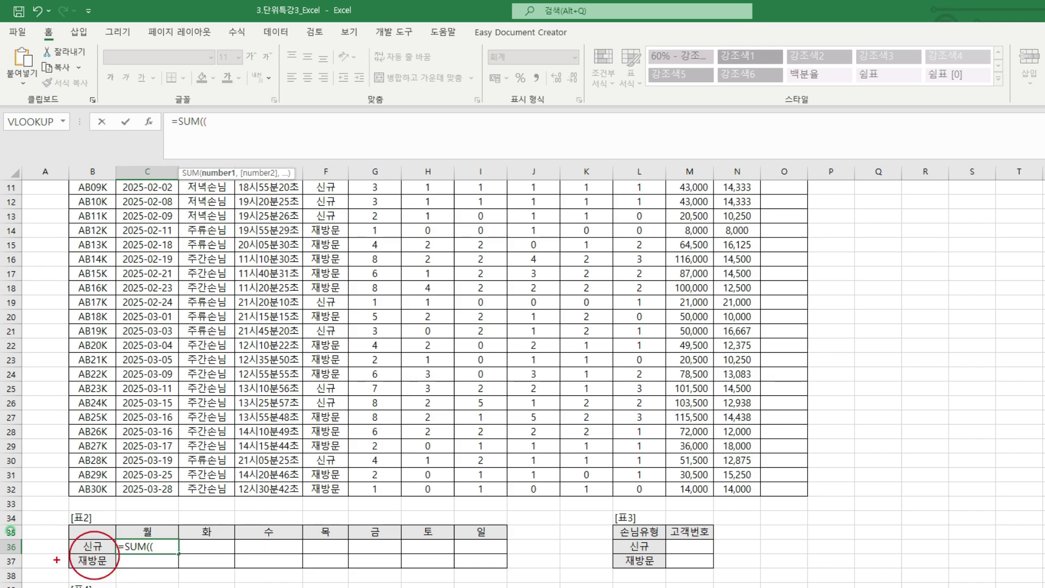
pyautogui.scroll(3, 355, 479)
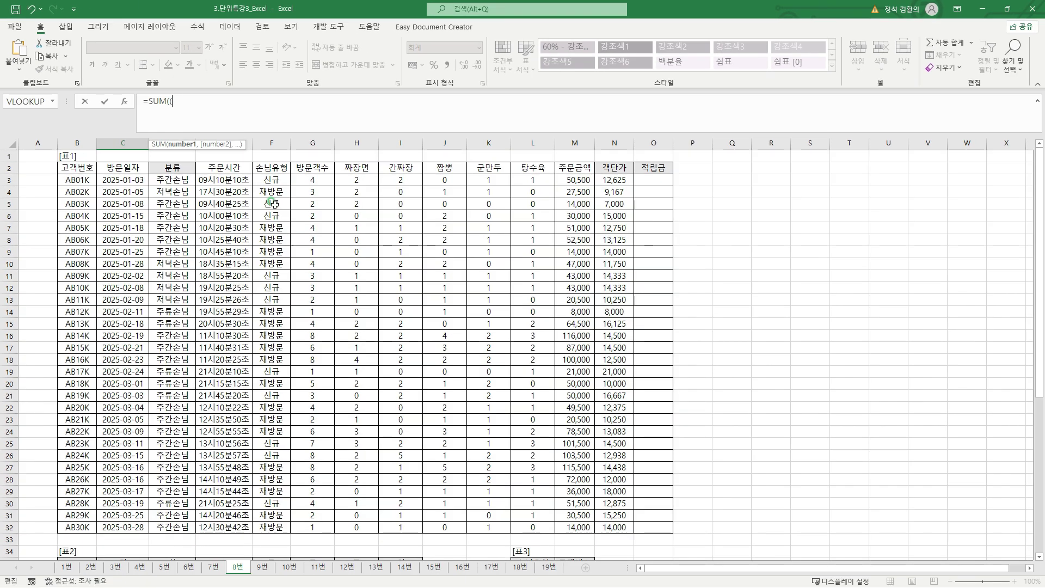
pyautogui.moveTo(275, 180); pyautogui.dragTo(270, 527)
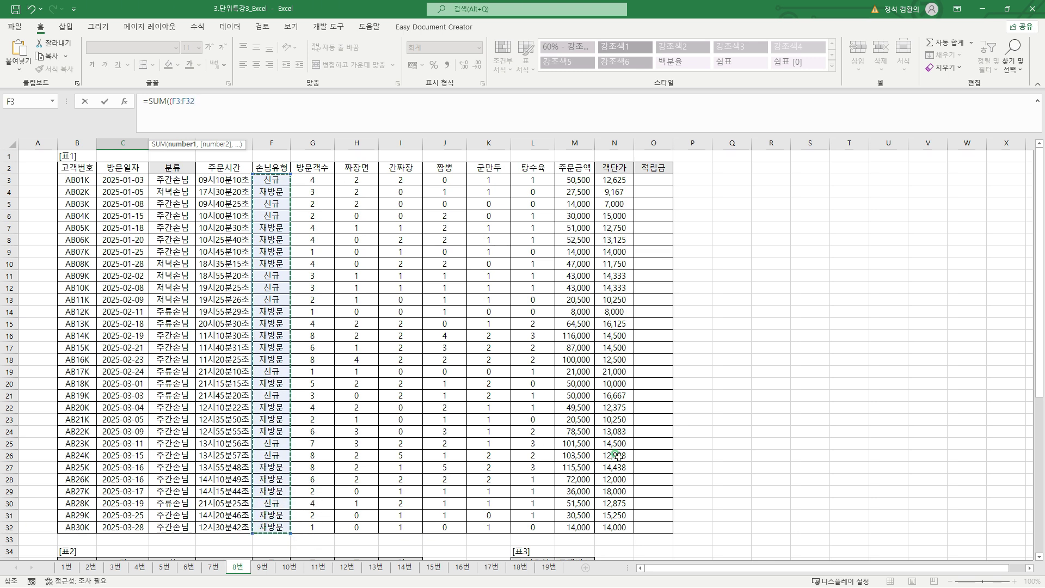
pyautogui.press('F4')
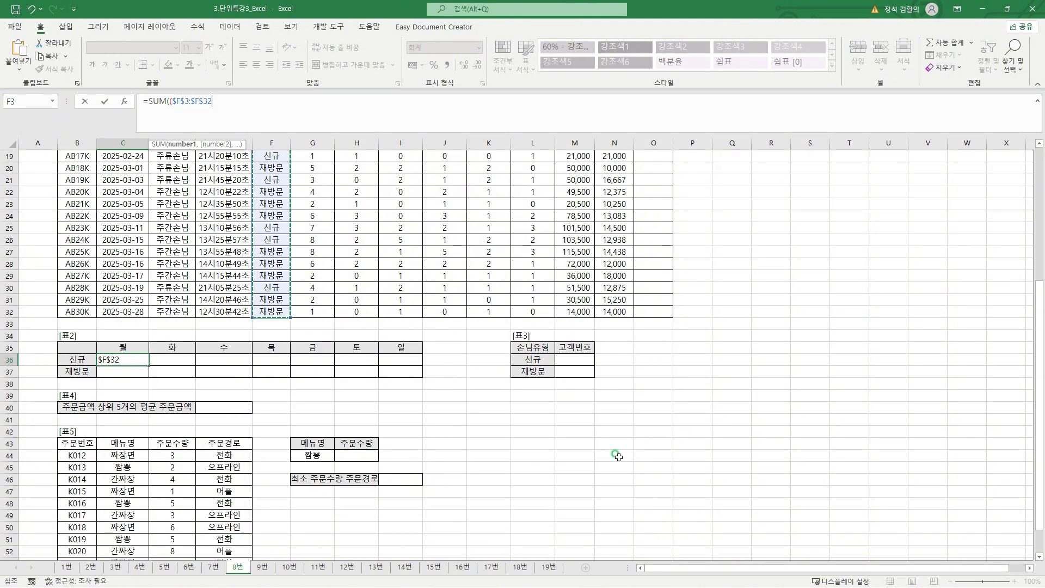
# Compare the 손님유형 range with the 신규 label as $B36, locking only the column, and close the condition's parenthesis.
pyautogui.write('=')
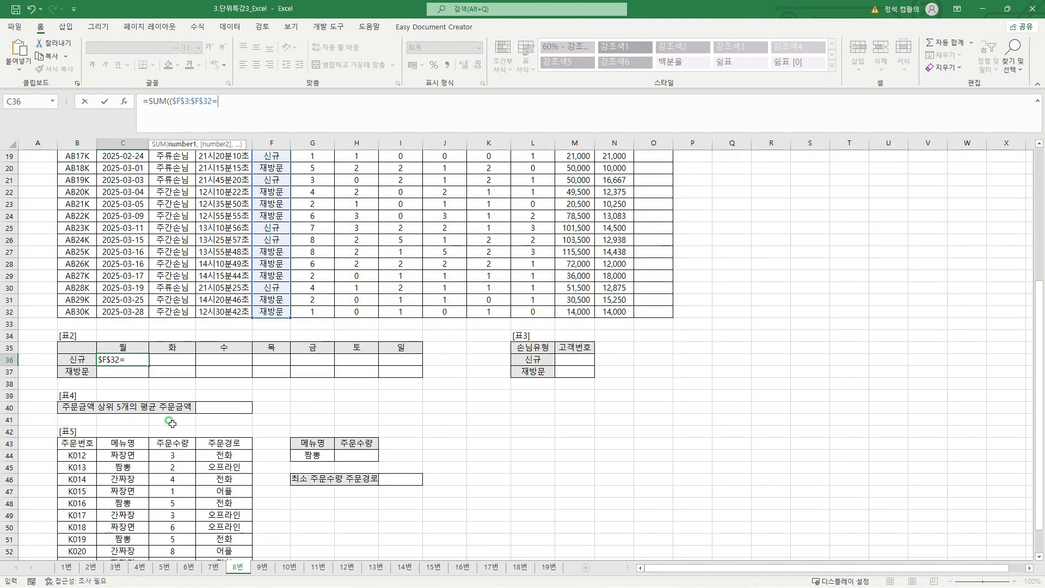
pyautogui.moveTo(84, 354); pyautogui.dragTo(83, 355)
pyautogui.click(82, 360)
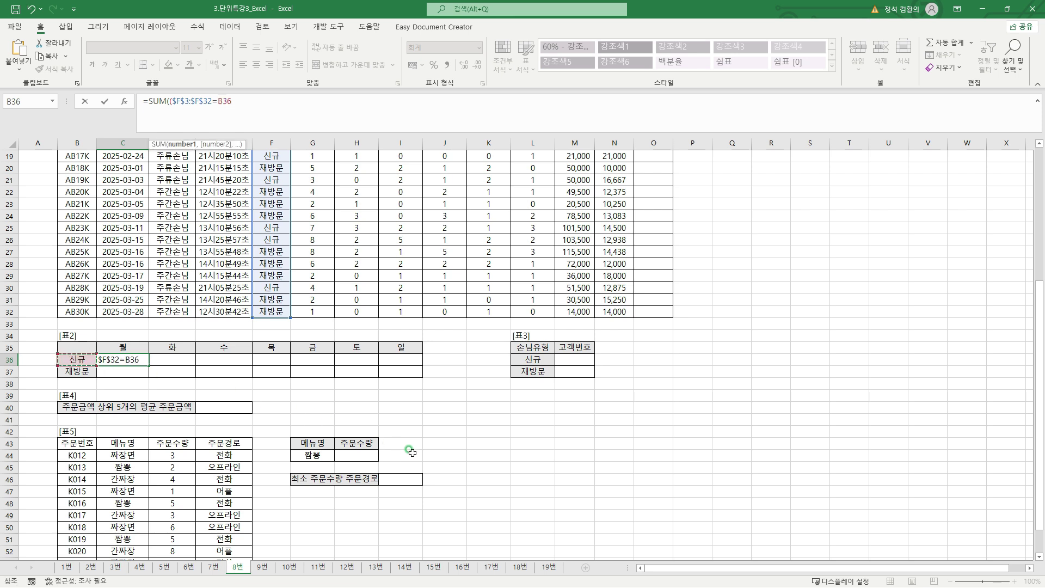
pyautogui.press('F4')
pyautogui.press('F4')
pyautogui.press('F4')
pyautogui.moveTo(153, 364); pyautogui.dragTo(152, 361)
pyautogui.moveTo(52, 358); pyautogui.dragTo(53, 370)
pyautogui.click(273, 107)
pyautogui.click(513, 142)
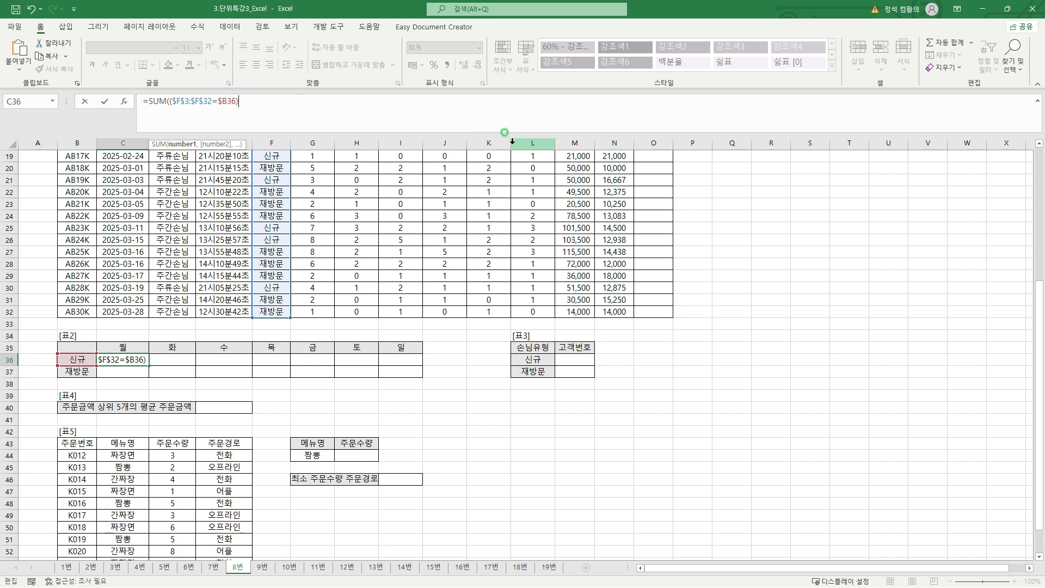
# Multiply the 손님유형 condition by a second parenthesized condition that opens with CHOOSE(WEEKDAY(.
pyautogui.write('*')
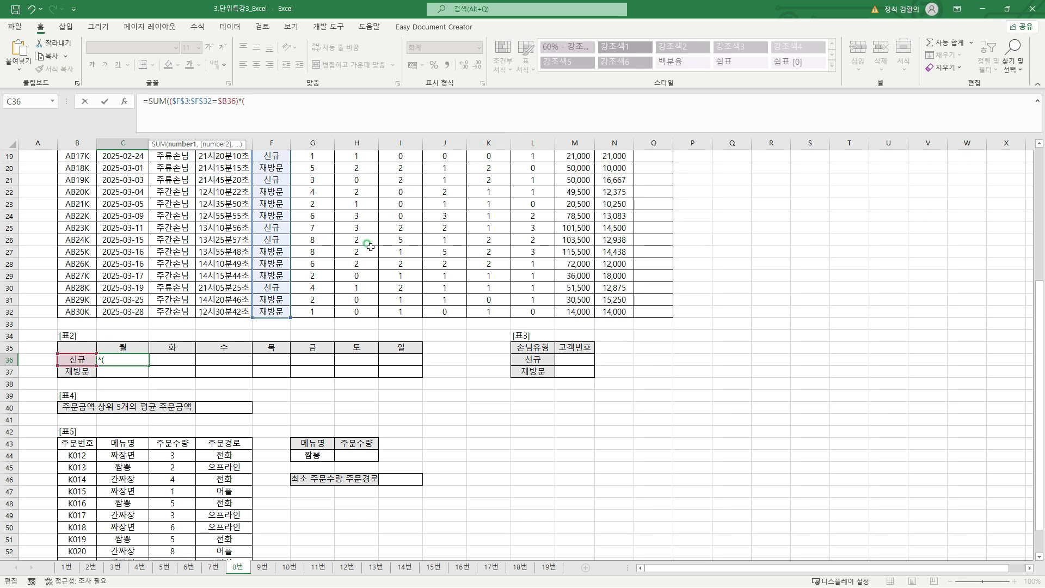
pyautogui.scroll(6, 278, 349)
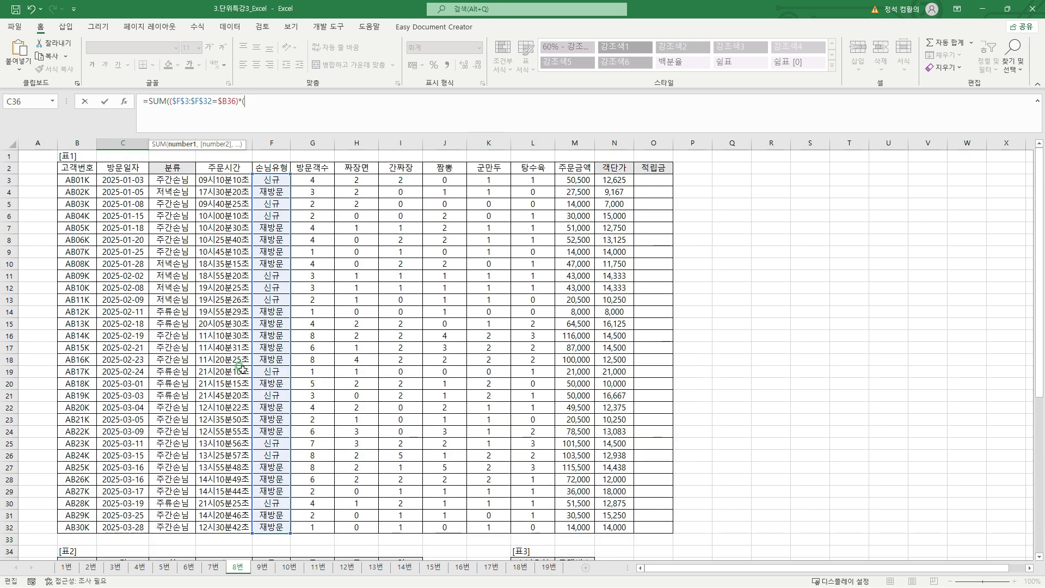
pyautogui.moveTo(97, 172); pyautogui.dragTo(148, 532)
pyautogui.scroll(-3, 194, 433)
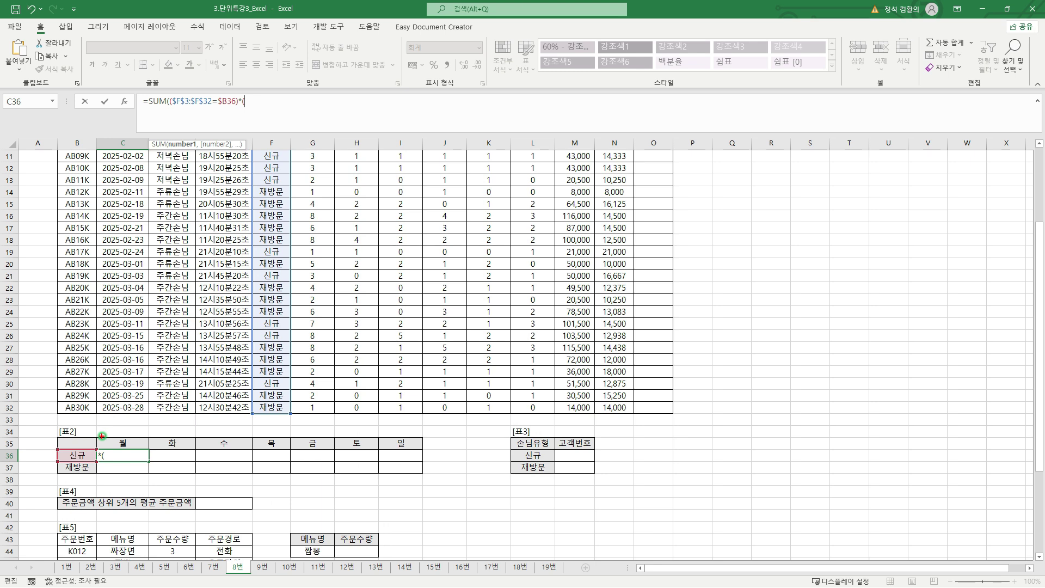
pyautogui.moveTo(104, 438); pyautogui.dragTo(424, 451)
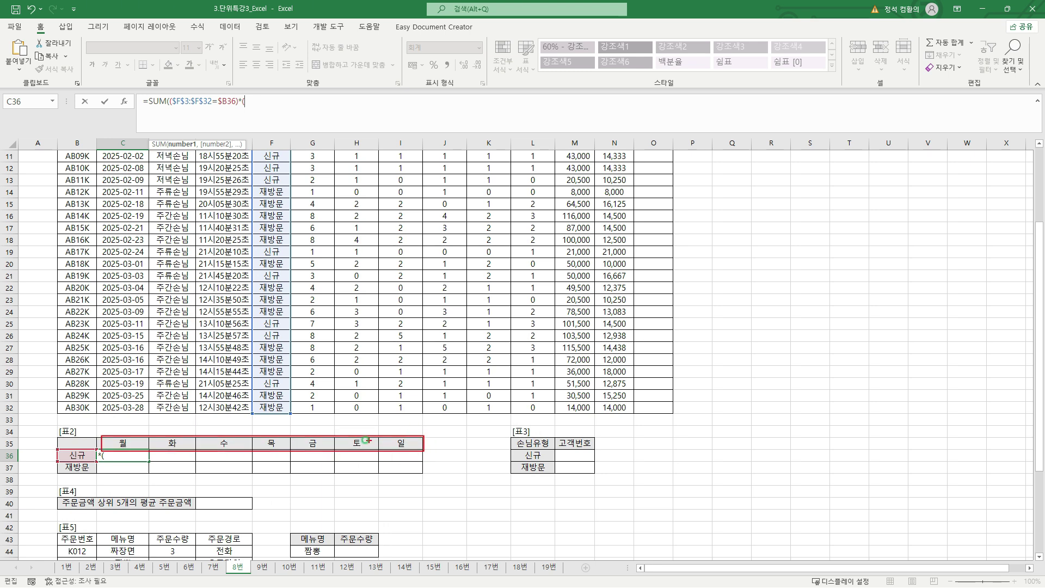
pyautogui.press('Escape')
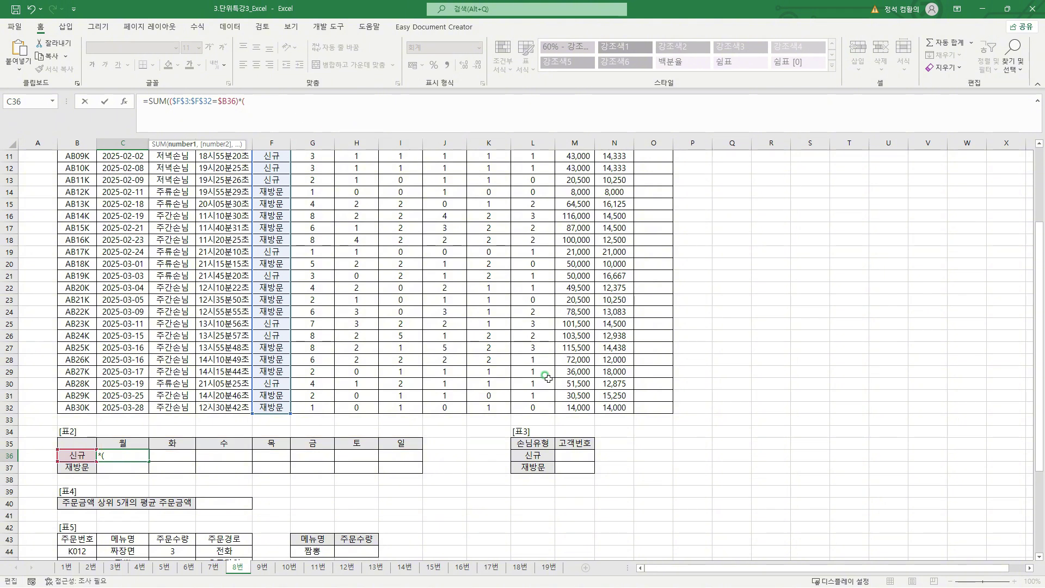
pyautogui.write('CHOOS')
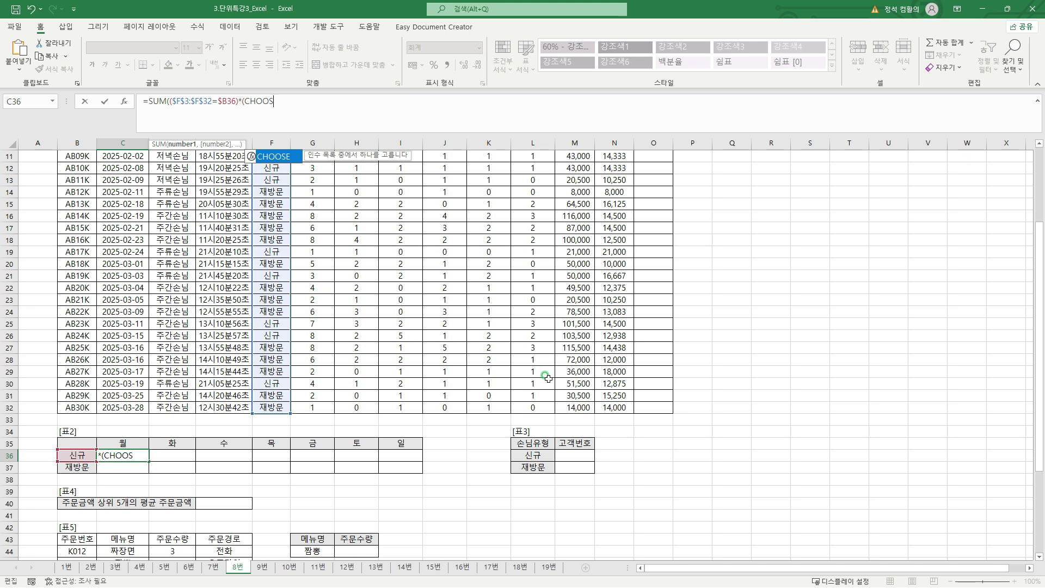
pyautogui.write('E(')
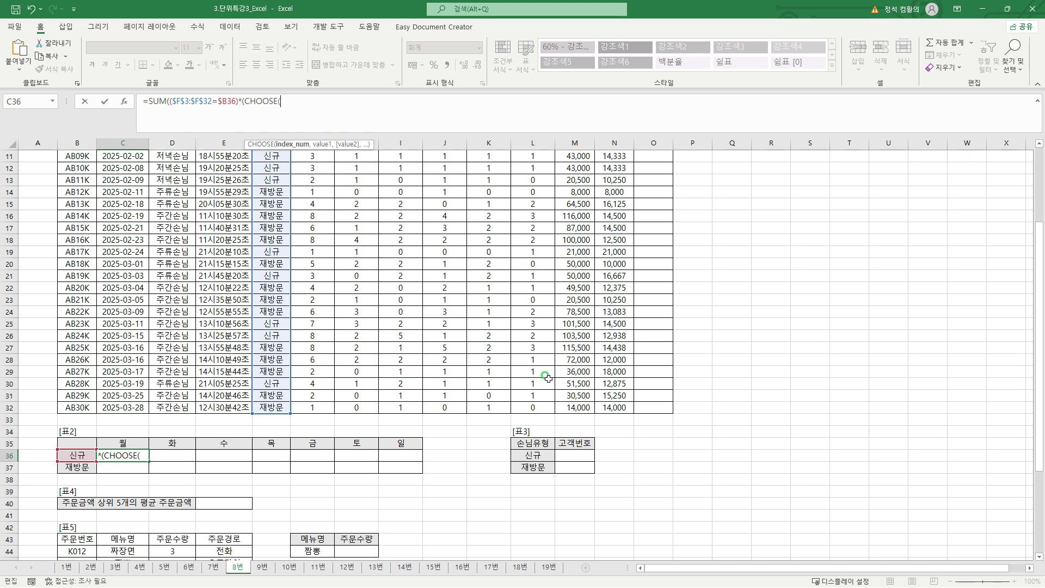
pyautogui.write('WEEKDAY(')
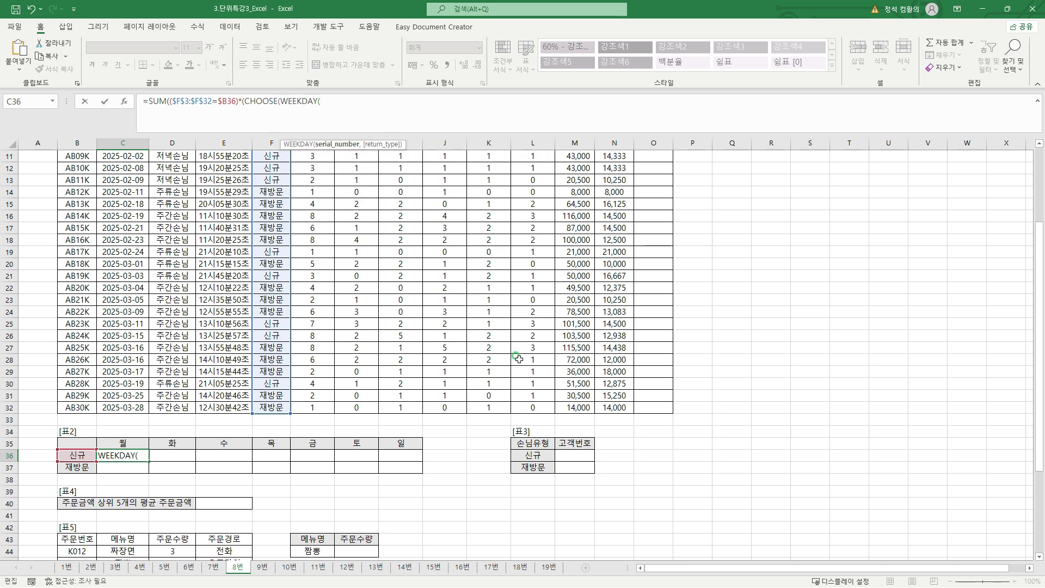
# Give WEEKDAY the 방문일자 range as absolute $C$3:$C$32 with return type 2, and close it as CHOOSE's index.
pyautogui.scroll(4, 364, 335)
pyautogui.moveTo(119, 180); pyautogui.dragTo(119, 528)
pyautogui.press('F4')
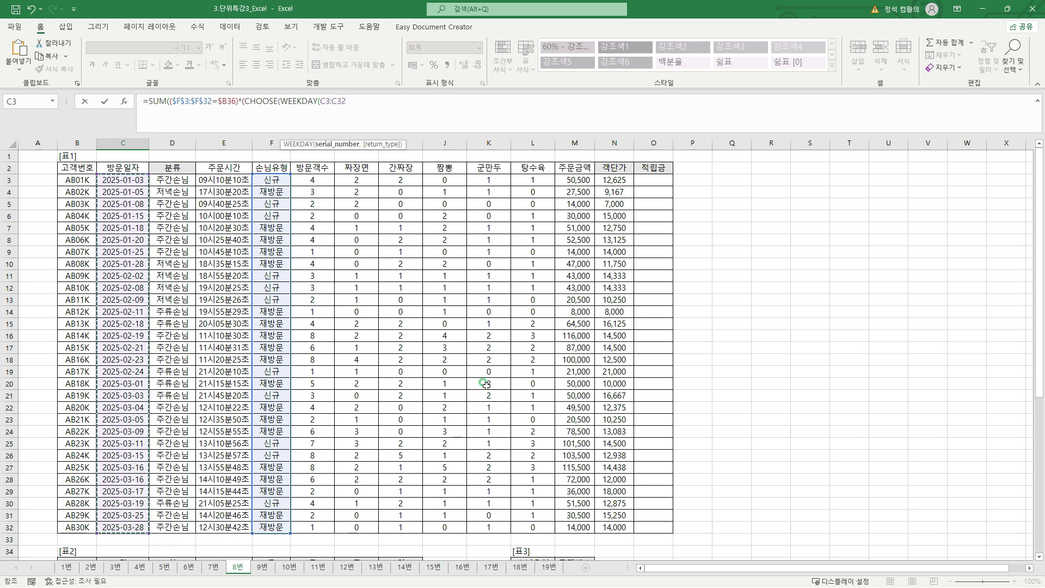
pyautogui.scroll(-6, 485, 385)
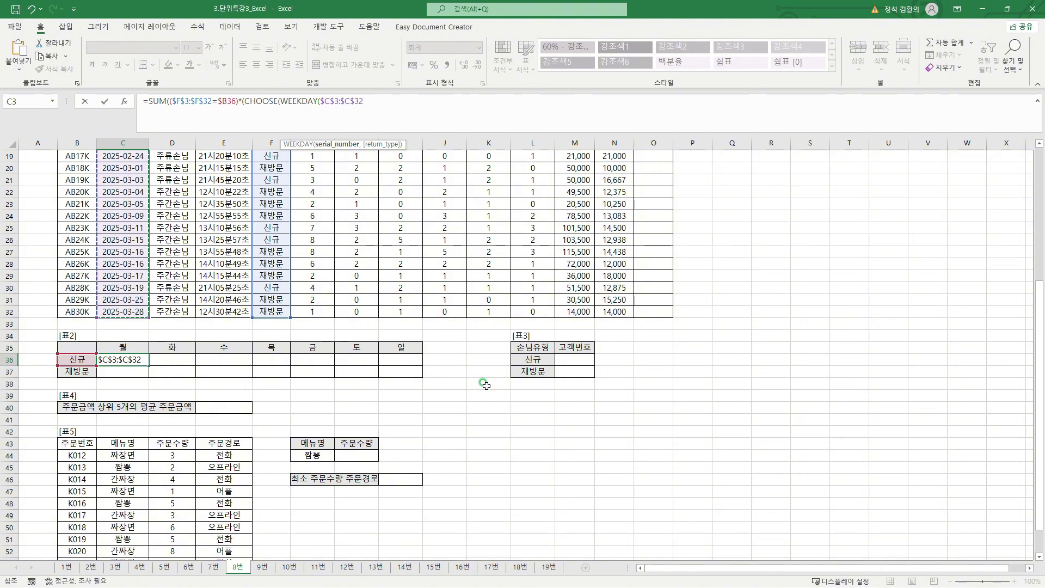
pyautogui.write(',')
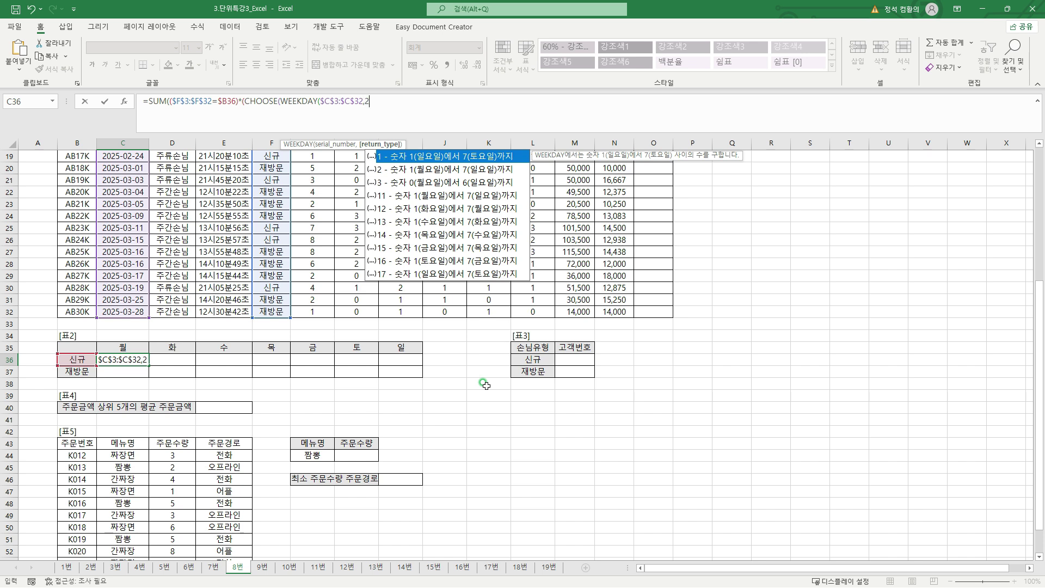
pyautogui.write('2),')
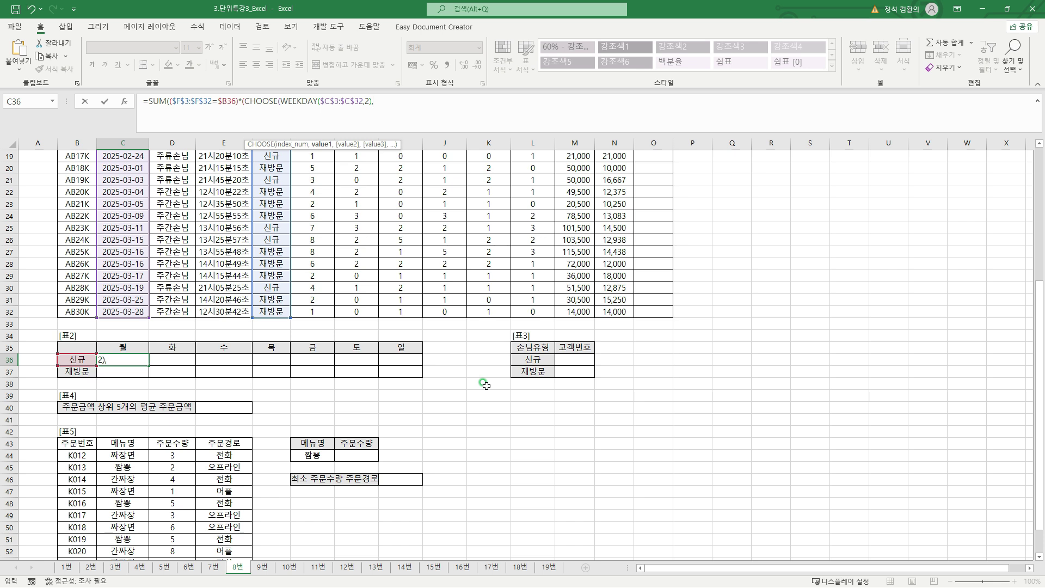
# List "월","화","수","목","금","토","일" as the CHOOSE values and close the CHOOSE function.
pyautogui.write('"월","화')
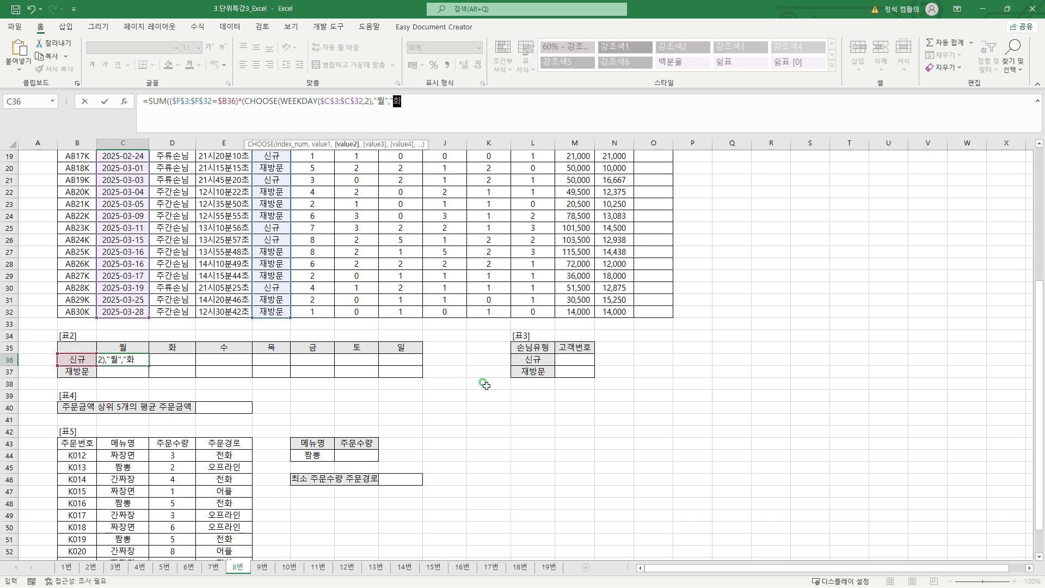
pyautogui.write('","수')
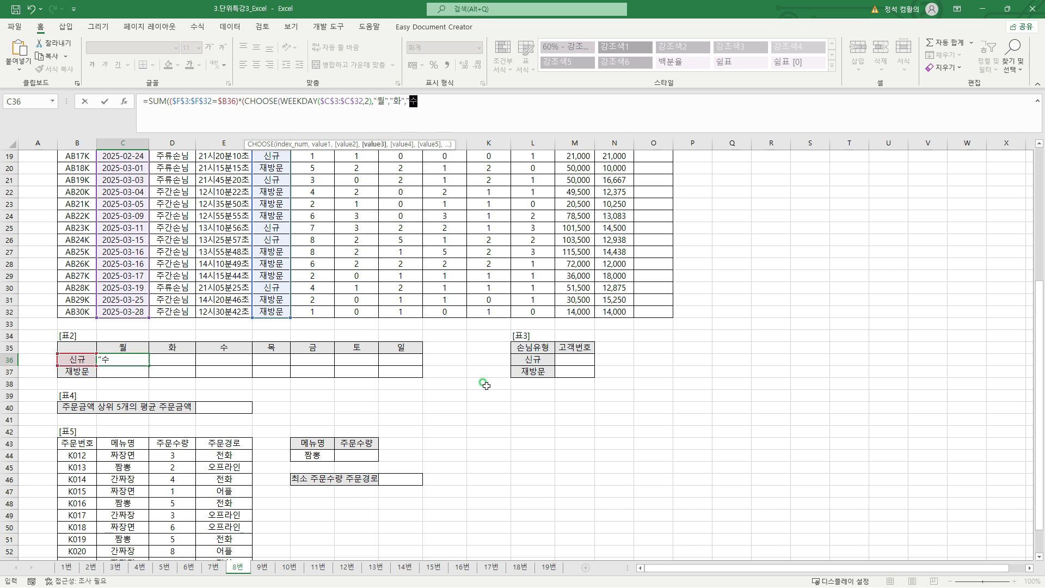
pyautogui.write('","목"')
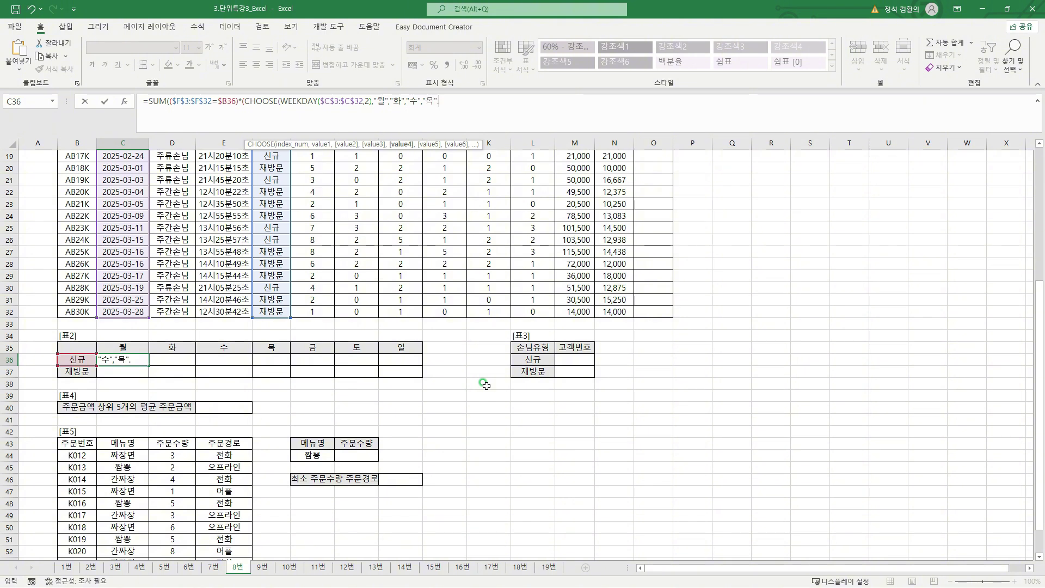
pyautogui.write(',')
pyautogui.write('"금",')
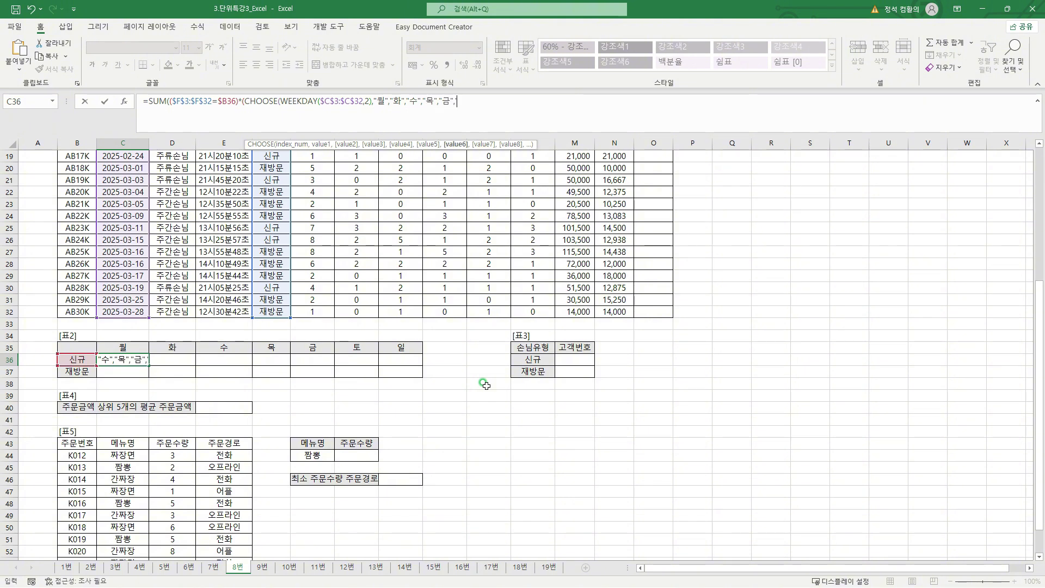
pyautogui.write('"토","일"')
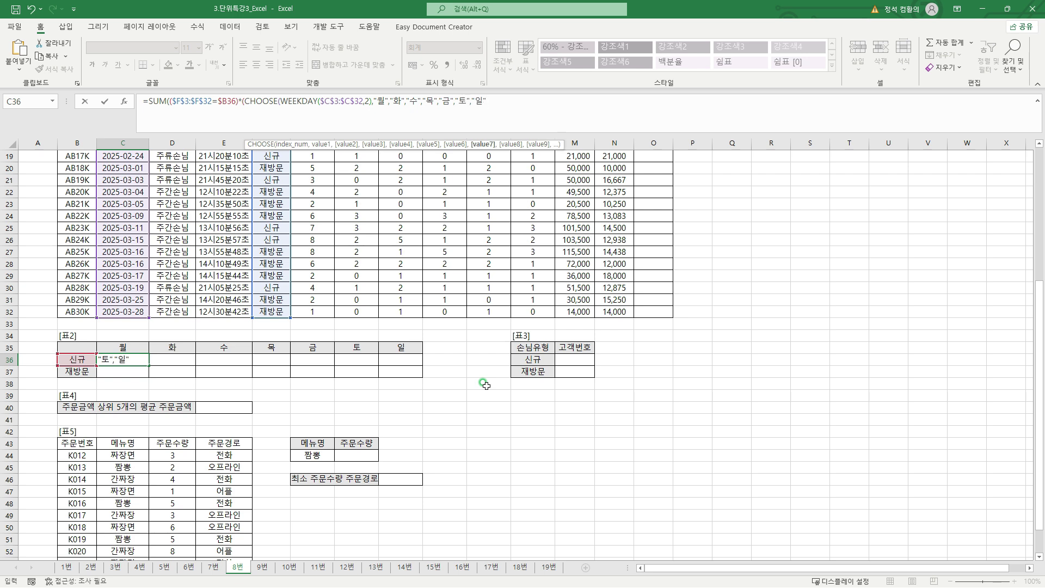
pyautogui.write(')')
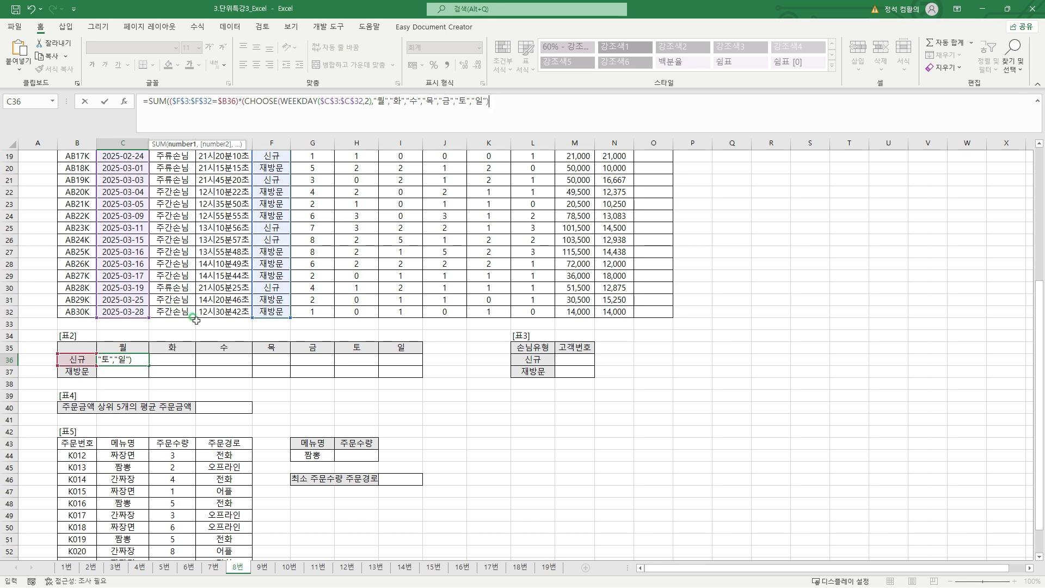
pyautogui.scroll(5, 107, 227)
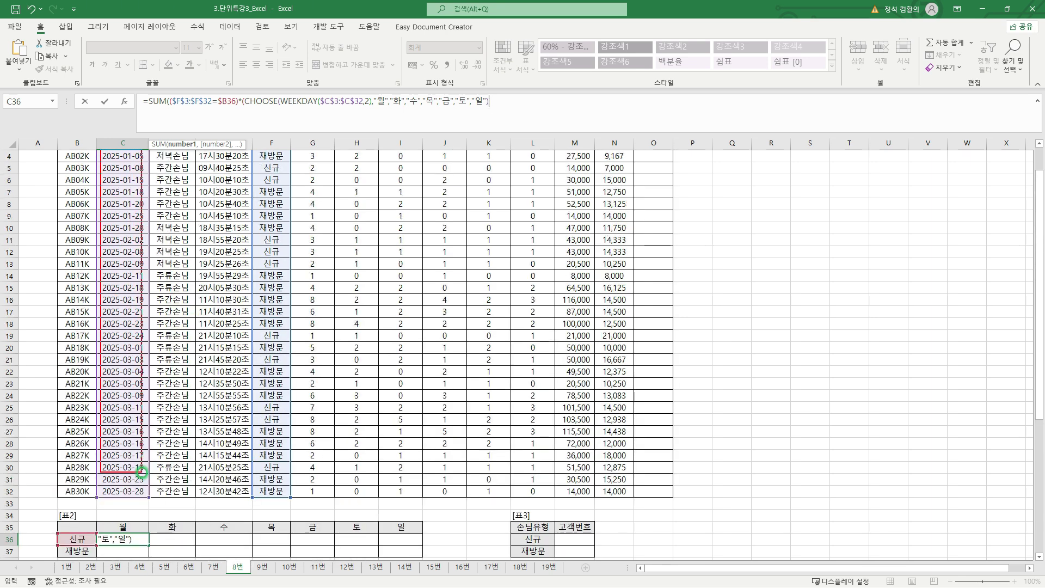
pyautogui.moveTo(378, 108)
pyautogui.mouseDown()
pyautogui.moveTo(491, 112)
pyautogui.moveTo(483, 84)
pyautogui.mouseUp()
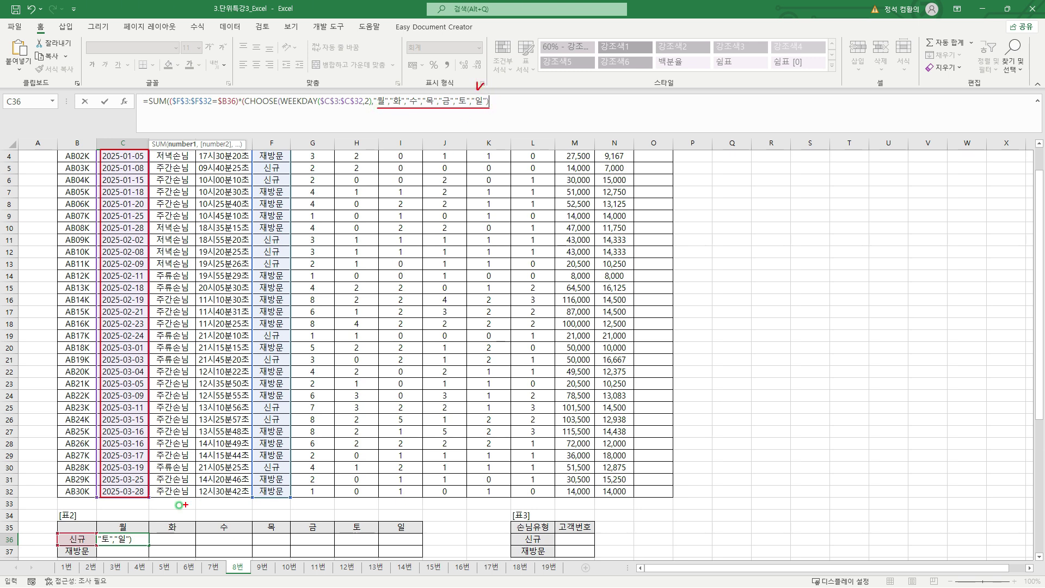
pyautogui.moveTo(113, 519); pyautogui.dragTo(134, 539)
pyautogui.press('Escape')
# Compare the CHOOSE result with the 월 header as C$35, locking only the row, and close the condition's parenthesis.
pyautogui.click(542, 103)
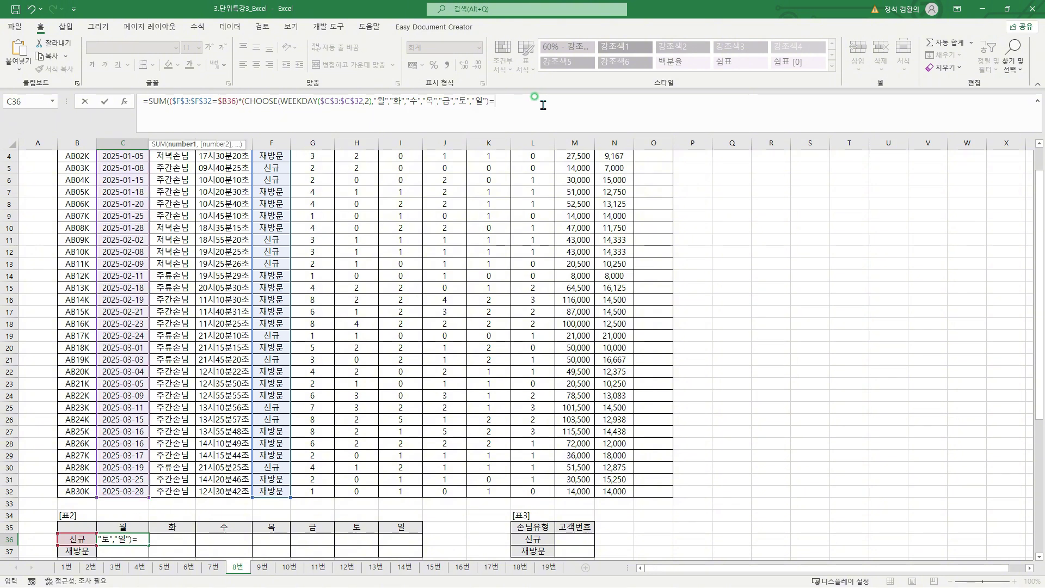
pyautogui.click(117, 525)
pyautogui.press('F4')
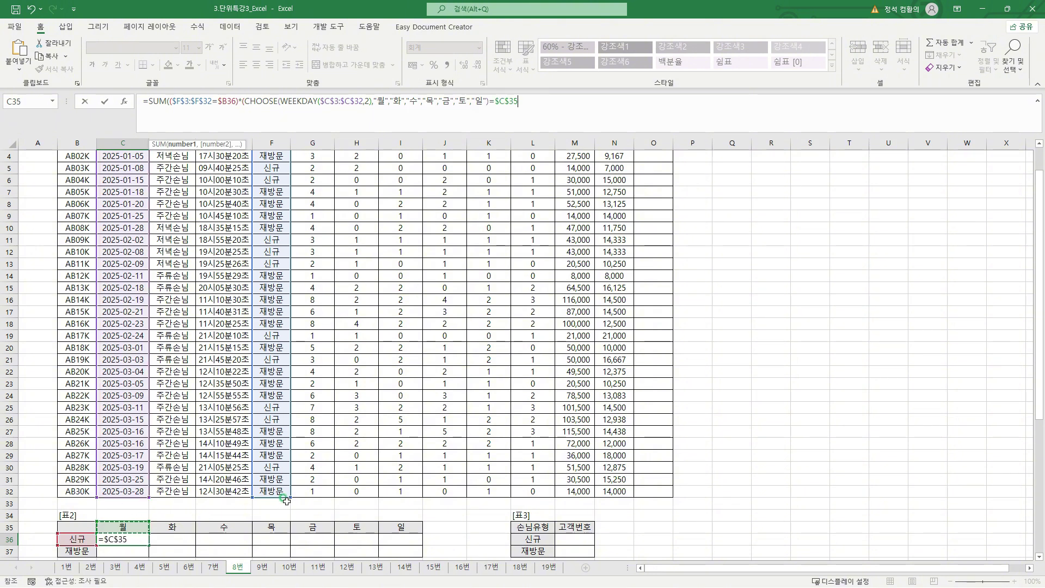
pyautogui.press('F4')
pyautogui.click(656, 98)
pyautogui.write(')')
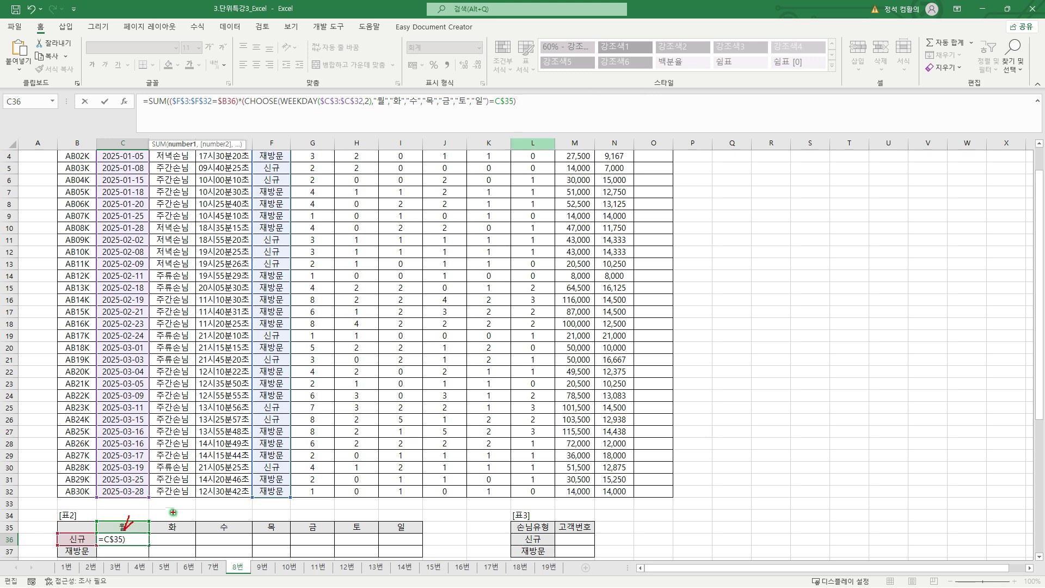
pyautogui.moveTo(169, 515); pyautogui.dragTo(229, 512)
pyautogui.moveTo(380, 91); pyautogui.dragTo(415, 87)
pyautogui.press('Escape')
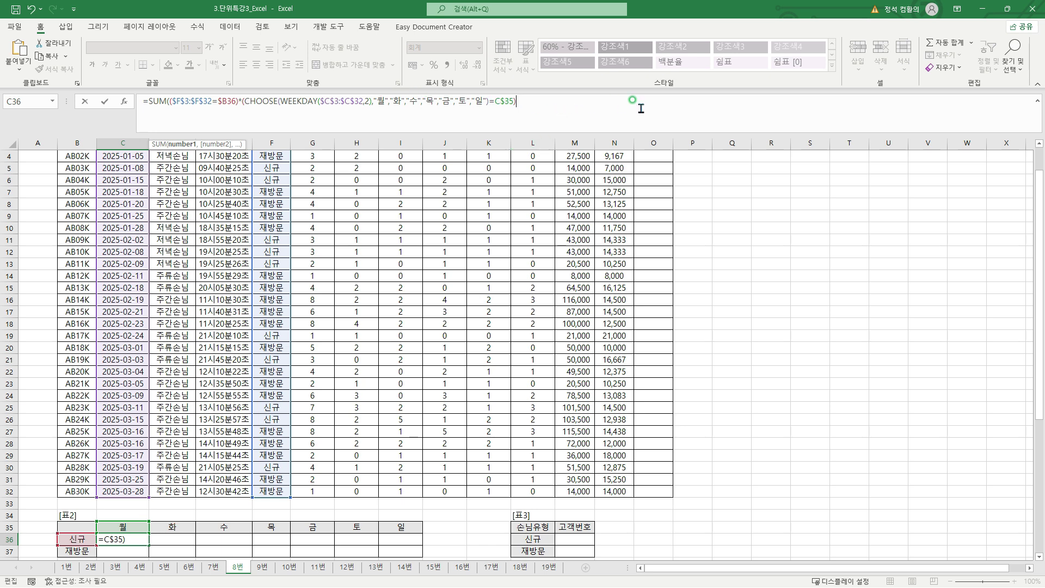
# Multiply both conditions by the 주문금액 range of 표1, made absolute as $M$3:$M$32.
pyautogui.scroll(1, 583, 218)
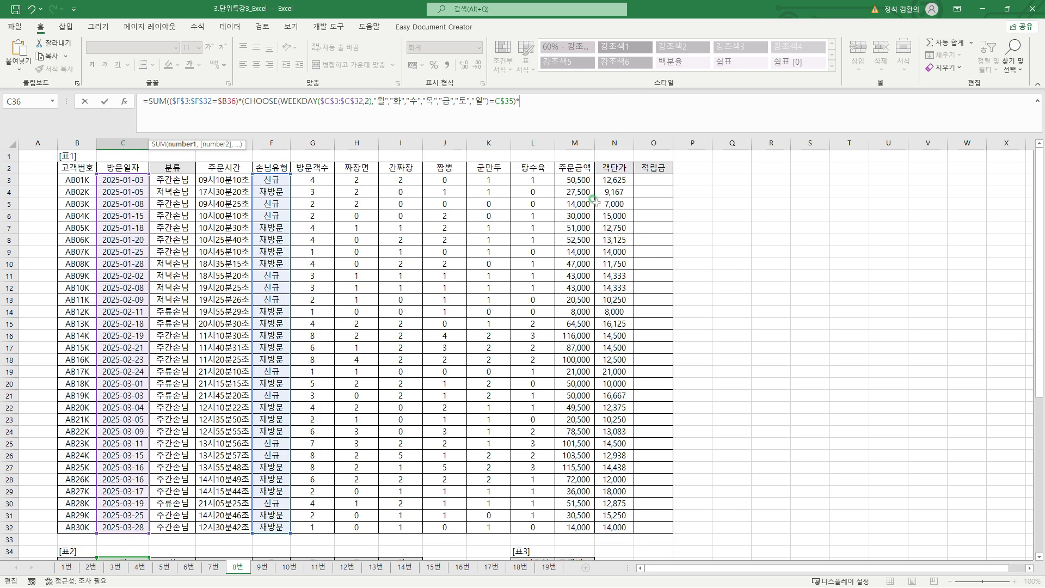
pyautogui.moveTo(577, 180); pyautogui.dragTo(589, 527)
pyautogui.scroll(-6, 758, 419)
pyautogui.press('F4')
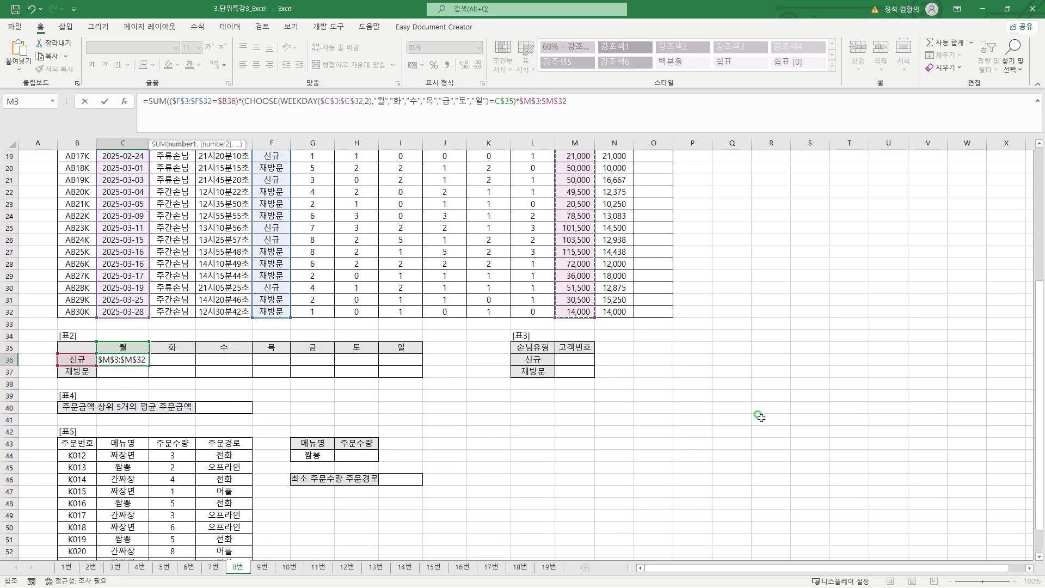
# Close the SUM, enter it as an array formula in C36, and fill it across 표2 to I37.
pyautogui.write(')')
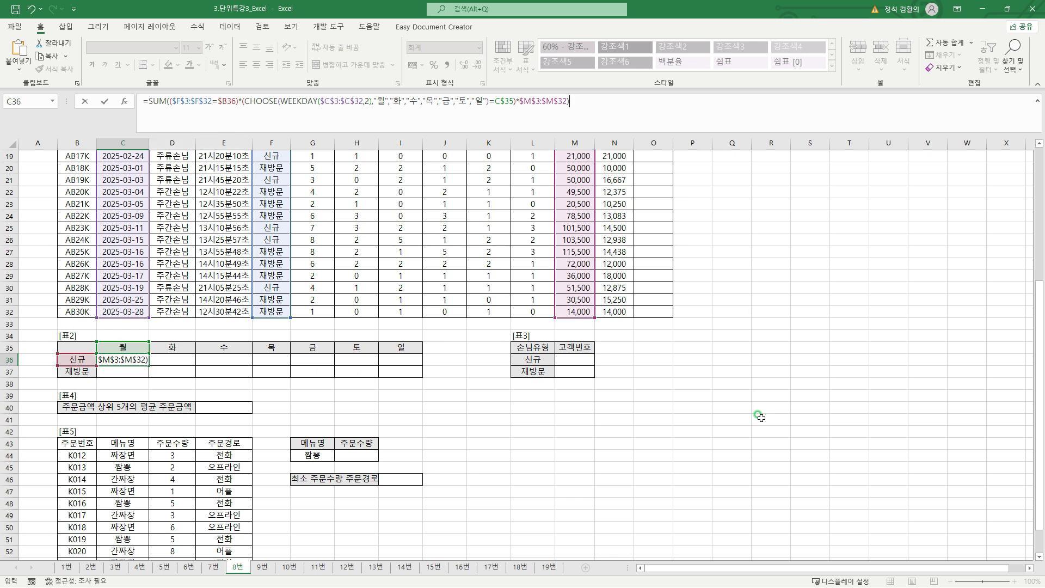
pyautogui.hotkey('ctrl', 'Return')
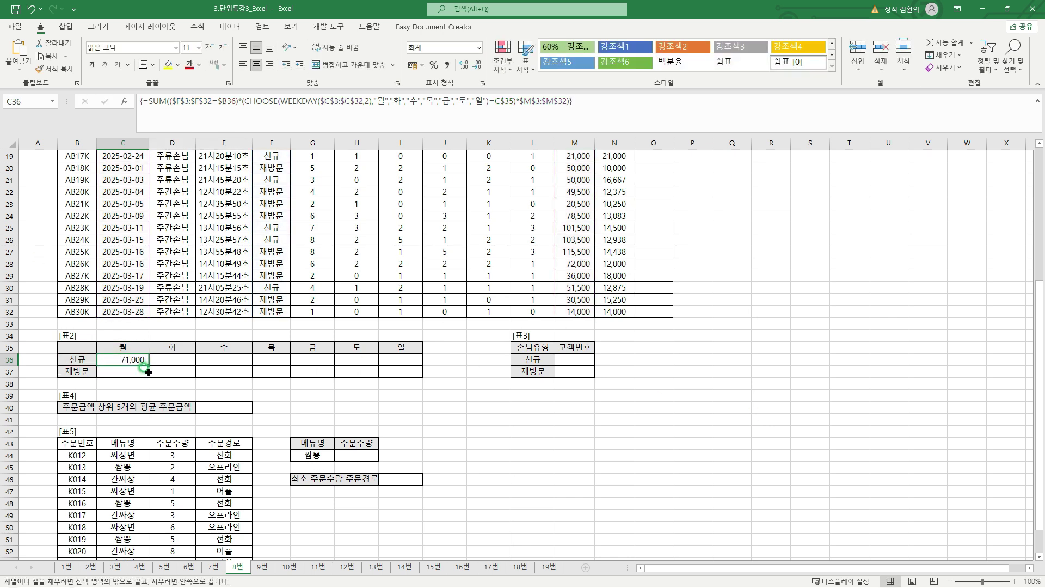
pyautogui.moveTo(146, 367); pyautogui.dragTo(405, 376)
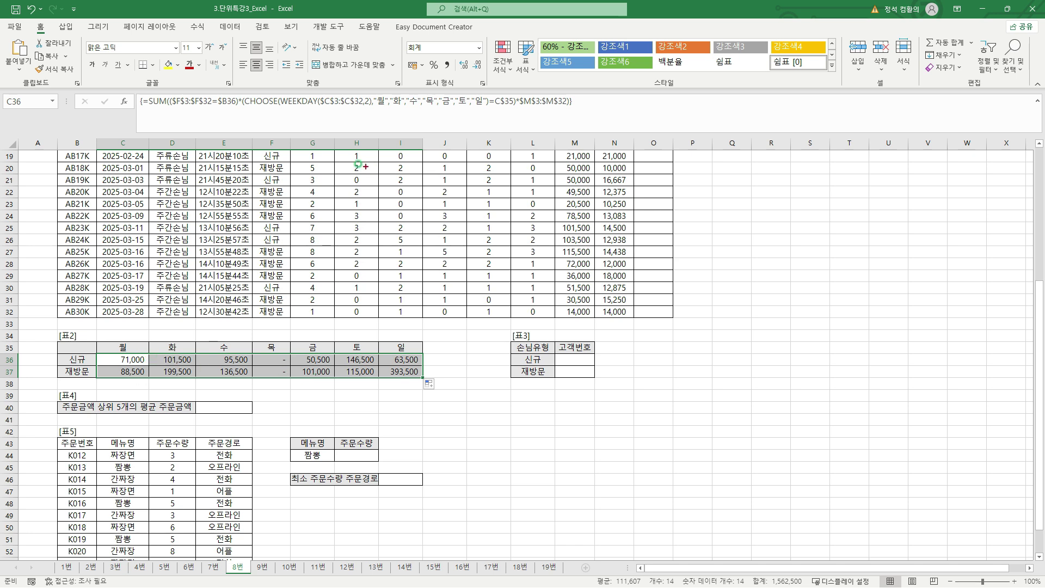
pyautogui.moveTo(249, 107); pyautogui.dragTo(485, 109)
pyautogui.moveTo(109, 342)
pyautogui.mouseDown()
pyautogui.moveTo(411, 351)
pyautogui.moveTo(428, 331)
pyautogui.mouseUp()
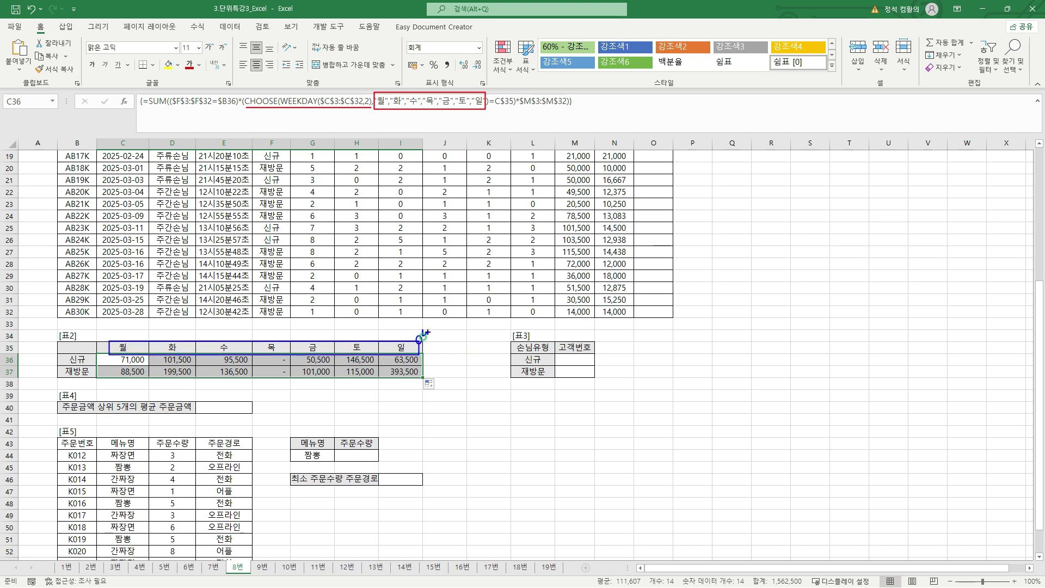
pyautogui.press('Escape')
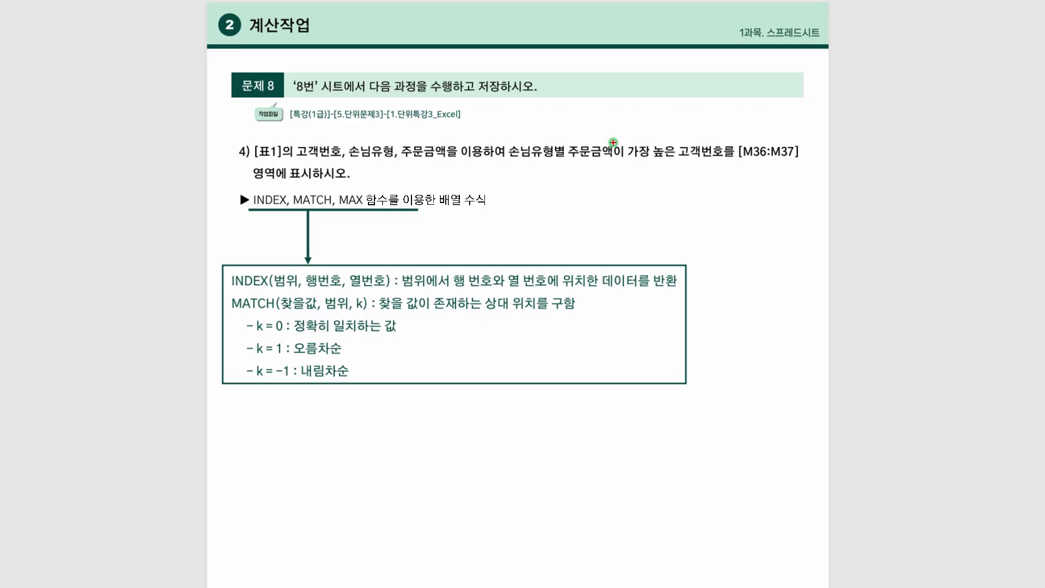
pyautogui.moveTo(326, 139); pyautogui.dragTo(331, 138)
pyautogui.moveTo(508, 159); pyautogui.dragTo(649, 163)
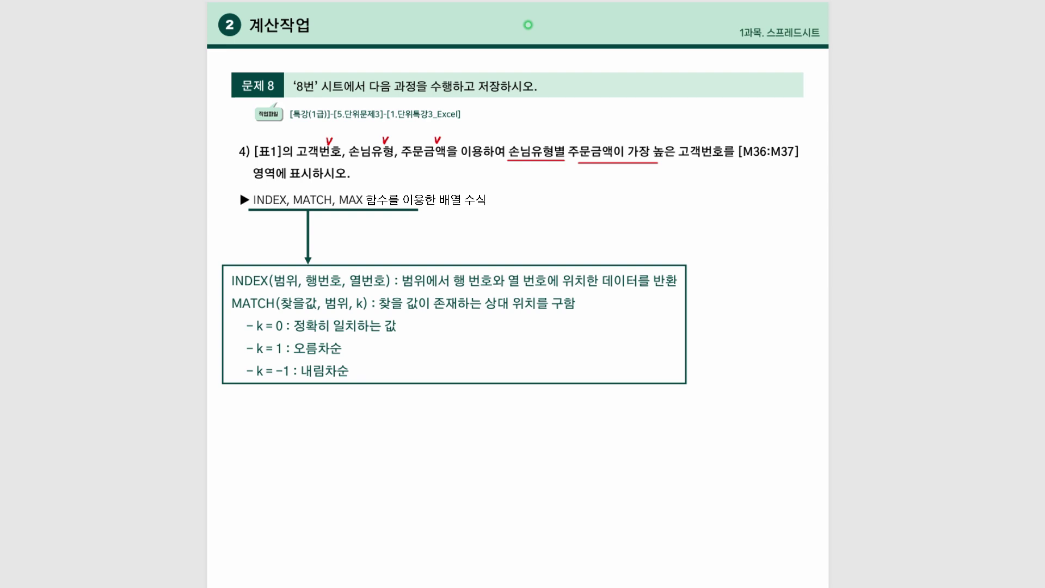
pyautogui.moveTo(704, 140); pyautogui.dragTo(703, 140)
pyautogui.moveTo(786, 136); pyautogui.dragTo(792, 137)
pyautogui.moveTo(282, 186); pyautogui.dragTo(362, 188)
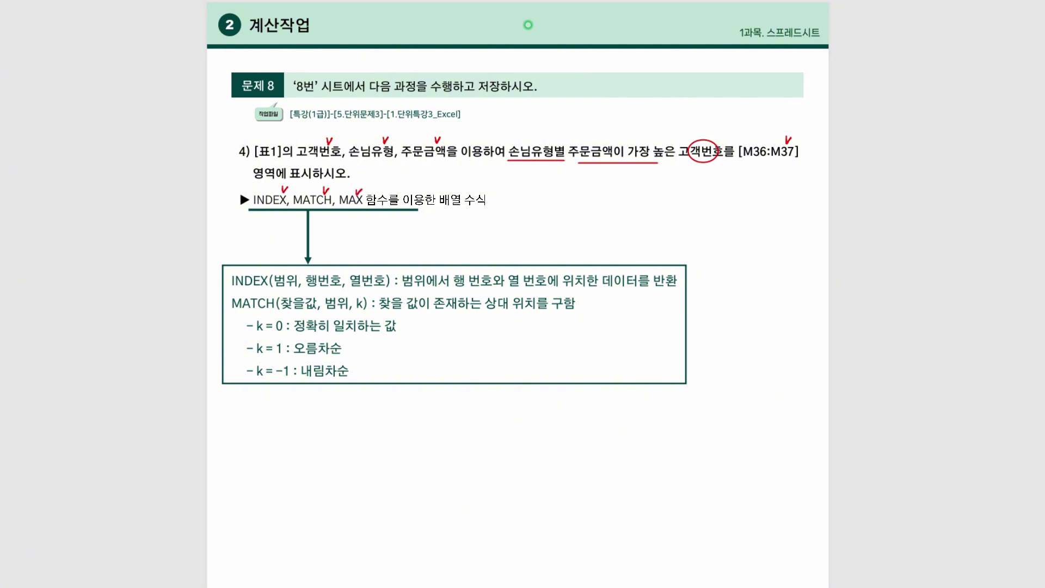
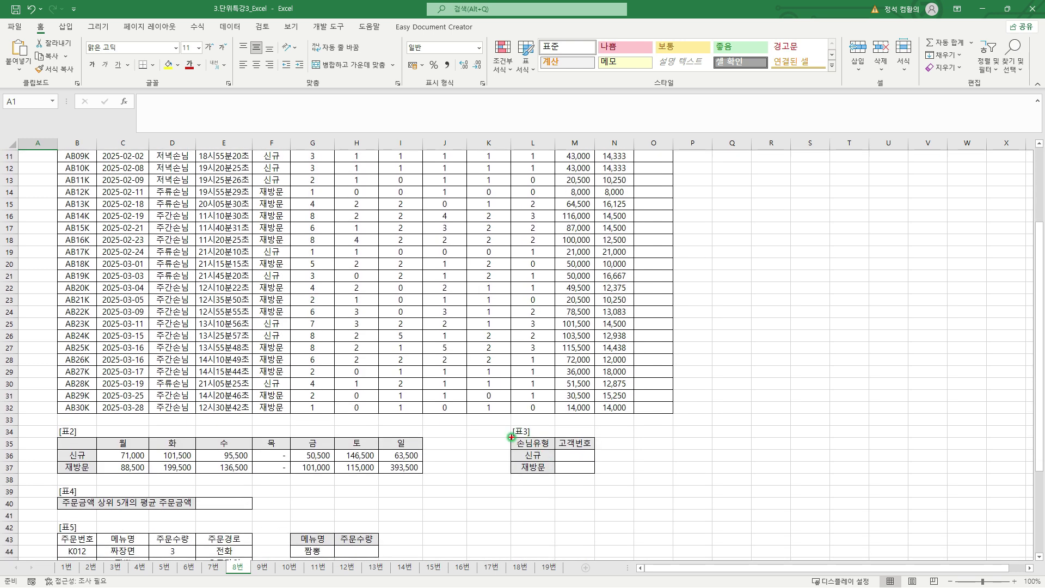
pyautogui.moveTo(512, 436); pyautogui.dragTo(595, 474)
pyautogui.press('Escape')
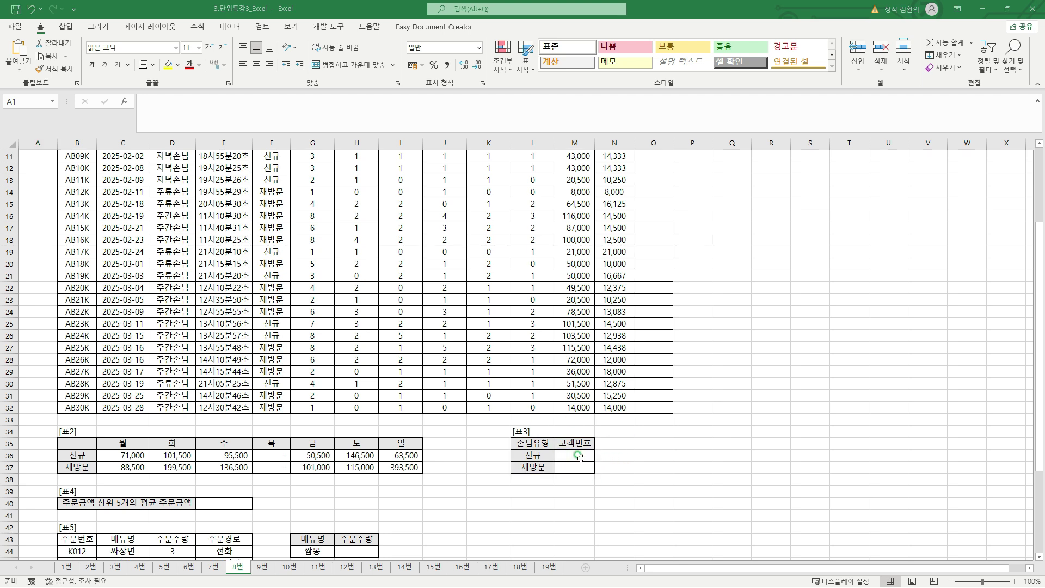
# Start an INDEX formula in M36 of 표3, using 표1's 고객번호 range as the absolute array $B$3:$B$32.
pyautogui.click(586, 459)
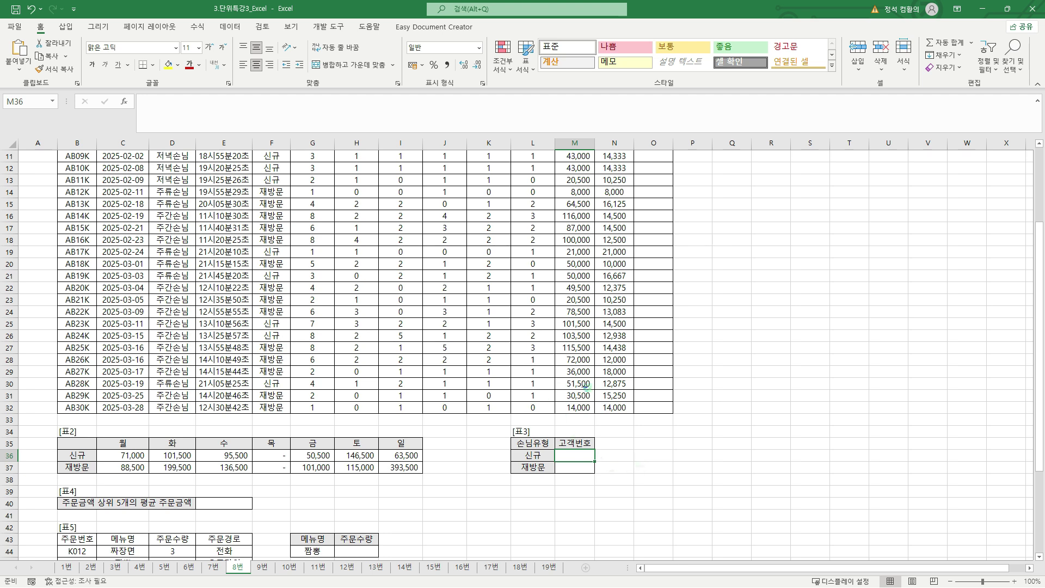
pyautogui.moveTo(139, 97); pyautogui.dragTo(311, 121)
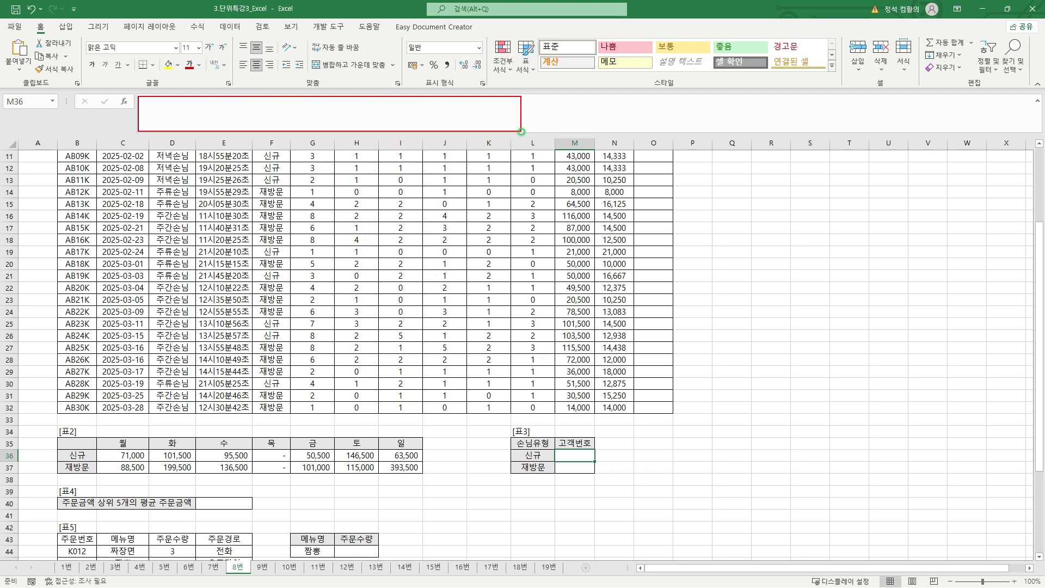
pyautogui.press('Escape')
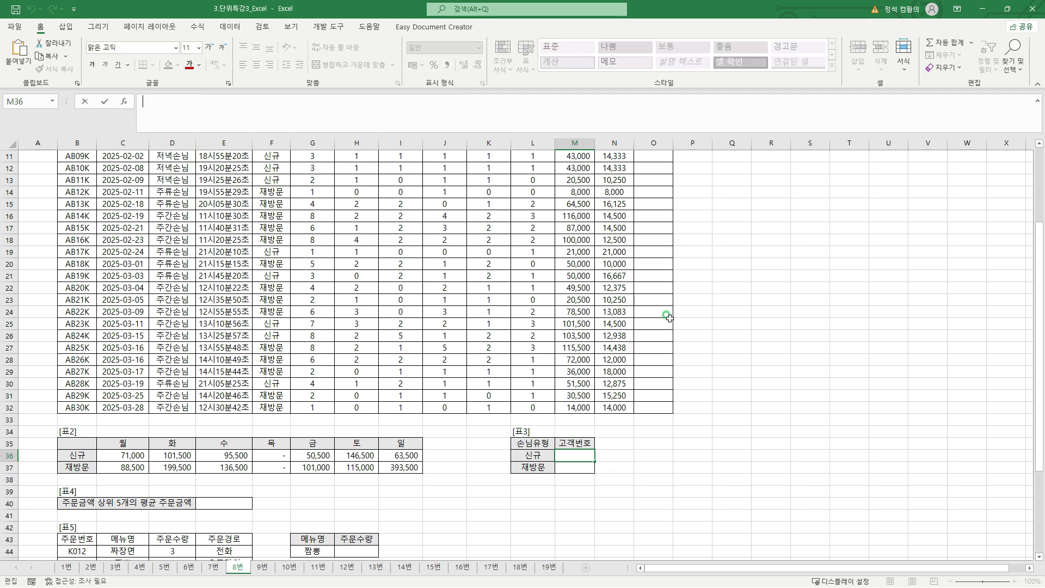
pyautogui.write('=INDEX(')
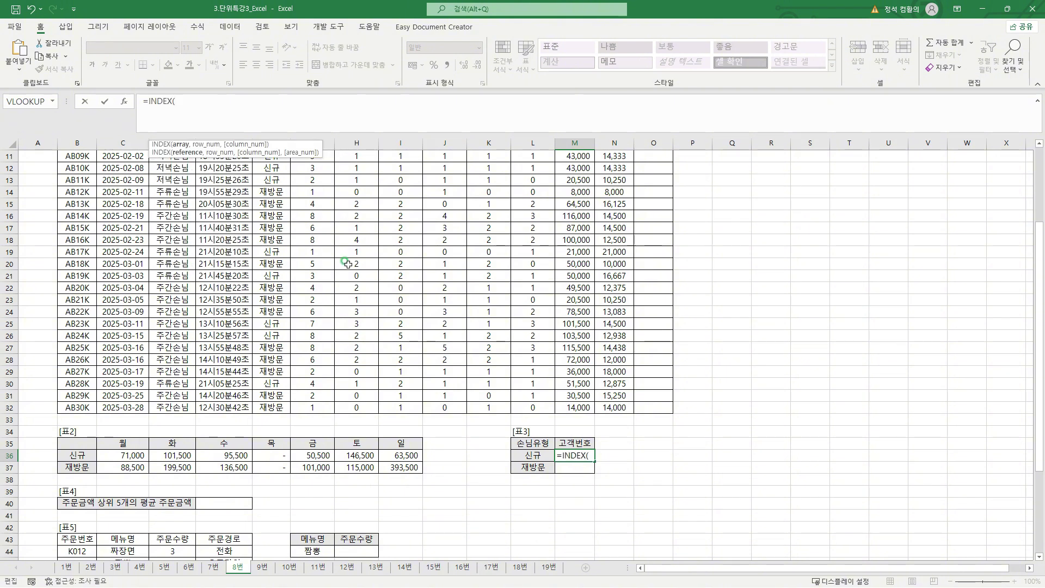
pyautogui.scroll(3, 327, 323)
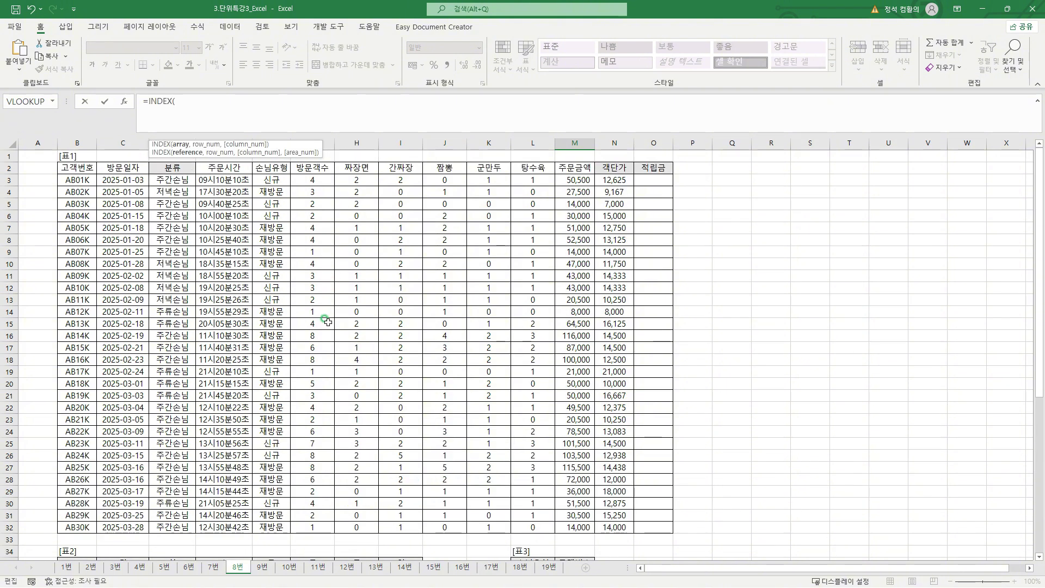
pyautogui.moveTo(82, 180); pyautogui.dragTo(86, 527)
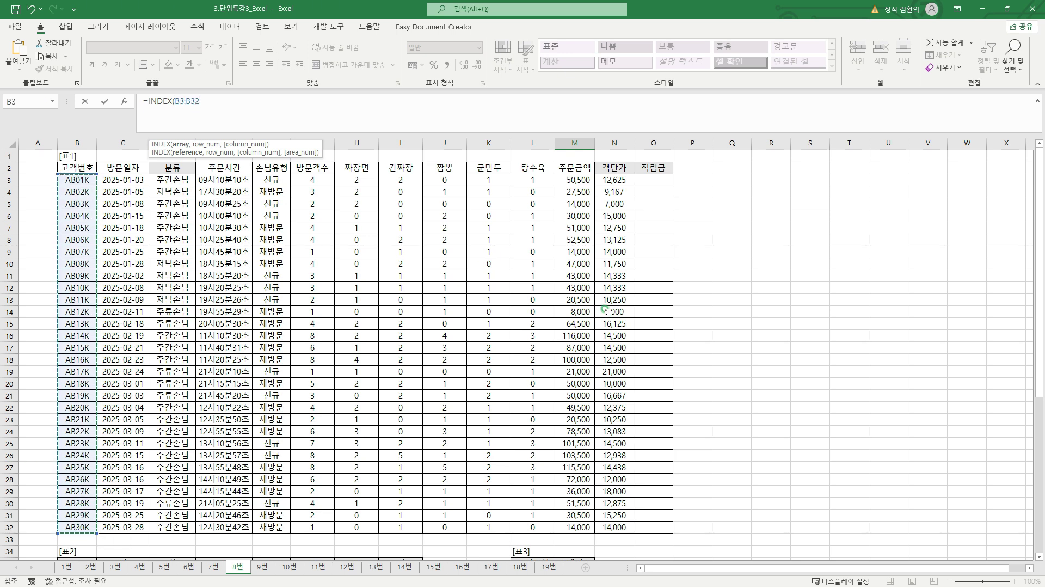
pyautogui.press('F4')
pyautogui.write(',')
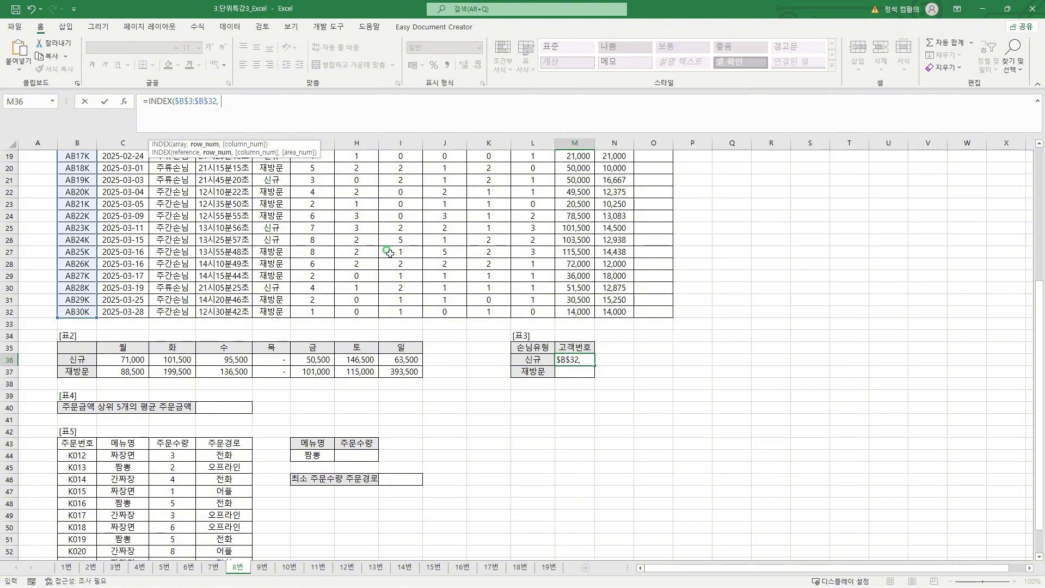
# Nest a MATCH function as the INDEX row number and open a MAX function as its lookup value.
pyautogui.write('MATCH(')
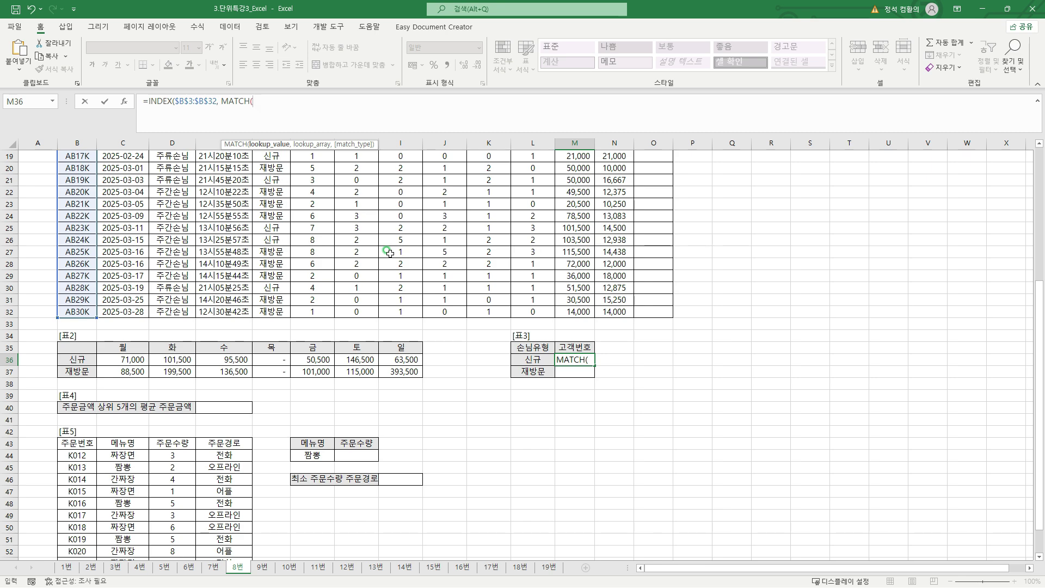
pyautogui.write('MAX(')
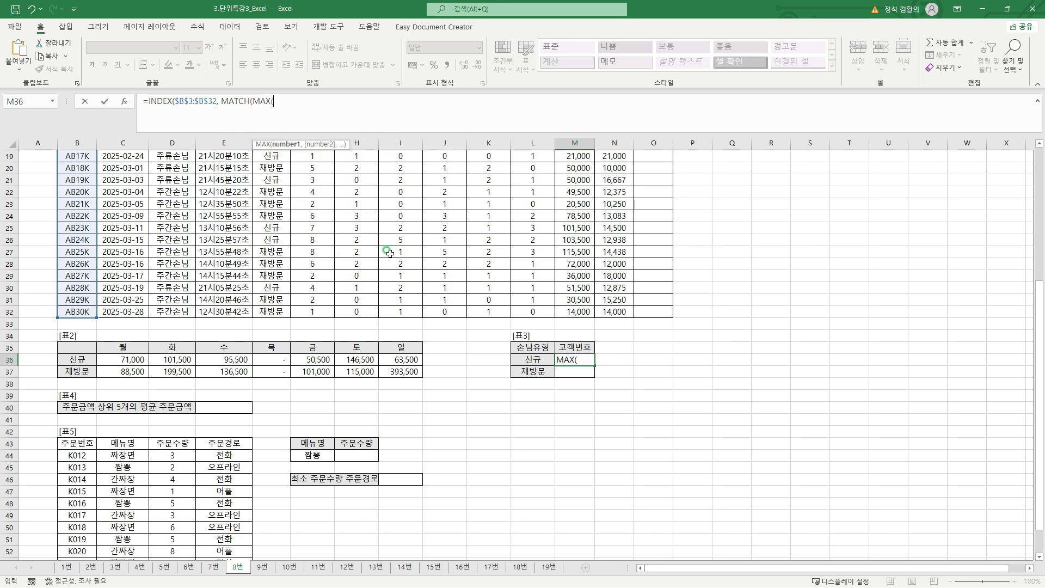
pyautogui.scroll(6, 388, 251)
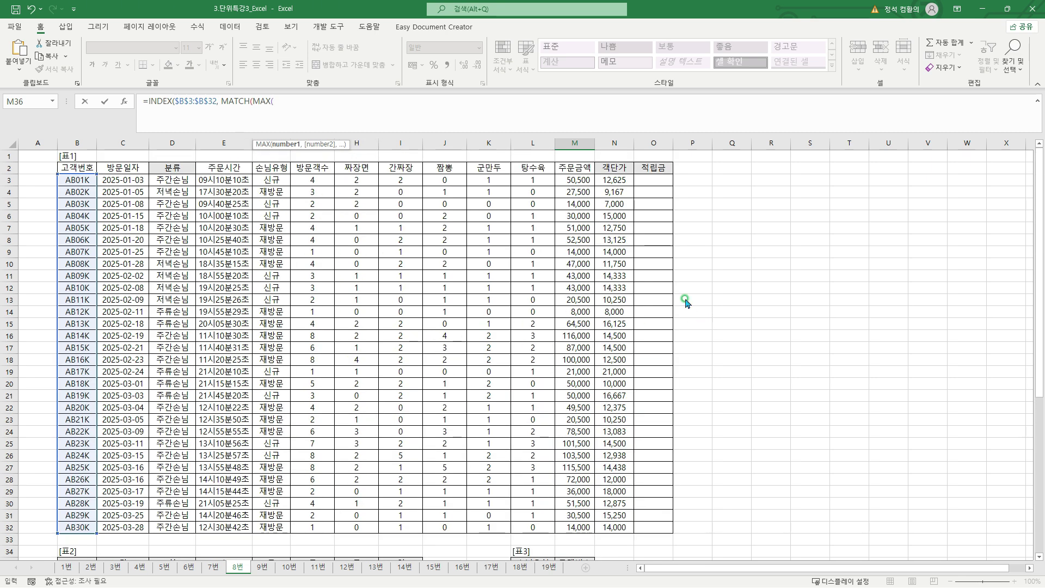
pyautogui.moveTo(556, 178); pyautogui.dragTo(592, 534)
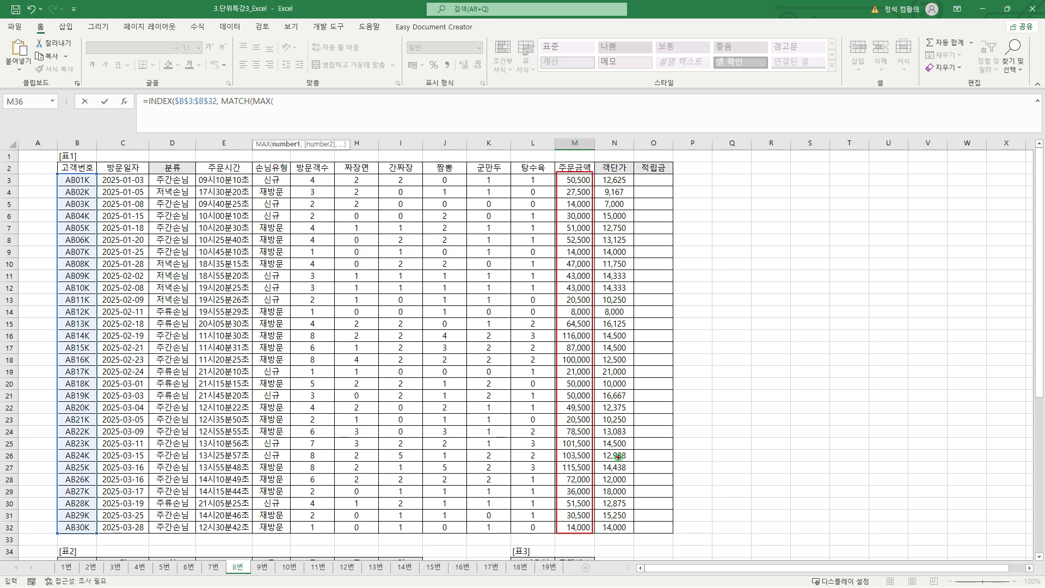
pyautogui.scroll(-2, 618, 456)
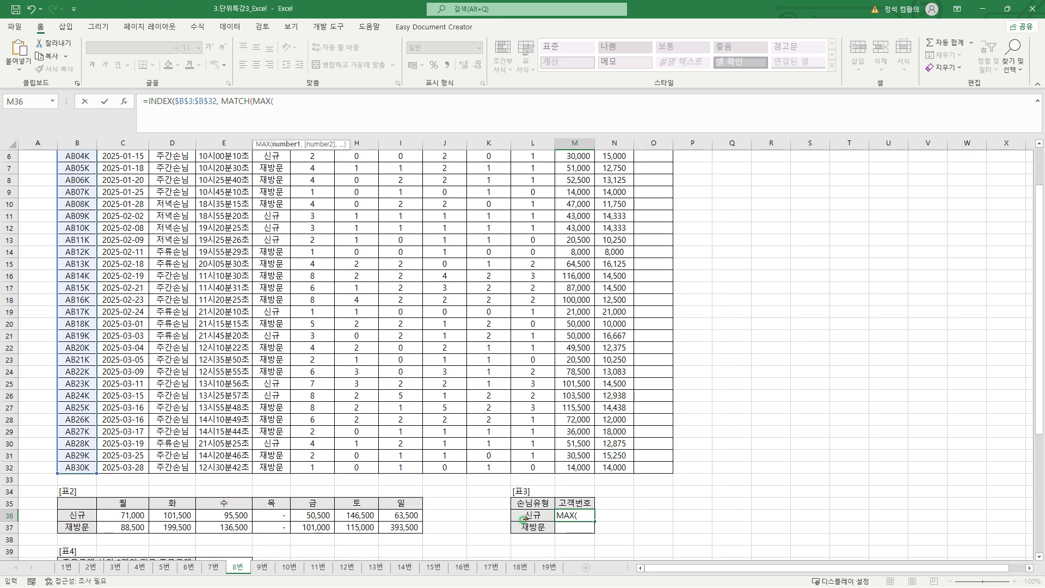
pyautogui.moveTo(511, 511)
pyautogui.mouseDown()
pyautogui.moveTo(536, 536)
pyautogui.moveTo(549, 512)
pyautogui.mouseUp()
pyautogui.press('Escape')
# Open a parenthesized condition inside MAX with 표1's 손님유형 range as the absolute reference $F$3:$F$32.
pyautogui.scroll(2, 224, 297)
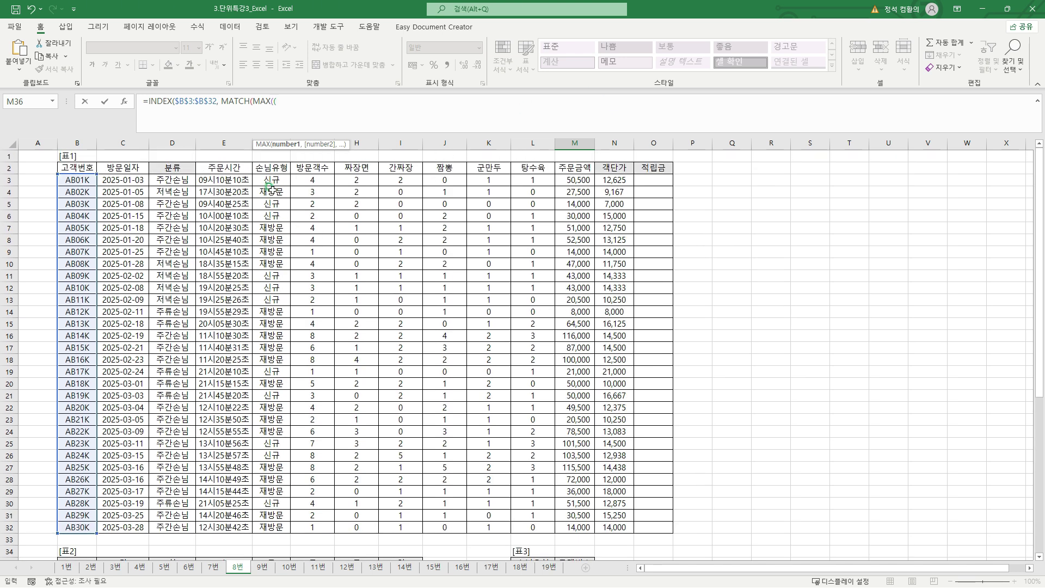
pyautogui.moveTo(272, 180); pyautogui.dragTo(273, 527)
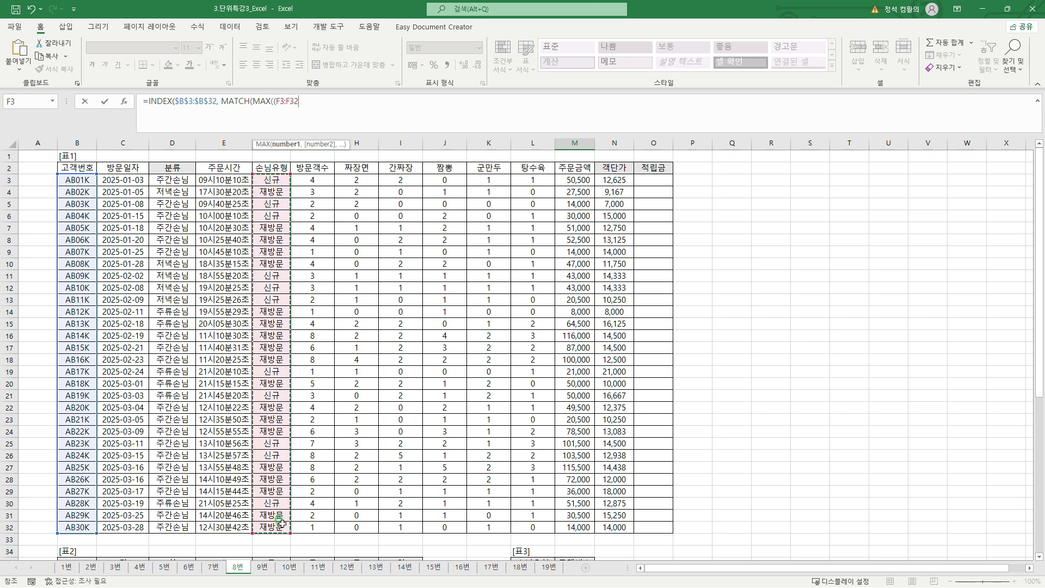
pyautogui.scroll(-6, 578, 432)
pyautogui.press('F4')
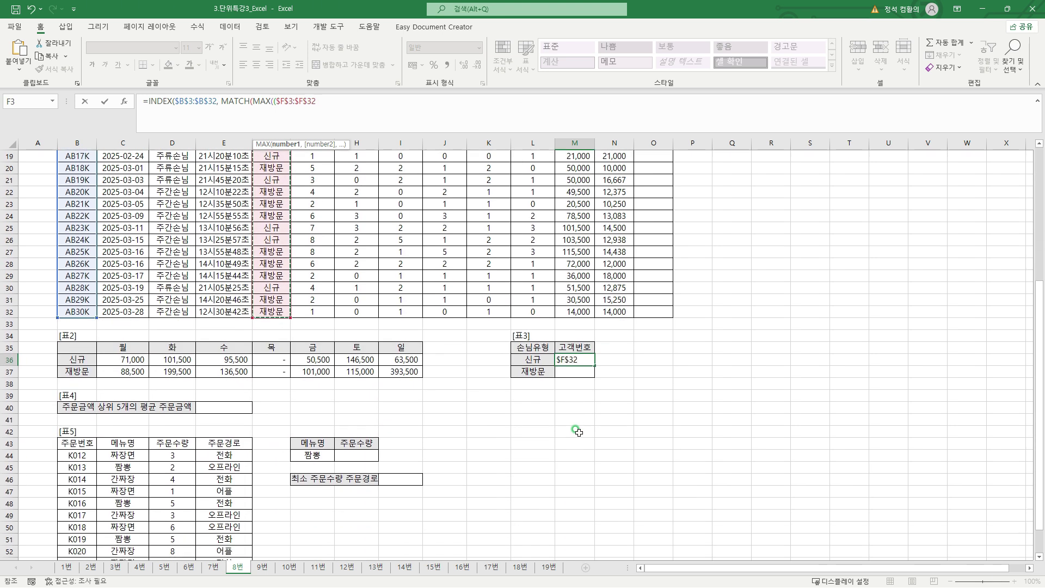
# Compare the 손님유형 range with the 신규 cell as $L36, locking only the column, and close the condition's parenthesis.
pyautogui.write('=')
pyautogui.click(535, 360)
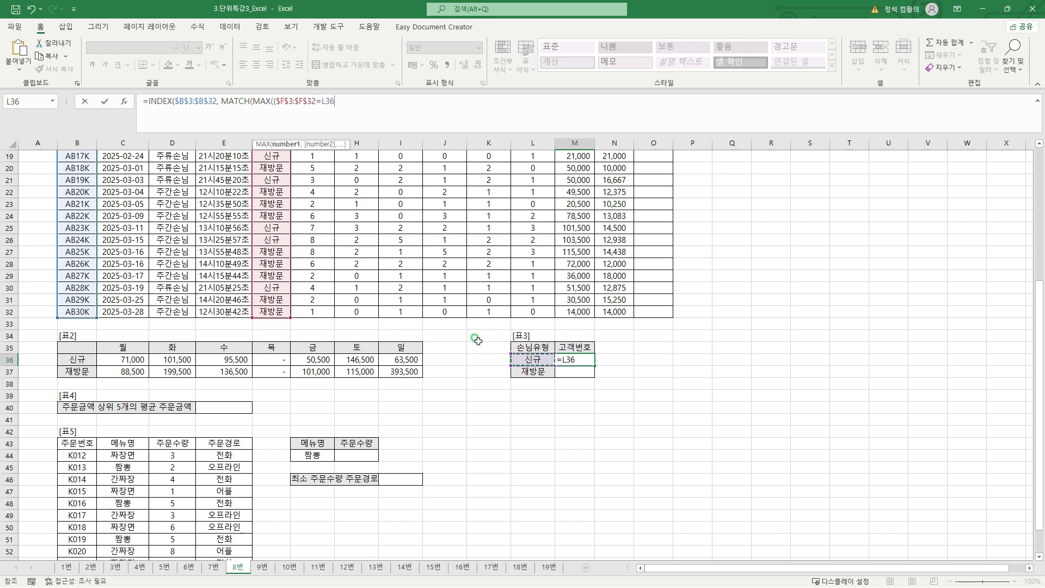
pyautogui.press('F4')
pyautogui.press('F4')
pyautogui.press('F4')
pyautogui.hotkey('ctrl', '2')
pyautogui.moveTo(593, 360); pyautogui.dragTo(598, 376)
pyautogui.press('Escape')
pyautogui.write(')')
pyautogui.moveTo(276, 107)
pyautogui.mouseDown()
pyautogui.moveTo(341, 103)
pyautogui.moveTo(333, 85)
pyautogui.mouseUp()
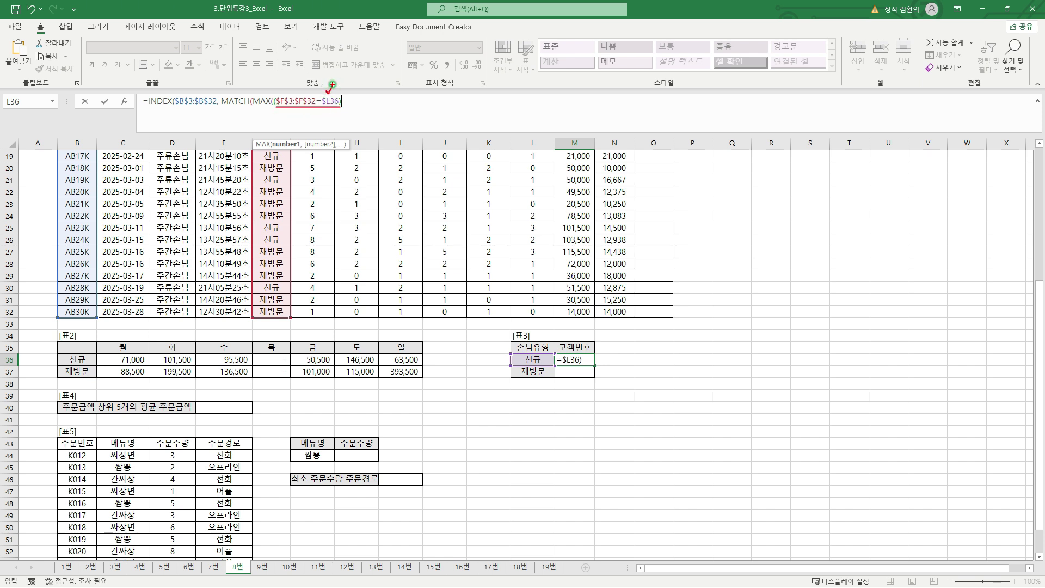
pyautogui.press('Escape')
# Multiply the condition by 표1's 주문금액 range as the absolute reference $M$3:$M$32 and close the MAX function.
pyautogui.scroll(6, 654, 240)
pyautogui.moveTo(579, 180); pyautogui.dragTo(579, 528)
pyautogui.scroll(-6, 721, 337)
pyautogui.press('F4')
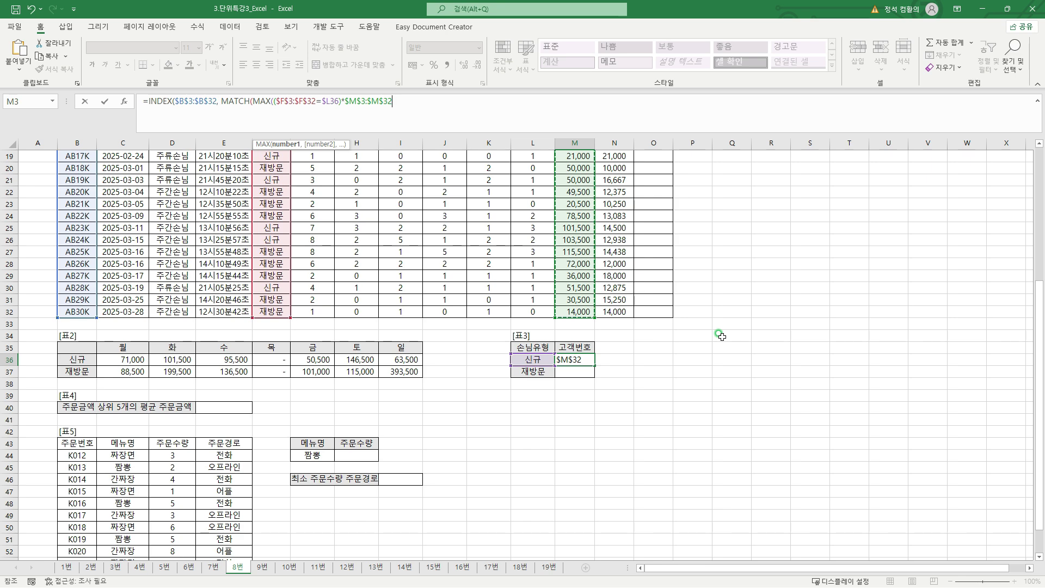
pyautogui.write(')')
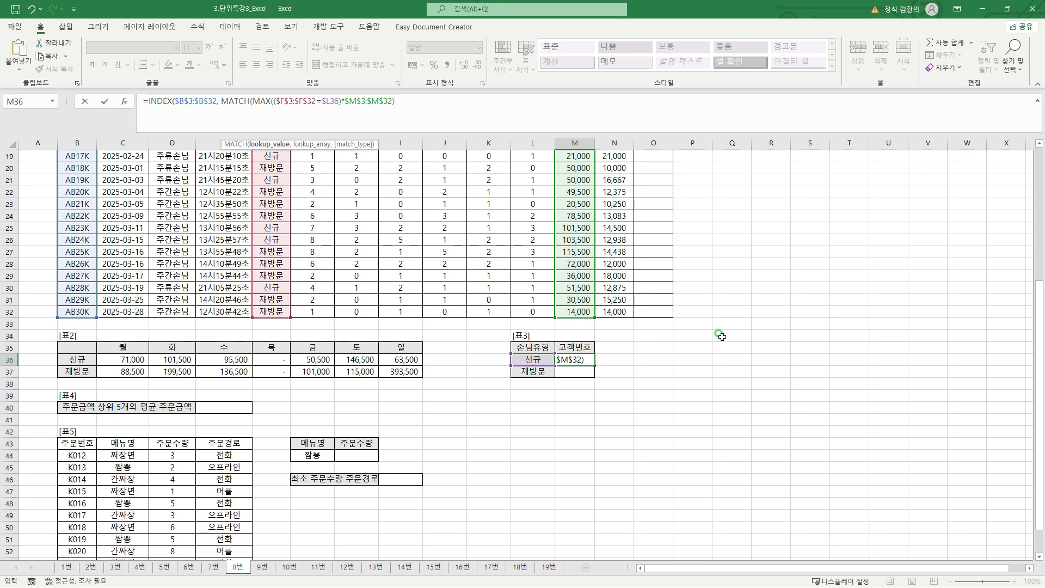
# Give MATCH the 주문금액 range $M$3:$M$32 as its absolute lookup array.
pyautogui.write(',')
pyautogui.scroll(6, 642, 296)
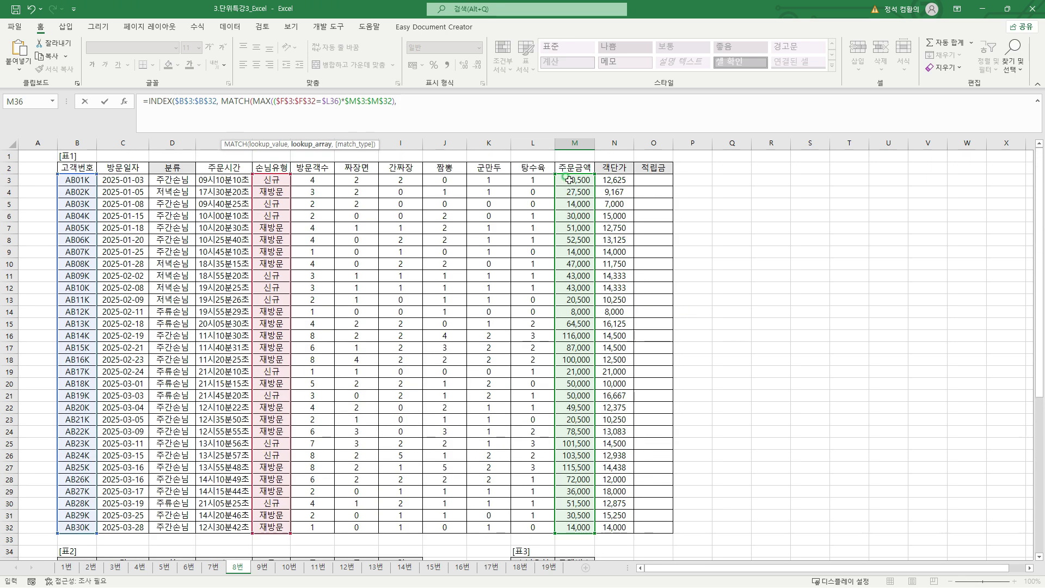
pyautogui.moveTo(569, 180); pyautogui.dragTo(583, 524)
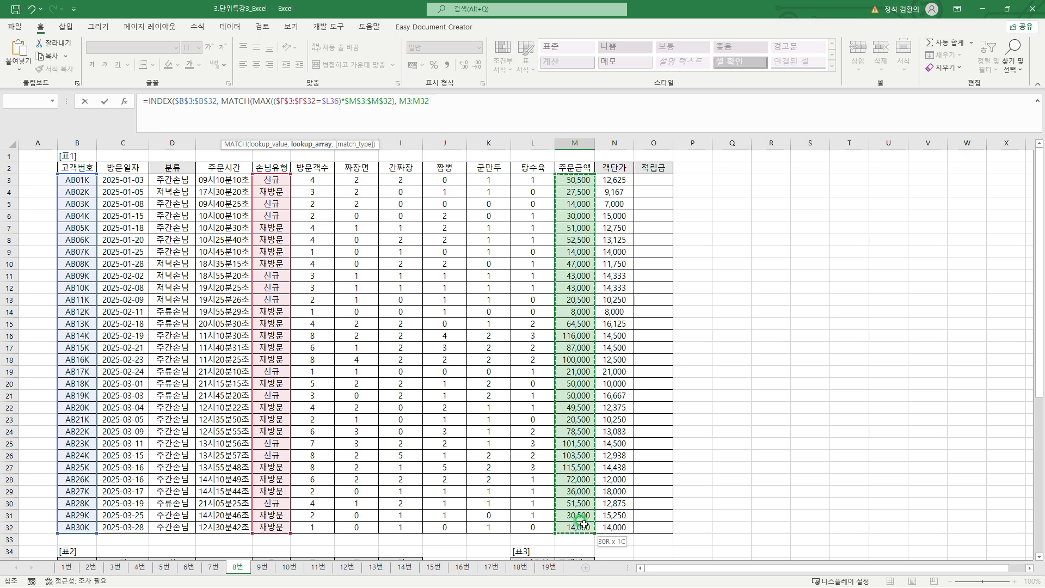
pyautogui.press('F4')
pyautogui.scroll(-6, 792, 433)
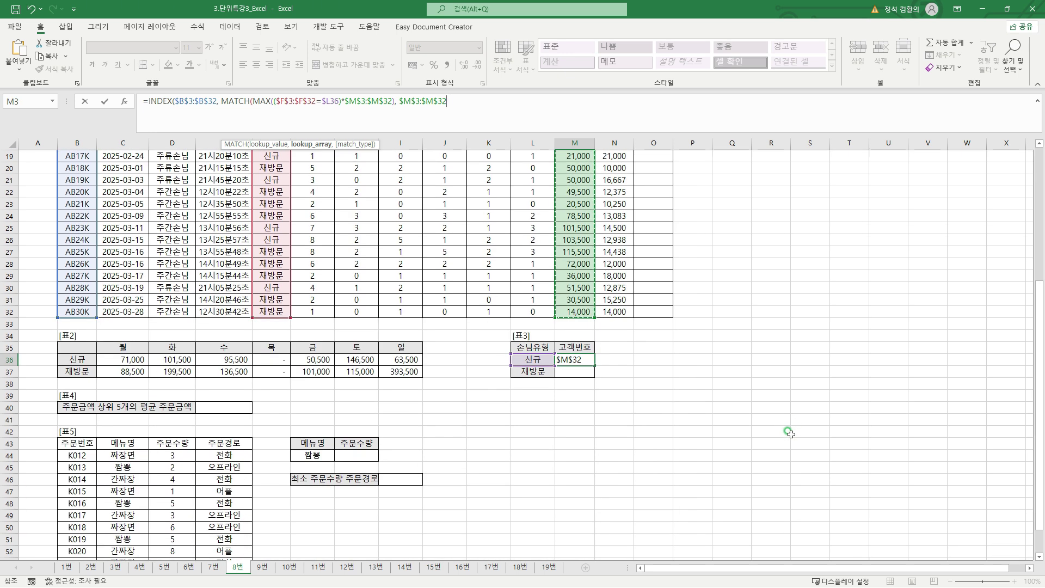
# Set the MATCH type to 0 for an exact match and close the MATCH function.
pyautogui.write(',')
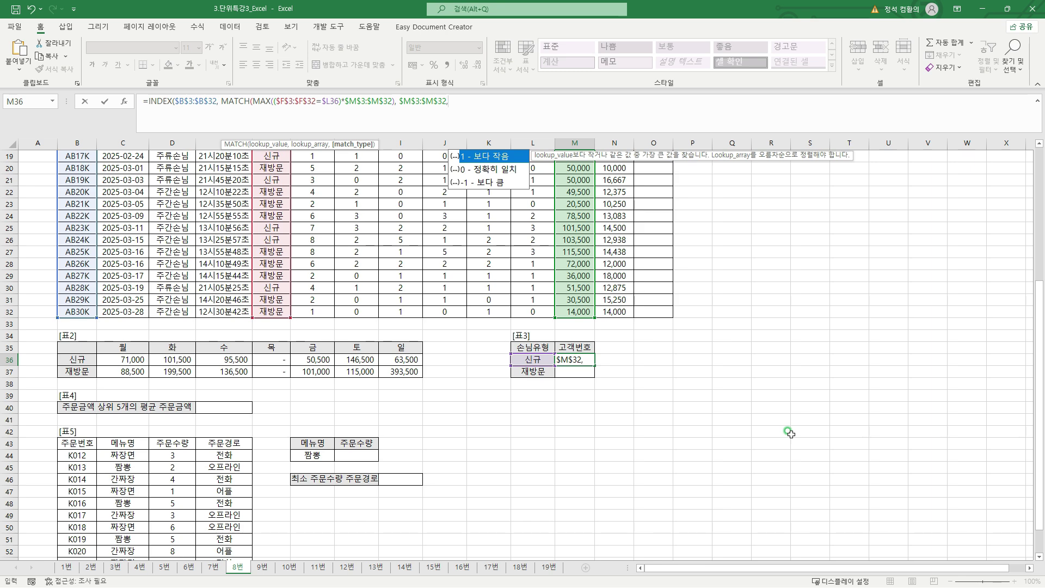
pyautogui.scroll(6, 791, 433)
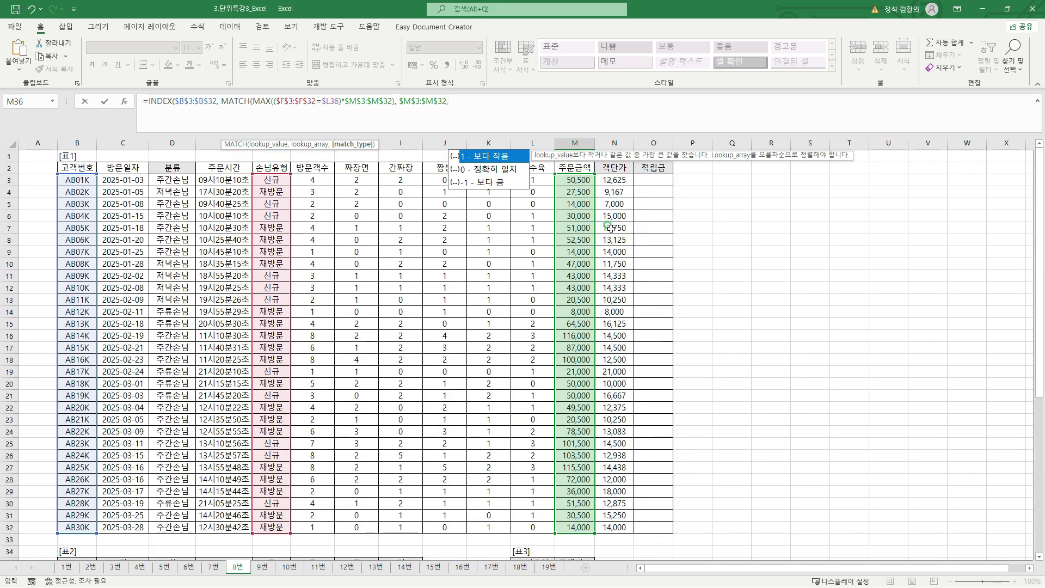
pyautogui.moveTo(558, 180); pyautogui.dragTo(588, 528)
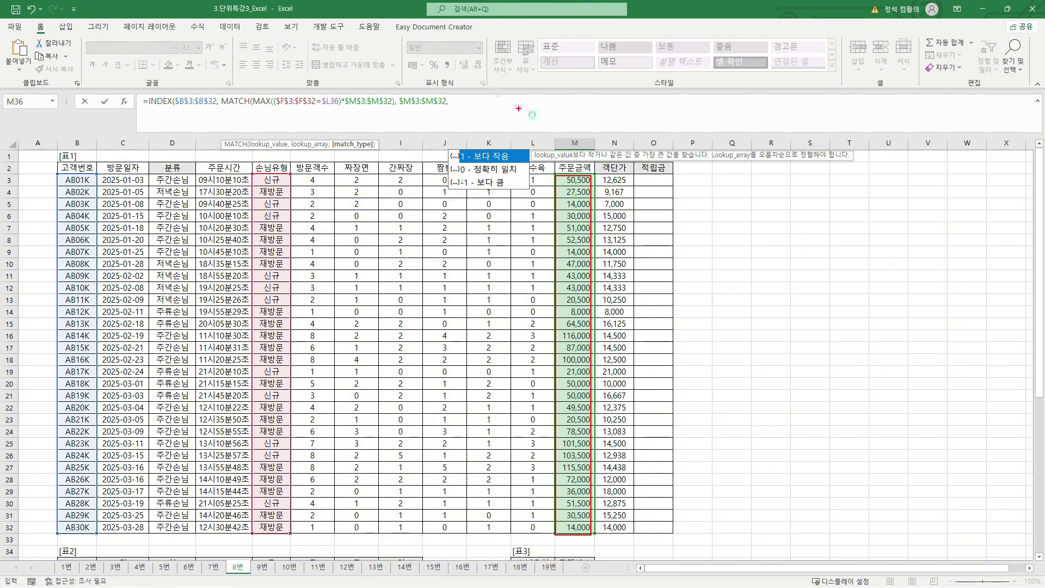
pyautogui.moveTo(587, 170)
pyautogui.mouseDown()
pyautogui.moveTo(597, 180)
pyautogui.moveTo(604, 158)
pyautogui.mouseUp()
pyautogui.press('Escape')
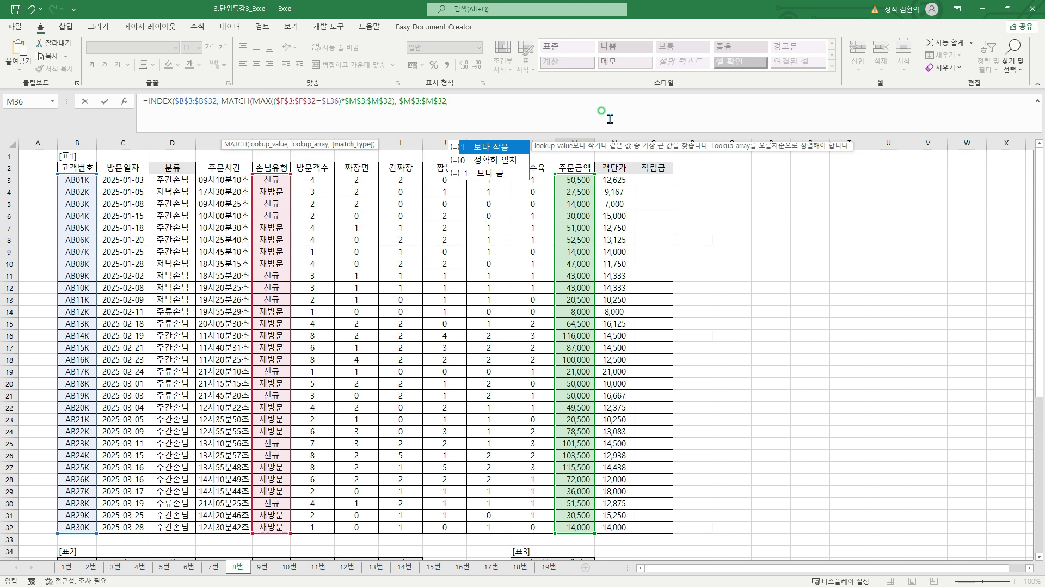
pyautogui.write('0')
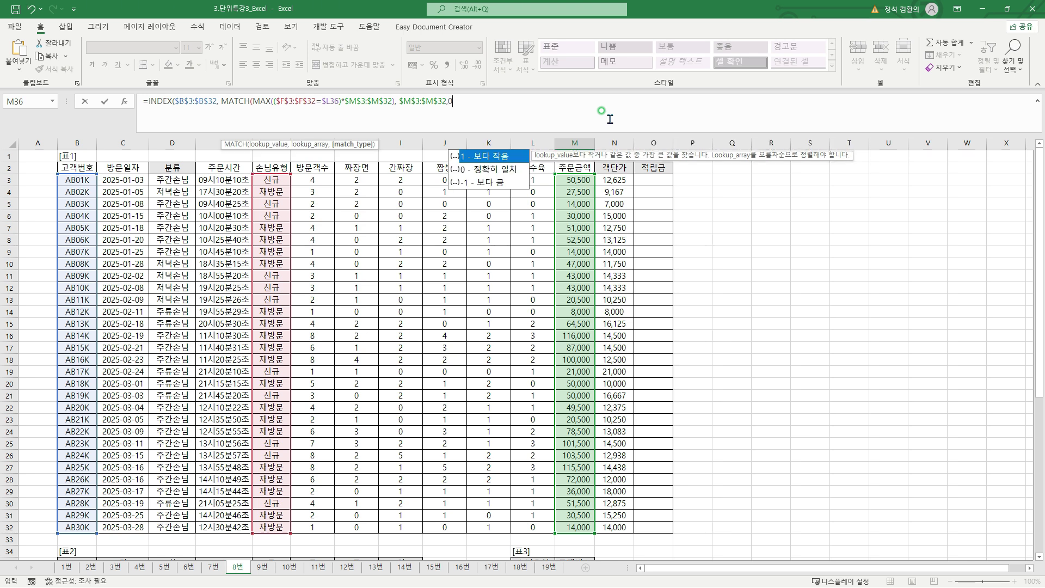
pyautogui.write(')')
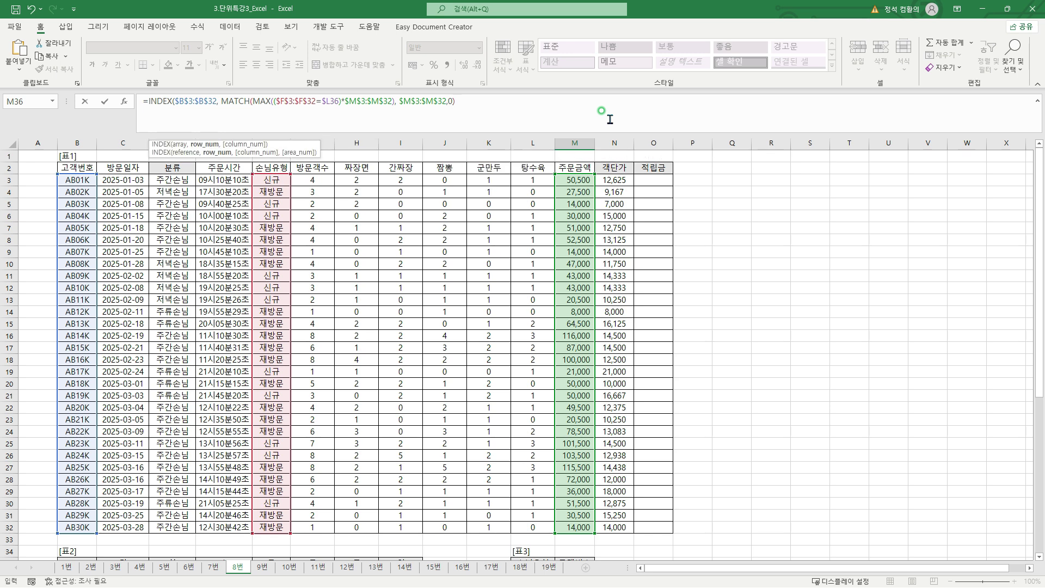
# Finish INDEX with column number 1, enter it as an array formula in M36, and fill it down to M37.
pyautogui.write(',')
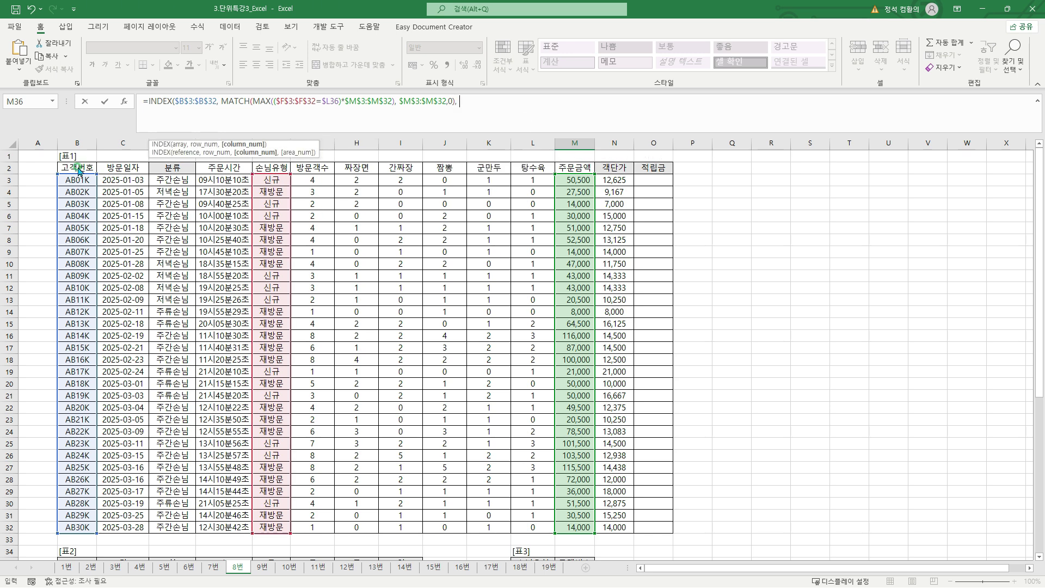
pyautogui.moveTo(65, 194); pyautogui.dragTo(98, 535)
pyautogui.press('Escape')
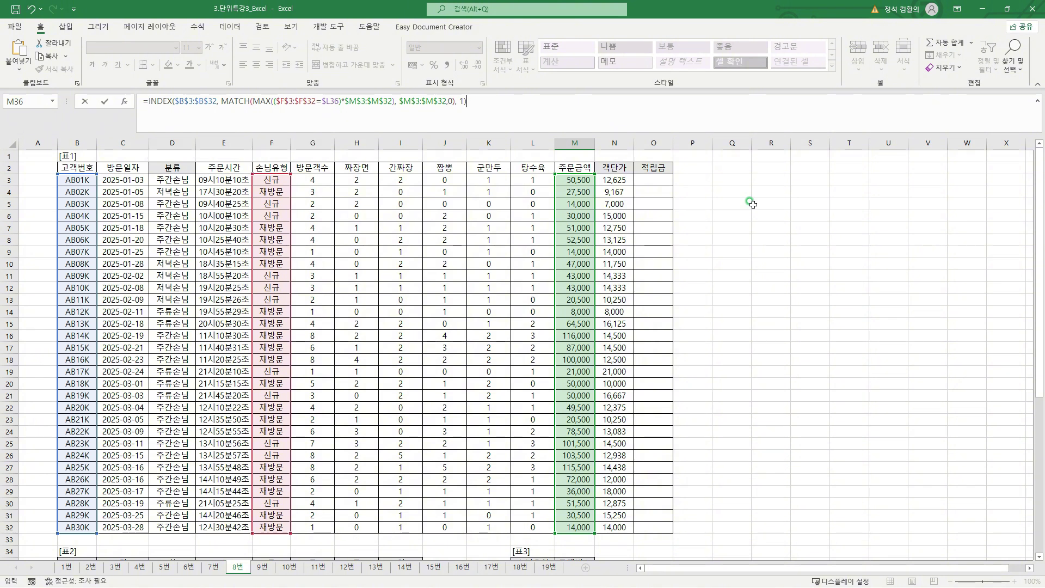
pyautogui.scroll(-2, 753, 232)
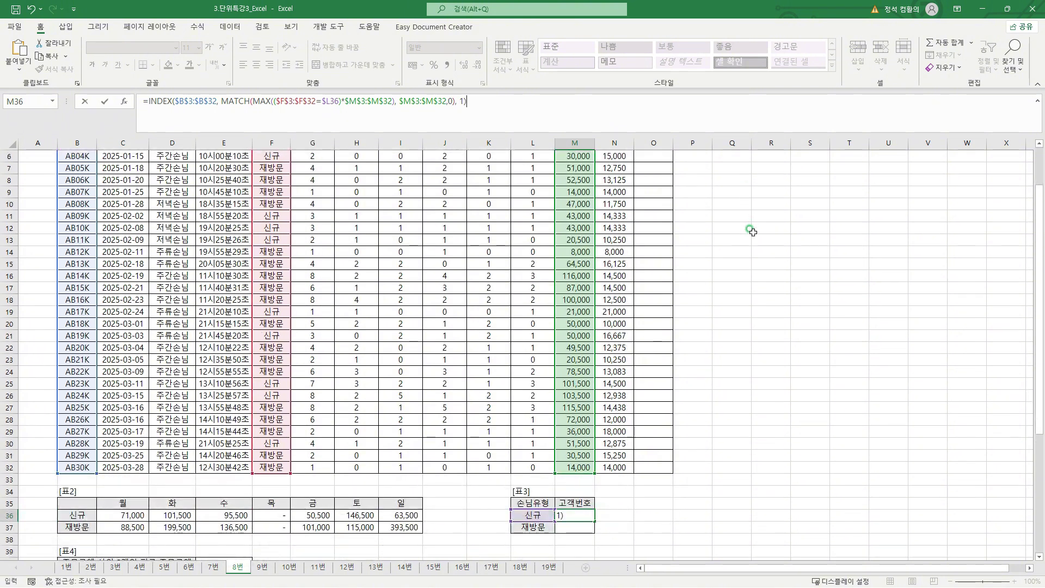
pyautogui.hotkey('ctrl', 'shift', 'Return')
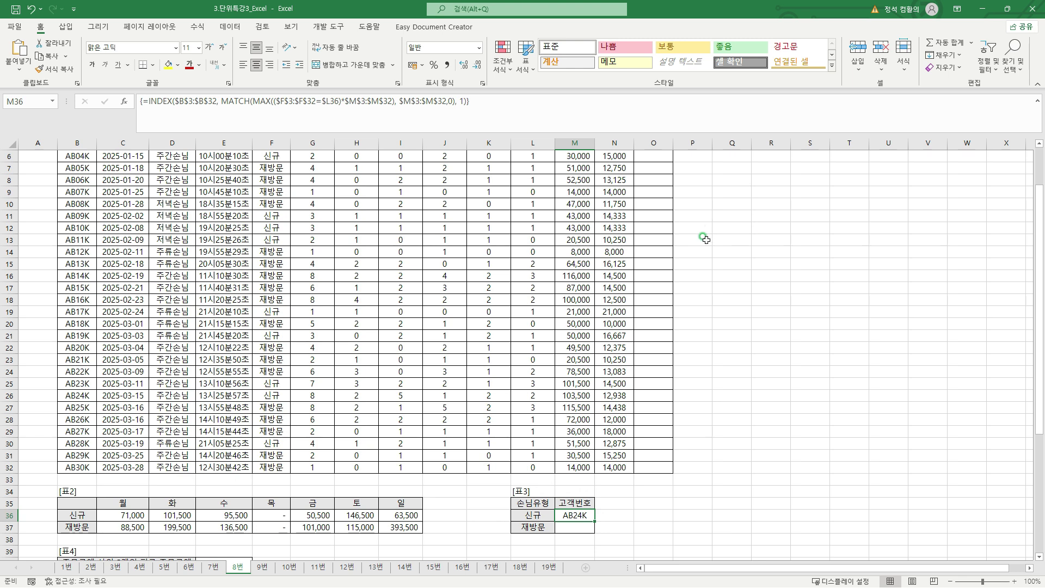
pyautogui.moveTo(595, 519); pyautogui.dragTo(596, 532)
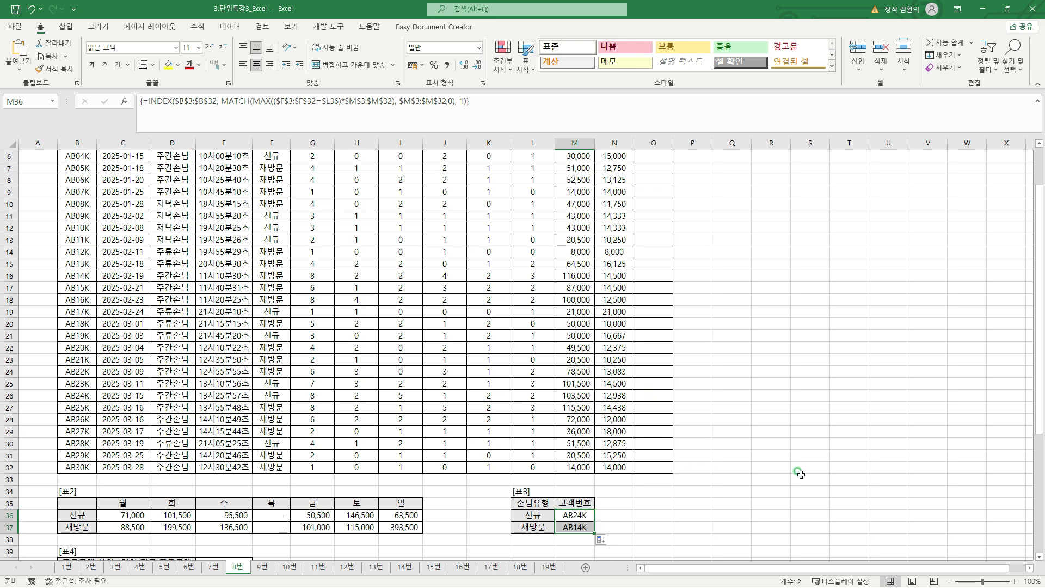
# Zoom the sheet out to 90% and select cell A1 to view 표1 together with 표2 and 표3.
pyautogui.click(951, 581)
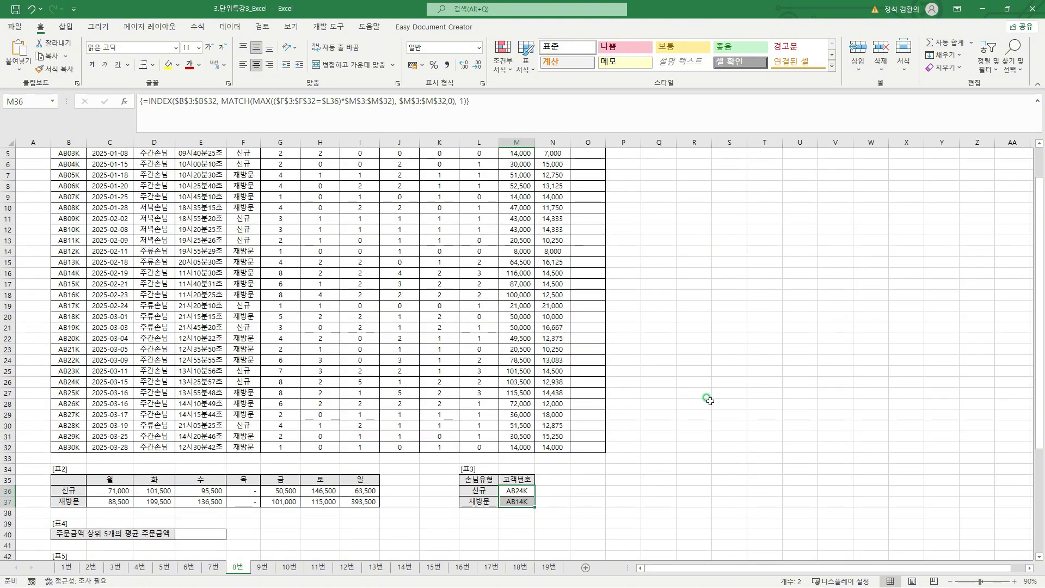
pyautogui.scroll(2, 709, 400)
pyautogui.click(35, 157)
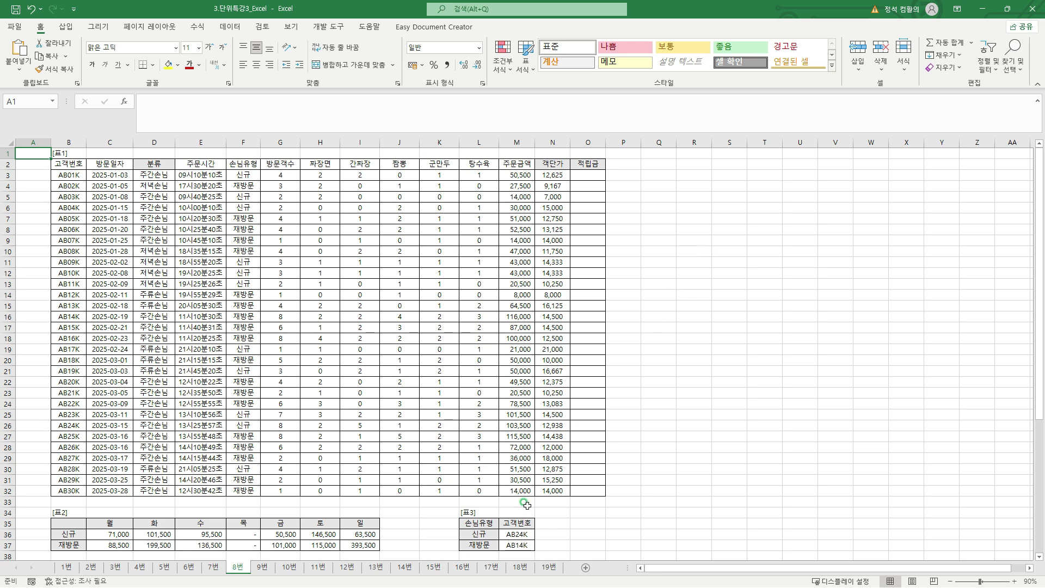
# Select 표3's customer-number cell M36 for 신규 to view its INDEX, MATCH and MAX array formula.
pyautogui.click(512, 533)
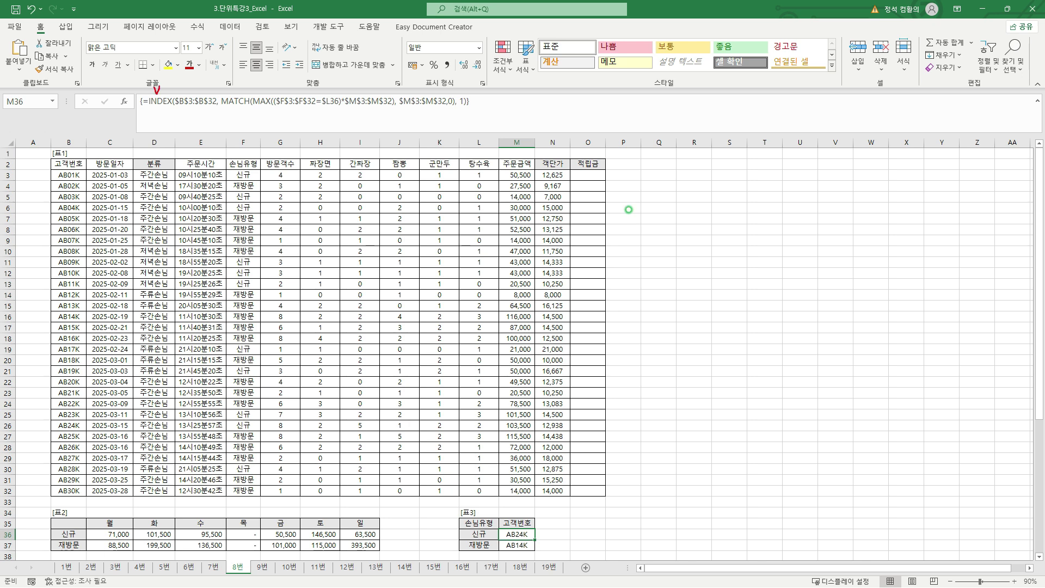
pyautogui.moveTo(171, 107); pyautogui.dragTo(218, 107)
pyautogui.moveTo(51, 169); pyautogui.dragTo(87, 495)
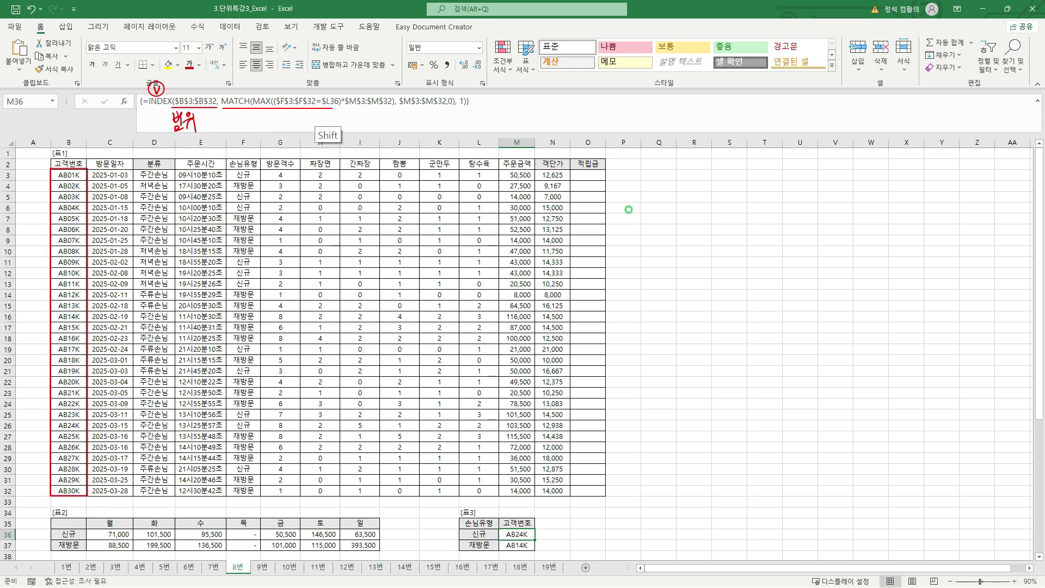
pyautogui.moveTo(222, 107); pyautogui.dragTo(454, 107)
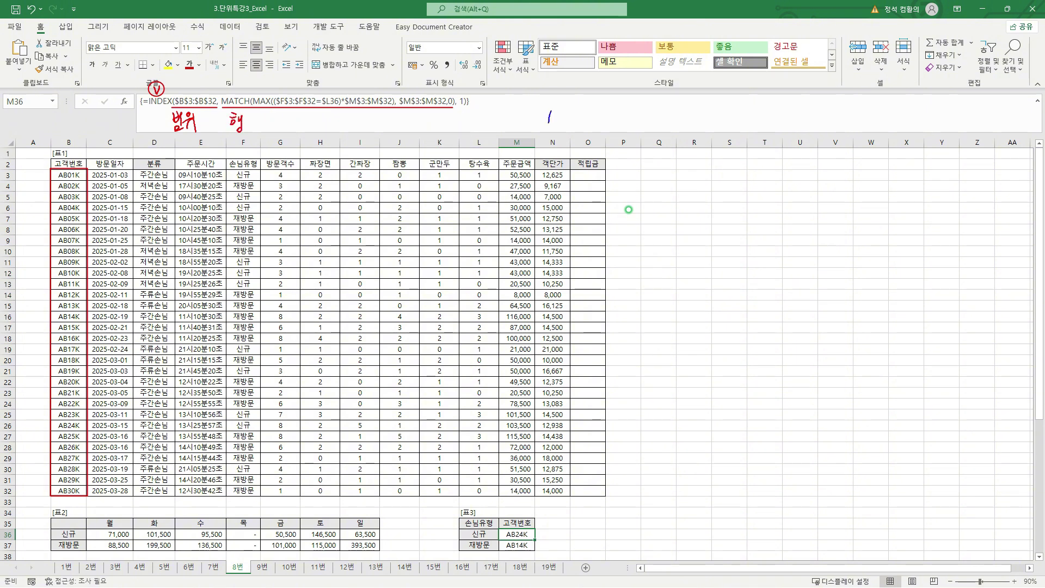
pyautogui.moveTo(559, 120); pyautogui.dragTo(565, 119)
pyautogui.moveTo(564, 114); pyautogui.dragTo(575, 114)
pyautogui.moveTo(570, 114)
pyautogui.mouseDown()
pyautogui.moveTo(569, 129)
pyautogui.moveTo(581, 127)
pyautogui.mouseUp()
pyautogui.moveTo(583, 114); pyautogui.dragTo(582, 127)
pyautogui.moveTo(588, 113); pyautogui.dragTo(589, 118)
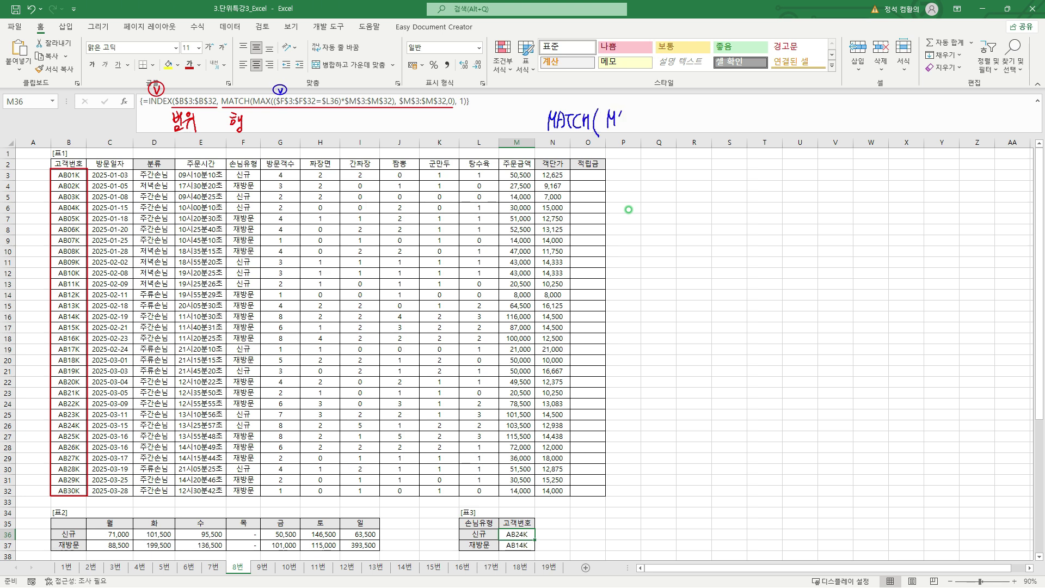
pyautogui.moveTo(620, 112); pyautogui.dragTo(625, 128)
pyautogui.moveTo(617, 122); pyautogui.dragTo(635, 127)
pyautogui.moveTo(634, 116); pyautogui.dragTo(626, 127)
pyautogui.moveTo(499, 170)
pyautogui.mouseDown()
pyautogui.moveTo(545, 458)
pyautogui.moveTo(536, 496)
pyautogui.mouseUp()
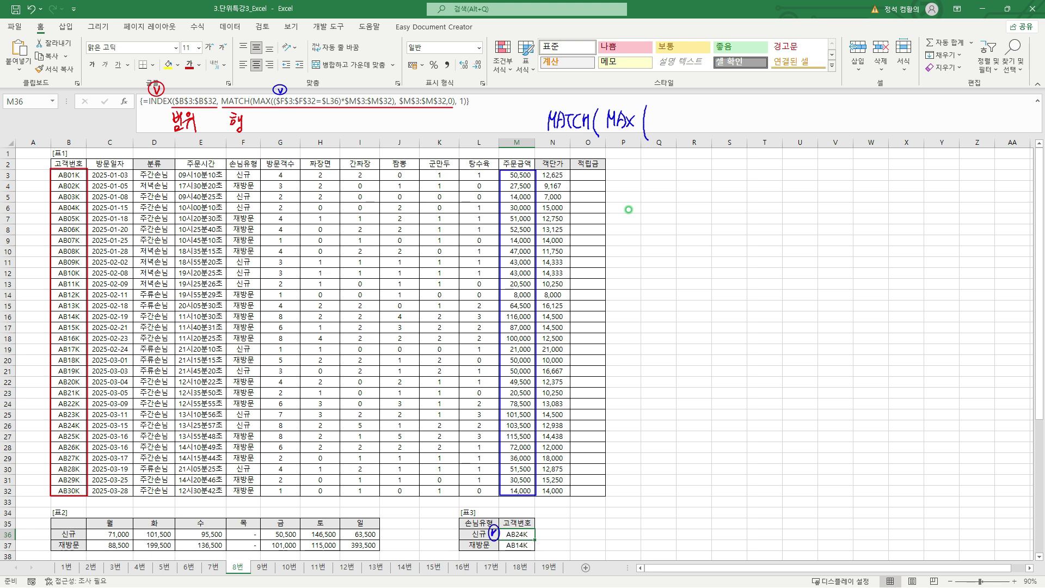
pyautogui.moveTo(659, 106); pyautogui.dragTo(657, 130)
pyautogui.moveTo(226, 170); pyautogui.dragTo(260, 496)
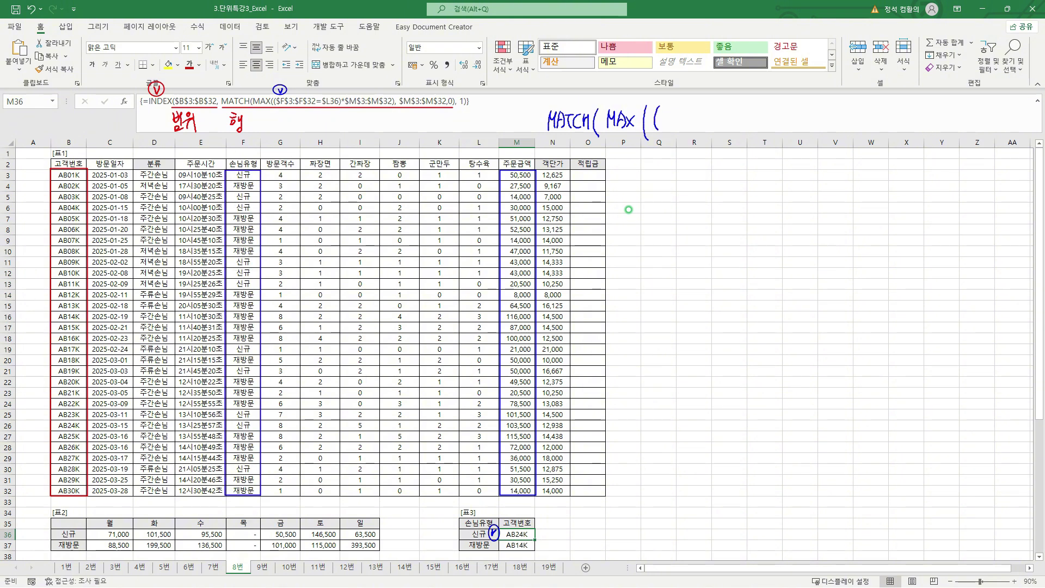
pyautogui.moveTo(263, 165)
pyautogui.mouseDown()
pyautogui.moveTo(304, 146)
pyautogui.moveTo(671, 159)
pyautogui.moveTo(681, 128)
pyautogui.mouseUp()
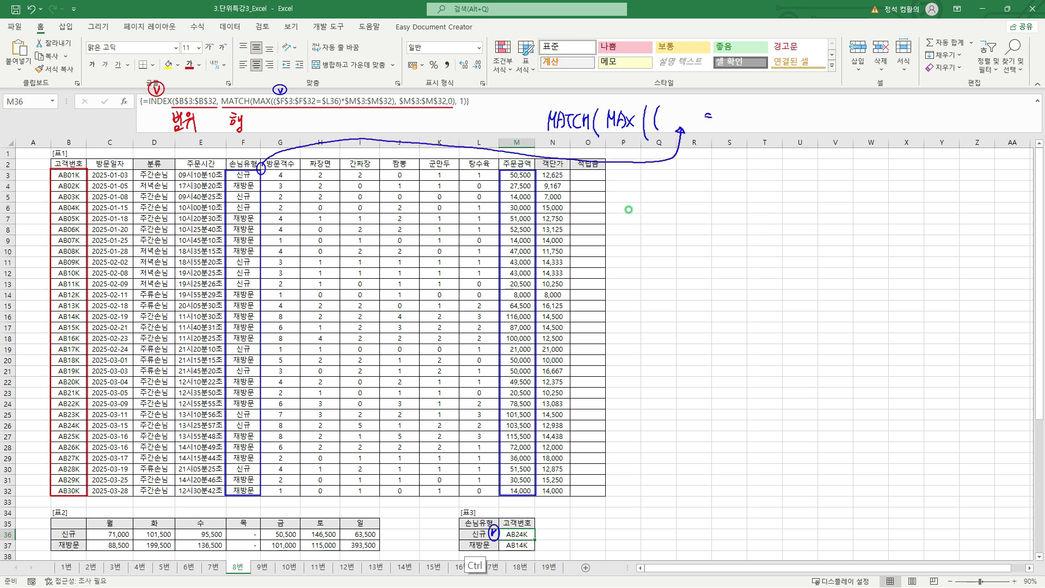
pyautogui.moveTo(463, 528); pyautogui.dragTo(499, 541)
pyautogui.moveTo(729, 109); pyautogui.dragTo(726, 126)
pyautogui.moveTo(733, 109)
pyautogui.mouseDown()
pyautogui.moveTo(754, 132)
pyautogui.moveTo(779, 115)
pyautogui.moveTo(770, 122)
pyautogui.mouseUp()
pyautogui.moveTo(771, 110); pyautogui.dragTo(779, 121)
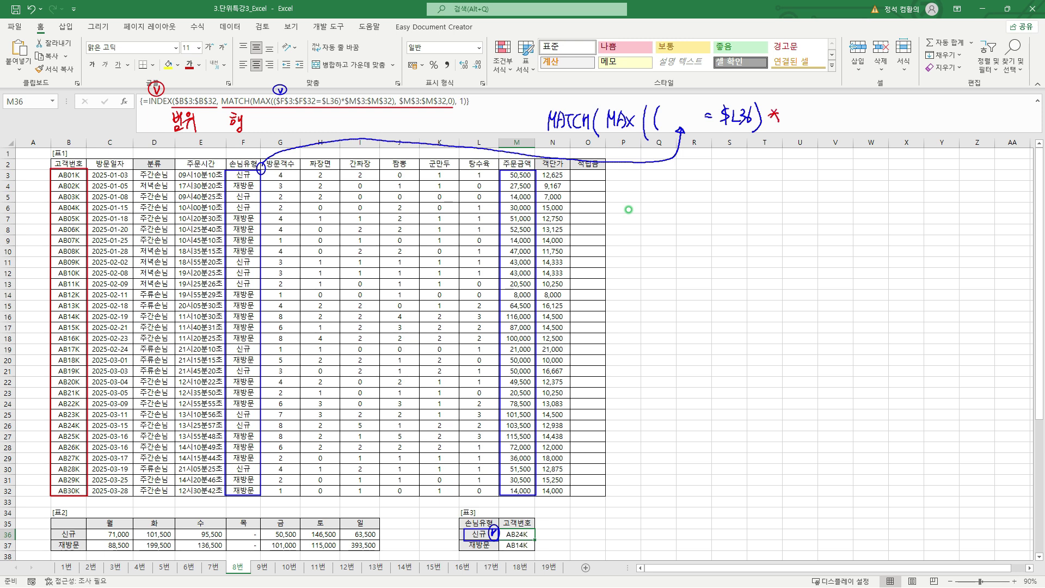
pyautogui.moveTo(539, 168)
pyautogui.mouseDown()
pyautogui.moveTo(751, 173)
pyautogui.moveTo(806, 125)
pyautogui.moveTo(833, 136)
pyautogui.mouseUp()
pyautogui.moveTo(631, 98); pyautogui.dragTo(634, 95)
pyautogui.moveTo(630, 91); pyautogui.dragTo(632, 90)
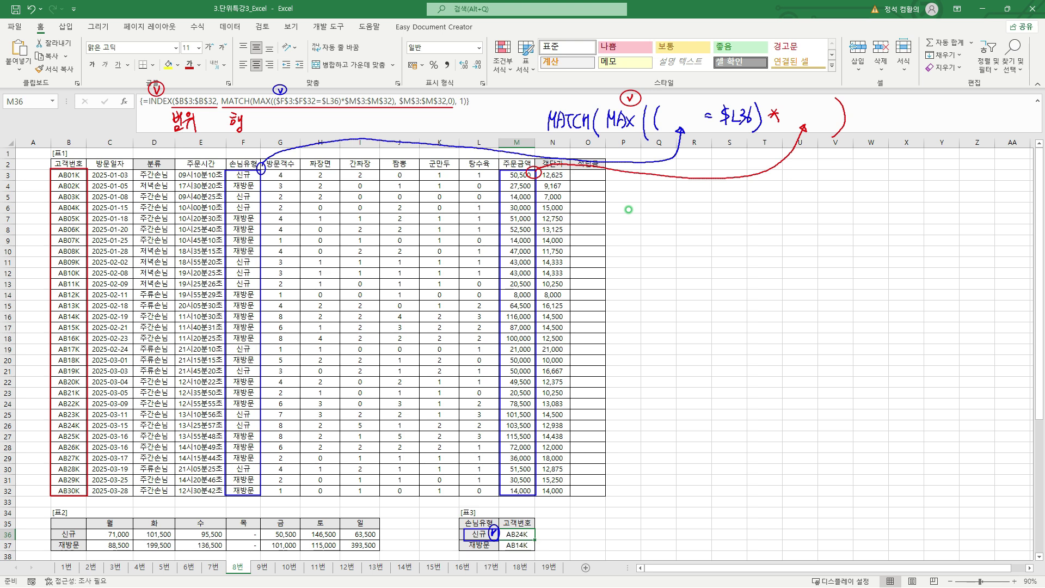
pyautogui.moveTo(251, 170)
pyautogui.mouseDown()
pyautogui.moveTo(233, 178)
pyautogui.moveTo(253, 172)
pyautogui.mouseUp()
pyautogui.moveTo(479, 528)
pyautogui.mouseDown()
pyautogui.moveTo(469, 537)
pyautogui.moveTo(488, 531)
pyautogui.mouseUp()
pyautogui.moveTo(797, 171); pyautogui.dragTo(810, 170)
pyautogui.moveTo(255, 180); pyautogui.dragTo(263, 178)
pyautogui.moveTo(796, 180); pyautogui.dragTo(798, 194)
pyautogui.moveTo(249, 191); pyautogui.dragTo(257, 190)
pyautogui.moveTo(792, 195)
pyautogui.mouseDown()
pyautogui.moveTo(808, 194)
pyautogui.moveTo(807, 205)
pyautogui.mouseUp()
pyautogui.moveTo(253, 215); pyautogui.dragTo(260, 211)
pyautogui.moveTo(253, 225); pyautogui.dragTo(260, 221)
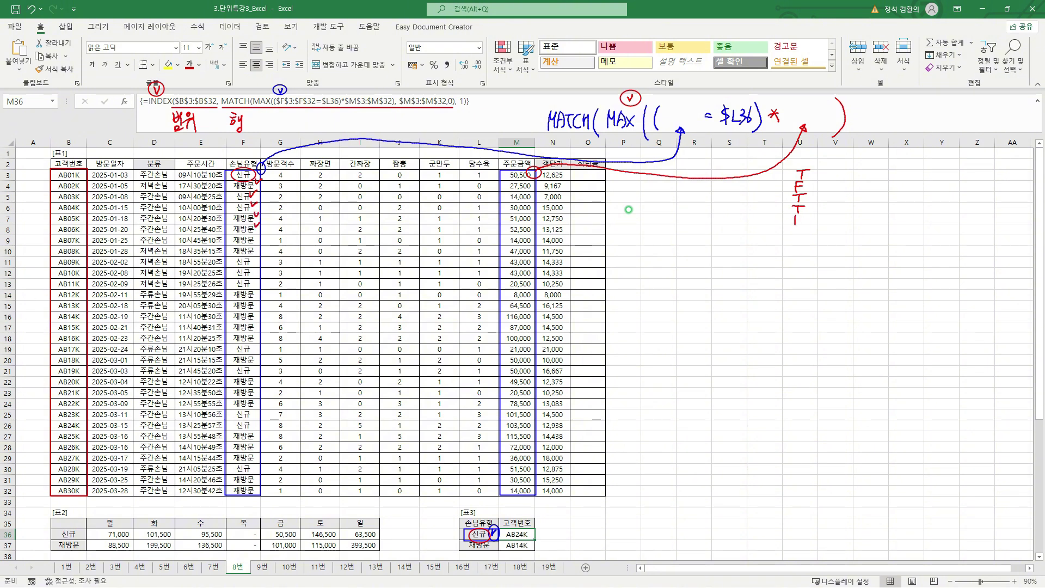
pyautogui.moveTo(797, 217); pyautogui.dragTo(802, 216)
pyautogui.moveTo(751, 124)
pyautogui.mouseDown()
pyautogui.moveTo(792, 141)
pyautogui.moveTo(800, 161)
pyautogui.mouseUp()
pyautogui.moveTo(532, 163); pyautogui.dragTo(539, 161)
pyautogui.moveTo(769, 105)
pyautogui.mouseDown()
pyautogui.moveTo(767, 125)
pyautogui.moveTo(782, 108)
pyautogui.mouseUp()
pyautogui.moveTo(774, 99); pyautogui.dragTo(783, 96)
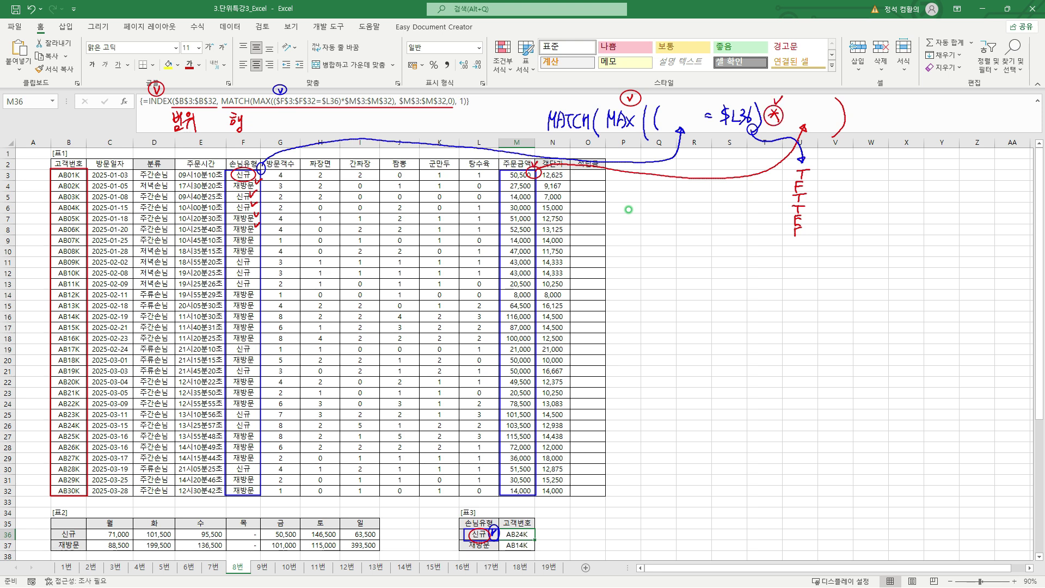
pyautogui.moveTo(811, 164)
pyautogui.mouseDown()
pyautogui.moveTo(856, 179)
pyautogui.moveTo(868, 173)
pyautogui.mouseUp()
pyautogui.moveTo(873, 177); pyautogui.dragTo(899, 175)
pyautogui.moveTo(812, 178); pyautogui.dragTo(807, 184)
pyautogui.moveTo(875, 184); pyautogui.dragTo(867, 204)
pyautogui.moveTo(872, 200); pyautogui.dragTo(893, 197)
pyautogui.moveTo(528, 206); pyautogui.dragTo(535, 203)
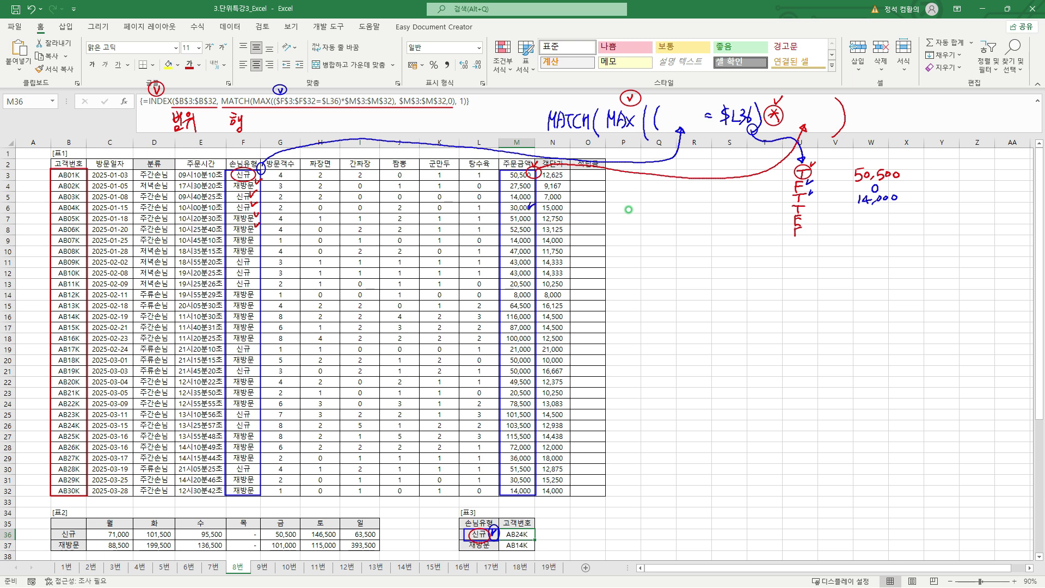
pyautogui.moveTo(858, 206); pyautogui.dragTo(859, 216)
pyautogui.moveTo(868, 208)
pyautogui.mouseDown()
pyautogui.moveTo(893, 209)
pyautogui.moveTo(876, 229)
pyautogui.mouseUp()
pyautogui.moveTo(840, 157); pyautogui.dragTo(905, 492)
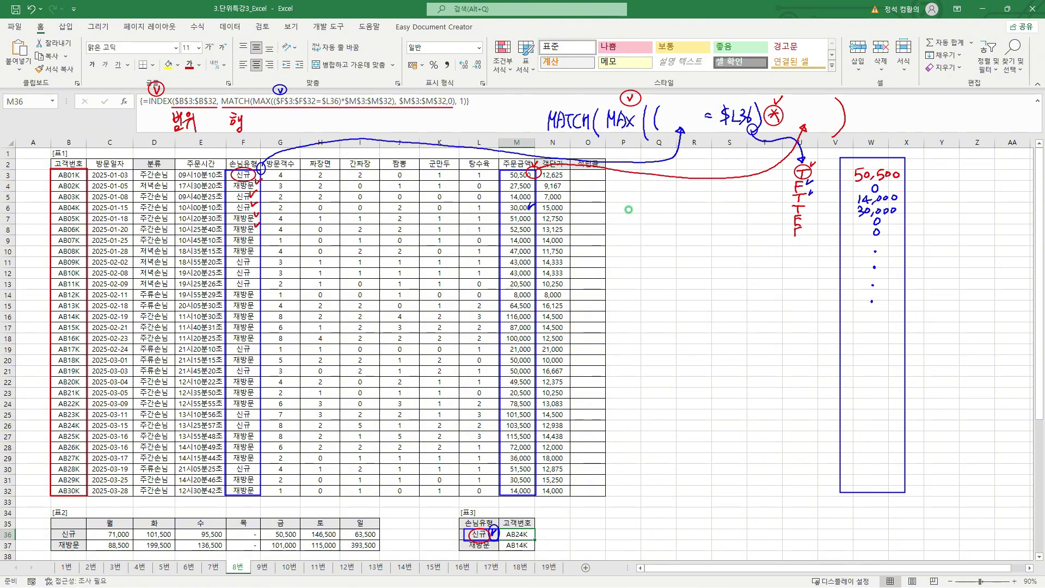
pyautogui.moveTo(837, 504)
pyautogui.mouseDown()
pyautogui.moveTo(866, 506)
pyautogui.moveTo(870, 524)
pyautogui.mouseUp()
pyautogui.moveTo(874, 508)
pyautogui.mouseDown()
pyautogui.moveTo(881, 501)
pyautogui.moveTo(886, 525)
pyautogui.moveTo(904, 513)
pyautogui.moveTo(899, 525)
pyautogui.mouseUp()
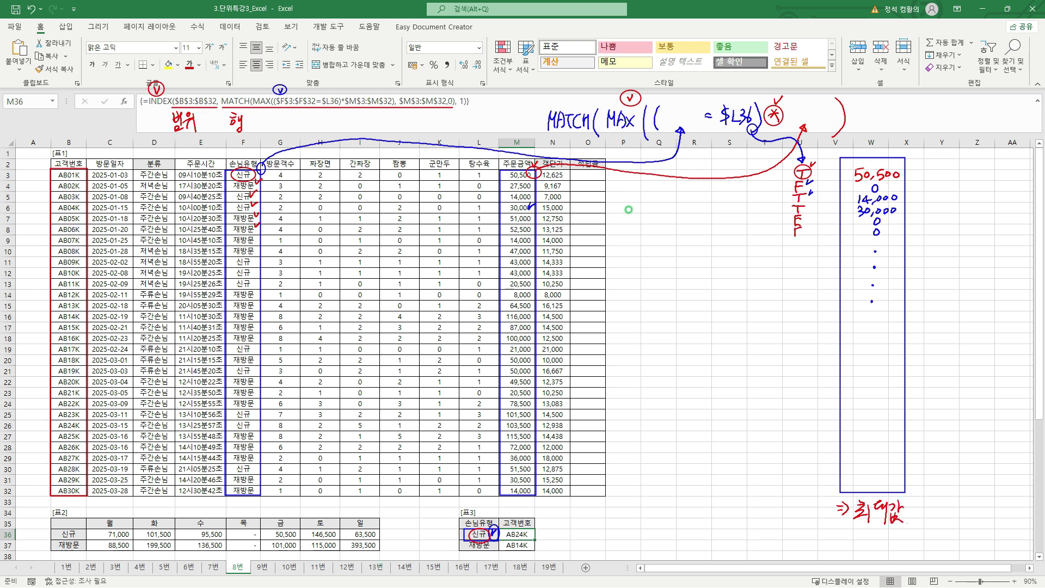
pyautogui.moveTo(51, 420); pyautogui.dragTo(86, 430)
pyautogui.moveTo(247, 416)
pyautogui.mouseDown()
pyautogui.moveTo(232, 427)
pyautogui.moveTo(251, 417)
pyautogui.mouseUp()
pyautogui.moveTo(502, 420)
pyautogui.mouseDown()
pyautogui.moveTo(533, 430)
pyautogui.moveTo(502, 430)
pyautogui.moveTo(532, 415)
pyautogui.mouseUp()
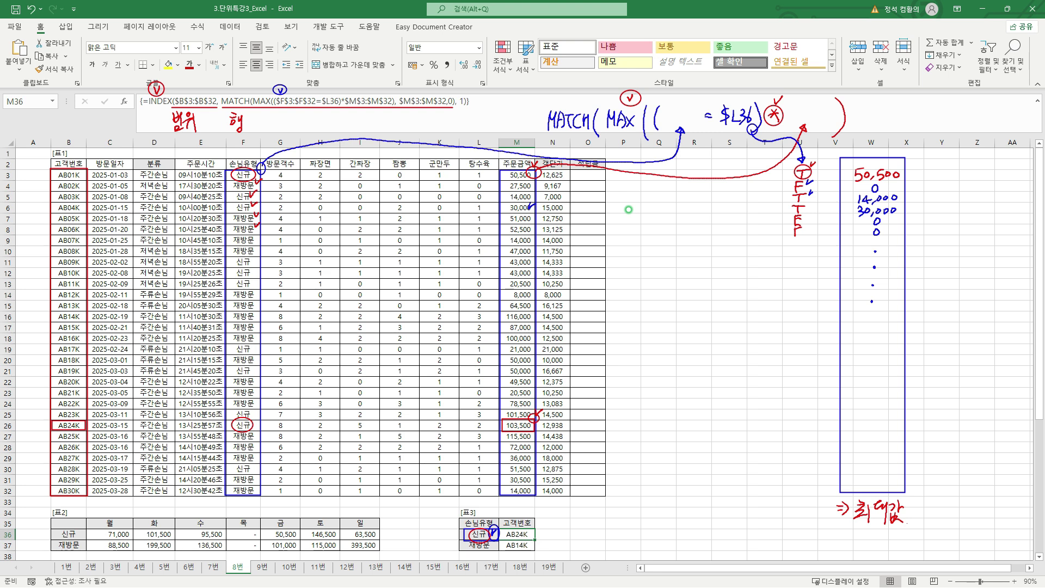
pyautogui.moveTo(497, 168); pyautogui.dragTo(542, 496)
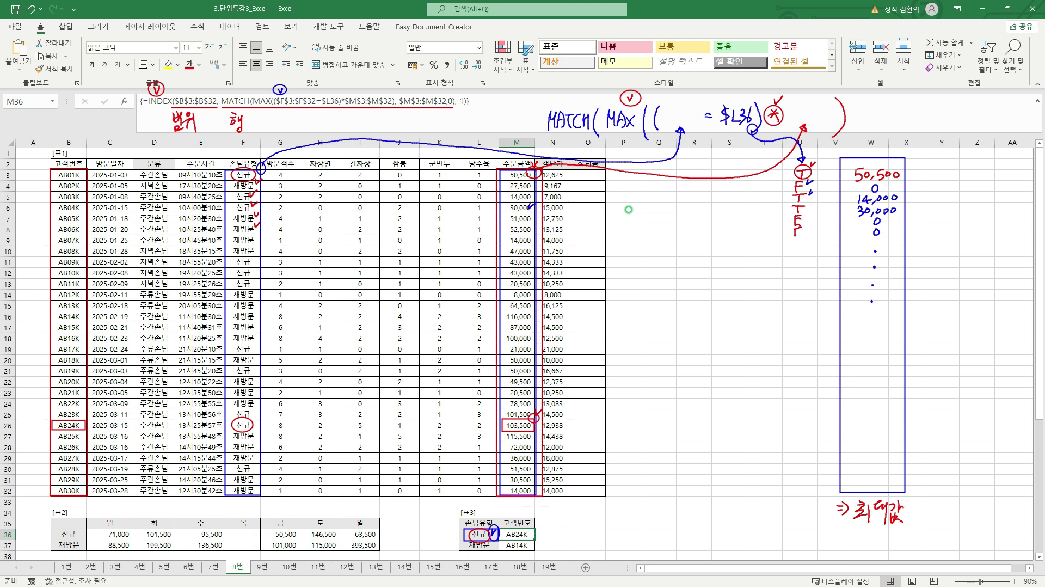
pyautogui.moveTo(537, 419); pyautogui.dragTo(587, 417)
pyautogui.moveTo(580, 413)
pyautogui.mouseDown()
pyautogui.moveTo(582, 422)
pyautogui.moveTo(606, 424)
pyautogui.moveTo(595, 429)
pyautogui.moveTo(605, 401)
pyautogui.mouseUp()
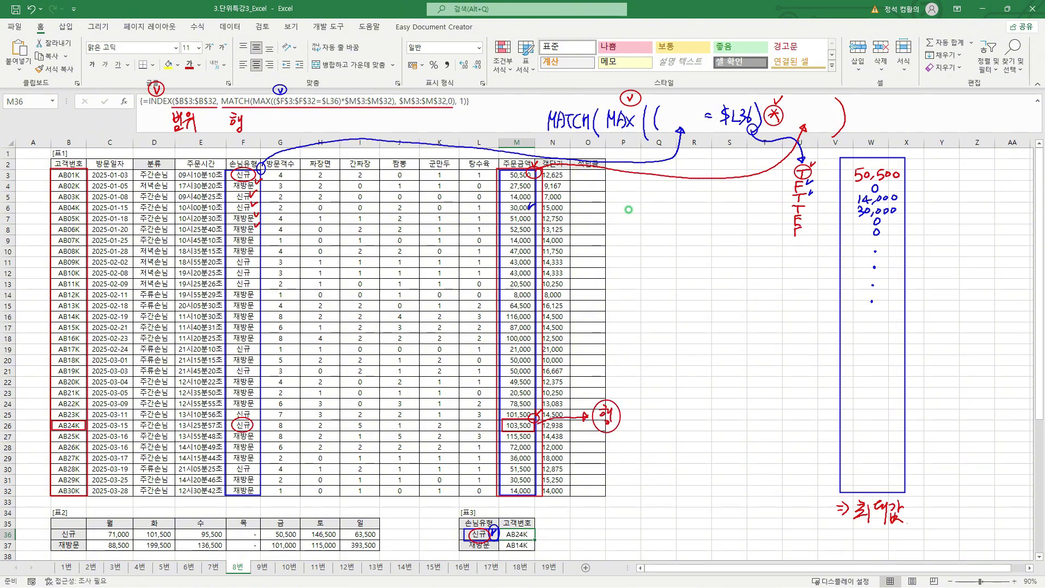
pyautogui.moveTo(89, 162); pyautogui.dragTo(92, 153)
pyautogui.moveTo(58, 420); pyautogui.dragTo(84, 423)
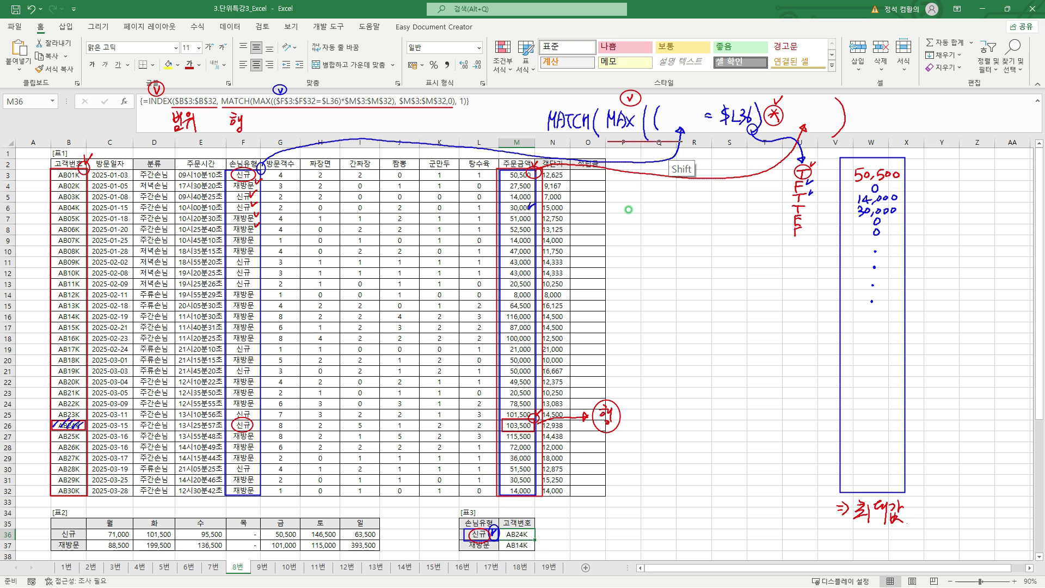
pyautogui.moveTo(838, 140); pyautogui.dragTo(606, 140)
pyautogui.moveTo(612, 97); pyautogui.dragTo(587, 108)
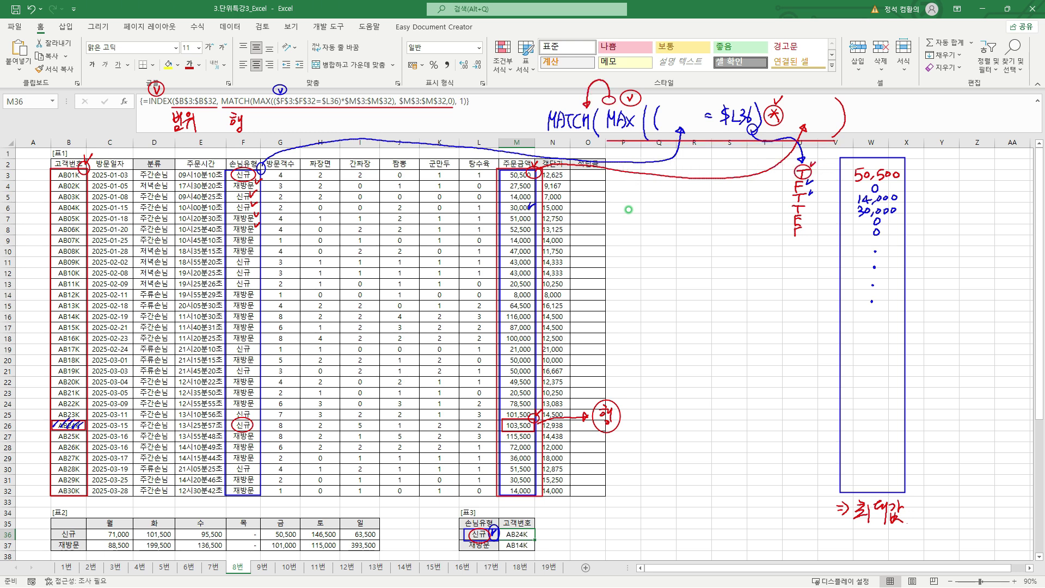
pyautogui.moveTo(717, 133)
pyautogui.mouseDown()
pyautogui.moveTo(708, 142)
pyautogui.moveTo(724, 139)
pyautogui.mouseUp()
pyautogui.moveTo(717, 148); pyautogui.dragTo(714, 236)
pyautogui.moveTo(710, 230)
pyautogui.mouseDown()
pyautogui.moveTo(720, 229)
pyautogui.moveTo(697, 279)
pyautogui.moveTo(704, 286)
pyautogui.mouseUp()
pyautogui.moveTo(703, 264); pyautogui.dragTo(709, 279)
pyautogui.moveTo(702, 276)
pyautogui.mouseDown()
pyautogui.moveTo(708, 283)
pyautogui.moveTo(718, 269)
pyautogui.mouseUp()
pyautogui.moveTo(711, 266); pyautogui.dragTo(720, 274)
pyautogui.moveTo(718, 275)
pyautogui.mouseDown()
pyautogui.moveTo(718, 284)
pyautogui.moveTo(733, 267)
pyautogui.mouseUp()
pyautogui.moveTo(728, 269); pyautogui.dragTo(736, 271)
pyautogui.moveTo(735, 266)
pyautogui.mouseDown()
pyautogui.moveTo(736, 281)
pyautogui.moveTo(747, 250)
pyautogui.mouseUp()
pyautogui.moveTo(740, 244)
pyautogui.mouseDown()
pyautogui.moveTo(735, 256)
pyautogui.moveTo(741, 245)
pyautogui.mouseUp()
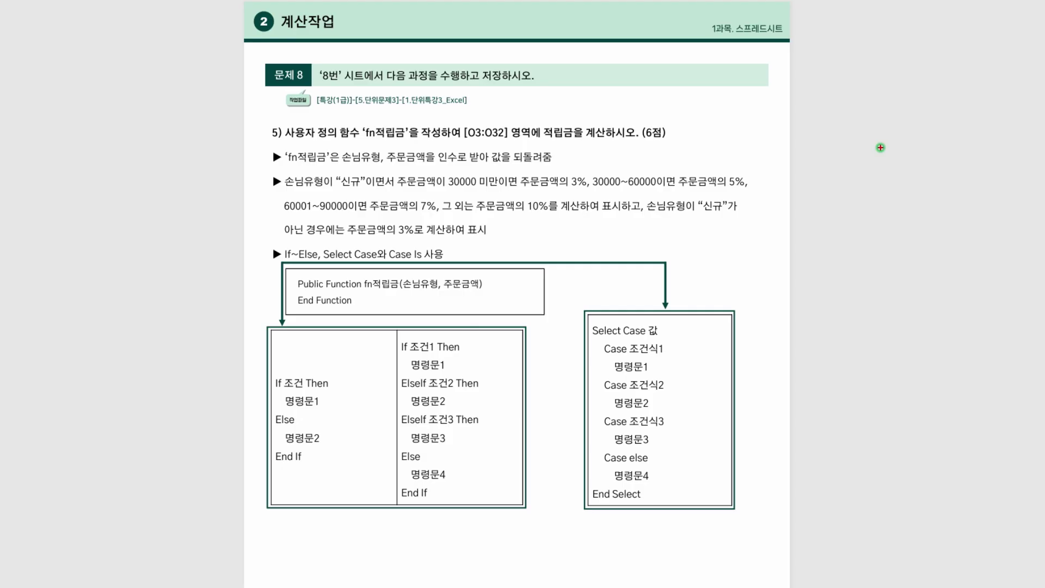
pyautogui.moveTo(362, 138)
pyautogui.mouseDown()
pyautogui.moveTo(541, 138)
pyautogui.moveTo(578, 118)
pyautogui.mouseUp()
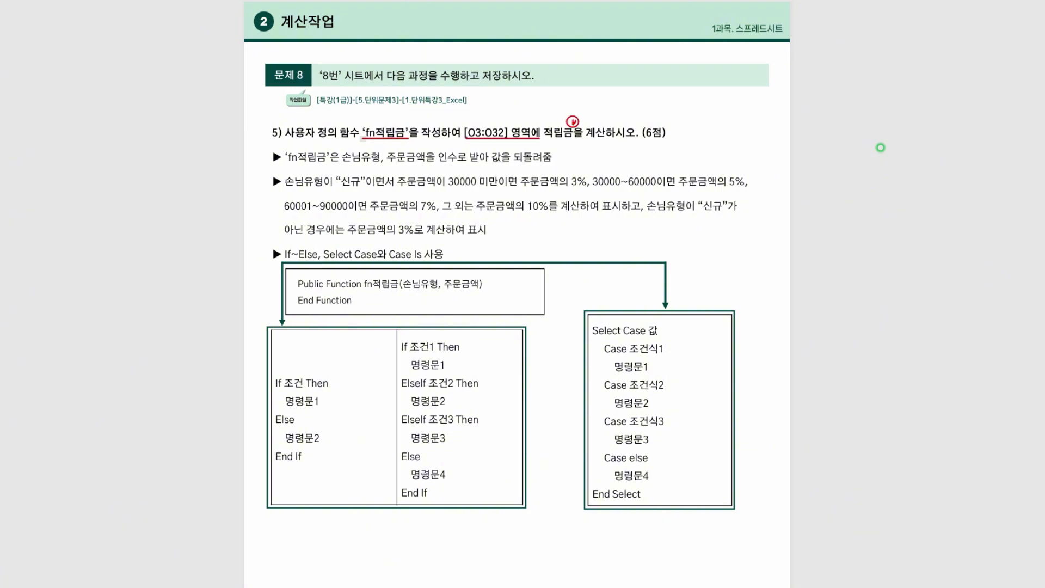
pyautogui.moveTo(319, 144)
pyautogui.mouseDown()
pyautogui.moveTo(375, 165)
pyautogui.moveTo(425, 165)
pyautogui.mouseUp()
pyautogui.moveTo(487, 148); pyautogui.dragTo(493, 145)
pyautogui.moveTo(361, 290)
pyautogui.mouseDown()
pyautogui.moveTo(396, 290)
pyautogui.moveTo(390, 276)
pyautogui.moveTo(467, 271)
pyautogui.mouseUp()
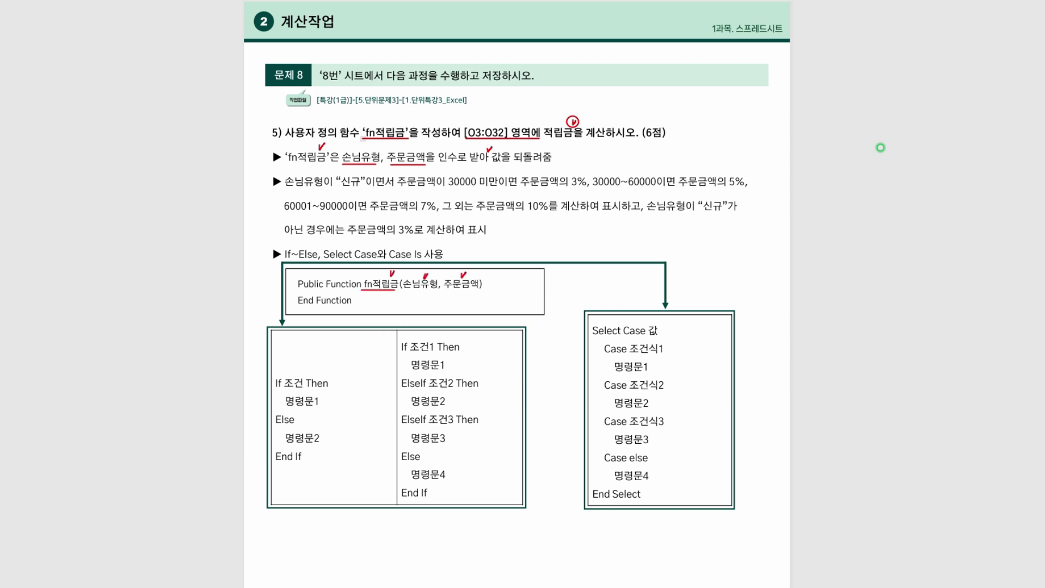
pyautogui.moveTo(360, 173)
pyautogui.mouseDown()
pyautogui.moveTo(339, 190)
pyautogui.moveTo(364, 176)
pyautogui.mouseUp()
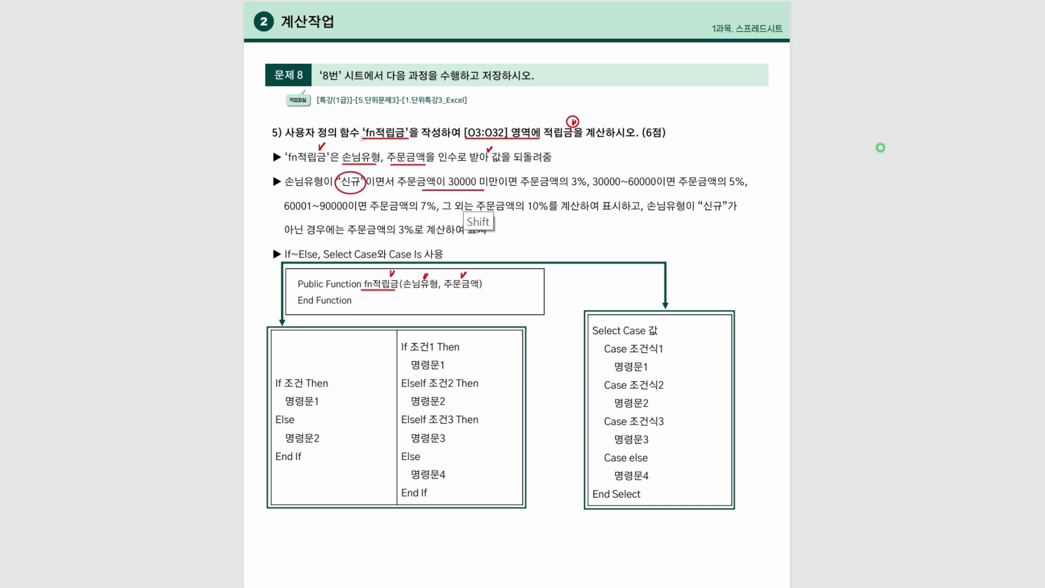
pyautogui.moveTo(510, 190); pyautogui.dragTo(419, 190)
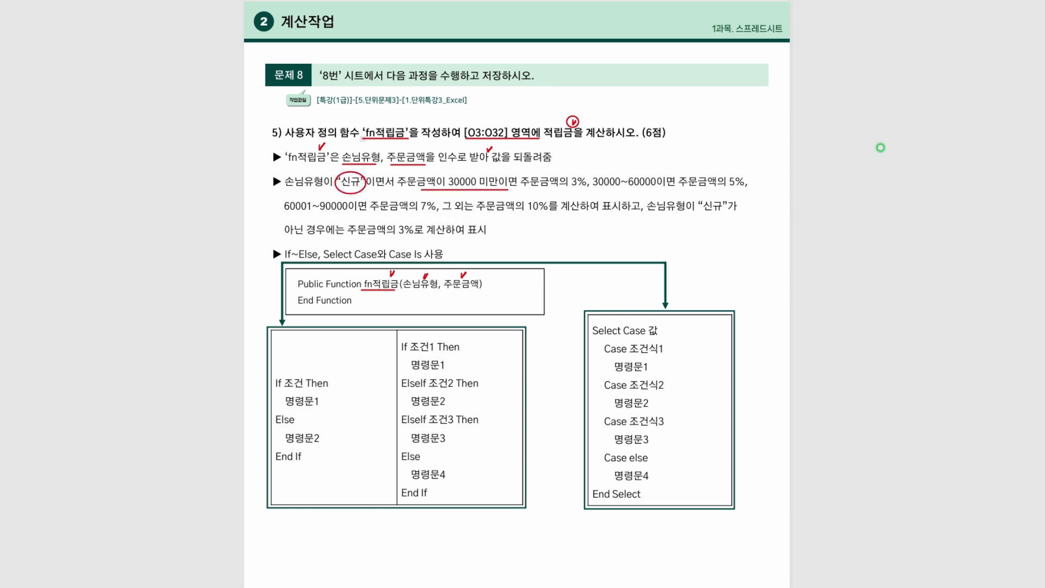
pyautogui.moveTo(592, 169); pyautogui.dragTo(583, 199)
pyautogui.moveTo(736, 171); pyautogui.dragTo(744, 168)
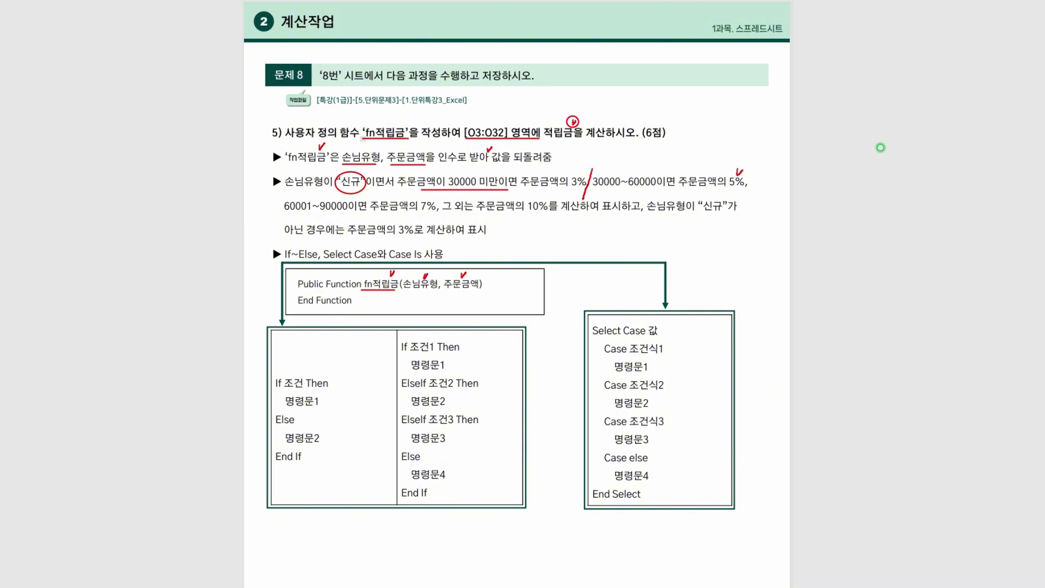
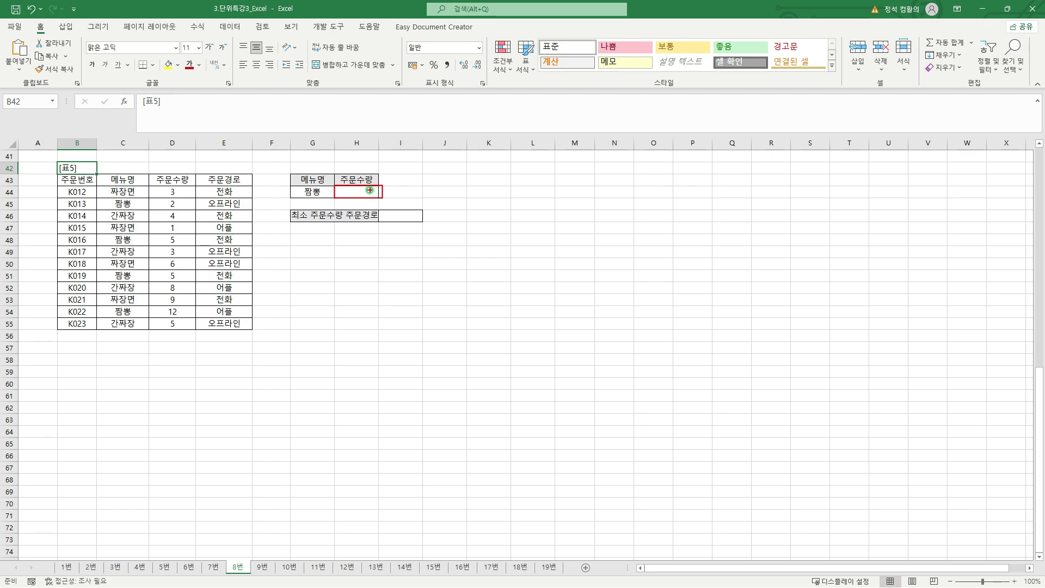
# Start a DMIN formula in H44 with the whole 표5 range B43:E55, headers included, as its database argument.
pyautogui.click(351, 192)
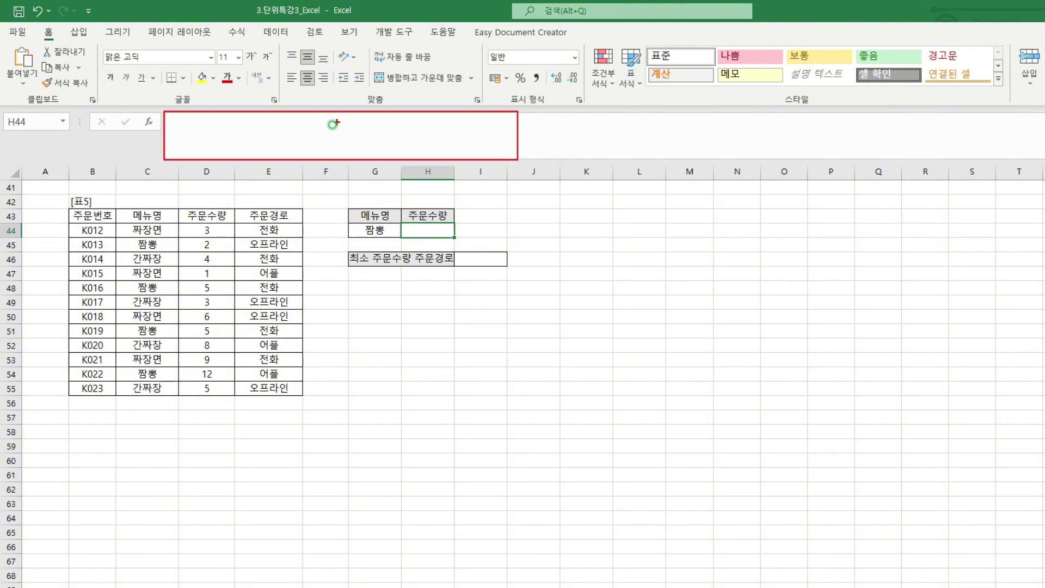
pyautogui.click(327, 139)
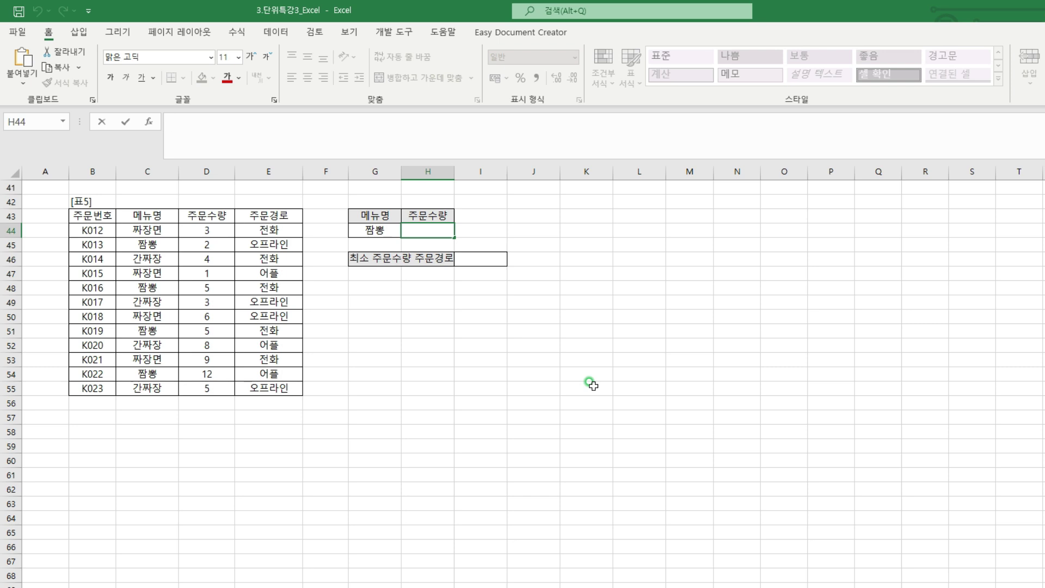
pyautogui.write('=')
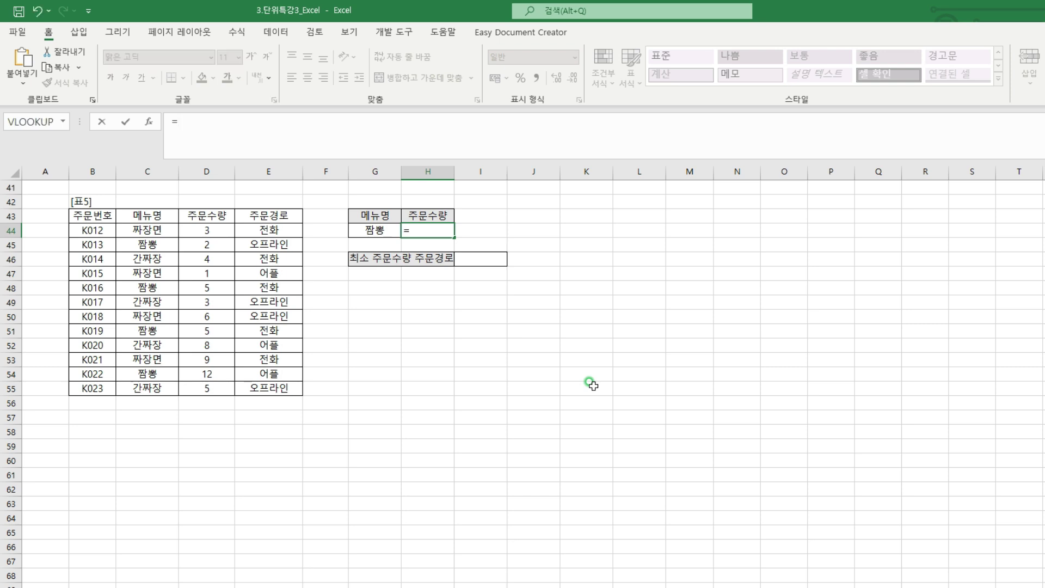
pyautogui.write('DMI')
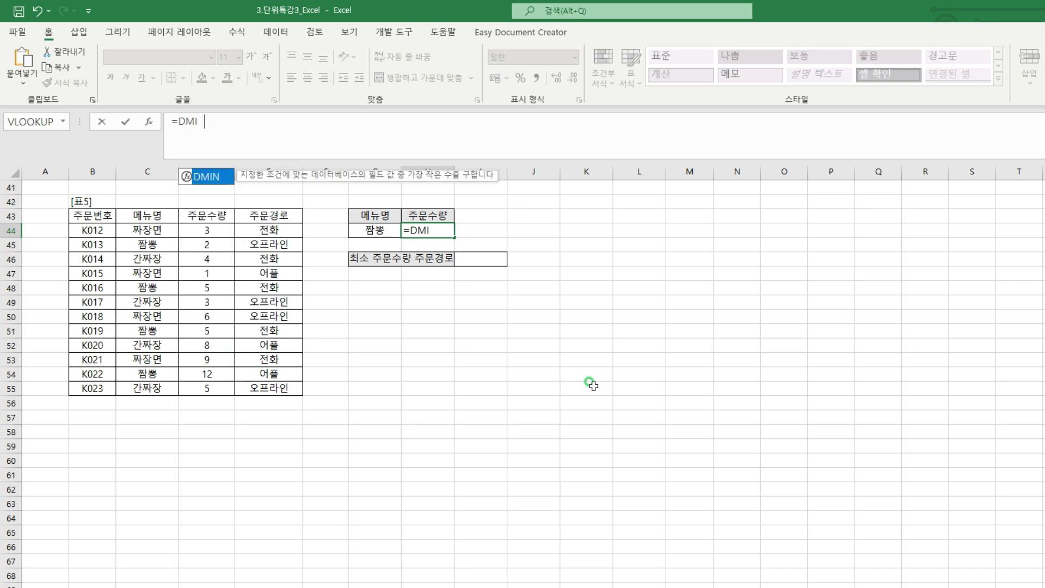
pyautogui.write('N(')
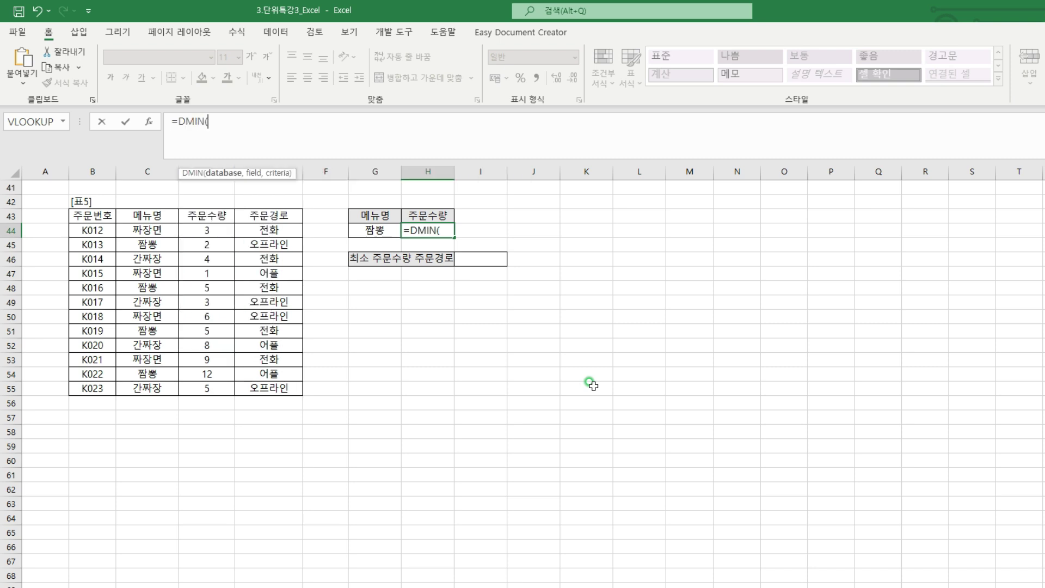
pyautogui.moveTo(96, 217); pyautogui.dragTo(301, 387)
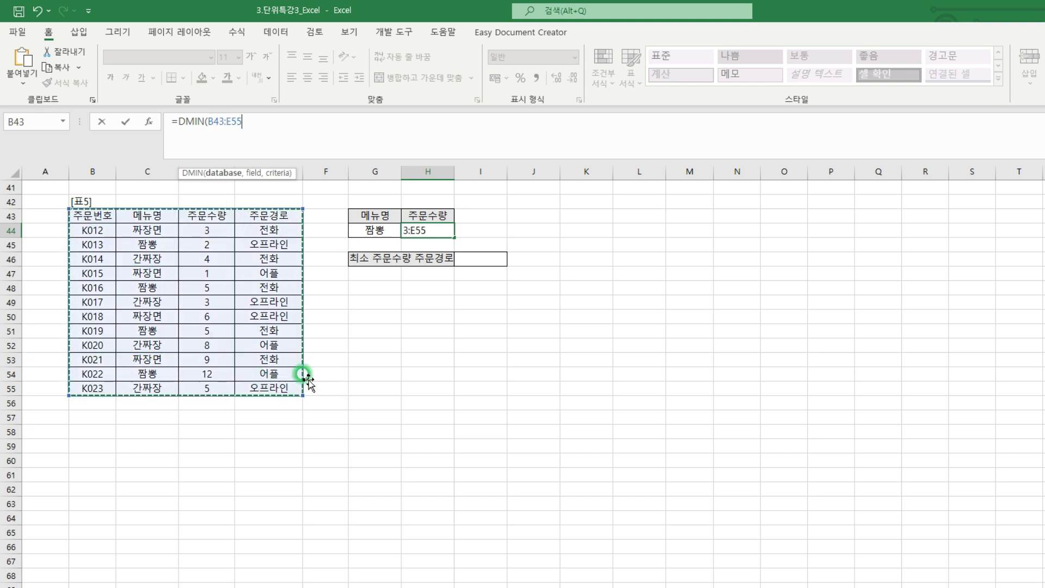
pyautogui.write(',')
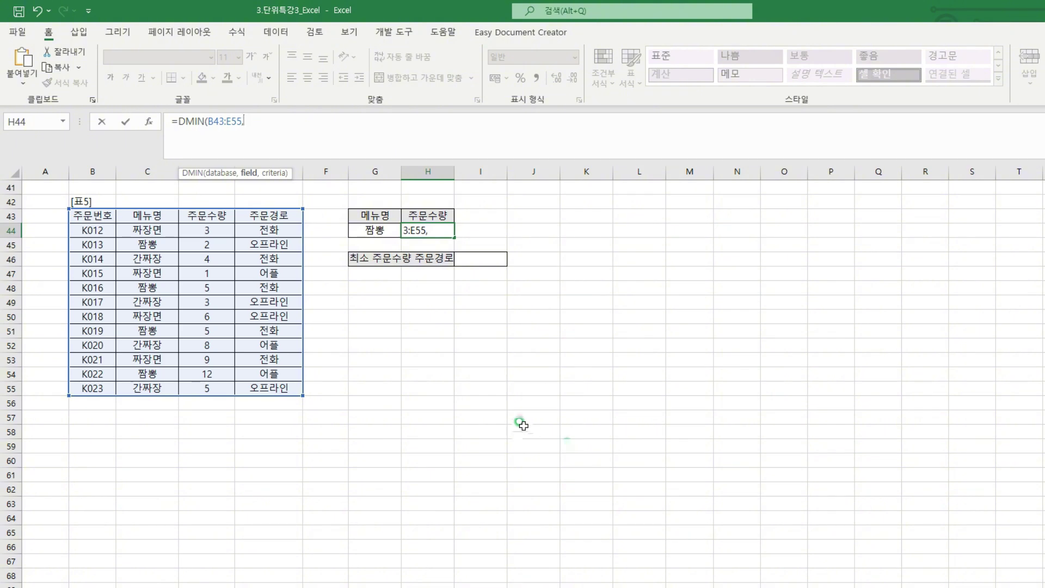
# Give DMIN the 주문수량 header cell D43 as its field argument and continue to the criteria argument.
pyautogui.moveTo(213, 200); pyautogui.dragTo(224, 199)
pyautogui.click(200, 216)
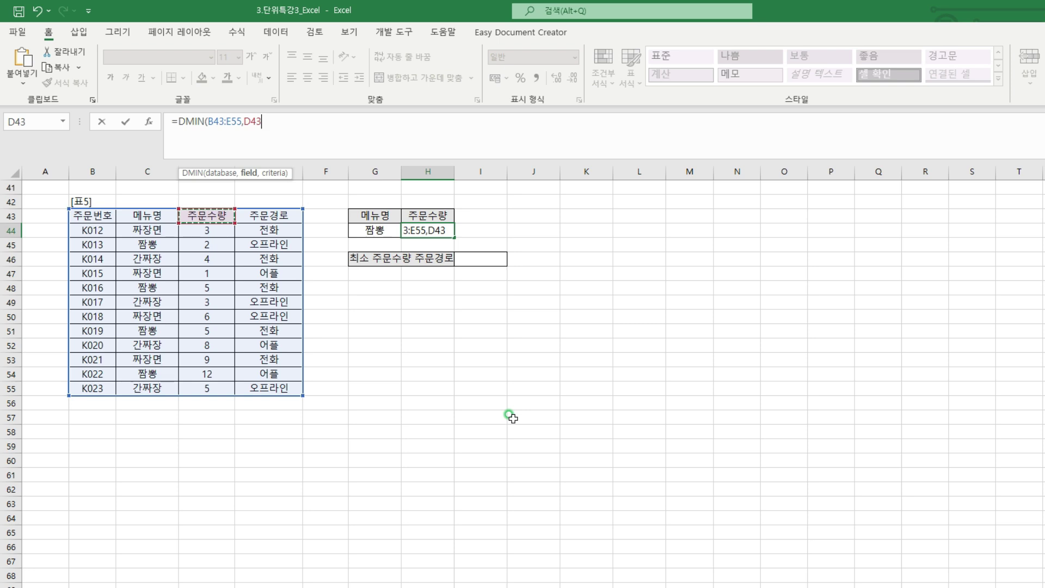
pyautogui.write(',')
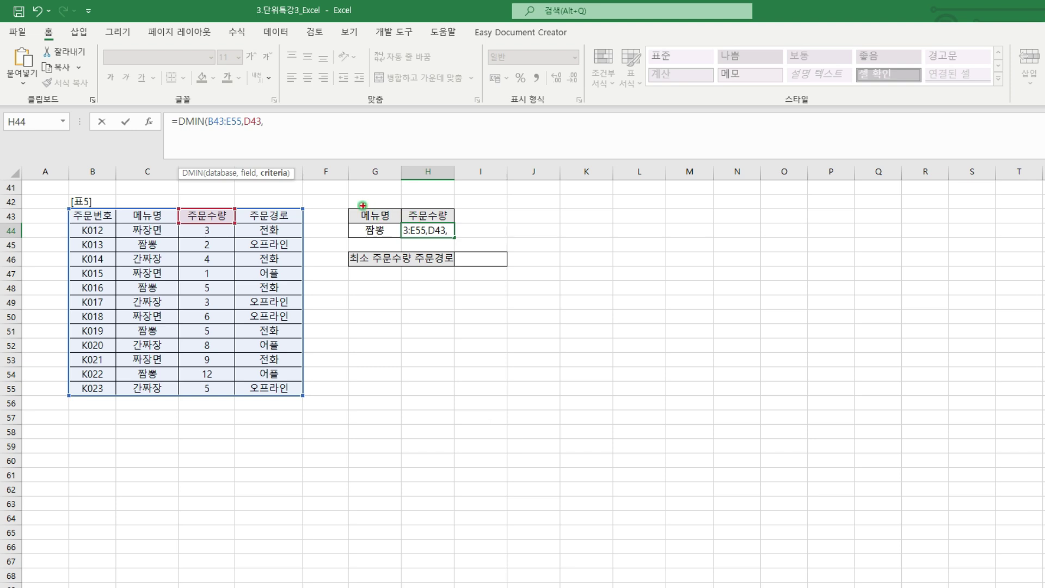
# Give DMIN the 메뉴명 condition G43:G44 as its criteria, close the function and enter the formula in H44.
pyautogui.moveTo(354, 211); pyautogui.dragTo(381, 237)
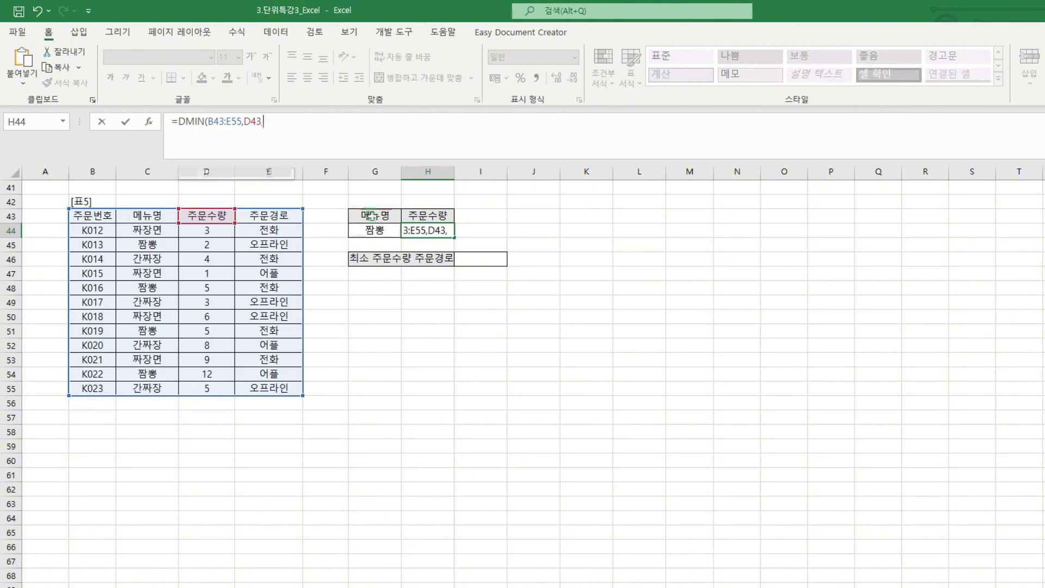
pyautogui.moveTo(372, 216); pyautogui.dragTo(375, 228)
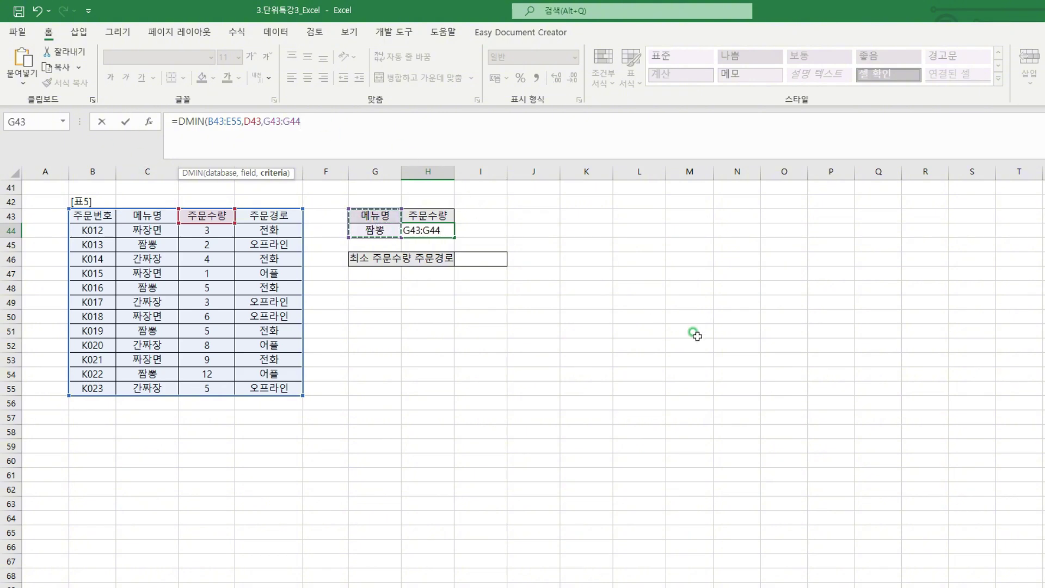
pyautogui.write(')')
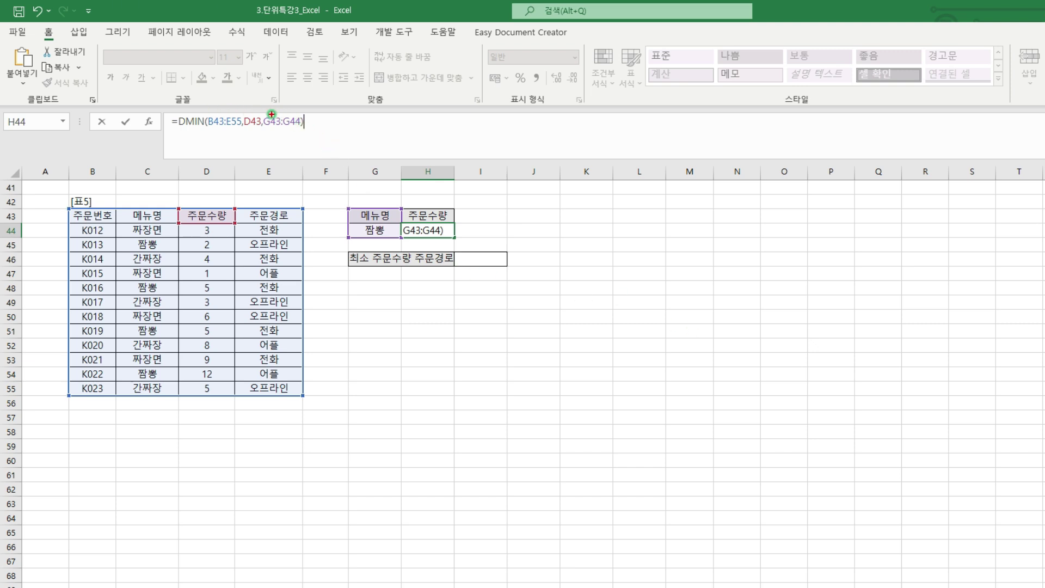
pyautogui.moveTo(271, 115)
pyautogui.mouseDown()
pyautogui.moveTo(292, 129)
pyautogui.moveTo(252, 115)
pyautogui.moveTo(258, 108)
pyautogui.mouseUp()
pyautogui.moveTo(194, 121); pyautogui.dragTo(203, 130)
pyautogui.press('Escape')
pyautogui.press('Return')
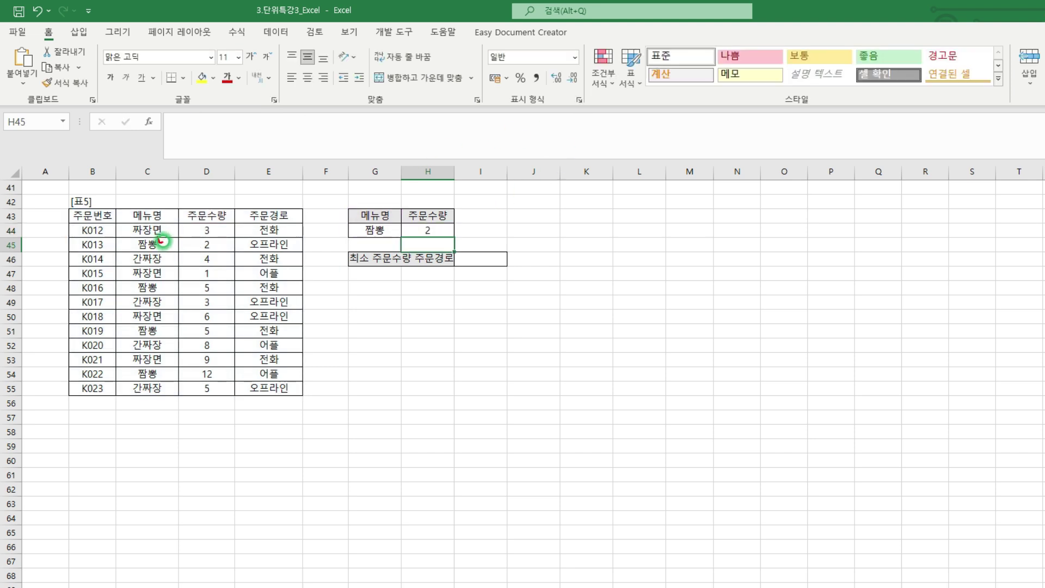
pyautogui.moveTo(158, 238)
pyautogui.mouseDown()
pyautogui.moveTo(210, 243)
pyautogui.moveTo(211, 255)
pyautogui.mouseUp()
pyautogui.moveTo(162, 325); pyautogui.dragTo(171, 322)
pyautogui.moveTo(163, 283); pyautogui.dragTo(170, 280)
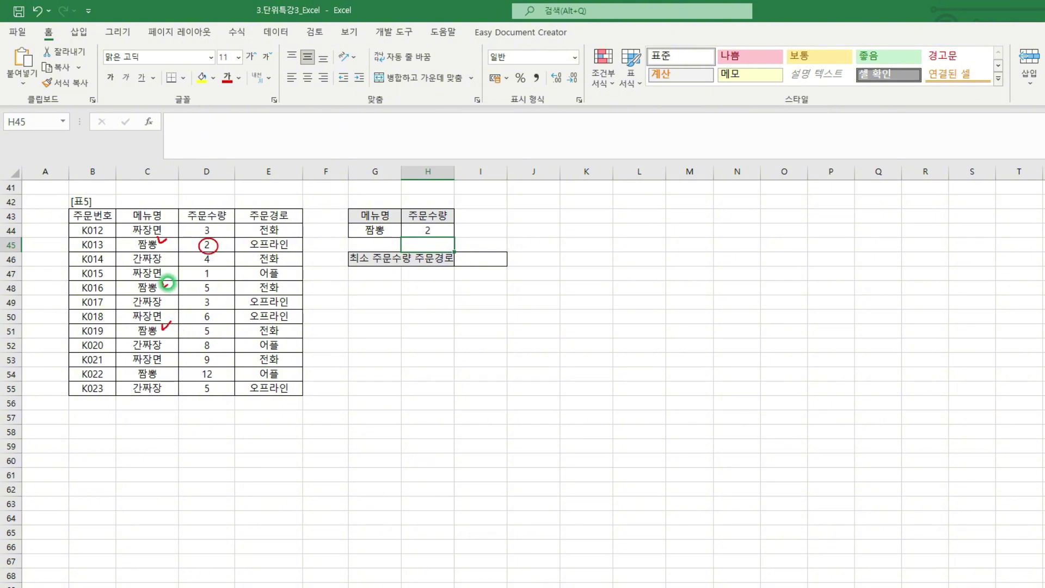
pyautogui.moveTo(158, 370); pyautogui.dragTo(166, 369)
pyautogui.moveTo(433, 221)
pyautogui.mouseDown()
pyautogui.moveTo(409, 225)
pyautogui.moveTo(418, 238)
pyautogui.moveTo(439, 232)
pyautogui.mouseUp()
pyautogui.press('Escape')
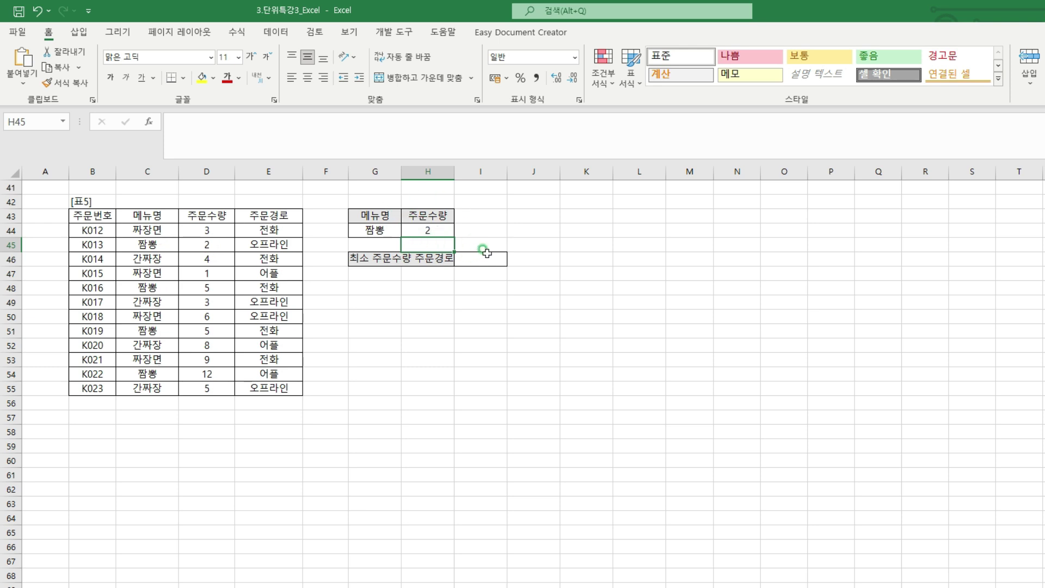
# Start a DGET formula in I46 with the whole 표5 range B43:E55, headers included, as its database argument.
pyautogui.click(479, 256)
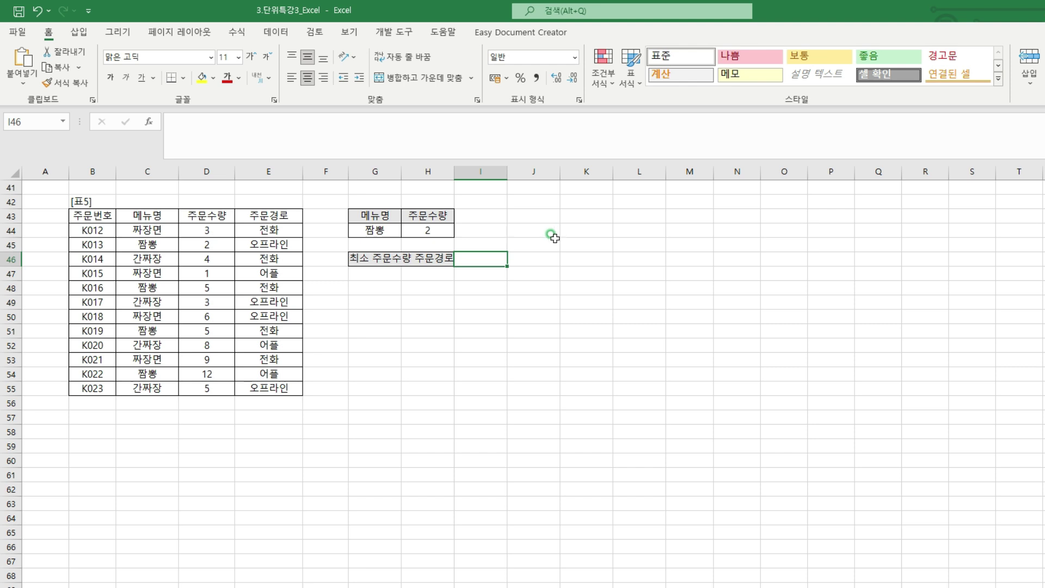
pyautogui.click(196, 124)
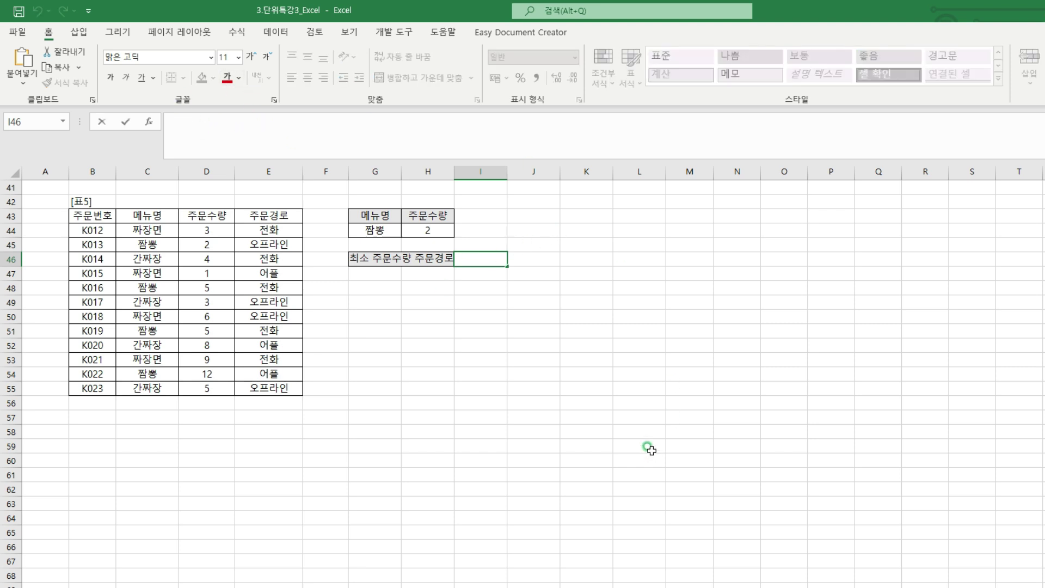
pyautogui.write('=')
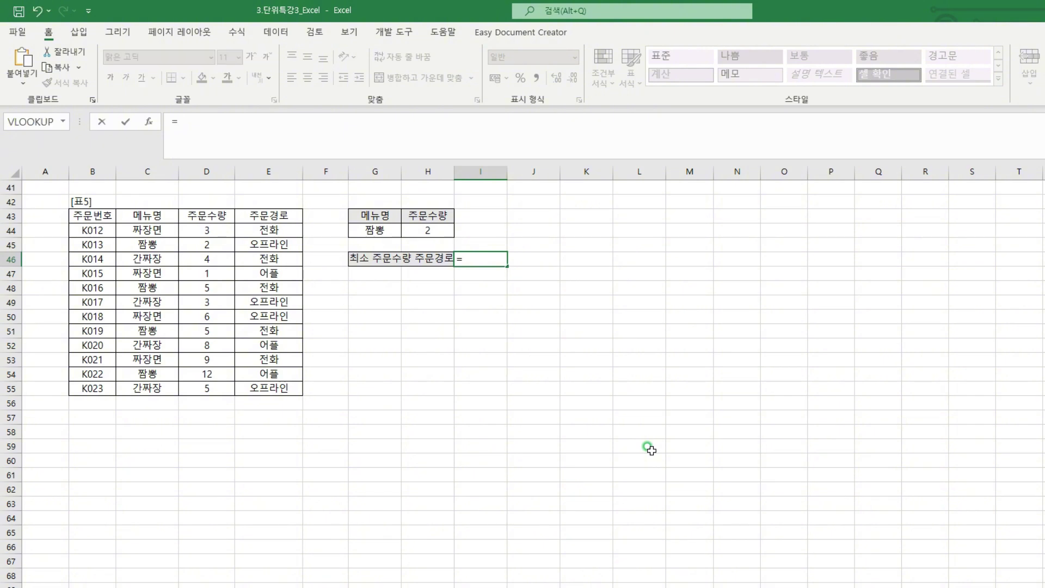
pyautogui.write('DGET(')
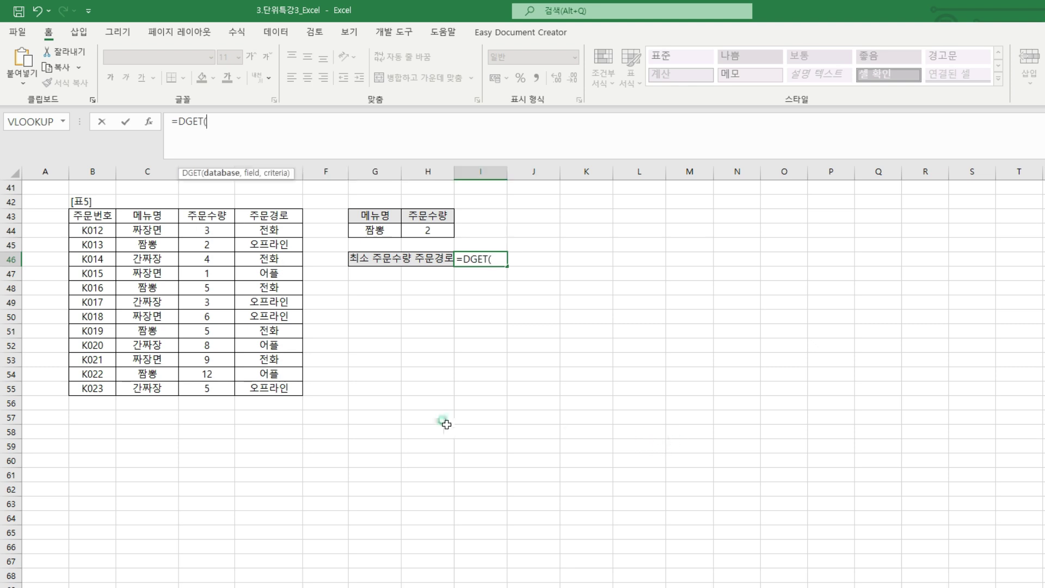
pyautogui.click(83, 215)
pyautogui.moveTo(83, 214); pyautogui.dragTo(262, 381)
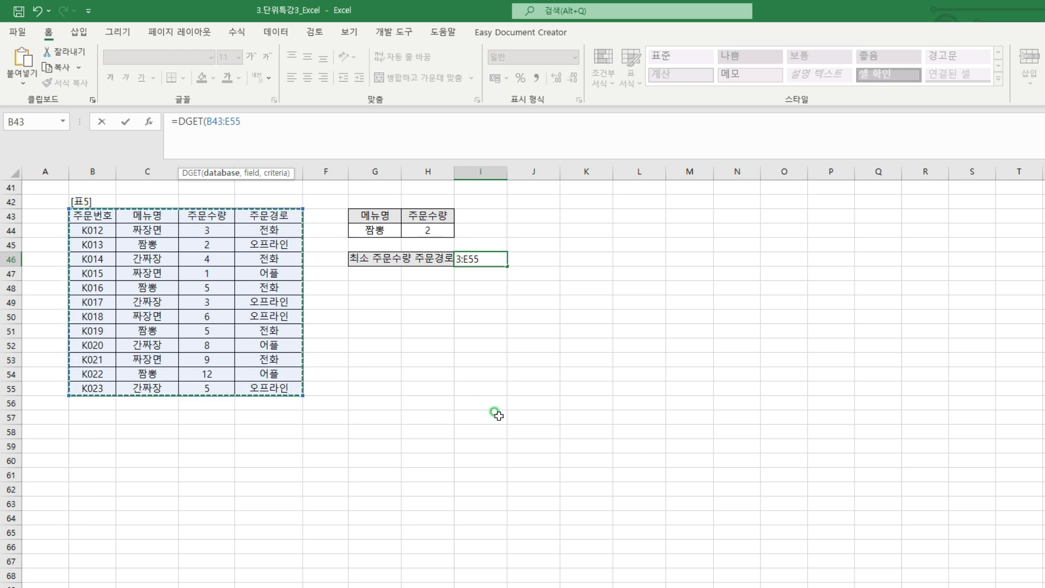
pyautogui.write(',')
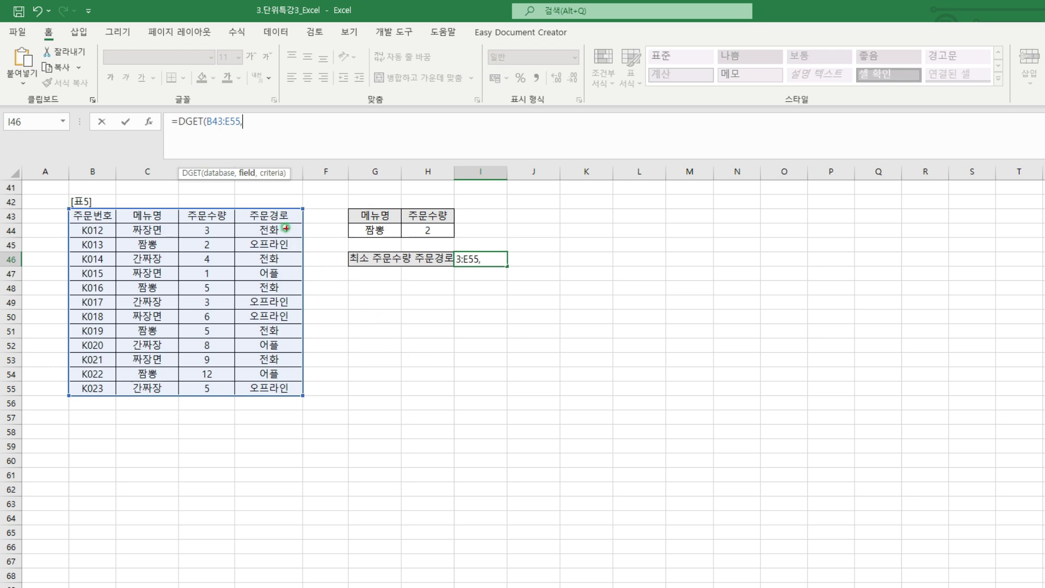
# Give DGET the 주문경로 header cell E43 as its field argument and continue to the criteria argument.
pyautogui.moveTo(107, 197)
pyautogui.mouseDown()
pyautogui.moveTo(105, 207)
pyautogui.moveTo(198, 208)
pyautogui.mouseUp()
pyautogui.moveTo(256, 196)
pyautogui.mouseDown()
pyautogui.moveTo(254, 205)
pyautogui.moveTo(269, 203)
pyautogui.moveTo(258, 191)
pyautogui.mouseUp()
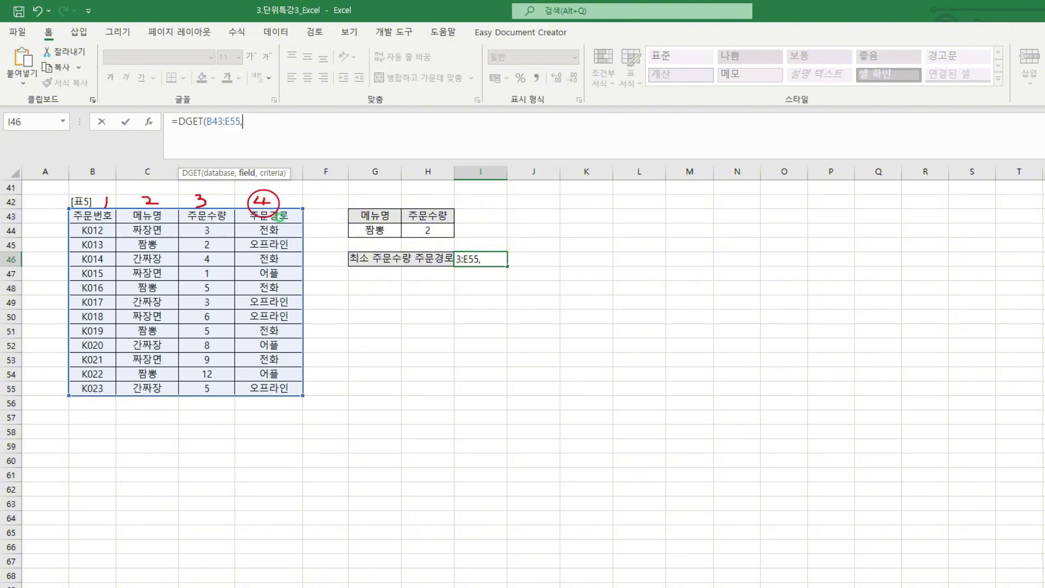
pyautogui.click(283, 216)
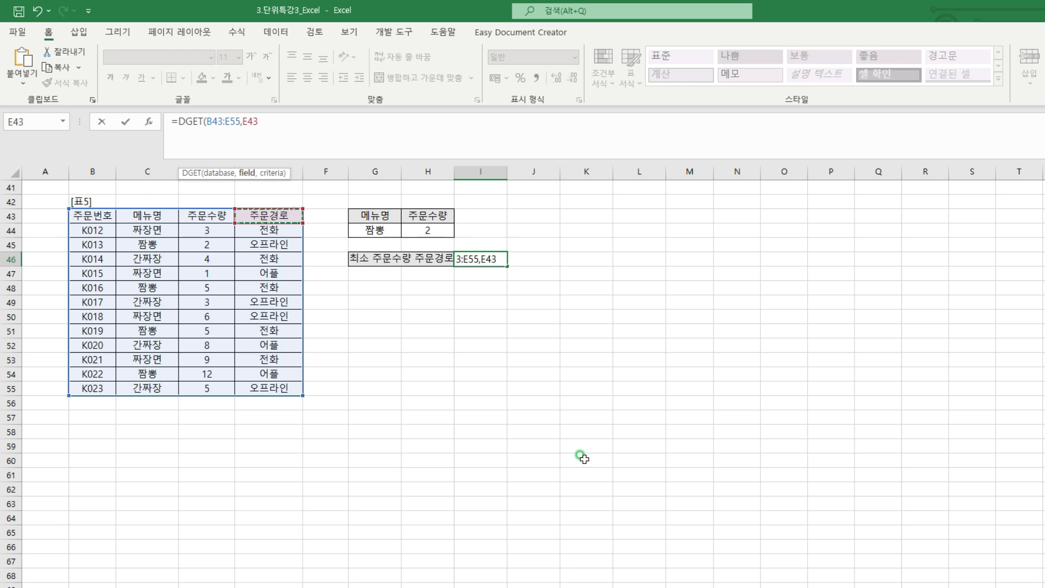
pyautogui.write(',')
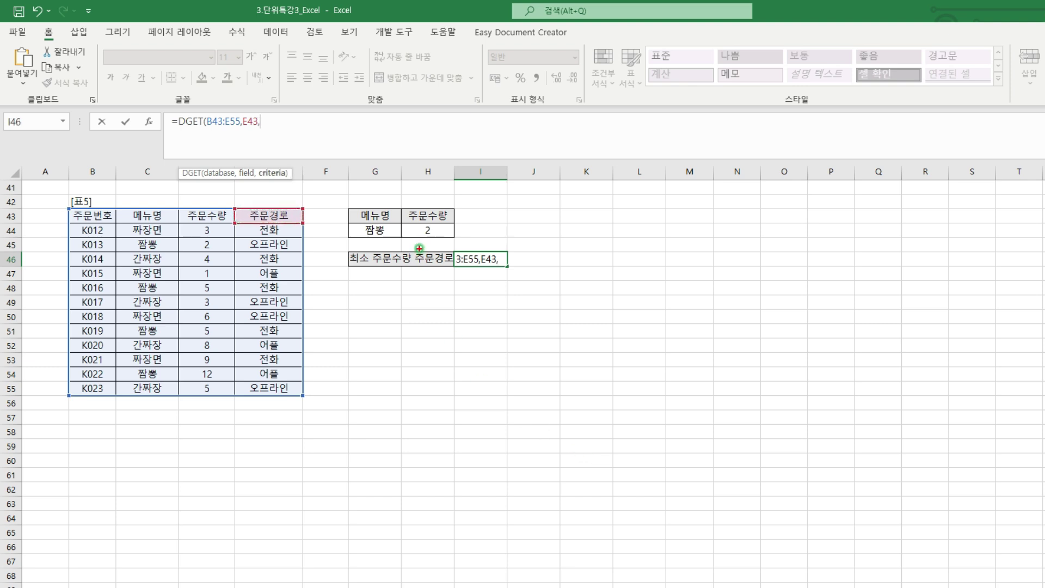
# Give DGET both conditions in G43:H44 as its criteria, enter the formula and reselect I46.
pyautogui.moveTo(381, 201); pyautogui.dragTo(433, 202)
pyautogui.moveTo(349, 208)
pyautogui.mouseDown()
pyautogui.moveTo(362, 221)
pyautogui.moveTo(452, 238)
pyautogui.mouseUp()
pyautogui.moveTo(365, 215); pyautogui.dragTo(414, 229)
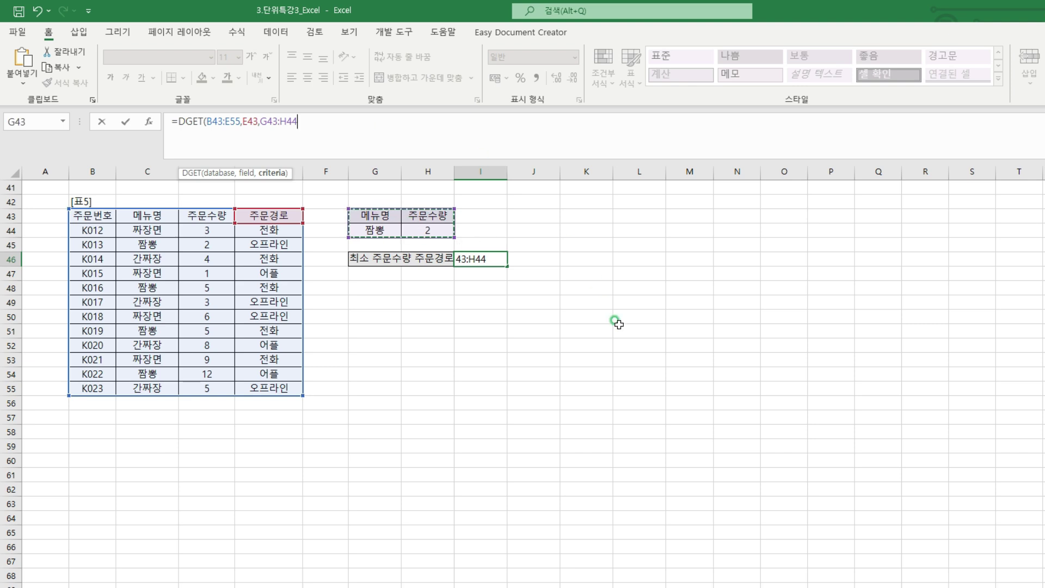
pyautogui.write(')')
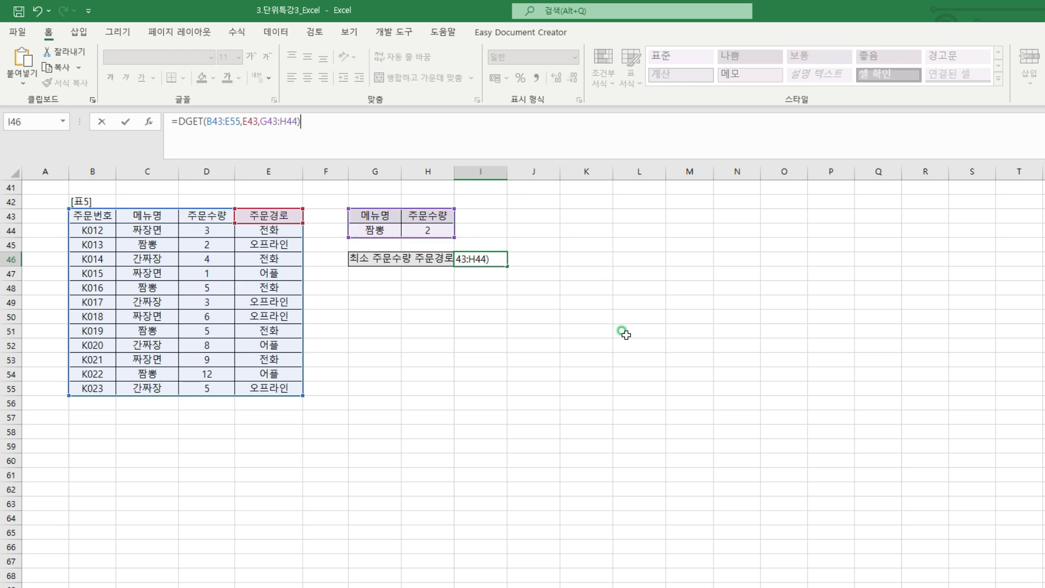
pyautogui.press('Return')
pyautogui.press('Up')
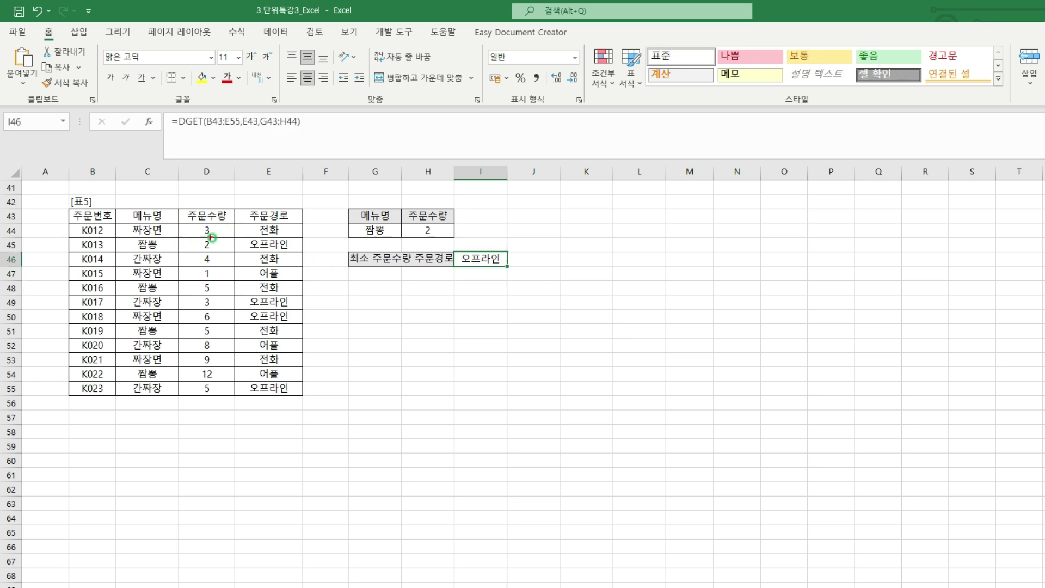
pyautogui.moveTo(241, 238)
pyautogui.mouseDown()
pyautogui.moveTo(281, 254)
pyautogui.moveTo(303, 253)
pyautogui.moveTo(303, 238)
pyautogui.mouseUp()
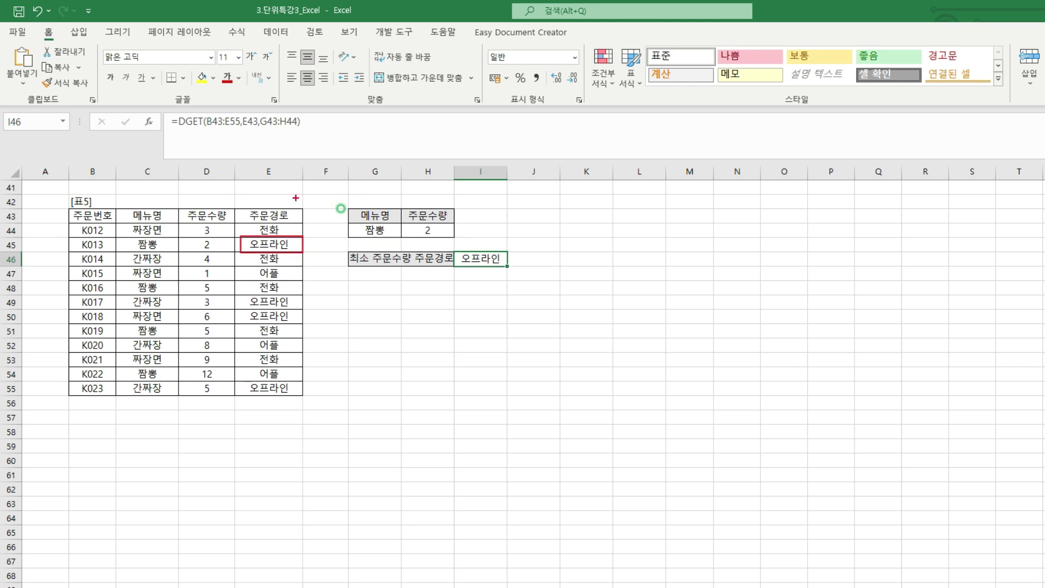
# Extend I46's DGET formula with & "(" & and a DMIN function that uses B43:E55 as its database argument.
pyautogui.click(366, 121)
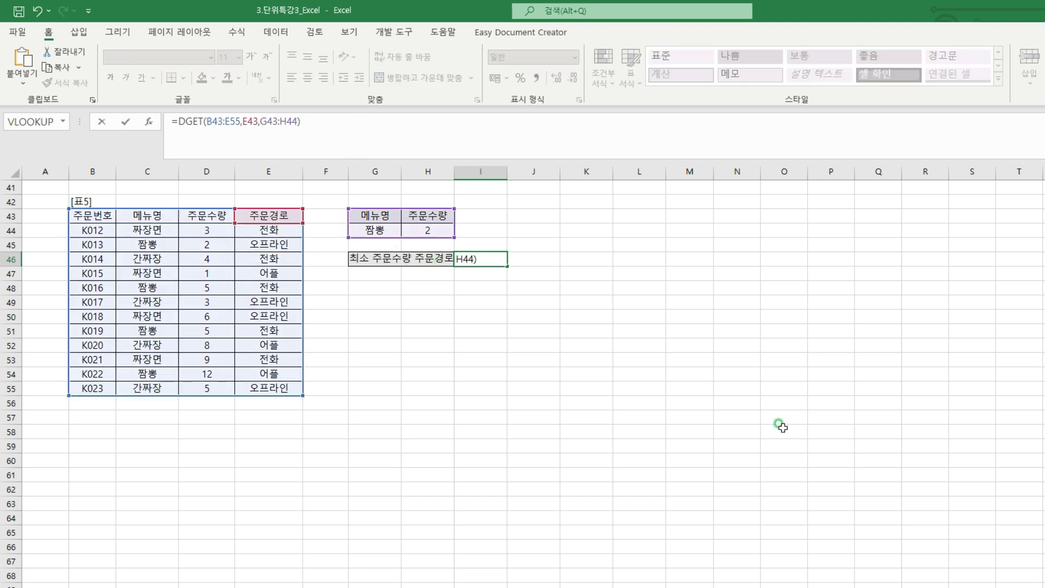
pyautogui.write('& "(" &')
pyautogui.write('D')
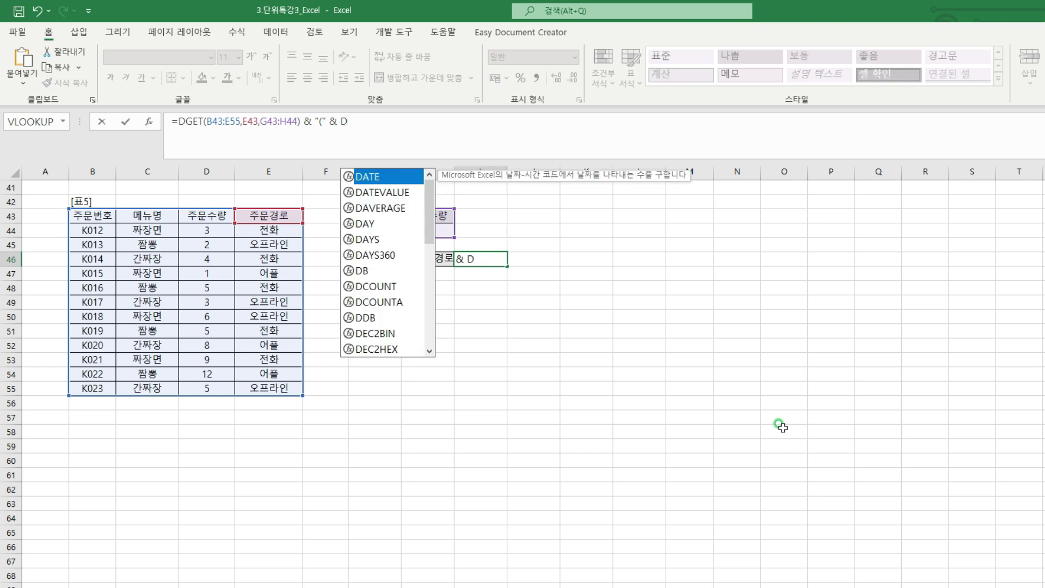
pyautogui.write('MIN(')
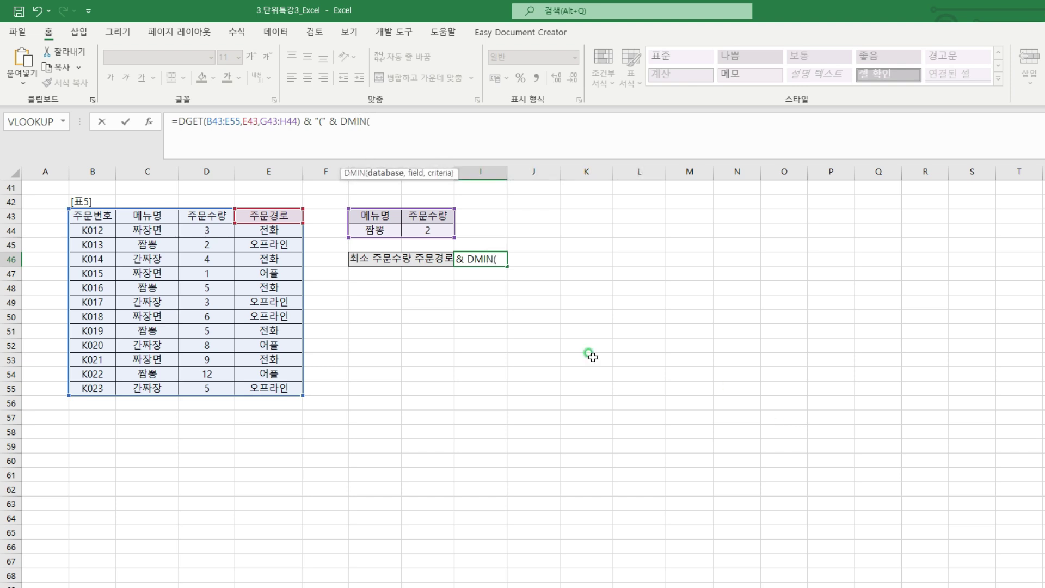
pyautogui.click(103, 224)
pyautogui.moveTo(104, 223); pyautogui.dragTo(285, 386)
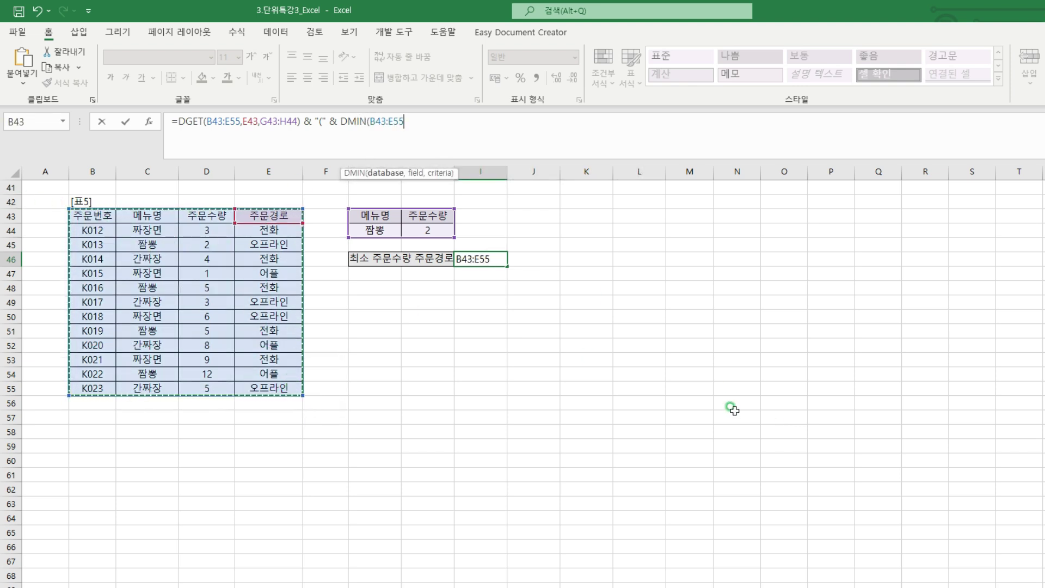
pyautogui.write(',')
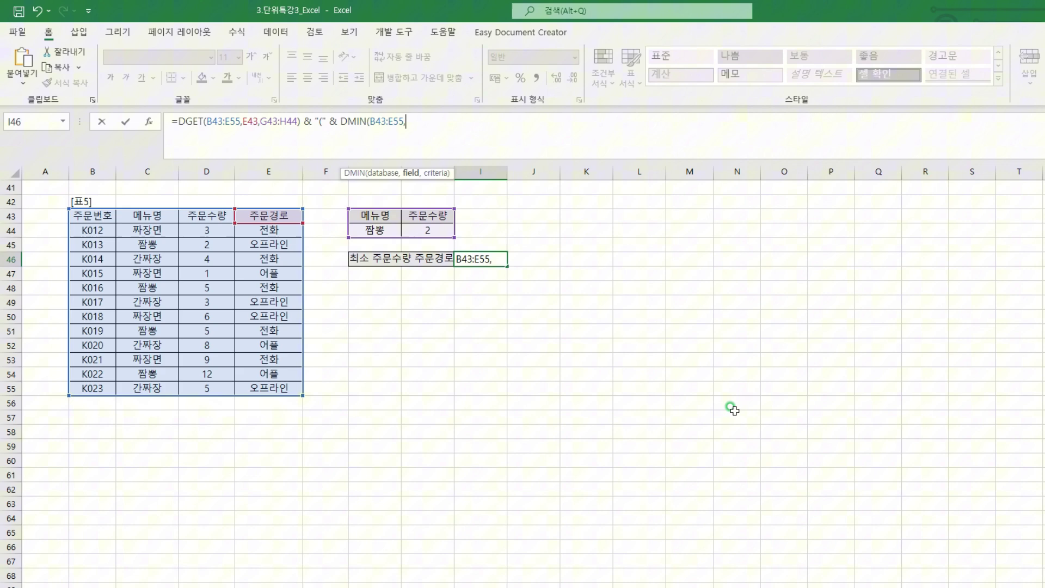
# Complete DMIN with field D43 and criteria G43:G44, join a closing parenthesis as text and enter I46's formula.
pyautogui.click(202, 216)
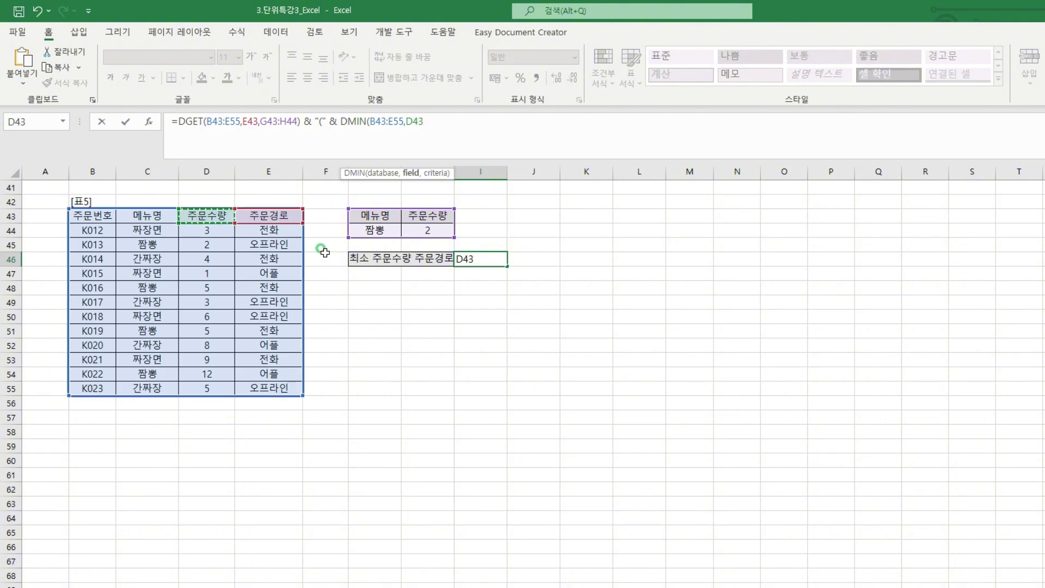
pyautogui.write(',')
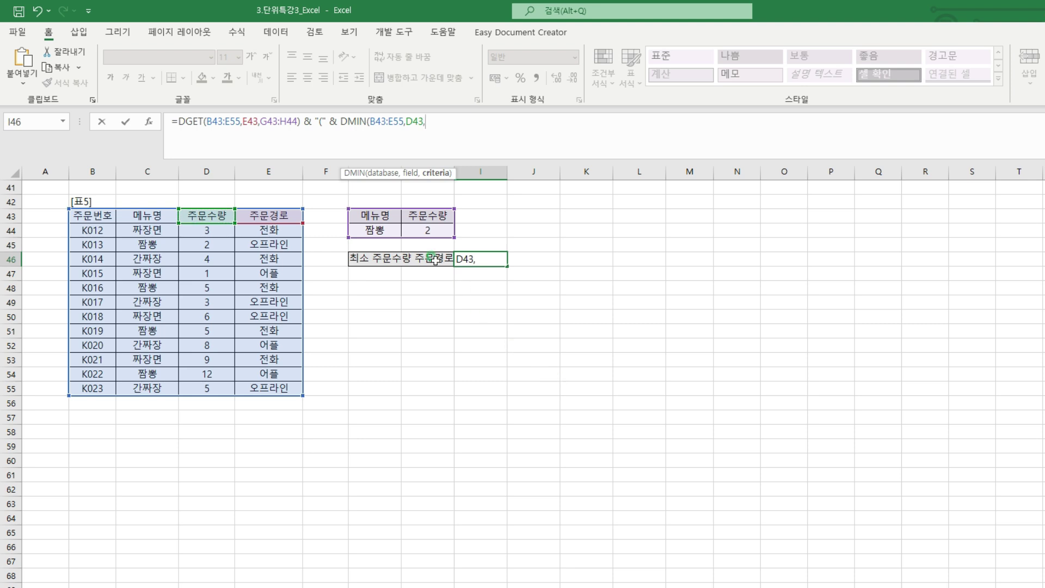
pyautogui.click(377, 216)
pyautogui.moveTo(377, 217); pyautogui.dragTo(376, 231)
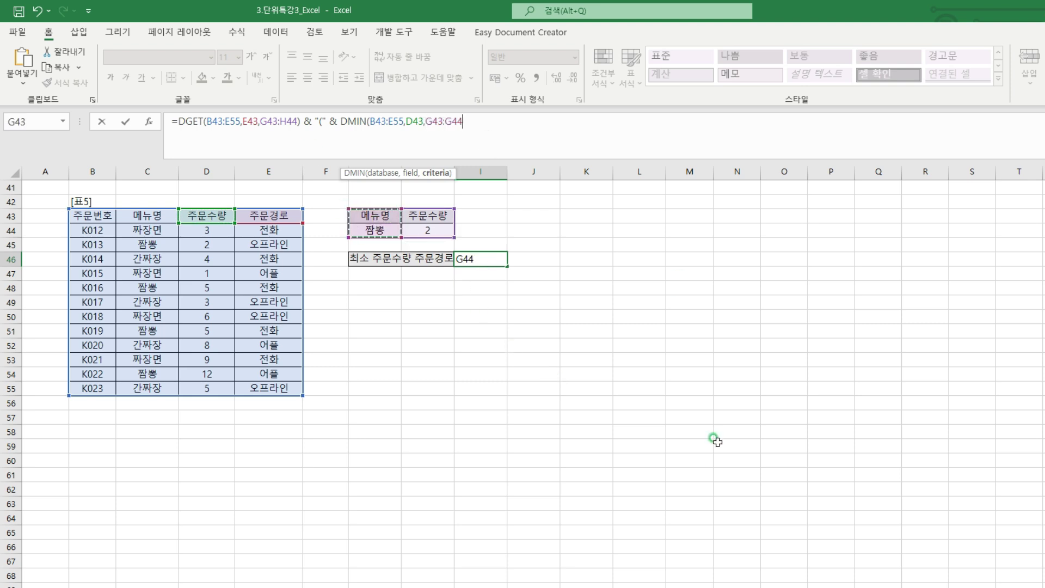
pyautogui.write(')')
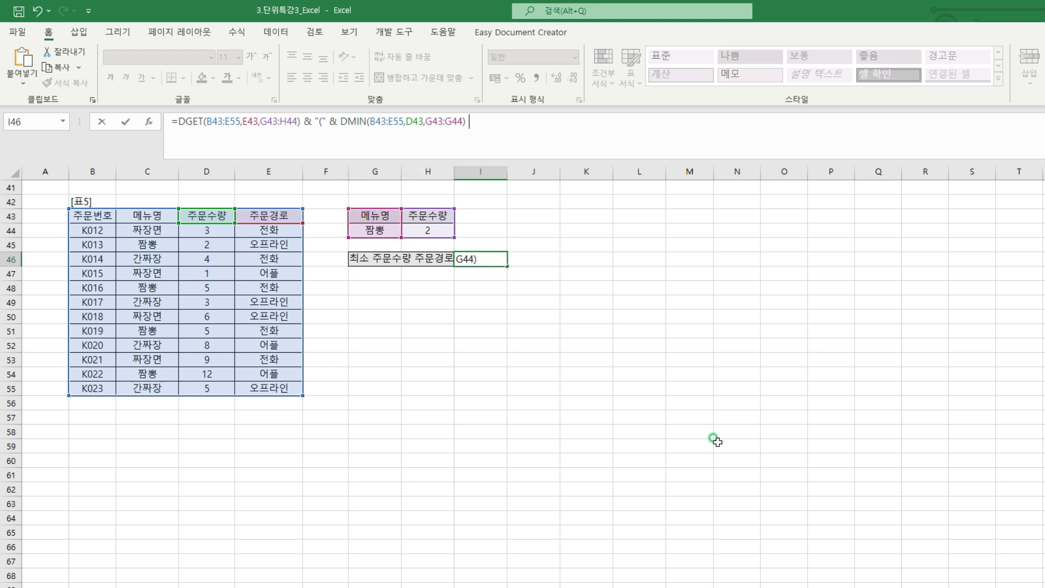
pyautogui.write(' &')
pyautogui.press('Return')
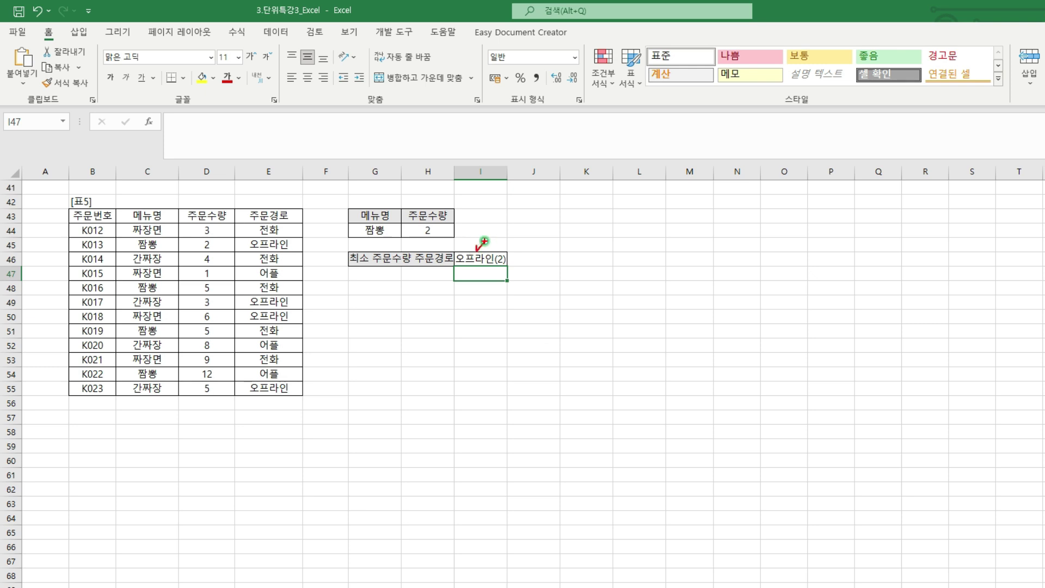
pyautogui.moveTo(505, 246); pyautogui.dragTo(512, 245)
pyautogui.press('Escape')
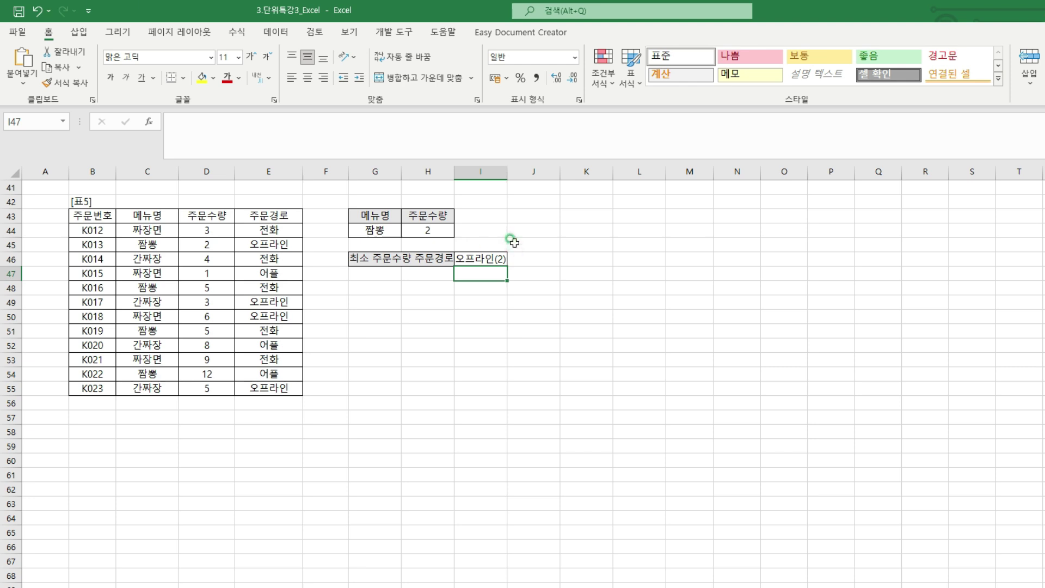
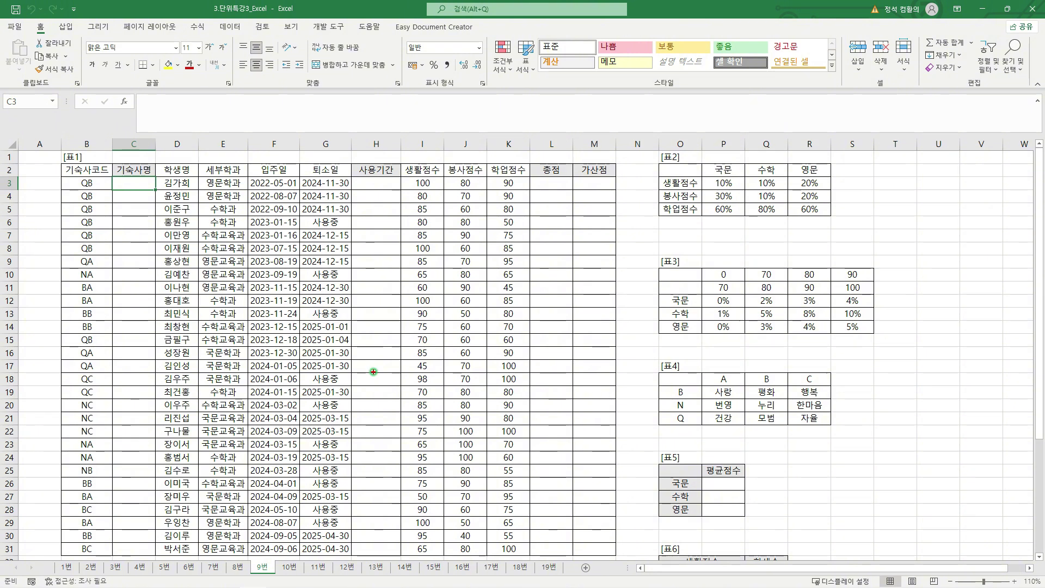
# Start an INDEX formula in C3 with the 표4 dormitory names, fixed as $P$19:$R$21, as its array argument.
pyautogui.moveTo(138, 95)
pyautogui.mouseDown()
pyautogui.moveTo(243, 123)
pyautogui.moveTo(465, 133)
pyautogui.moveTo(381, 129)
pyautogui.mouseUp()
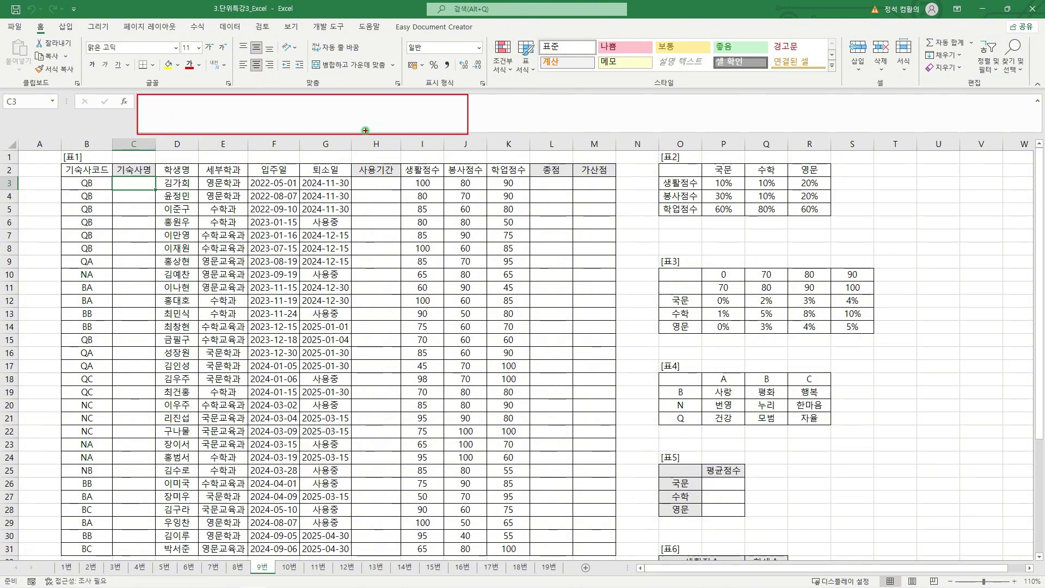
pyautogui.write('=ㅏ')
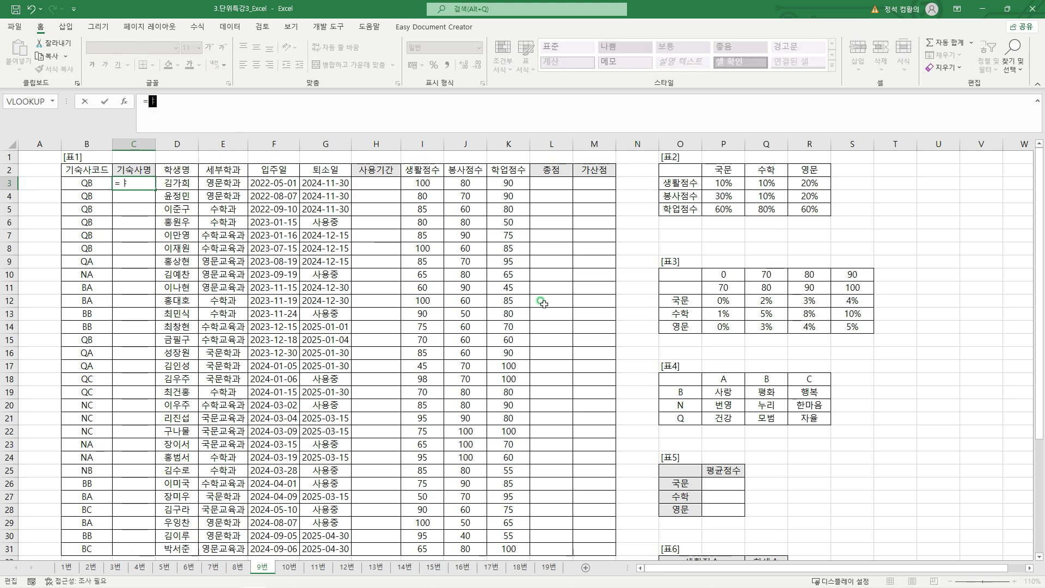
pyautogui.press('BackSpace')
pyautogui.write('INDEX(')
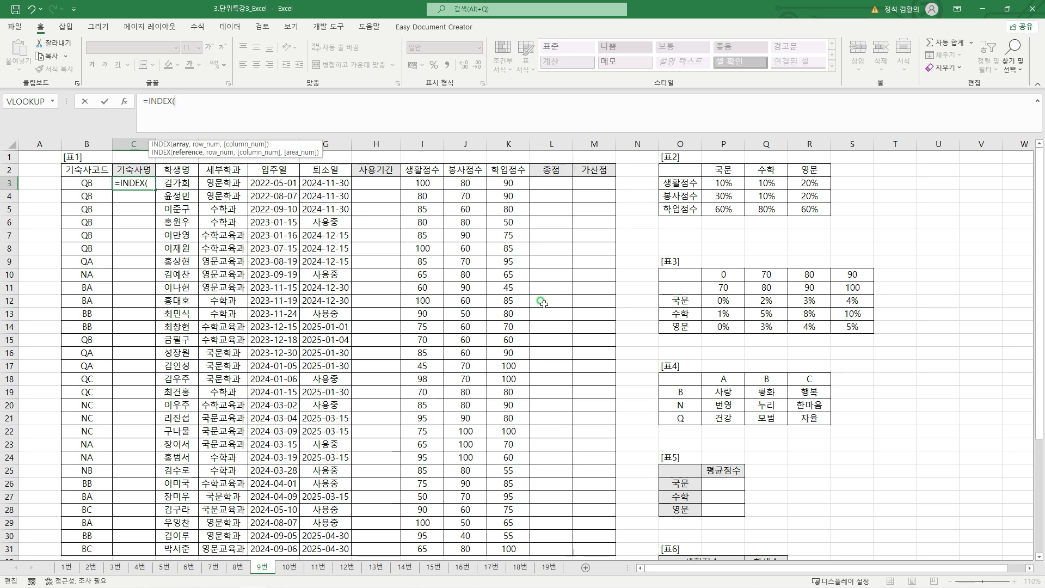
pyautogui.moveTo(704, 386); pyautogui.dragTo(822, 425)
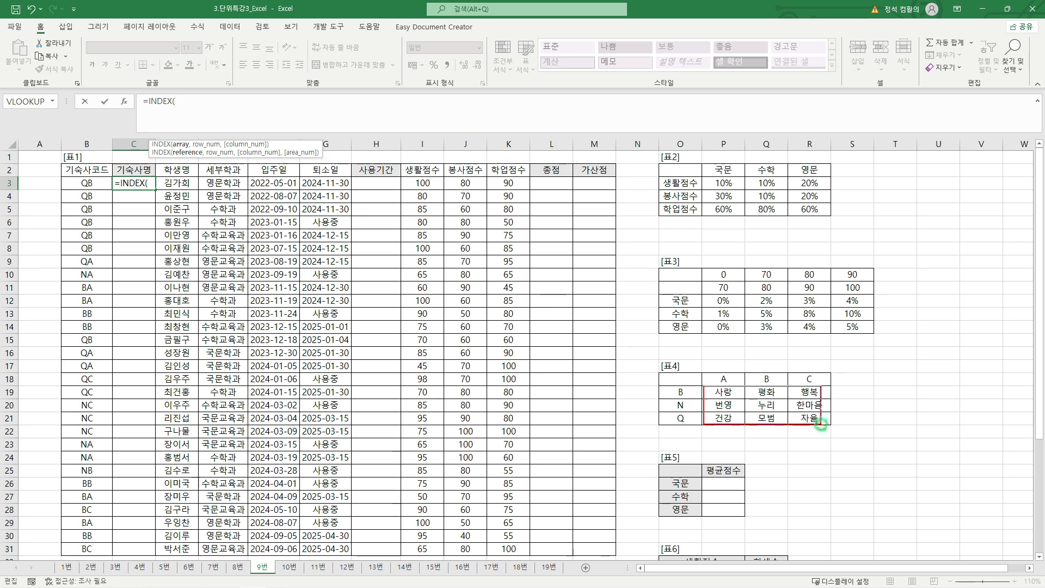
pyautogui.moveTo(708, 390); pyautogui.dragTo(801, 418)
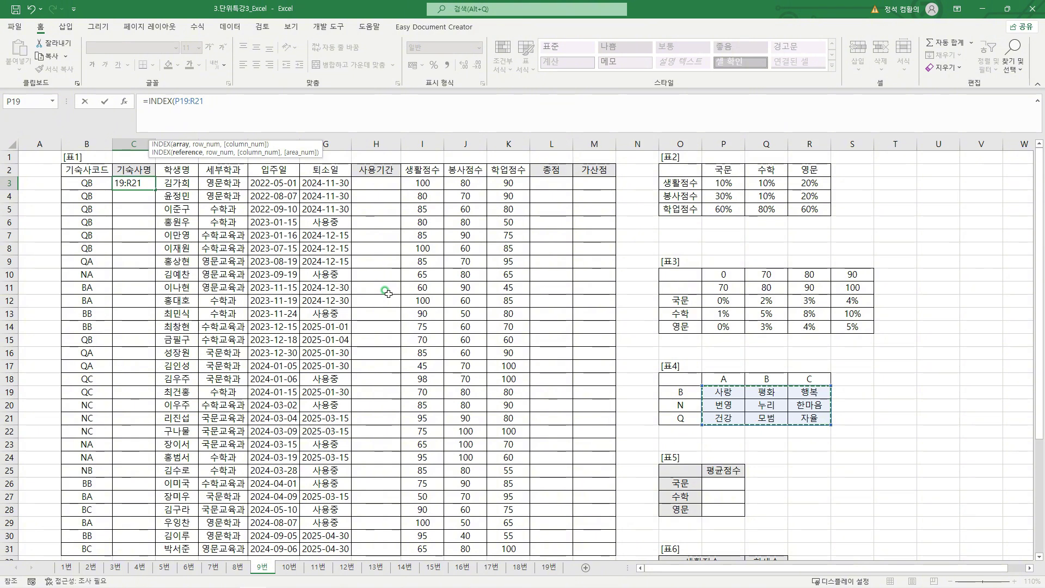
pyautogui.press('F4')
pyautogui.write(',')
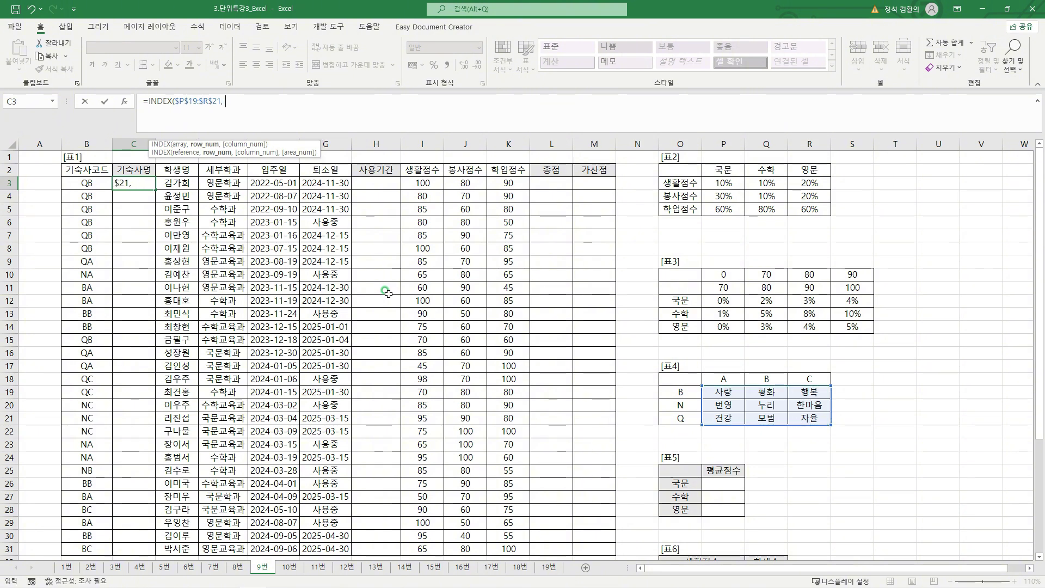
# Nest a MATCH function as INDEX's row number, with the column-fixed 기숙사코드 cell $B3 as its lookup value, and continue to the lookup array.
pyautogui.write(' MATCH(')
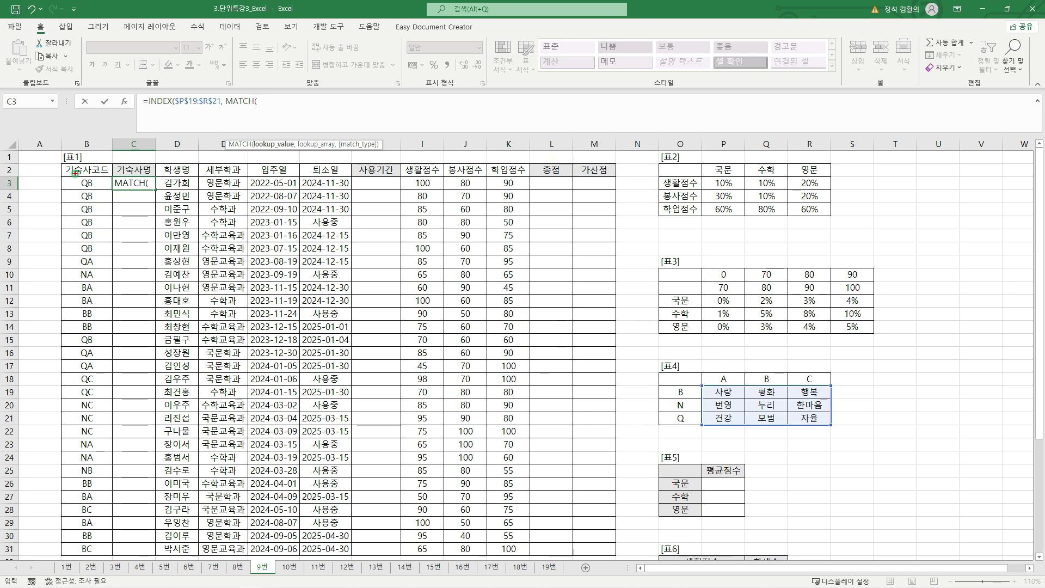
pyautogui.moveTo(76, 173); pyautogui.dragTo(92, 404)
pyautogui.moveTo(670, 386); pyautogui.dragTo(695, 425)
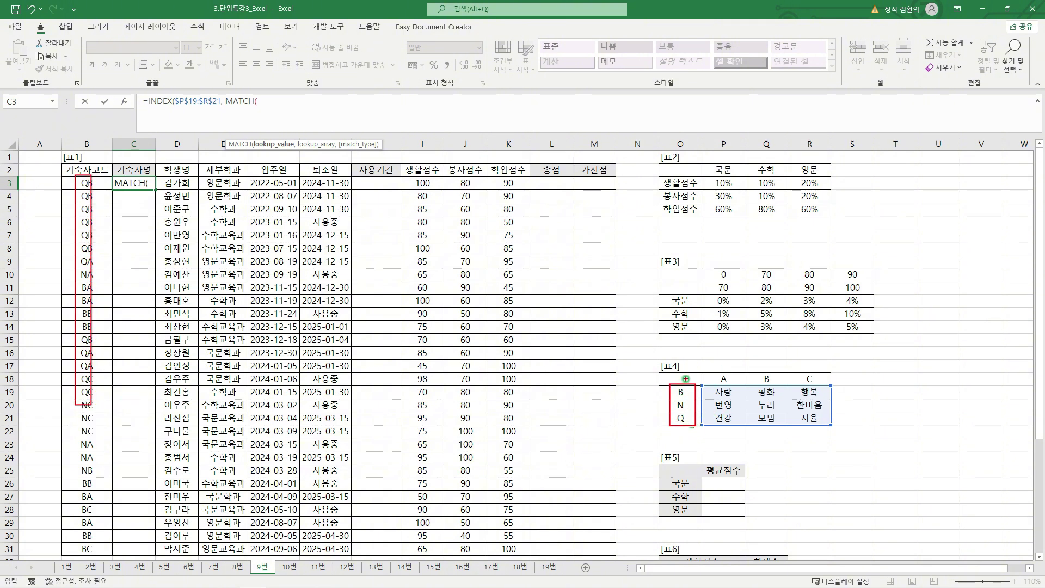
pyautogui.moveTo(686, 379)
pyautogui.mouseDown()
pyautogui.moveTo(824, 387)
pyautogui.moveTo(829, 364)
pyautogui.mouseUp()
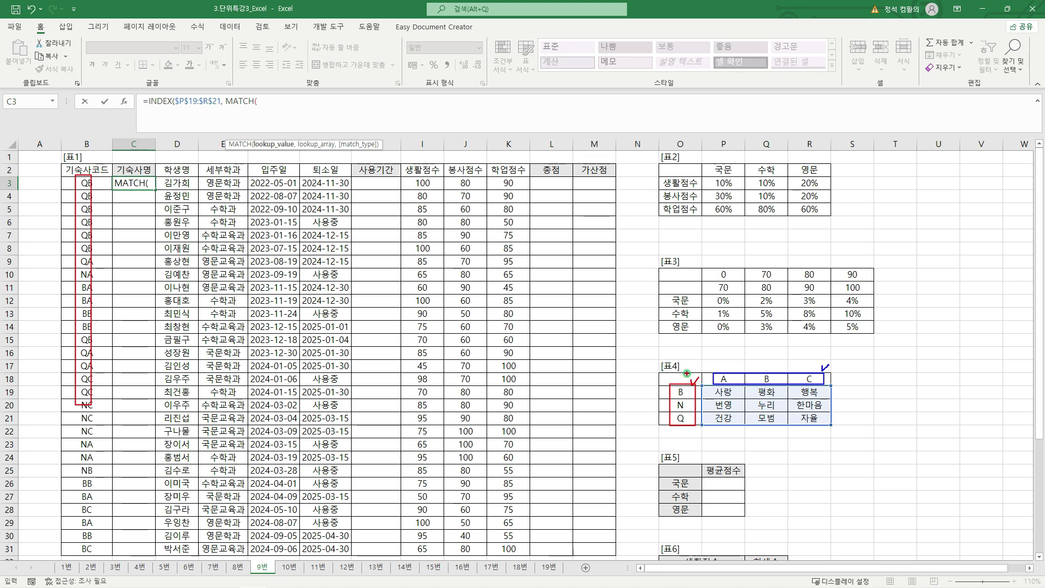
pyautogui.press('Escape')
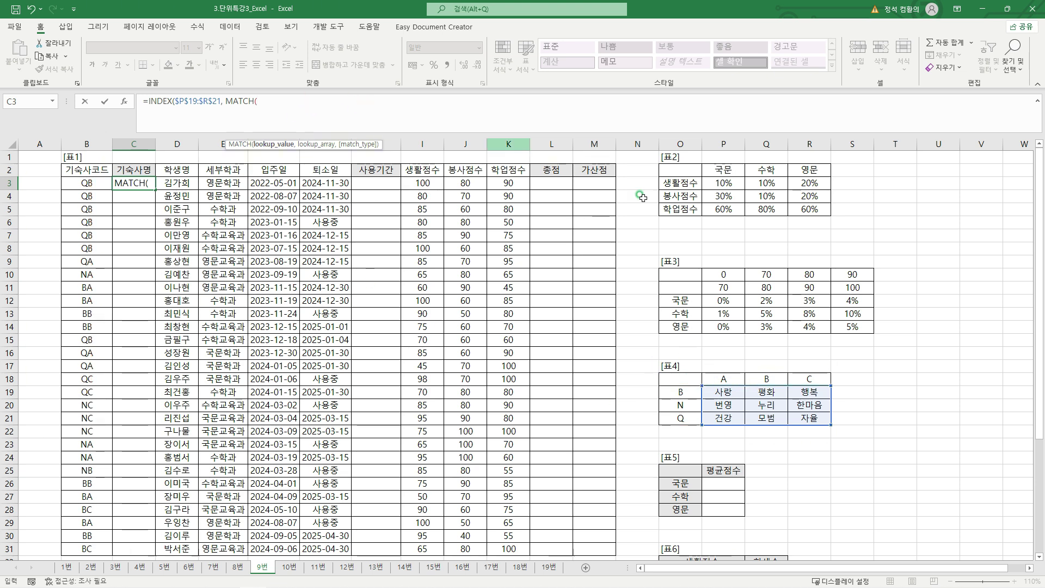
pyautogui.click(92, 184)
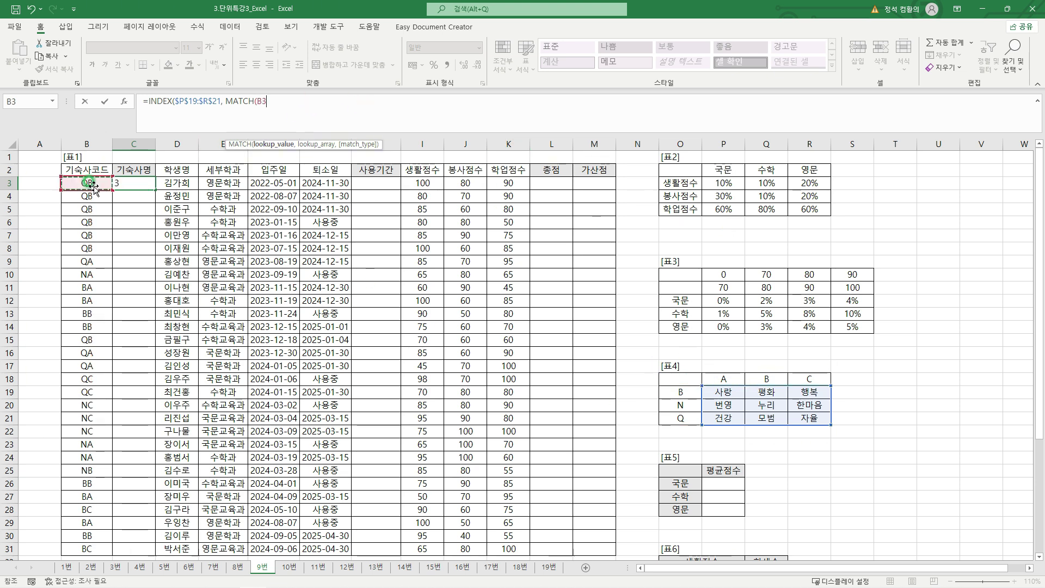
pyautogui.press('F4')
pyautogui.press('F4')
pyautogui.press('F4')
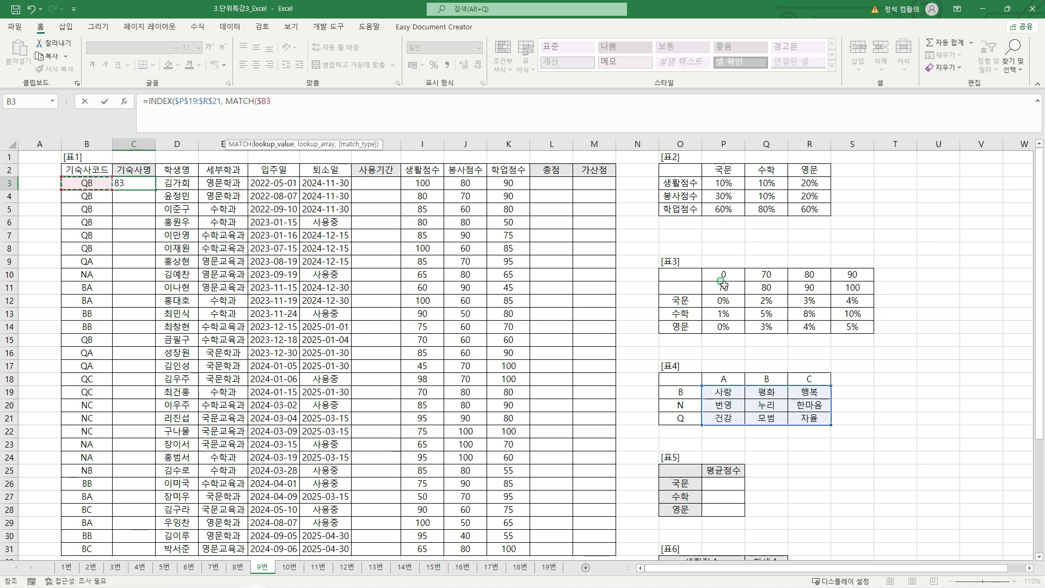
pyautogui.write(',')
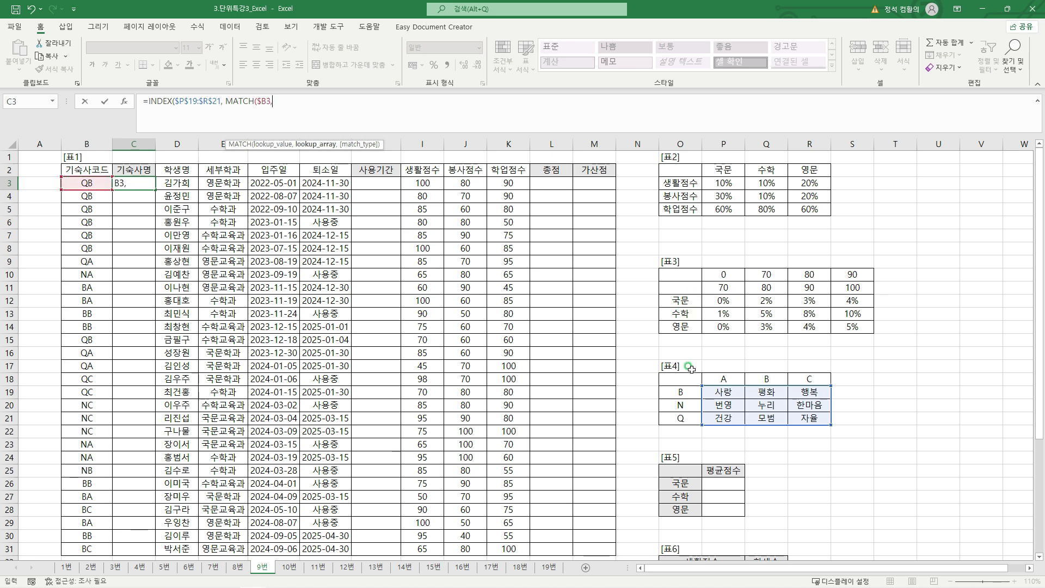
# Complete INDEX's row-number MATCH in C3 with lookup array $O$19:$O$21 and match type 1, and continue to the column-number argument.
pyautogui.moveTo(673, 391); pyautogui.dragTo(675, 418)
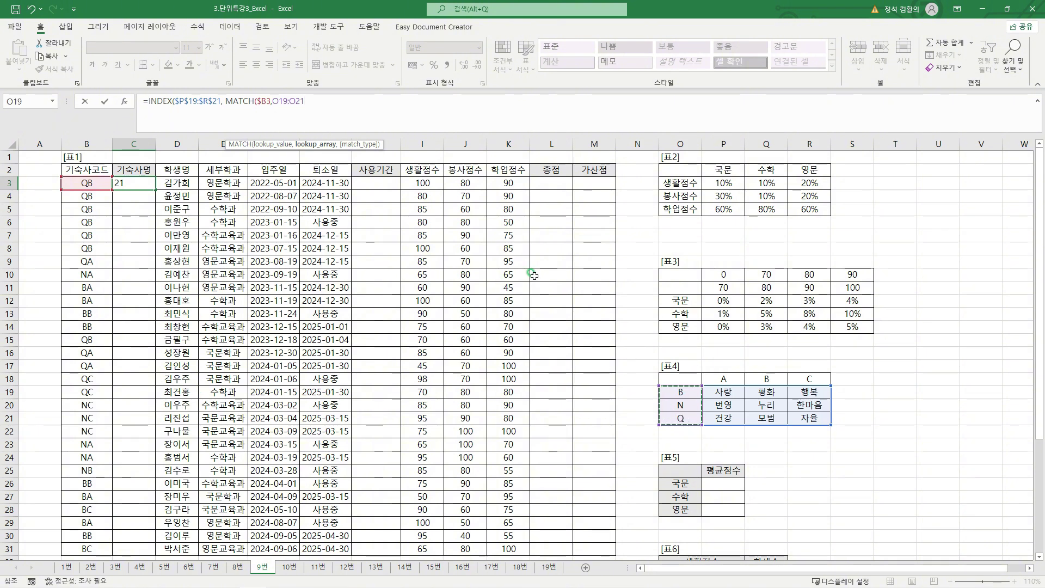
pyautogui.press('F4')
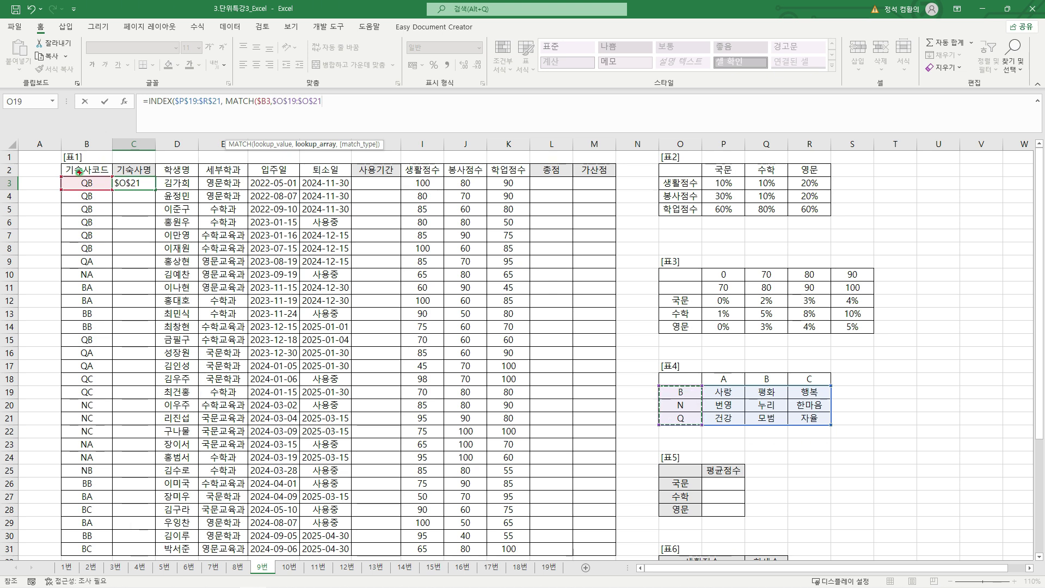
pyautogui.moveTo(74, 174)
pyautogui.mouseDown()
pyautogui.moveTo(81, 191)
pyautogui.moveTo(97, 179)
pyautogui.mouseUp()
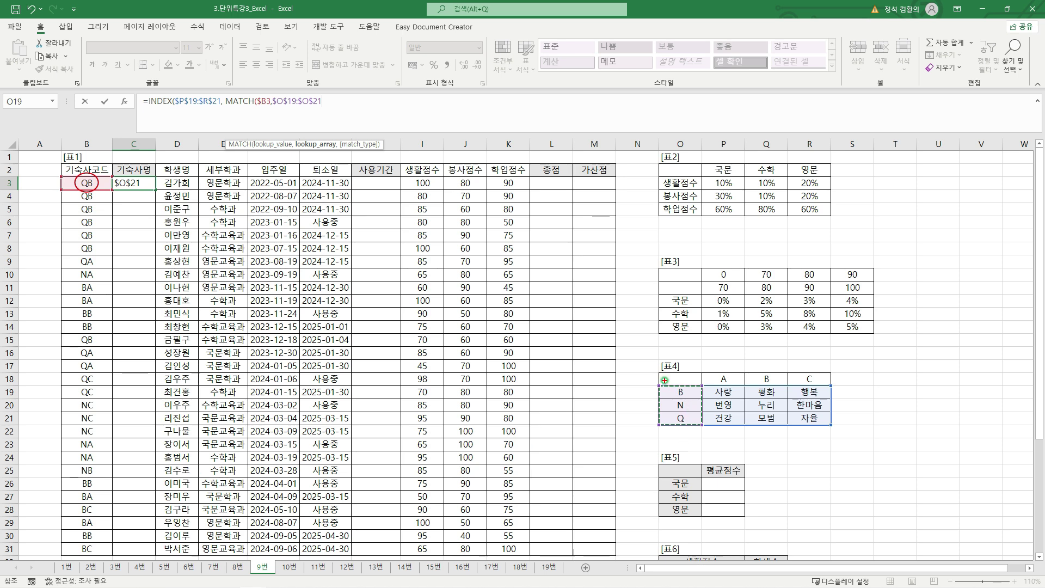
pyautogui.moveTo(667, 382); pyautogui.dragTo(691, 434)
pyautogui.moveTo(697, 378); pyautogui.dragTo(699, 378)
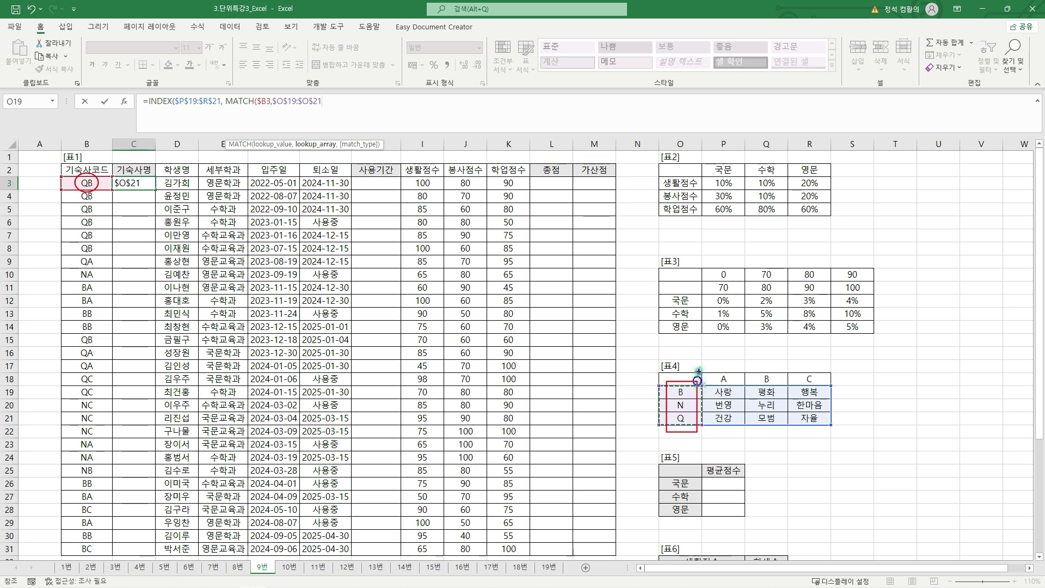
pyautogui.press('Escape')
pyautogui.write(',')
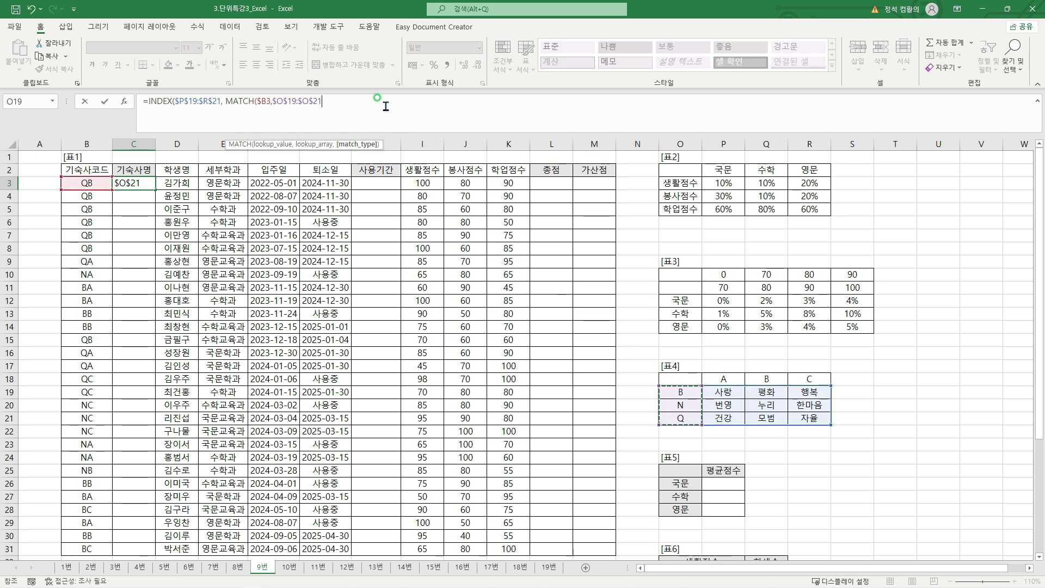
pyautogui.write('1)')
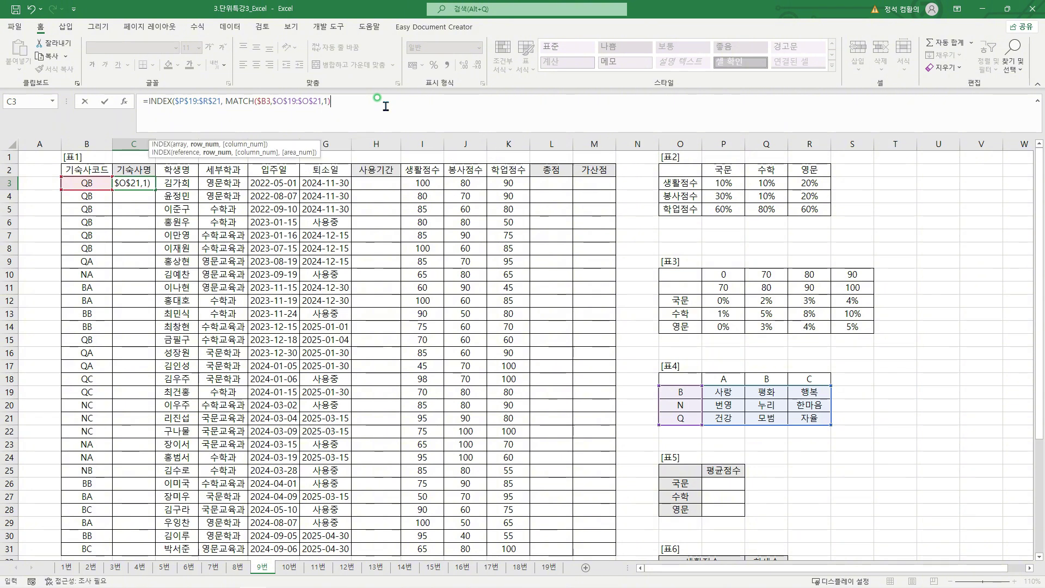
pyautogui.write(',')
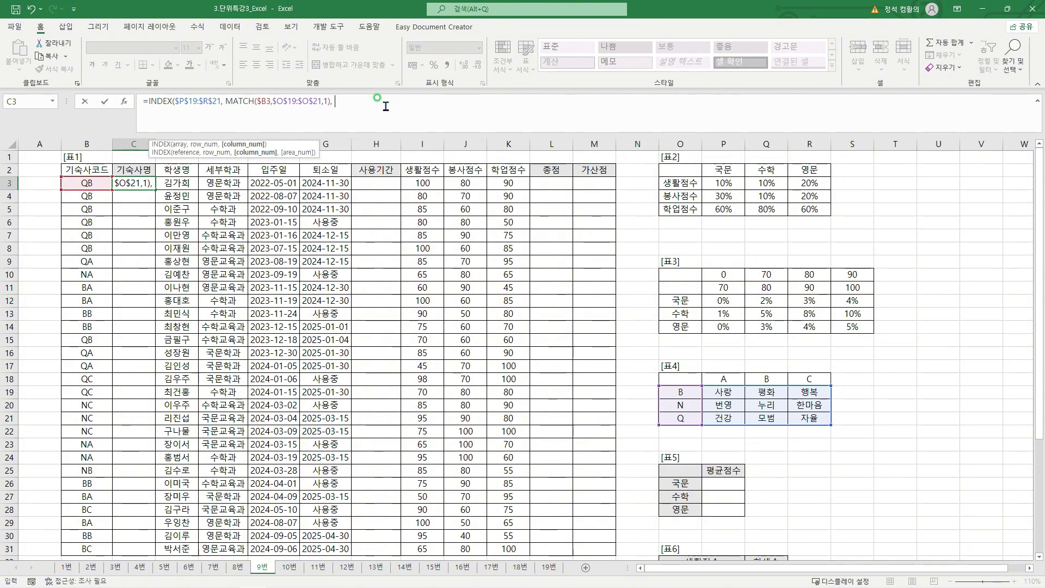
# Add a second MATCH as the INDEX column number, with RIGHT($B3,1) as its lookup value.
pyautogui.write(' ㅡㅁ')
pyautogui.press('BackSpace')
pyautogui.write('MATCH(')
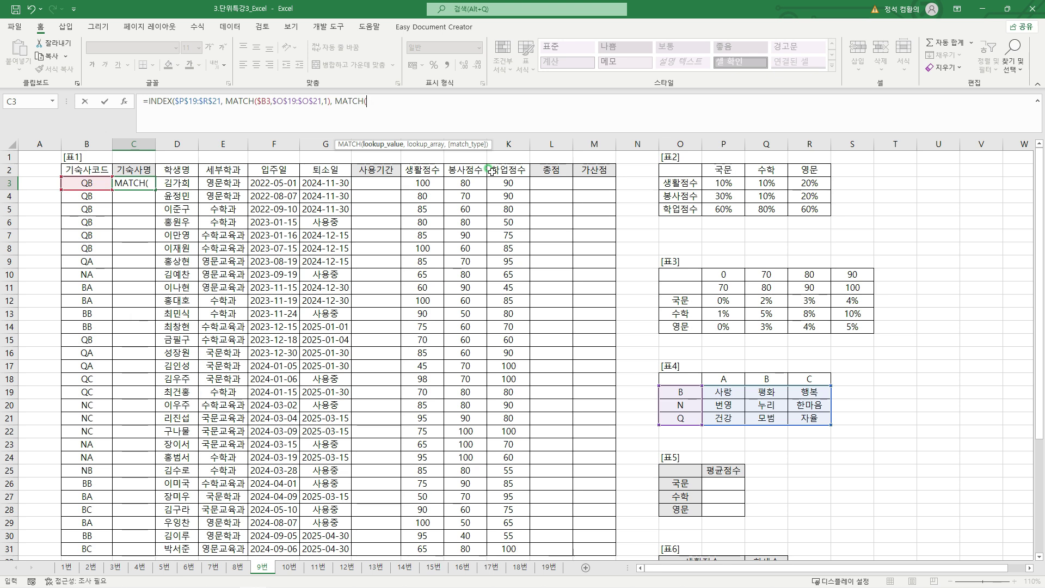
pyautogui.write('RIGHT(')
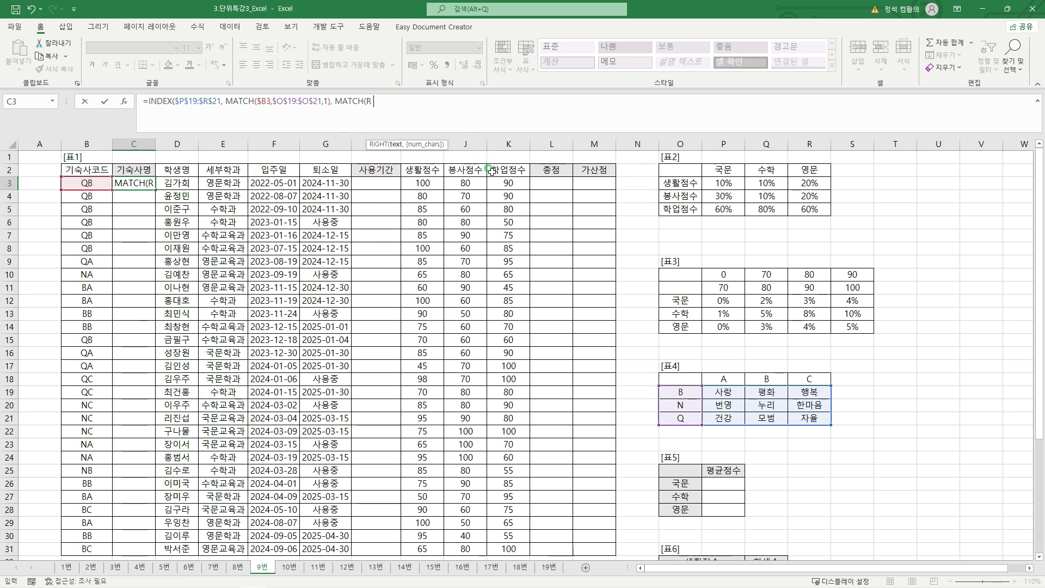
pyautogui.click(81, 182)
pyautogui.press('F4')
pyautogui.press('F4')
pyautogui.press('F4')
pyautogui.write(',1),')
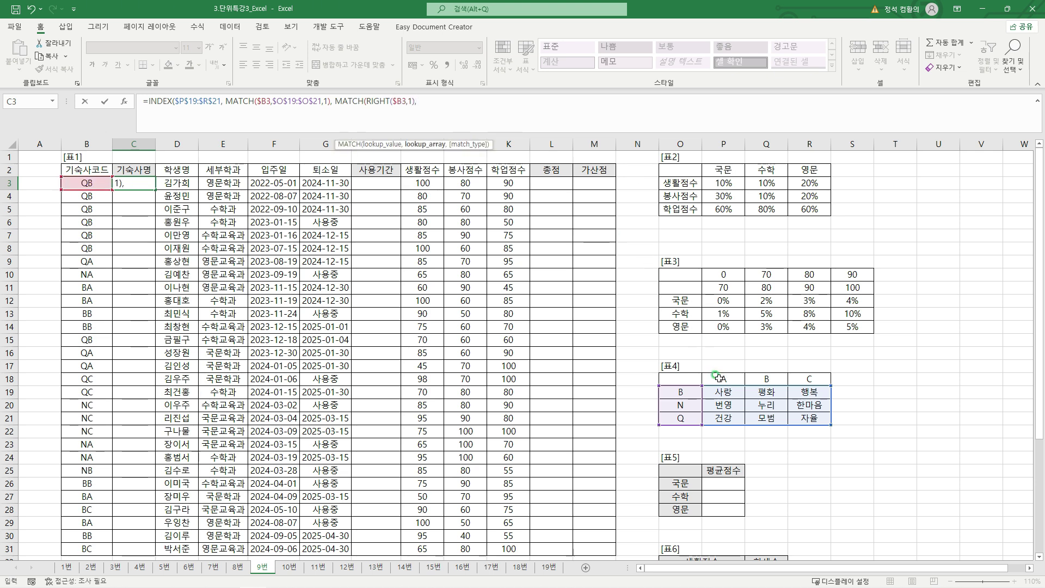
# Give the second MATCH the lookup array $P$18:$R$18 with exact match type 0, and finish the INDEX formula in C3.
pyautogui.moveTo(806, 380); pyautogui.dragTo(725, 380)
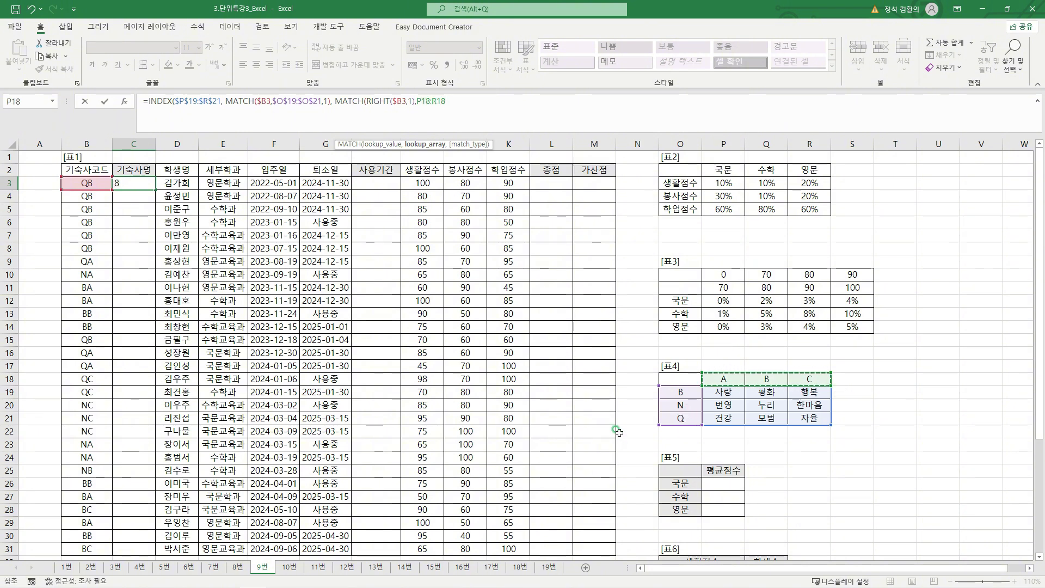
pyautogui.press('F4')
pyautogui.write(',')
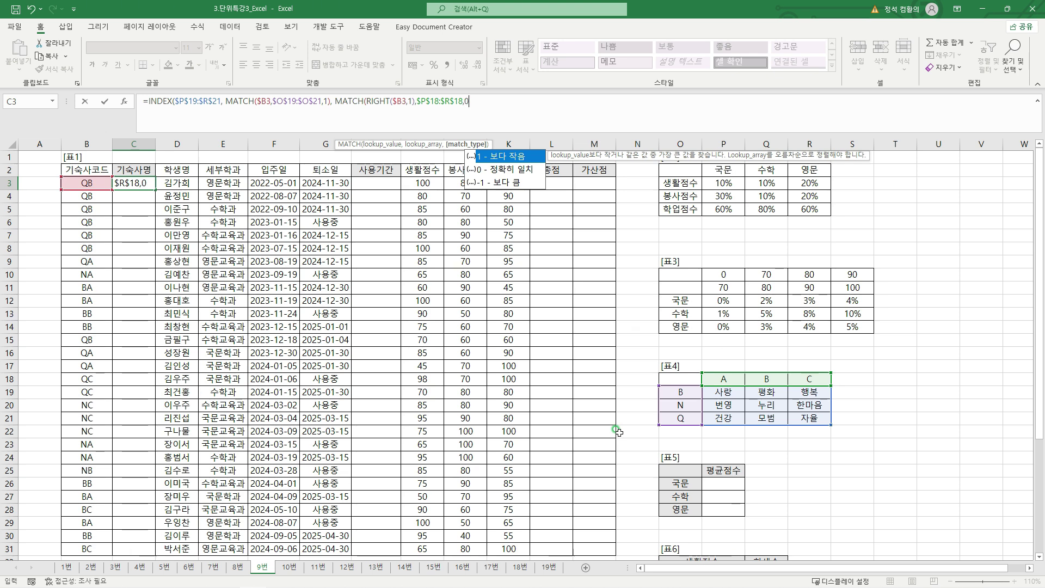
pyautogui.write('0)')
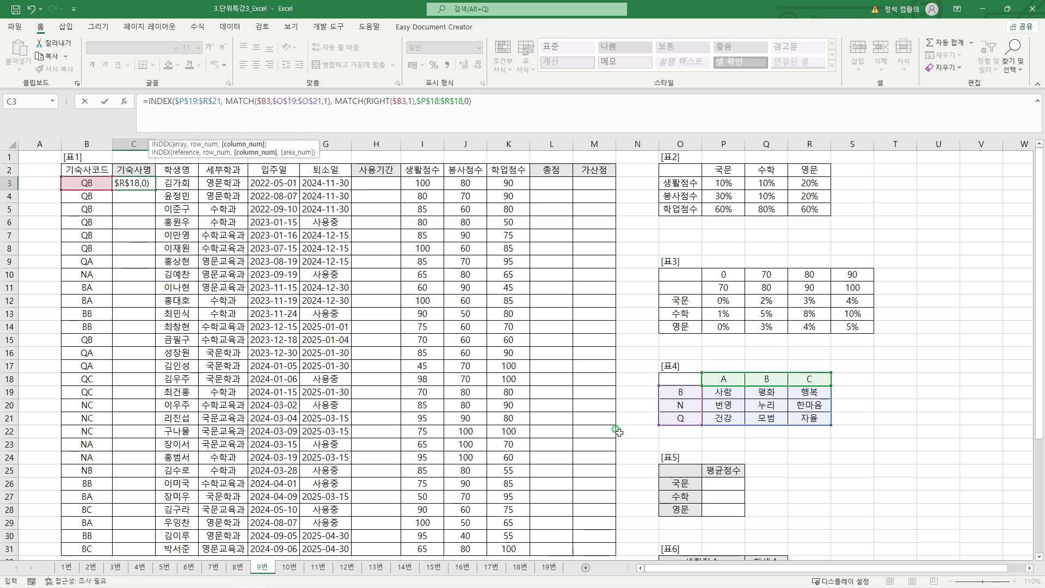
pyautogui.write(')')
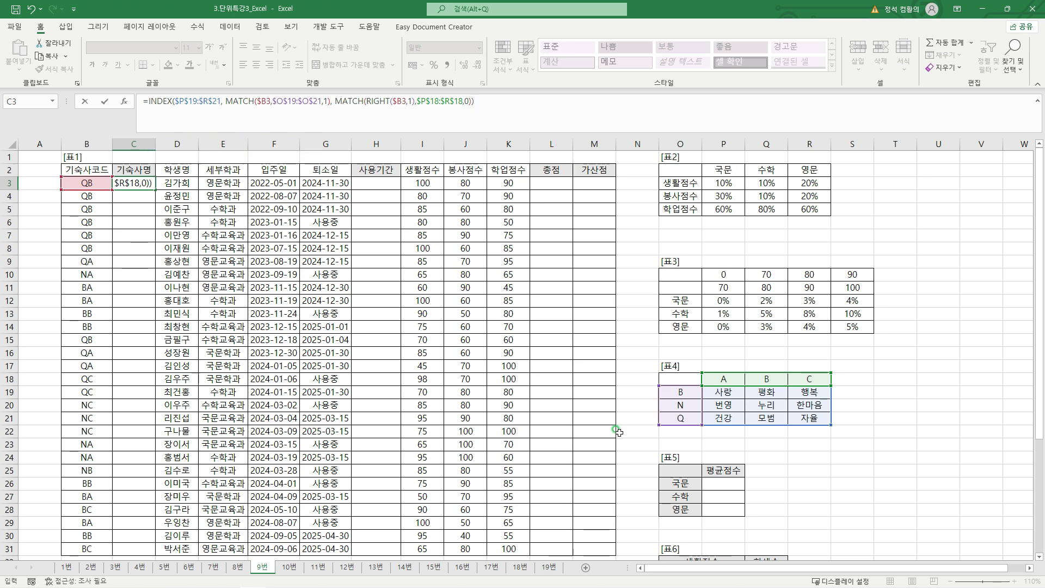
pyautogui.press('Return')
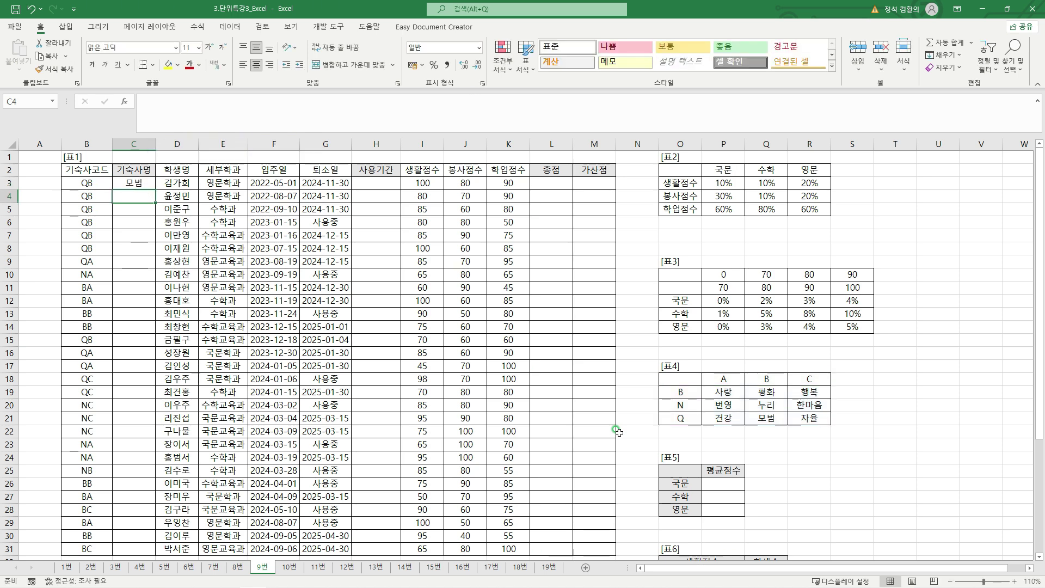
# Fill the INDEX formula in C3 down the 기숙사명 column to row 31.
pyautogui.click(90, 179)
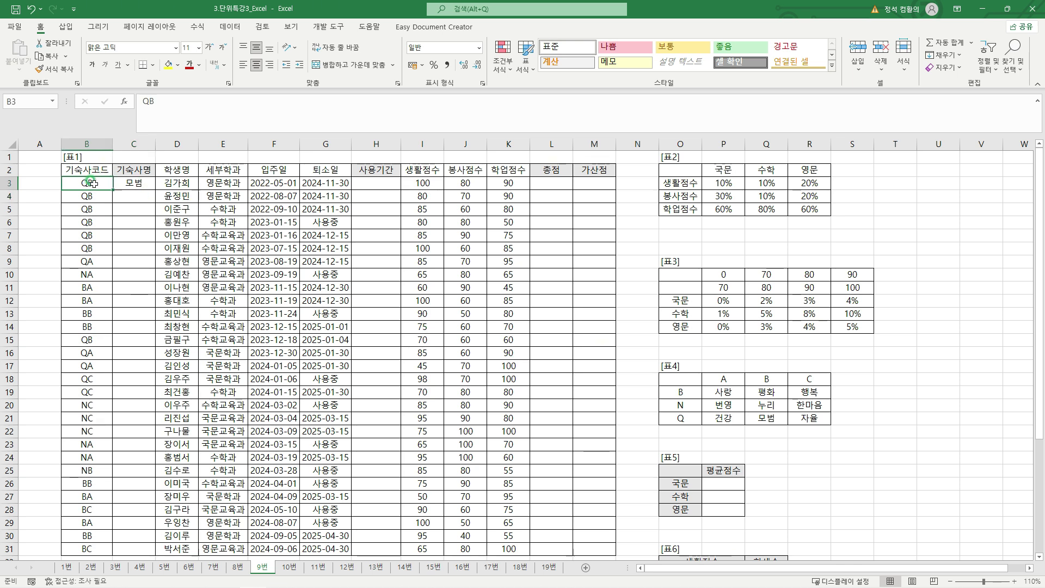
pyautogui.moveTo(674, 411); pyautogui.dragTo(691, 426)
pyautogui.moveTo(757, 369)
pyautogui.mouseDown()
pyautogui.moveTo(776, 389)
pyautogui.moveTo(765, 418)
pyautogui.moveTo(781, 429)
pyautogui.mouseUp()
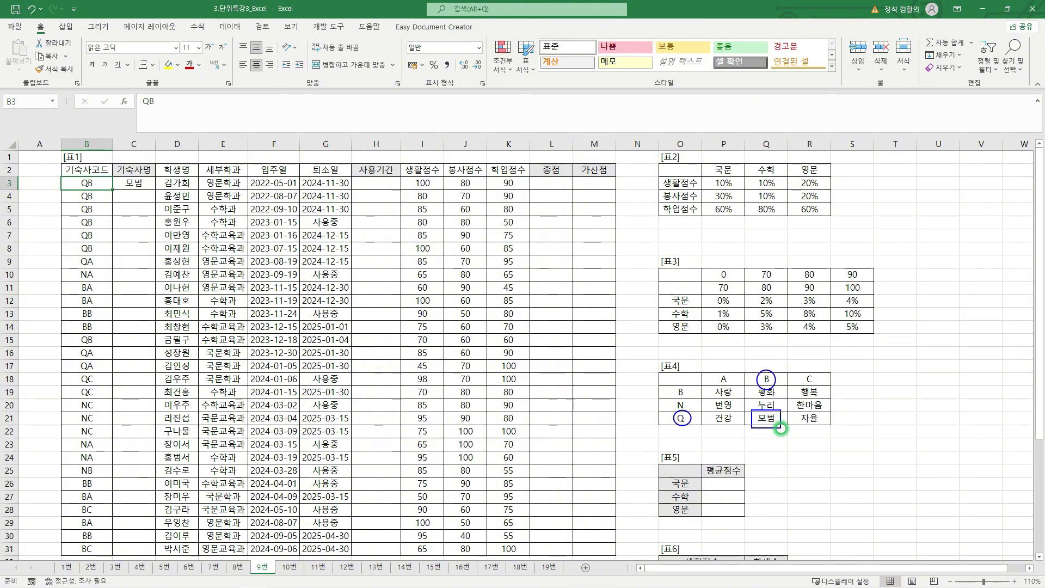
pyautogui.press('Escape')
pyautogui.click(138, 182)
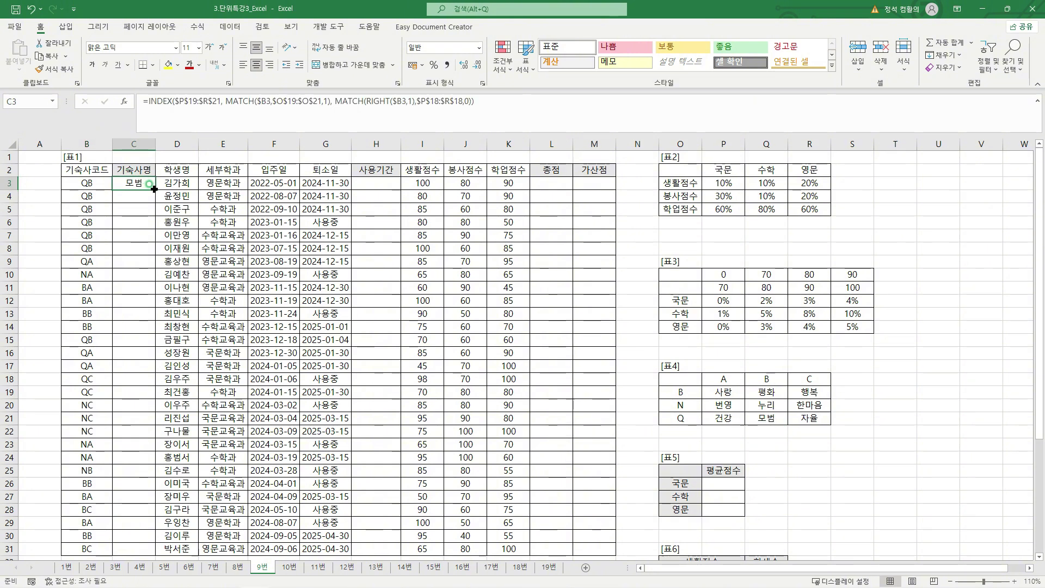
pyautogui.doubleClick(154, 189)
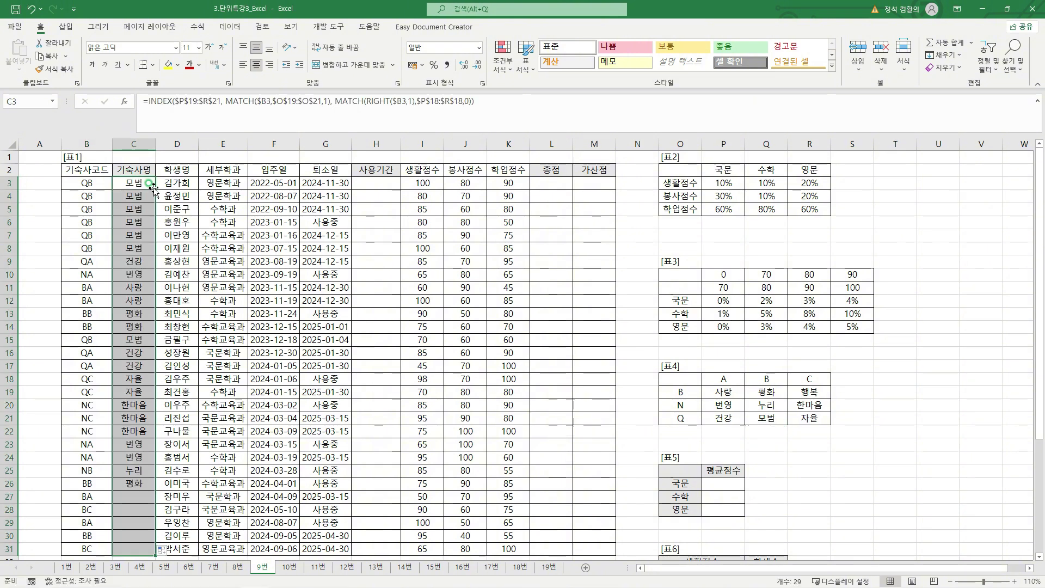
# Check the dormitory name for code NA in row 10 against 표4, and review the INDEX formula in C3.
pyautogui.click(95, 274)
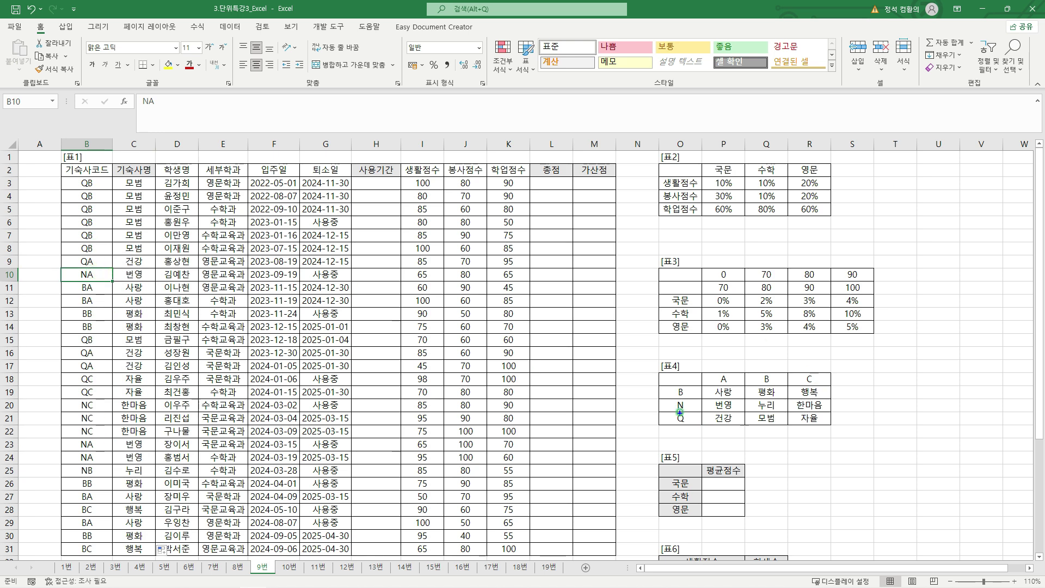
pyautogui.moveTo(689, 403)
pyautogui.mouseDown()
pyautogui.moveTo(739, 375)
pyautogui.moveTo(715, 399)
pyautogui.mouseUp()
pyautogui.moveTo(118, 273)
pyautogui.mouseDown()
pyautogui.moveTo(134, 266)
pyautogui.moveTo(148, 283)
pyautogui.mouseUp()
pyautogui.press('Escape')
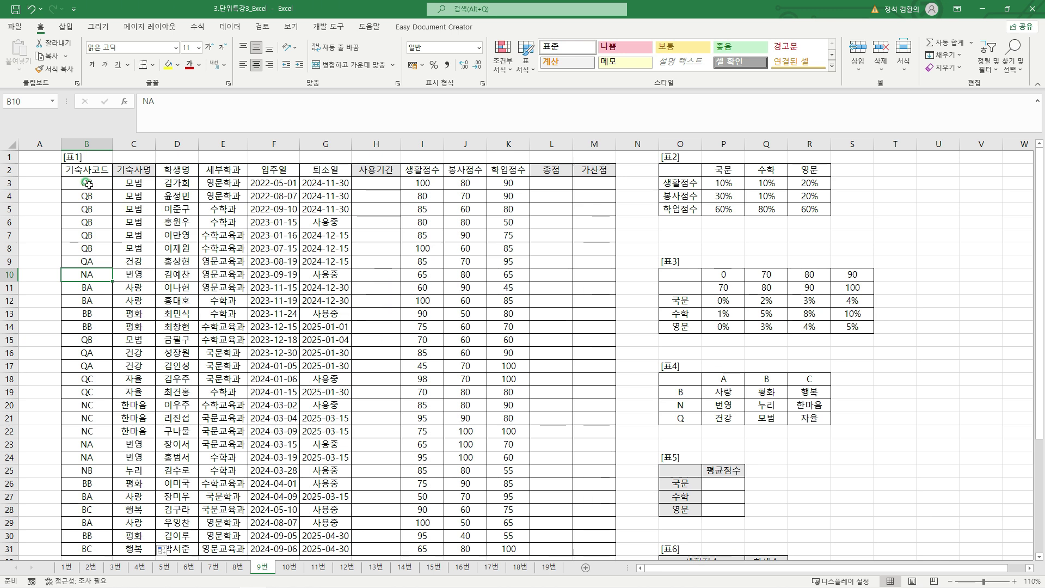
pyautogui.click(87, 184)
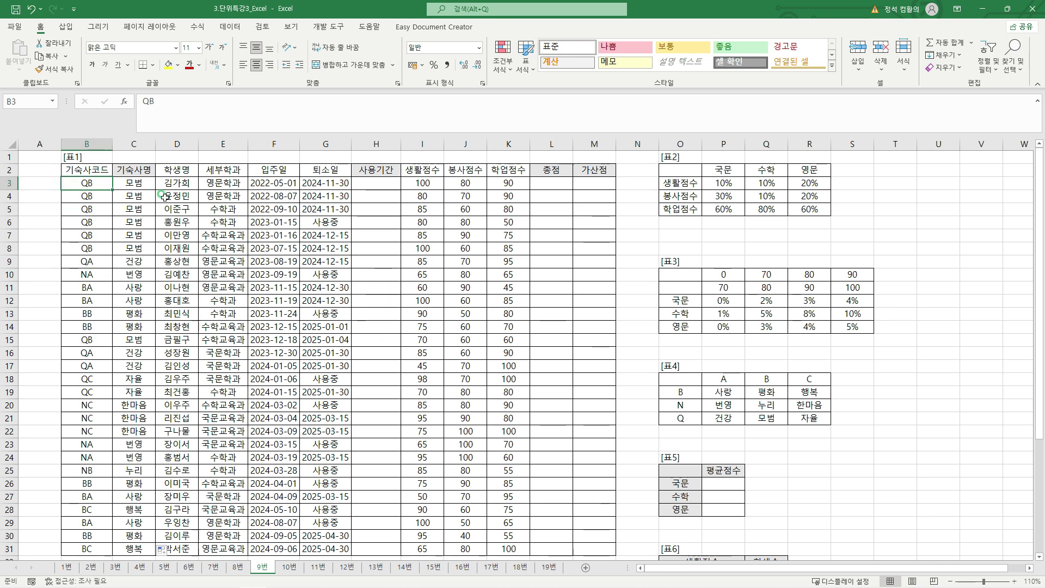
pyautogui.click(141, 183)
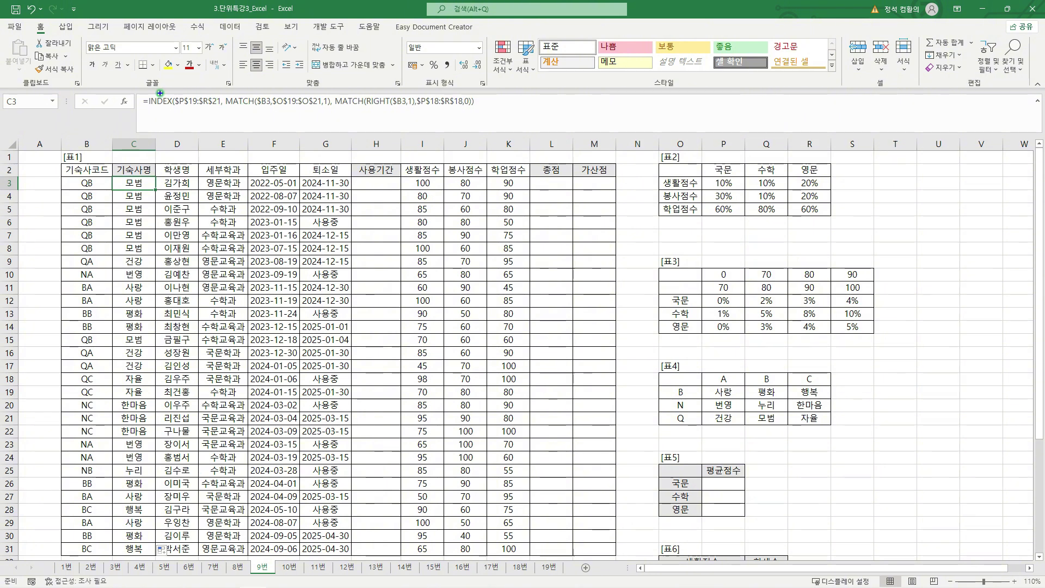
pyautogui.moveTo(154, 93)
pyautogui.mouseDown()
pyautogui.moveTo(208, 83)
pyautogui.moveTo(313, 111)
pyautogui.moveTo(333, 111)
pyautogui.moveTo(326, 93)
pyautogui.moveTo(334, 88)
pyautogui.mouseUp()
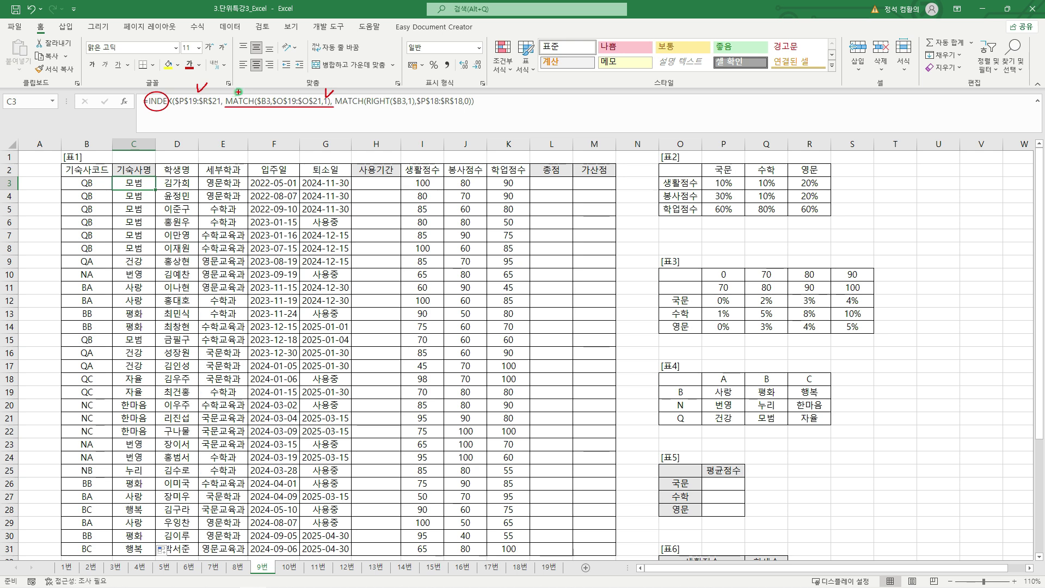
# Copy the first MATCH expression from C3's formula and enter it in A3 as =MATCH($B3,$O$19:$O$21,1).
pyautogui.press('Escape')
pyautogui.moveTo(226, 102); pyautogui.dragTo(331, 103)
pyautogui.hotkey('ctrl', 'c')
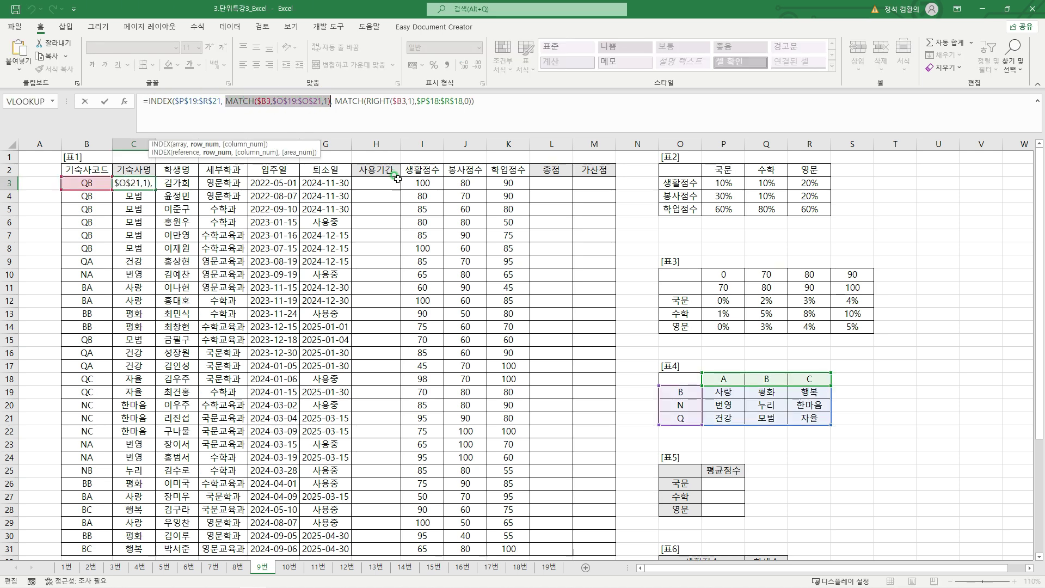
pyautogui.press('Escape')
pyautogui.click(35, 182)
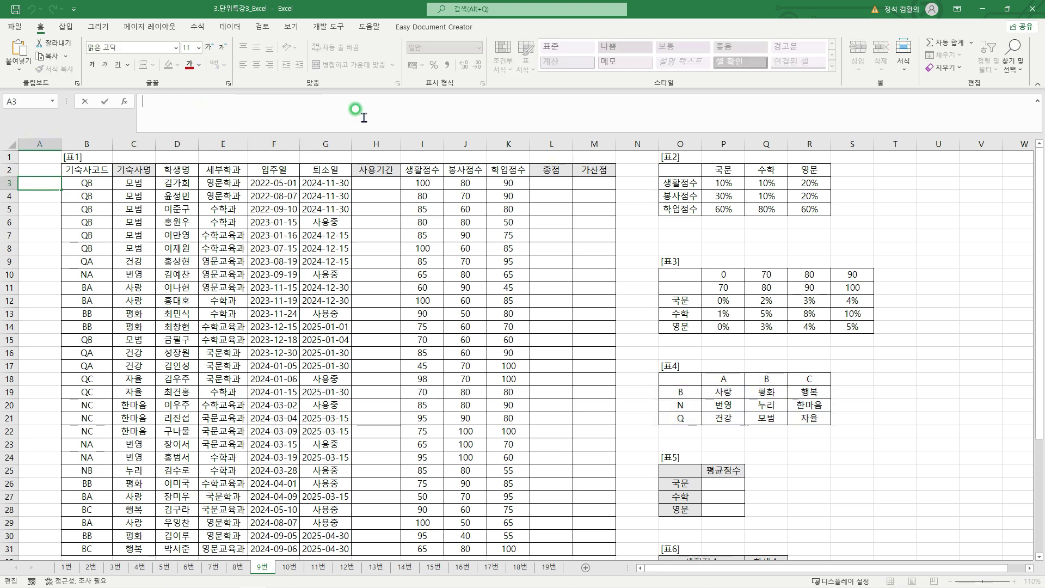
pyautogui.write('=')
pyautogui.hotkey('ctrl', 'v')
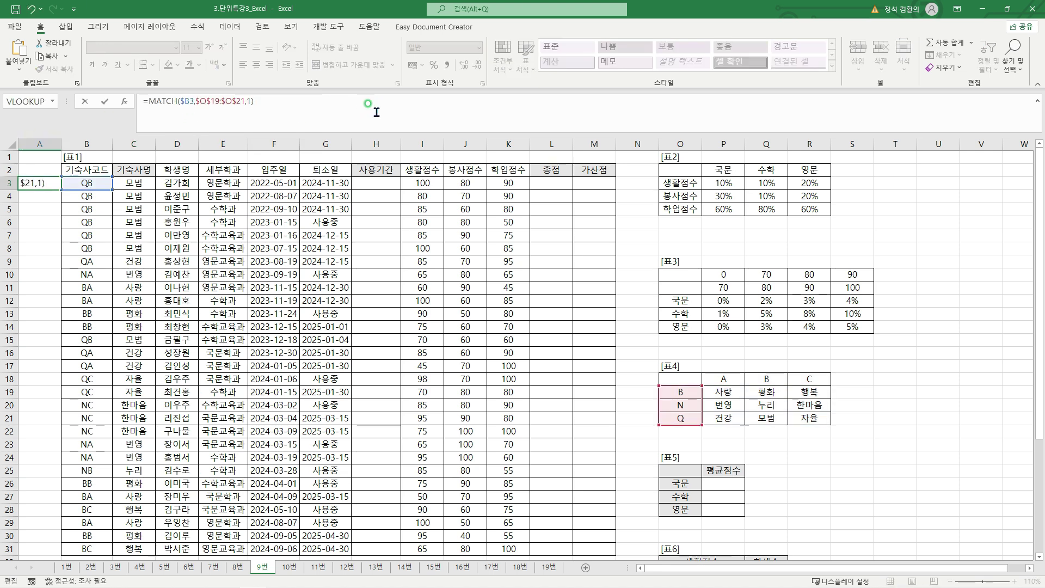
pyautogui.hotkey('ctrl', 'Return')
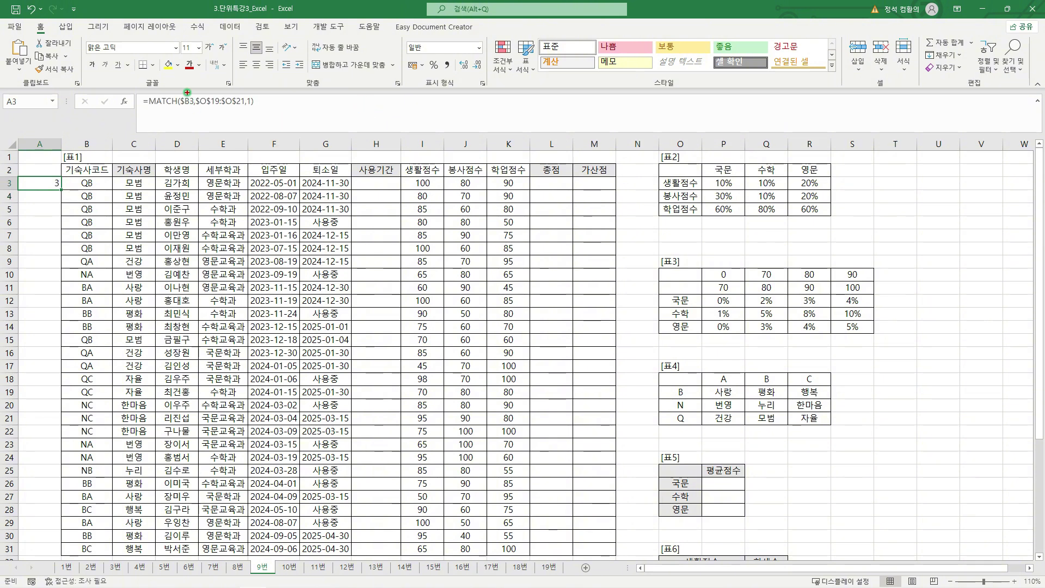
# Fill the MATCH formula from A3 down to A31.
pyautogui.moveTo(78, 178)
pyautogui.mouseDown()
pyautogui.moveTo(91, 189)
pyautogui.moveTo(79, 178)
pyautogui.mouseUp()
pyautogui.moveTo(671, 386)
pyautogui.mouseDown()
pyautogui.moveTo(691, 426)
pyautogui.moveTo(658, 425)
pyautogui.mouseUp()
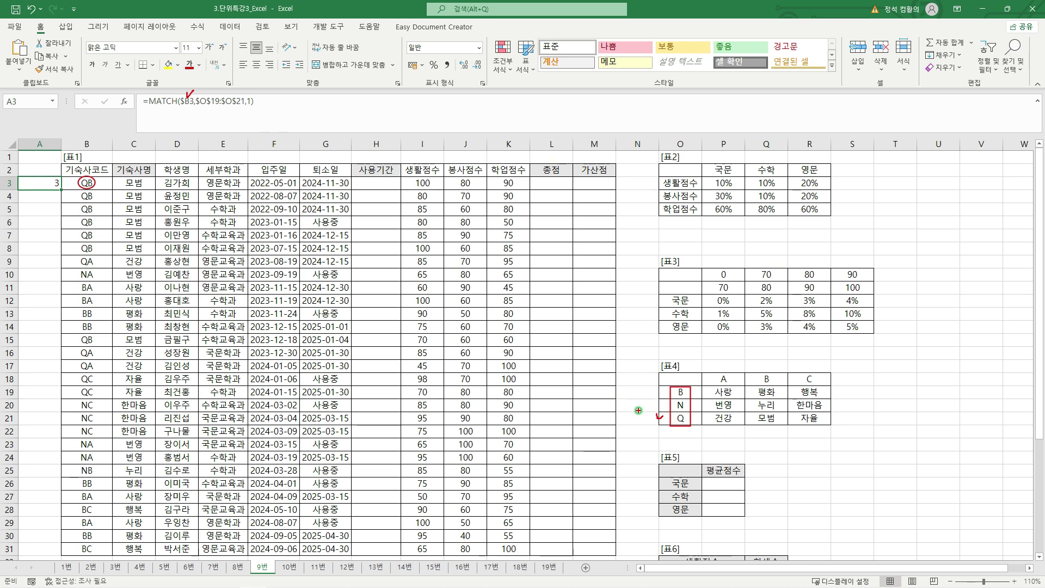
pyautogui.press('Escape')
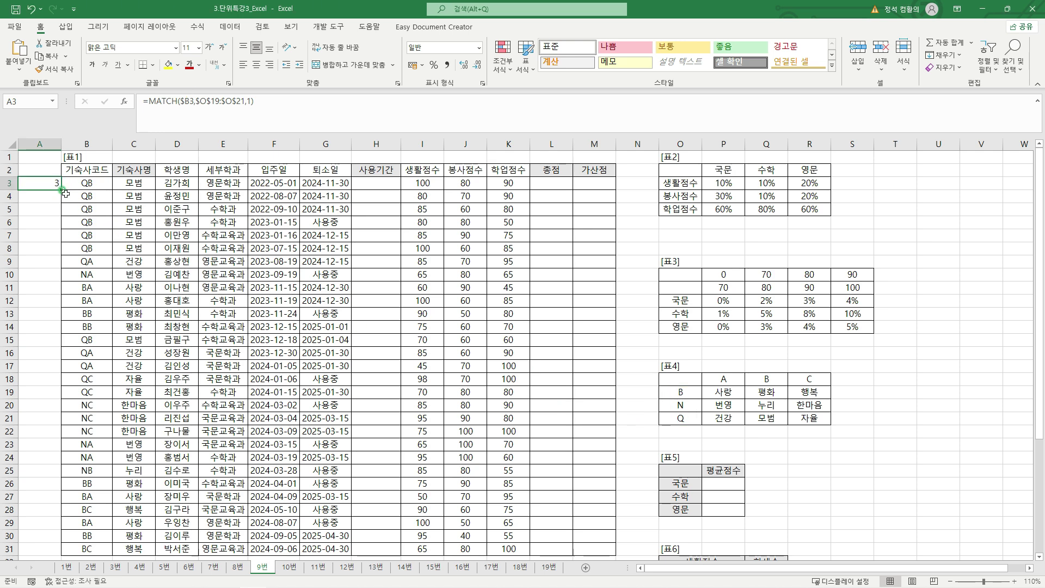
pyautogui.moveTo(61, 189); pyautogui.dragTo(50, 553)
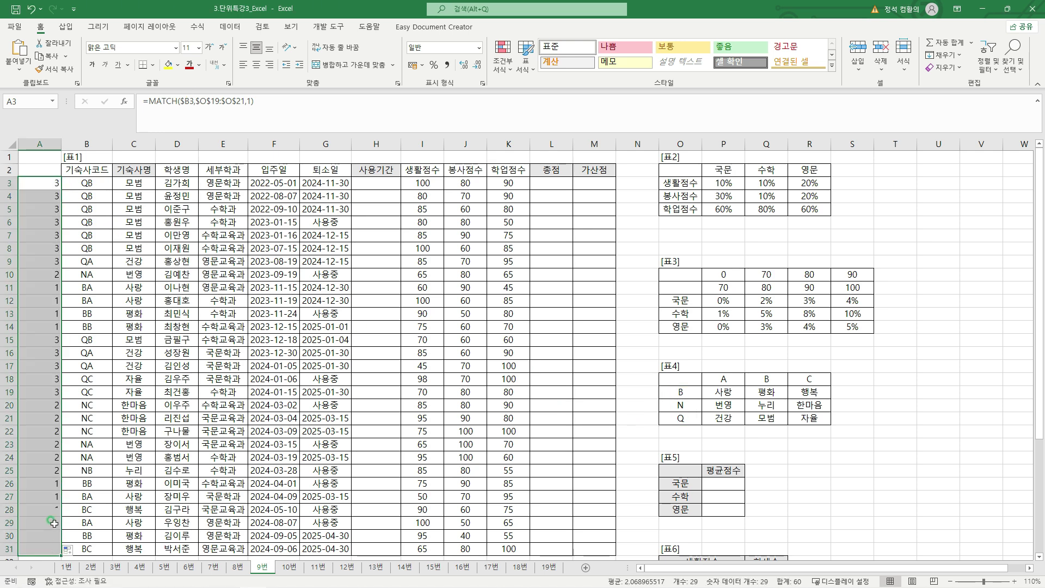
# Compare the MATCH result in A10 for code NA with the position of N in 표4's row headings.
pyautogui.click(51, 275)
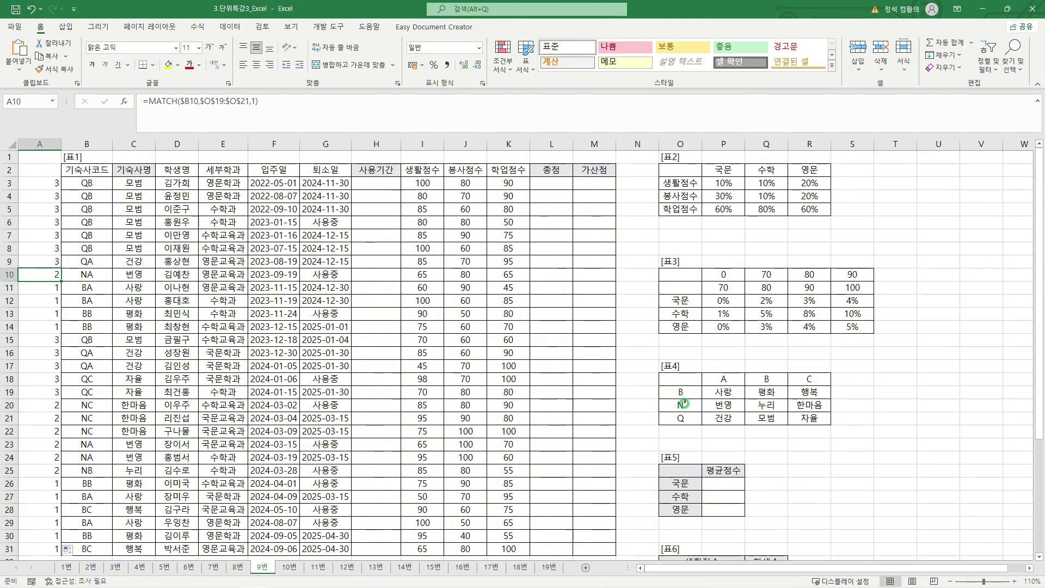
pyautogui.moveTo(684, 402); pyautogui.dragTo(692, 398)
pyautogui.moveTo(49, 267); pyautogui.dragTo(53, 269)
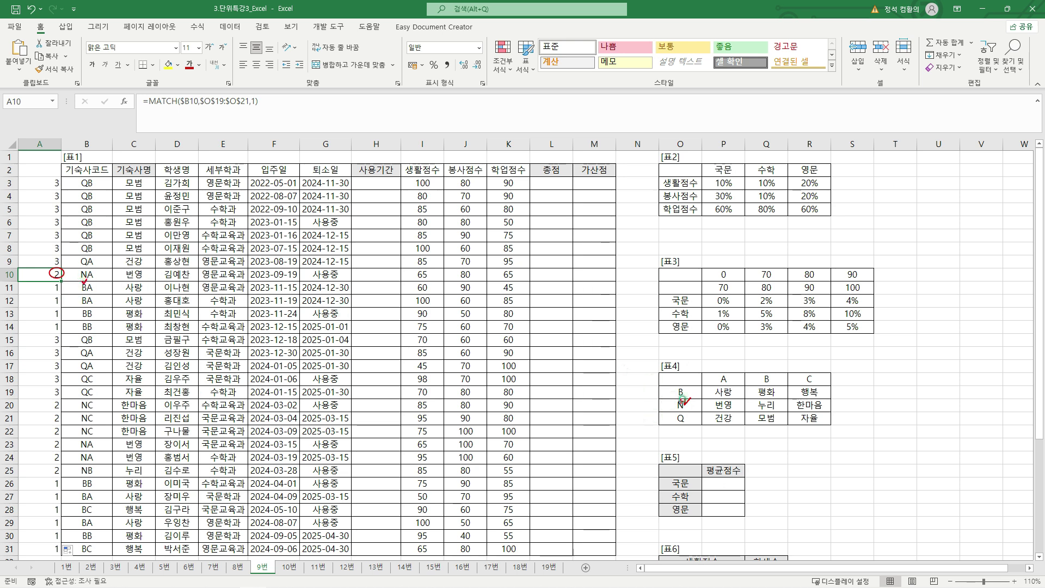
pyautogui.moveTo(54, 282); pyautogui.dragTo(63, 283)
pyautogui.press('Escape')
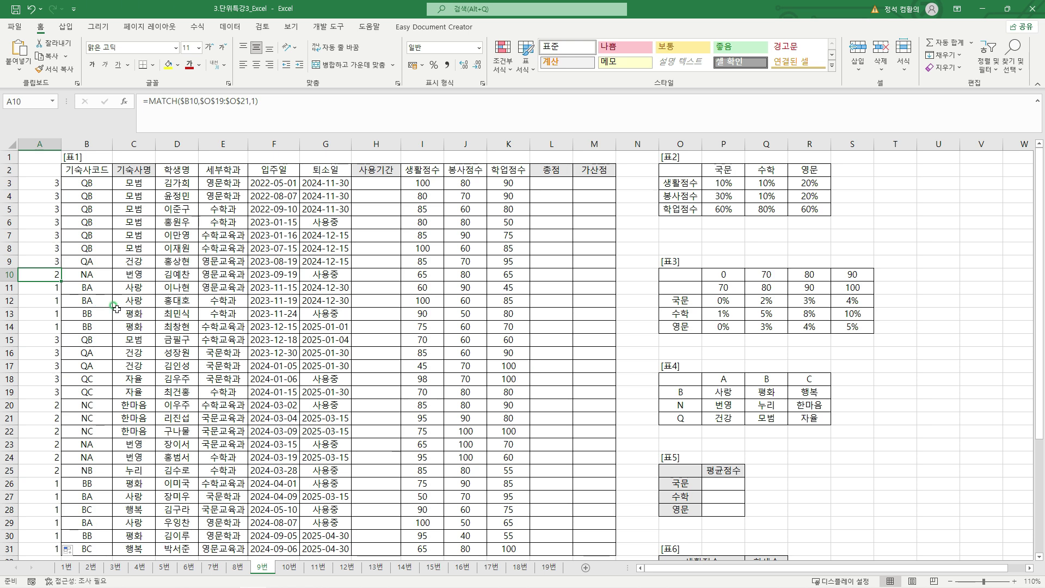
# Clear the helper MATCH formulas from A3:A31.
pyautogui.click(48, 184)
pyautogui.moveTo(48, 184); pyautogui.dragTo(49, 542)
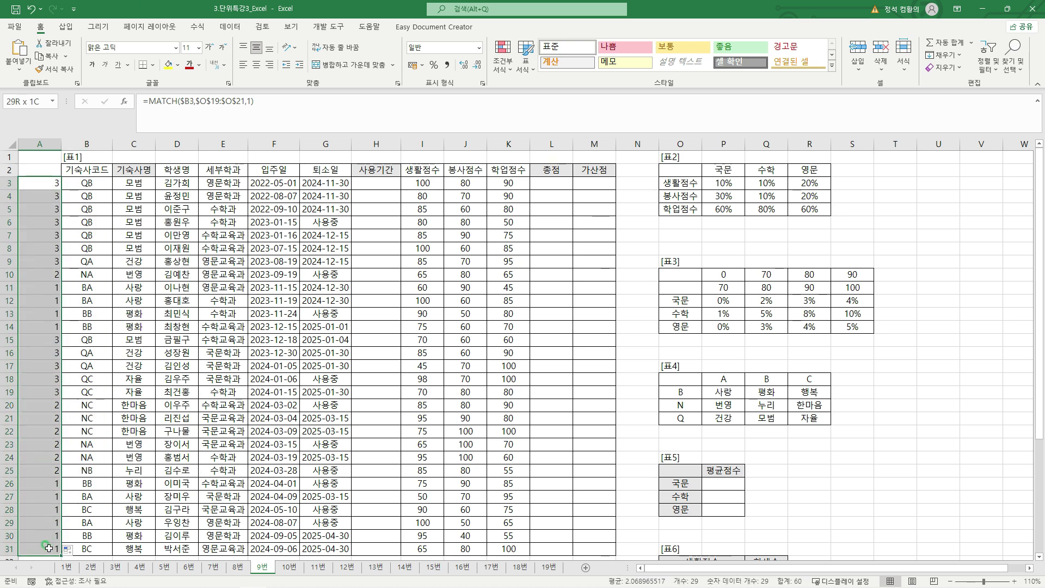
pyautogui.press('Delete')
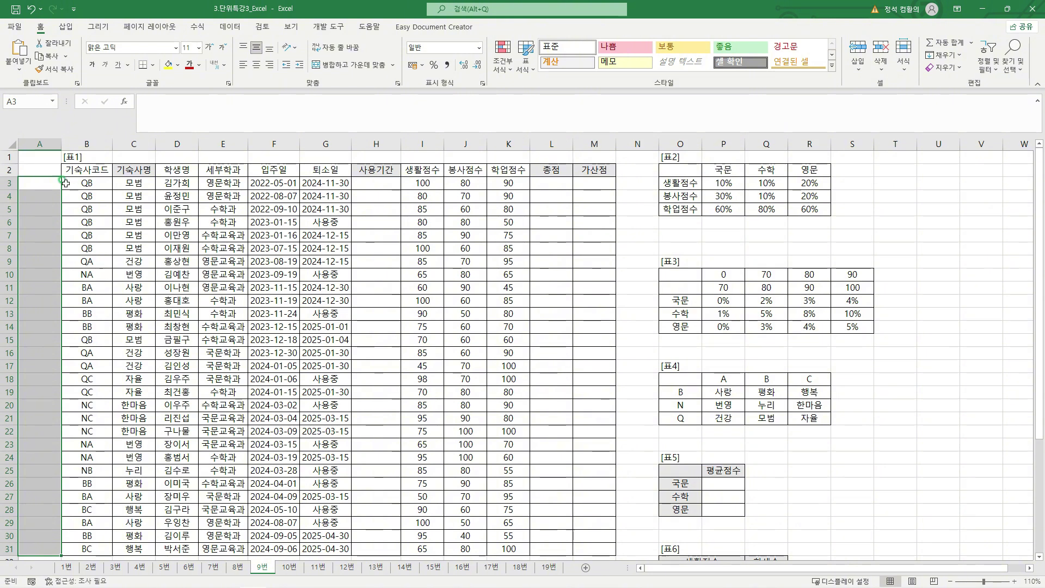
pyautogui.click(48, 159)
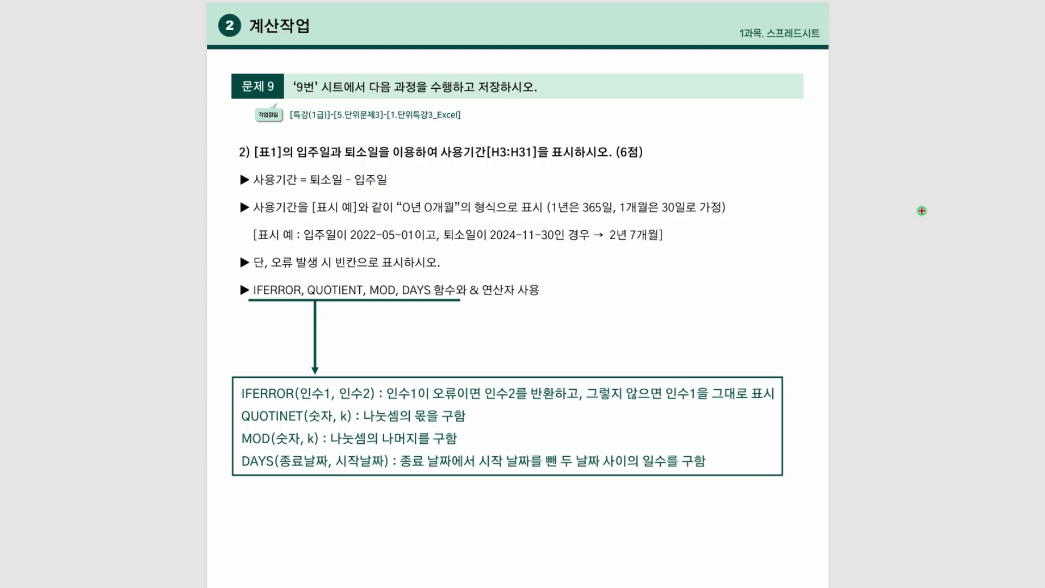
pyautogui.moveTo(293, 160); pyautogui.dragTo(428, 159)
pyautogui.moveTo(487, 144); pyautogui.dragTo(492, 136)
pyautogui.moveTo(488, 134)
pyautogui.mouseDown()
pyautogui.moveTo(496, 140)
pyautogui.moveTo(489, 134)
pyautogui.mouseUp()
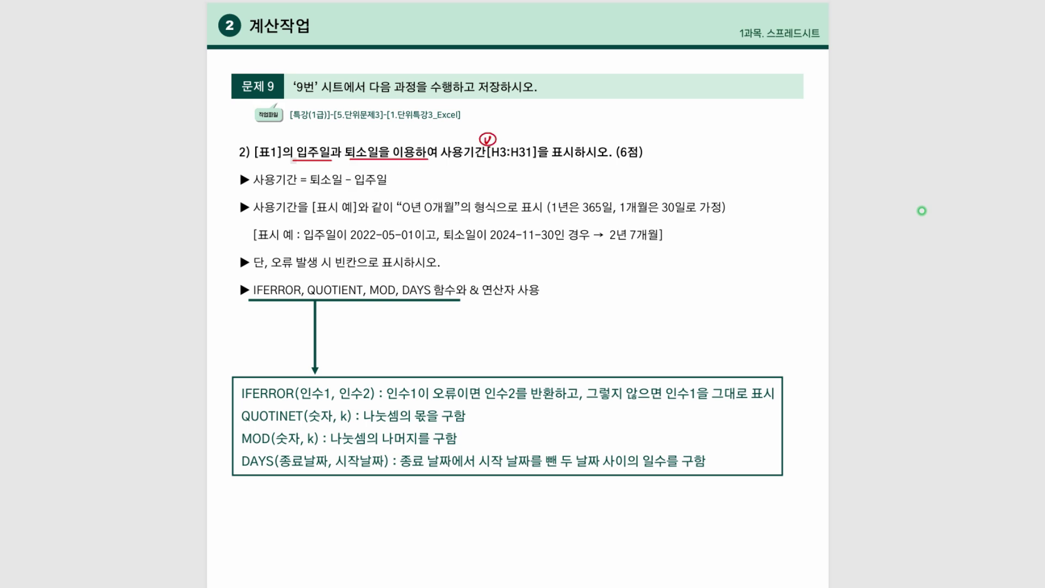
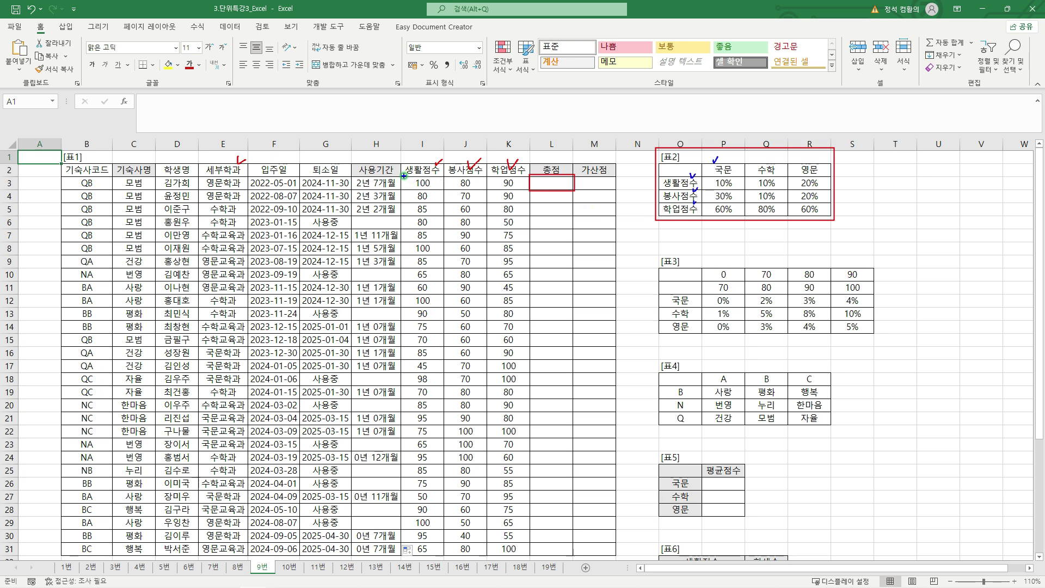
pyautogui.moveTo(403, 175)
pyautogui.mouseDown()
pyautogui.moveTo(441, 191)
pyautogui.moveTo(529, 190)
pyautogui.mouseUp()
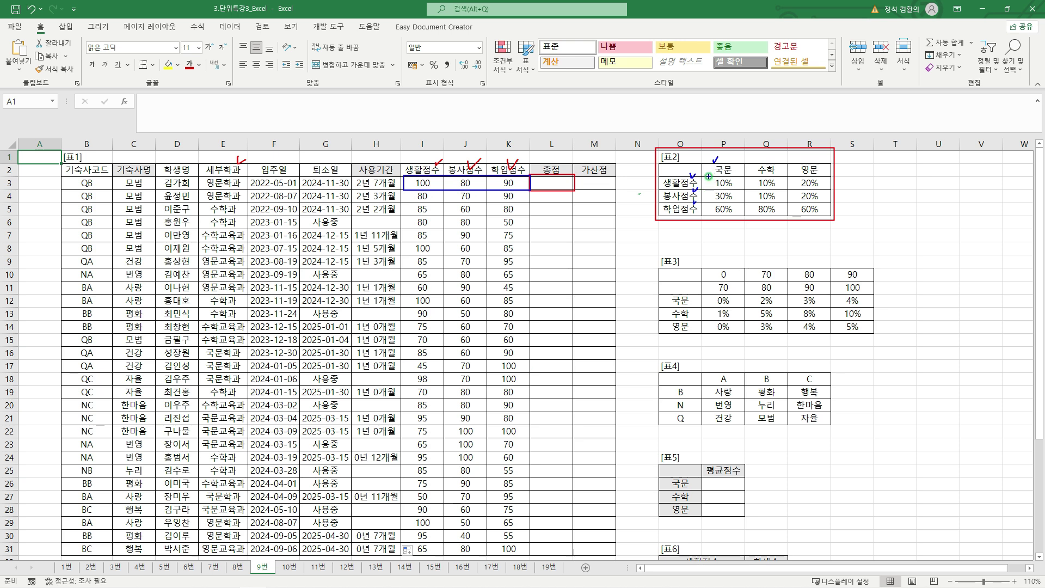
pyautogui.moveTo(709, 176)
pyautogui.mouseDown()
pyautogui.moveTo(733, 215)
pyautogui.moveTo(736, 180)
pyautogui.moveTo(737, 217)
pyautogui.mouseUp()
pyautogui.press('Escape')
# Begin the 총점 formula in L3 with SUMPRODUCT and a nested TRANSPOSE function as its first array.
pyautogui.click(549, 184)
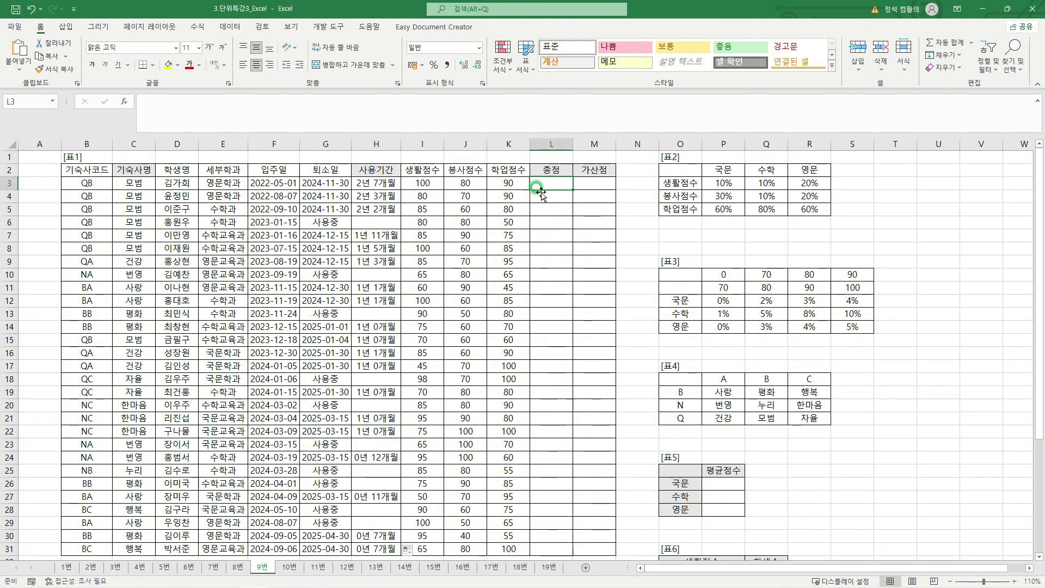
pyautogui.click(304, 107)
pyautogui.write('=S')
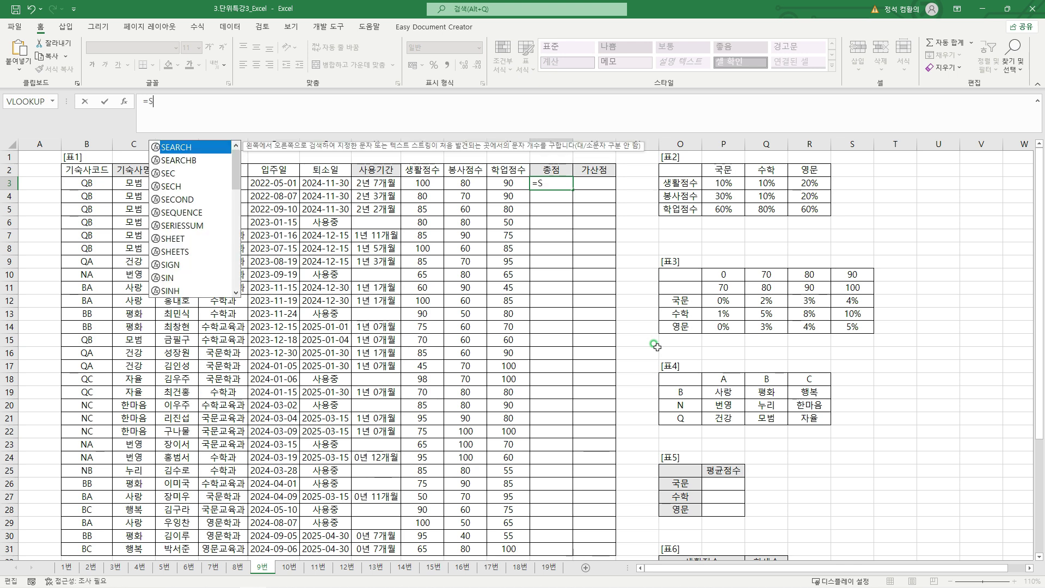
pyautogui.write('UMPRODUCT(')
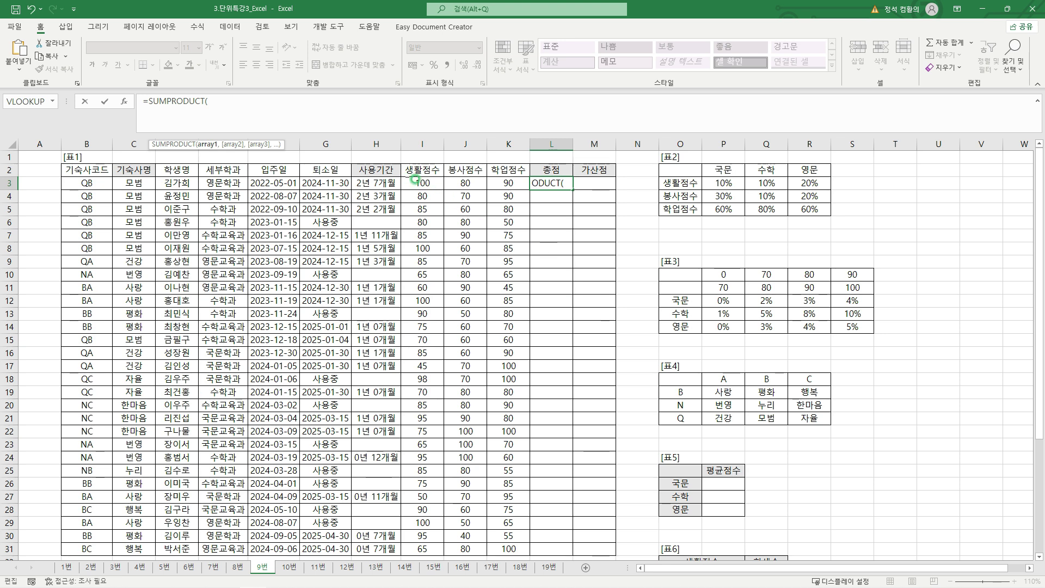
pyautogui.moveTo(404, 176); pyautogui.dragTo(527, 188)
pyautogui.click(245, 99)
pyautogui.write('TRAN')
pyautogui.press('Tab')
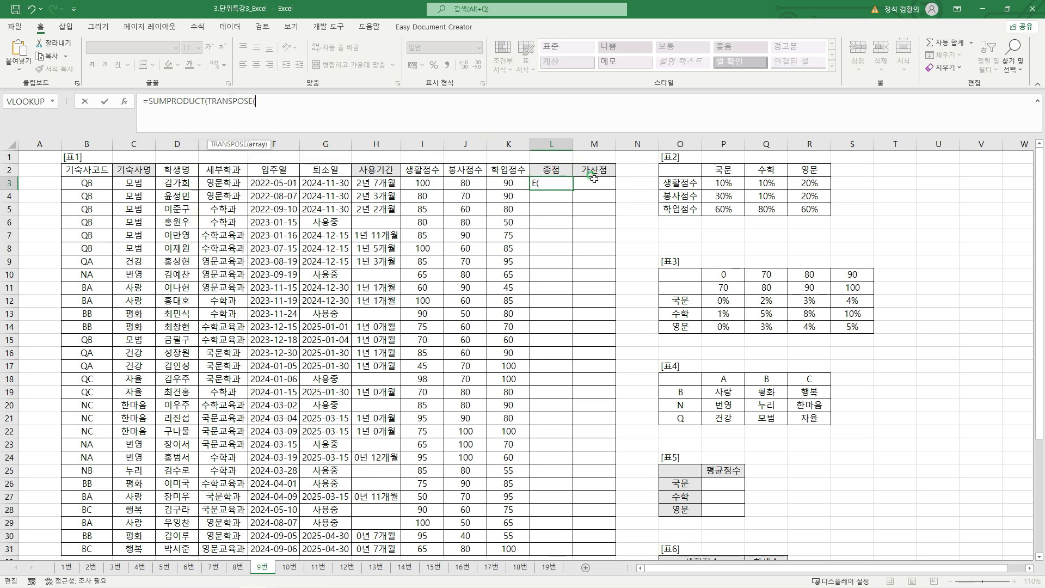
# Give TRANSPOSE the first student's three scores as $I3:$K3, locking only the columns, and close the function.
pyautogui.moveTo(423, 182); pyautogui.dragTo(510, 184)
pyautogui.press('F4')
pyautogui.press('F4')
pyautogui.press('F4')
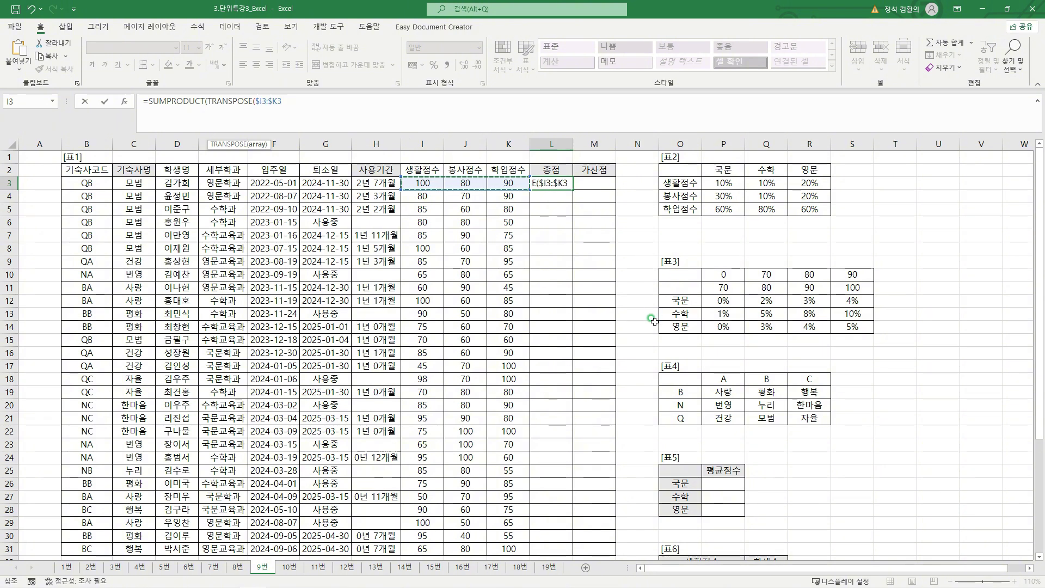
pyautogui.write(')')
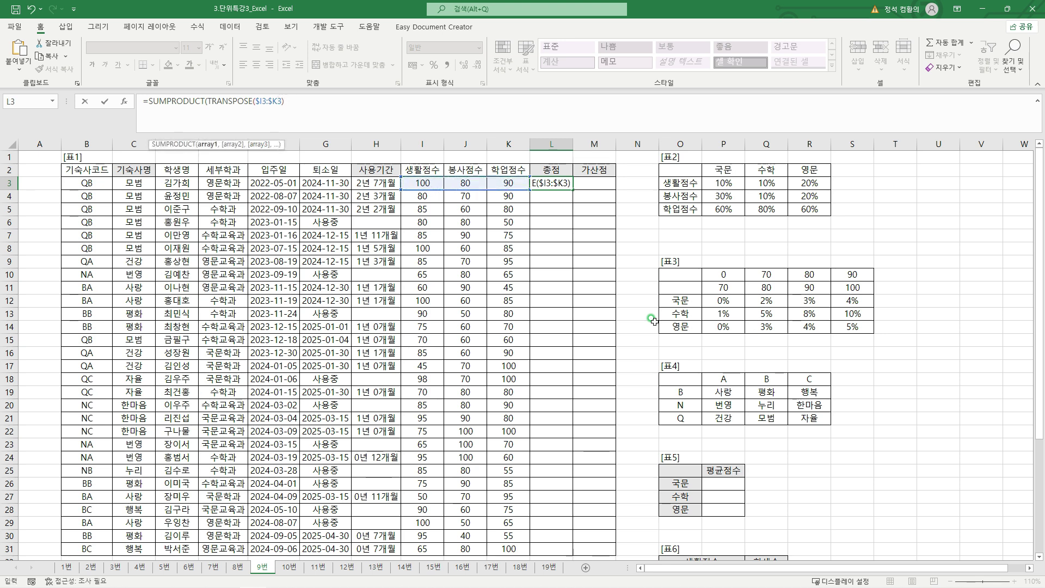
pyautogui.moveTo(404, 177)
pyautogui.mouseDown()
pyautogui.moveTo(530, 192)
pyautogui.moveTo(551, 244)
pyautogui.mouseUp()
pyautogui.moveTo(552, 196); pyautogui.dragTo(557, 182)
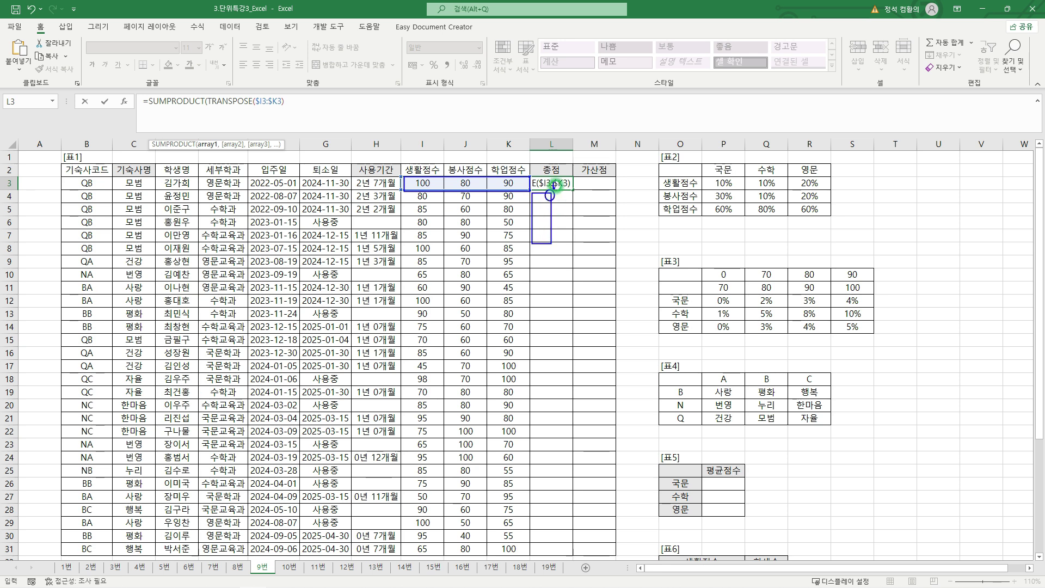
pyautogui.moveTo(709, 175); pyautogui.dragTo(736, 216)
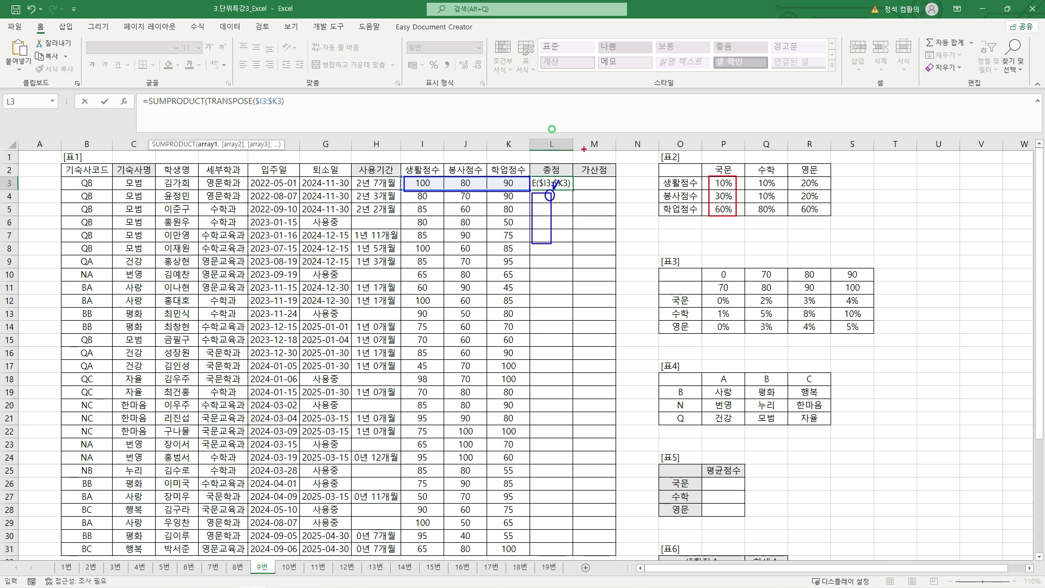
pyautogui.press('Escape')
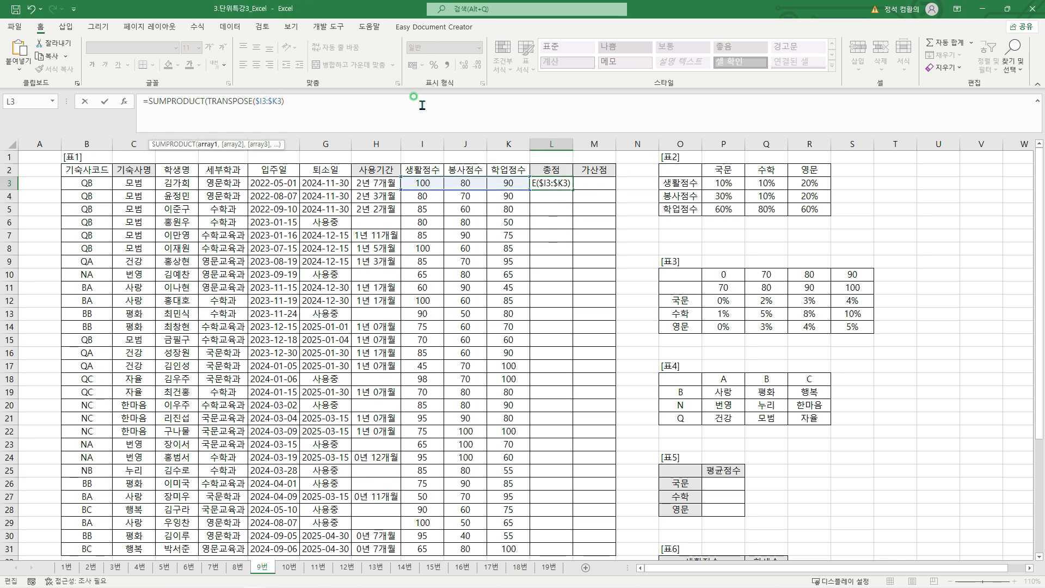
# Add OFFSET as SUMPRODUCT's second array, with 표2's corner cell $O$2 as its absolute reference.
pyautogui.write(',')
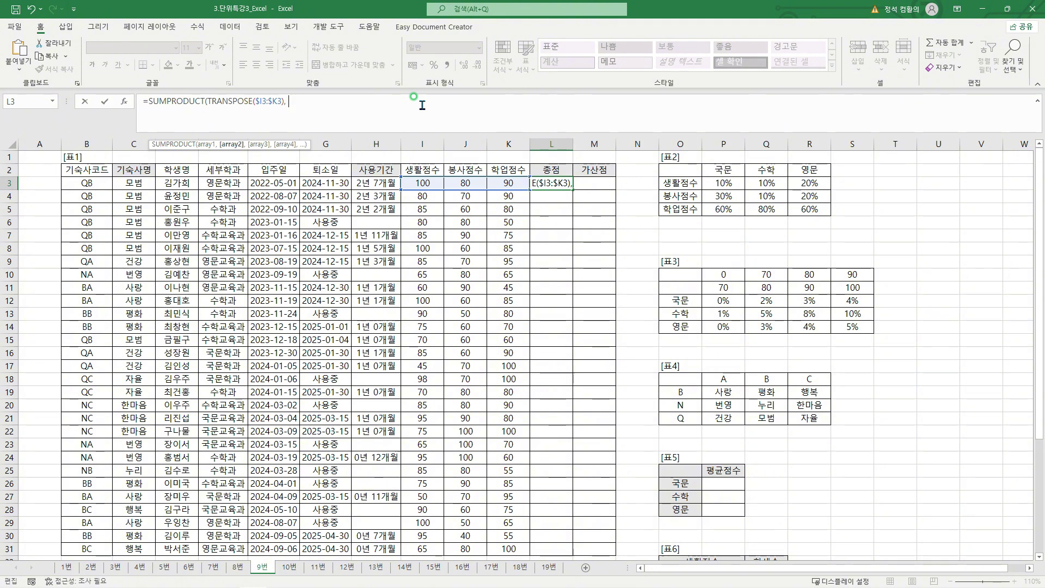
pyautogui.write(' OFFSET(')
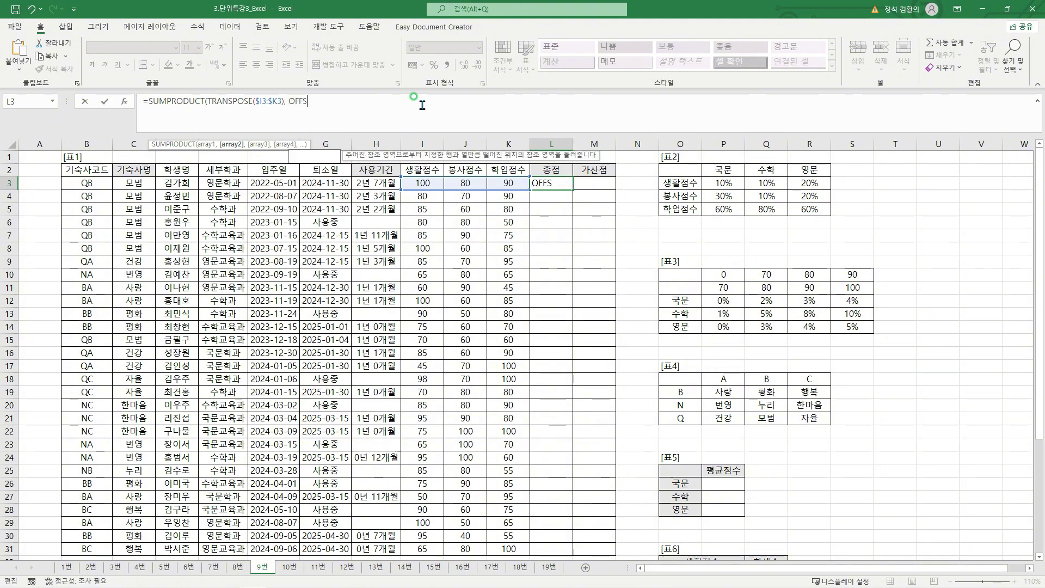
pyautogui.click(663, 166)
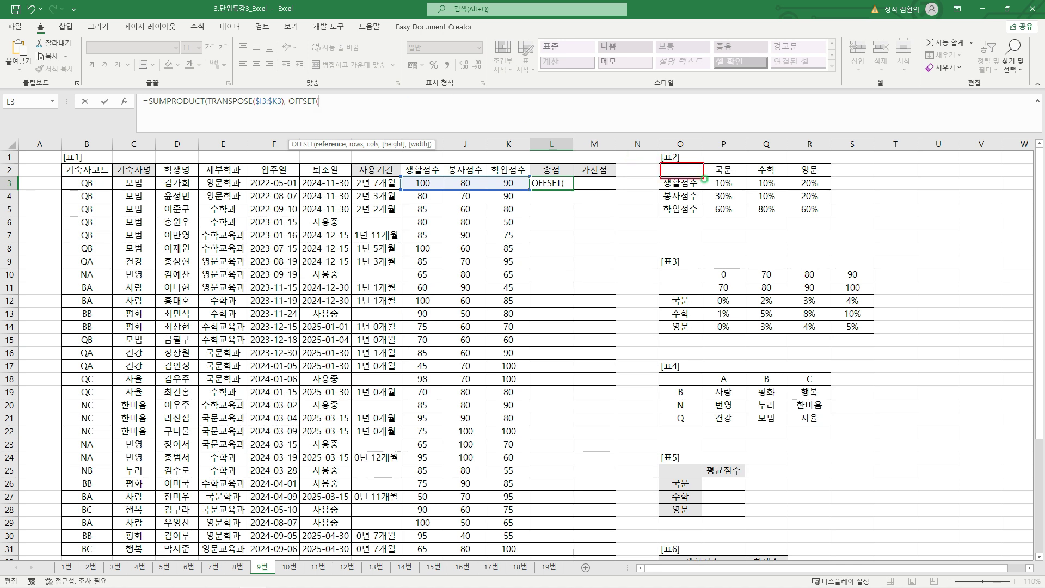
pyautogui.click(696, 174)
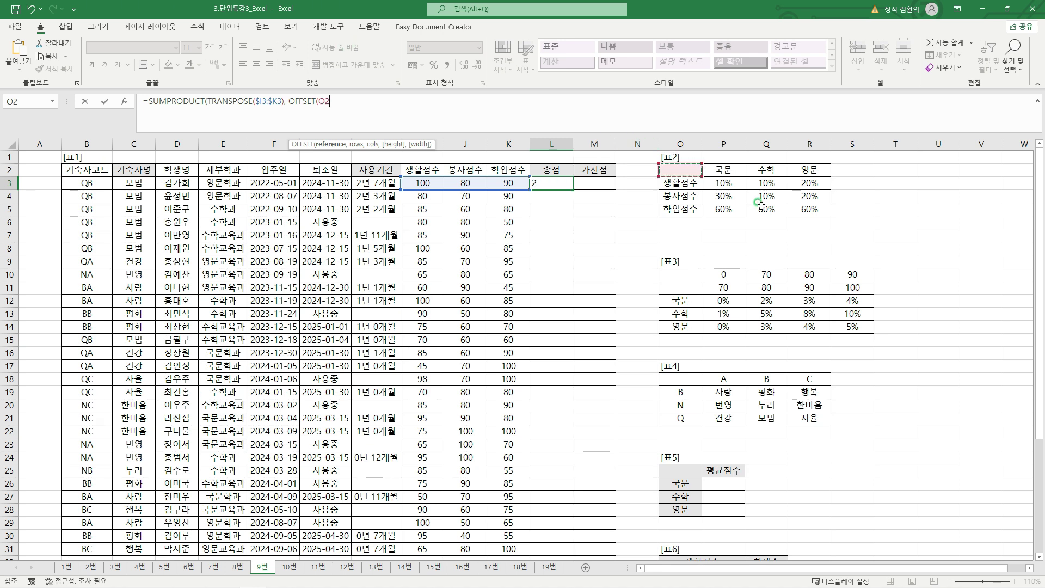
pyautogui.press('F4')
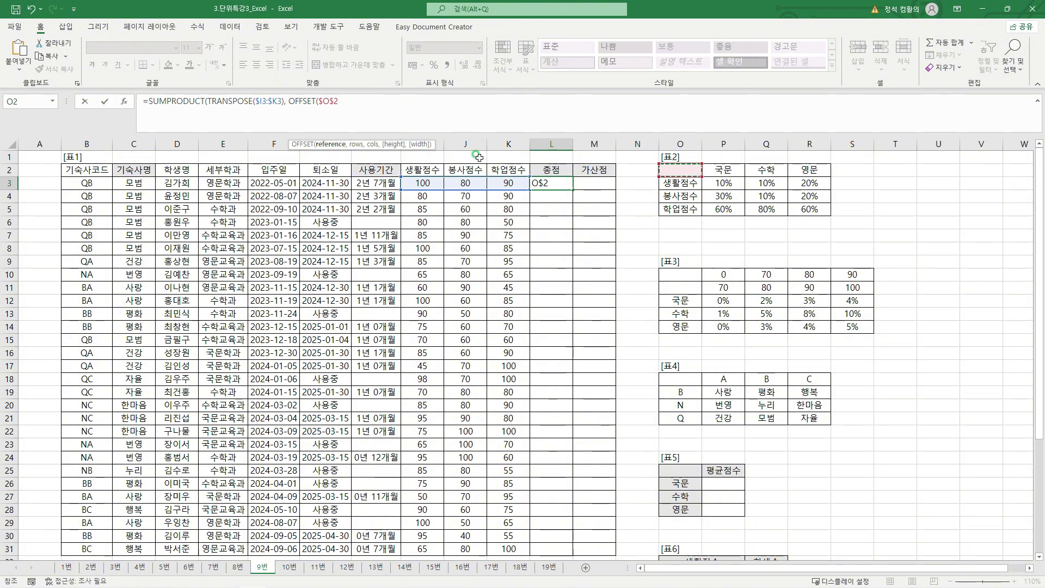
pyautogui.write(',')
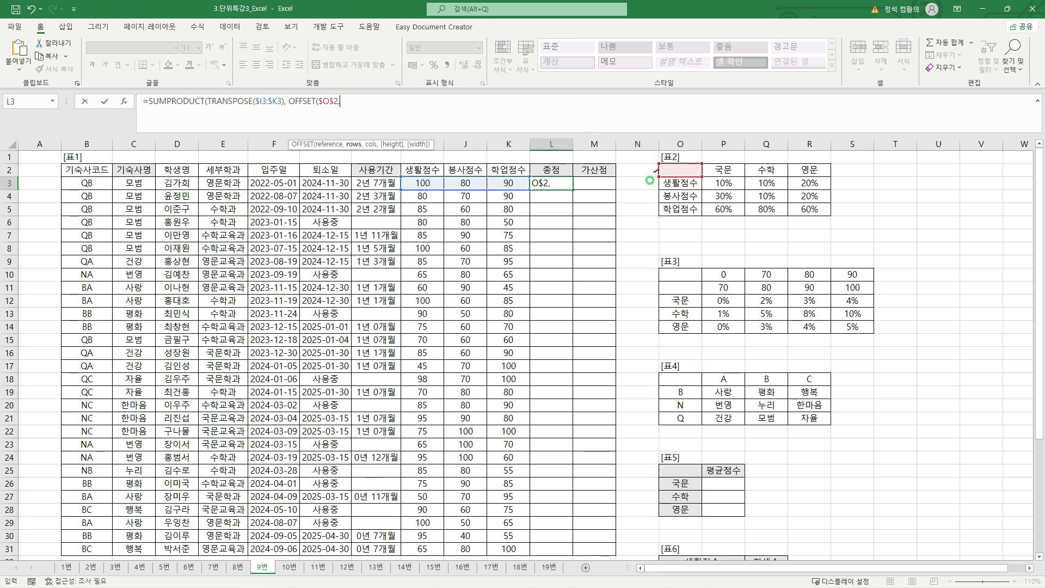
pyautogui.moveTo(650, 180)
pyautogui.mouseDown()
pyautogui.moveTo(699, 180)
pyautogui.moveTo(740, 158)
pyautogui.moveTo(736, 214)
pyautogui.mouseUp()
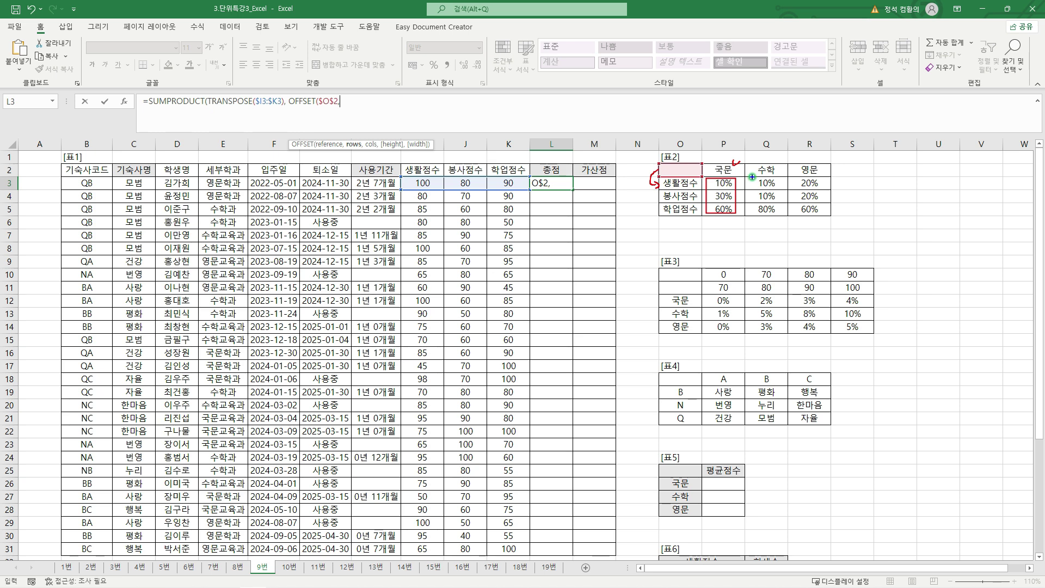
pyautogui.moveTo(752, 176)
pyautogui.mouseDown()
pyautogui.moveTo(772, 214)
pyautogui.moveTo(779, 185)
pyautogui.moveTo(753, 176)
pyautogui.mouseUp()
pyautogui.moveTo(799, 179)
pyautogui.mouseDown()
pyautogui.moveTo(807, 194)
pyautogui.moveTo(823, 176)
pyautogui.moveTo(820, 217)
pyautogui.mouseUp()
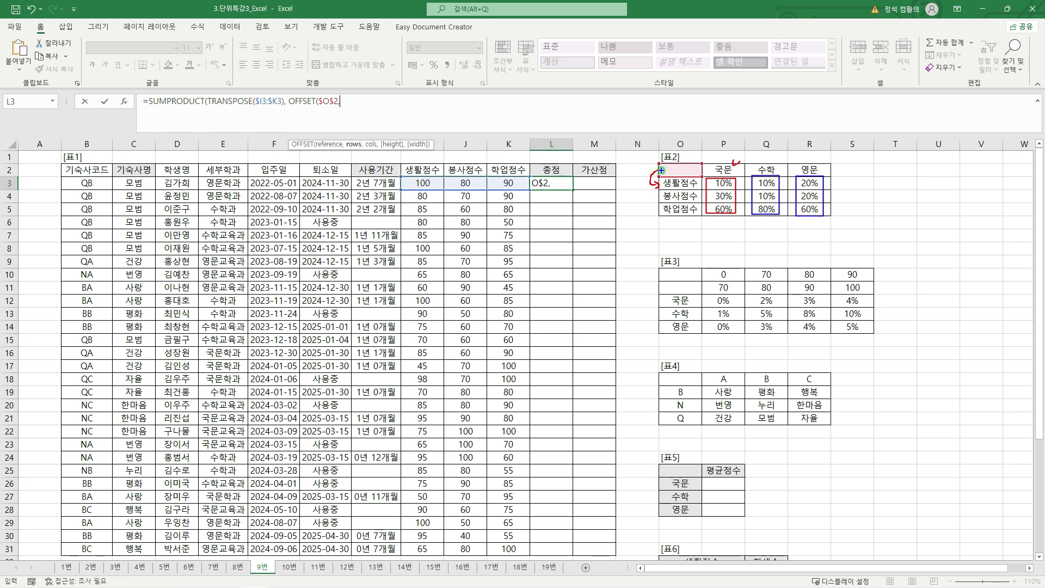
pyautogui.moveTo(662, 170); pyautogui.dragTo(655, 184)
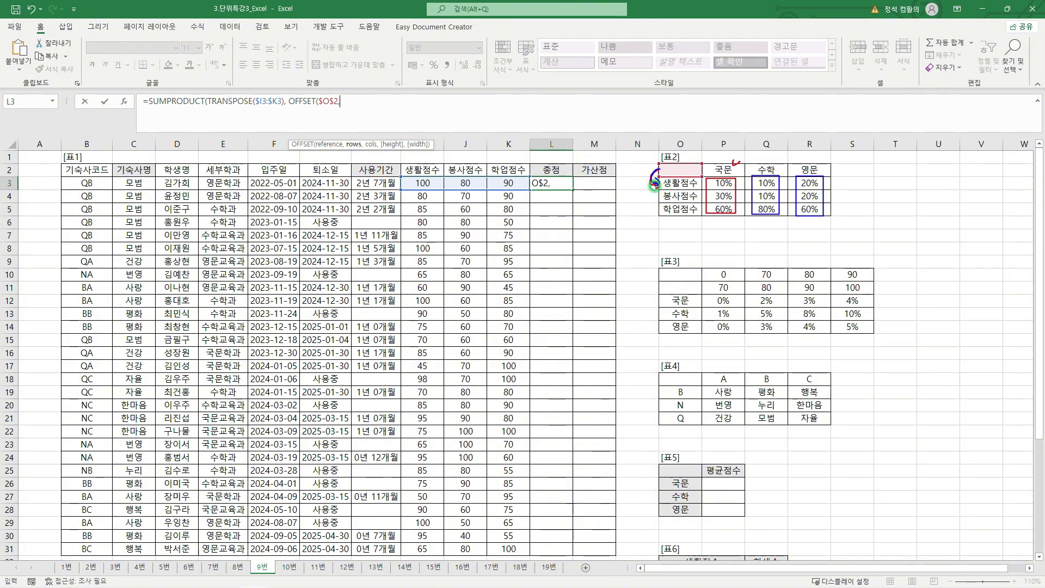
pyautogui.press('Escape')
# Set OFFSET's row offset to 1 and begin a MATCH function for its column offset.
pyautogui.write('1')
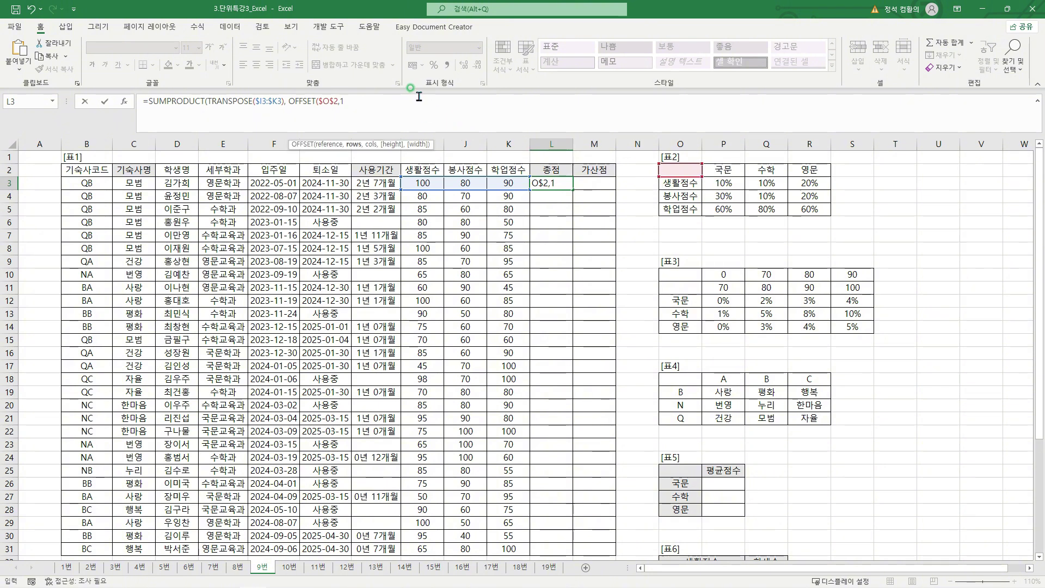
pyautogui.write(',')
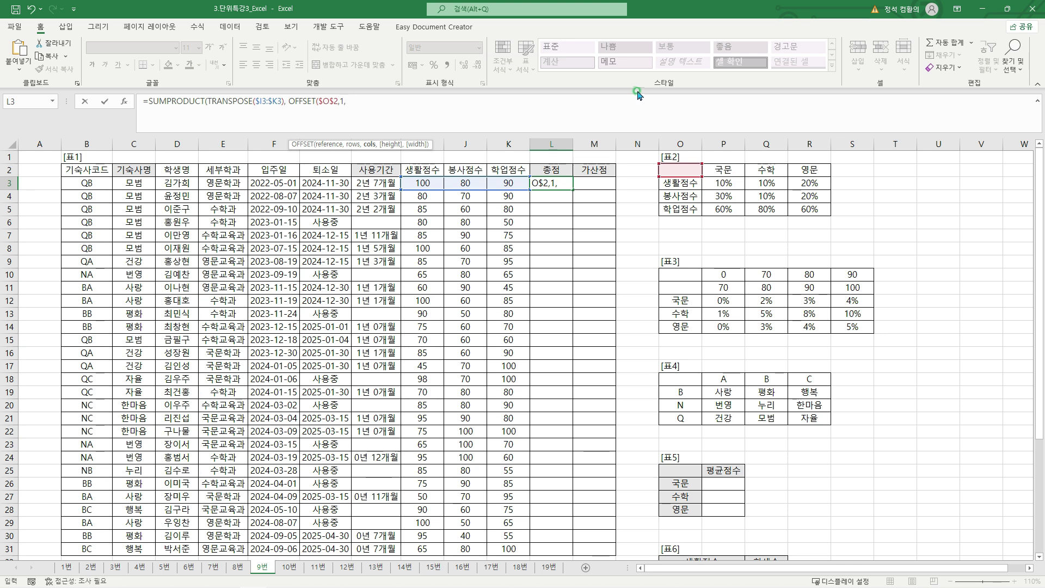
pyautogui.moveTo(659, 169); pyautogui.dragTo(657, 187)
pyautogui.moveTo(679, 178); pyautogui.dragTo(756, 171)
pyautogui.press('Escape')
pyautogui.click(410, 111)
pyautogui.write('MATCH(')
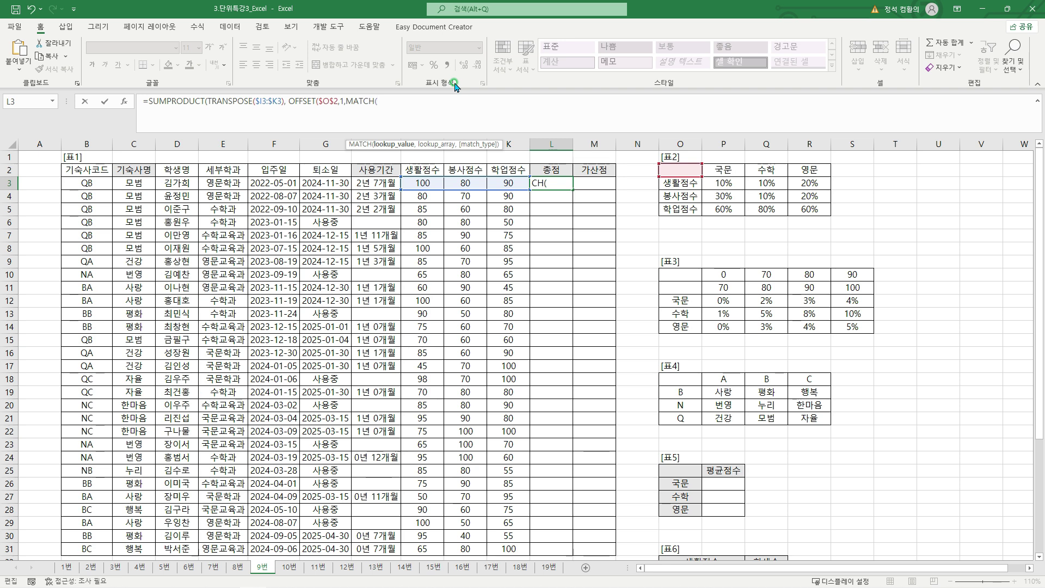
# Use LEFT($E3,2) as MATCH's lookup value to take the first two characters of the 세부학과 entry.
pyautogui.write('LEFT(')
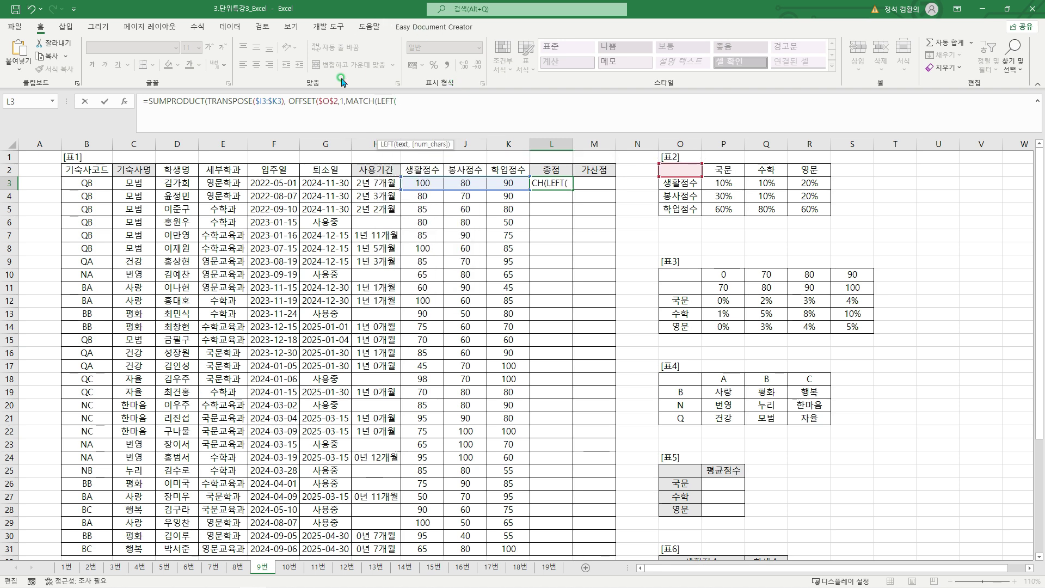
pyautogui.click(215, 180)
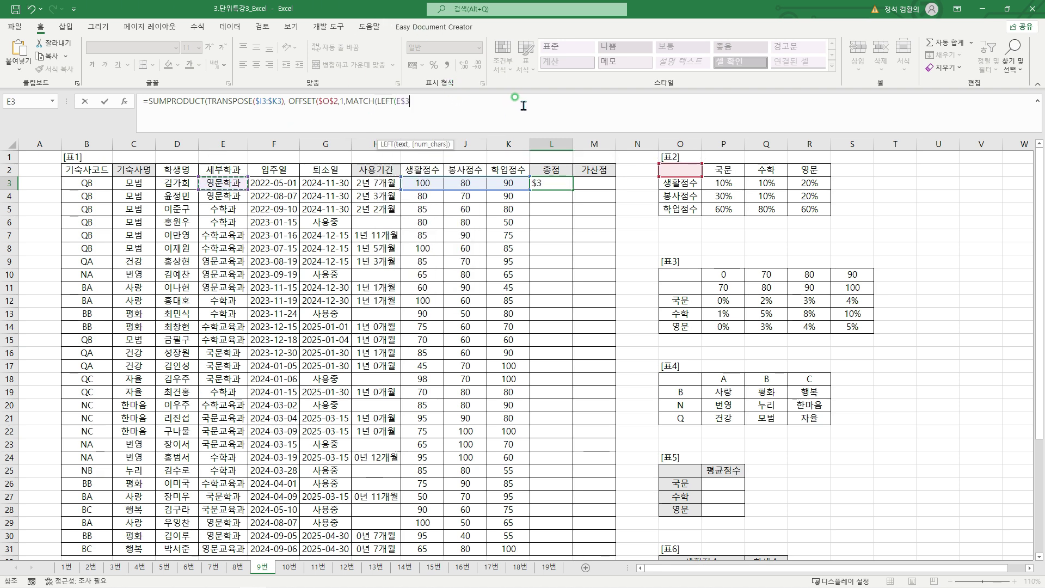
pyautogui.press('F4')
pyautogui.press('F4')
pyautogui.press('F4')
pyautogui.write(',2)')
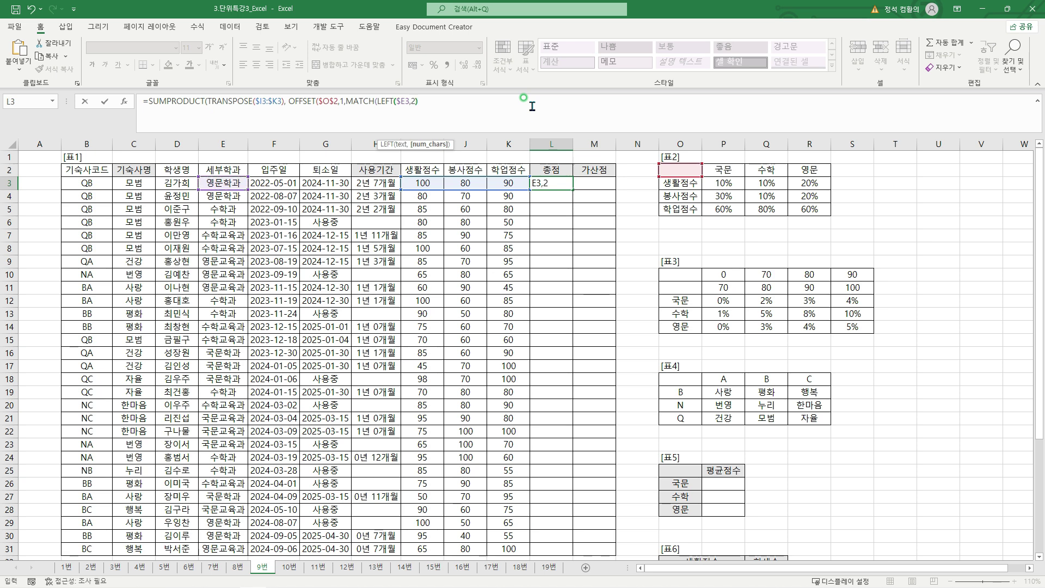
pyautogui.write(',')
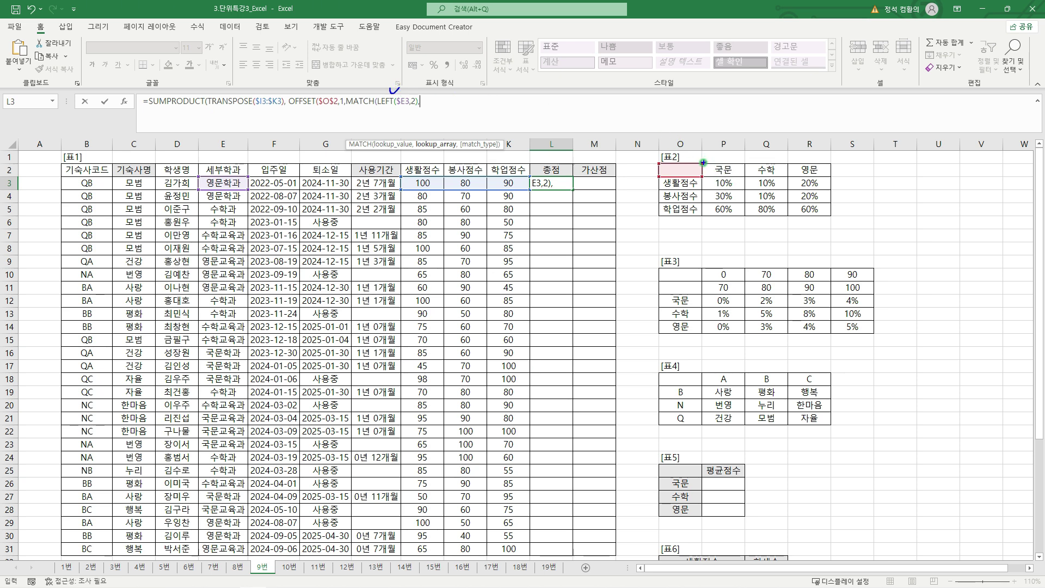
# Set MATCH's lookup array to 표2's column headings $P$2:$R$2 and its match type to 0.
pyautogui.moveTo(704, 162); pyautogui.dragTo(817, 171)
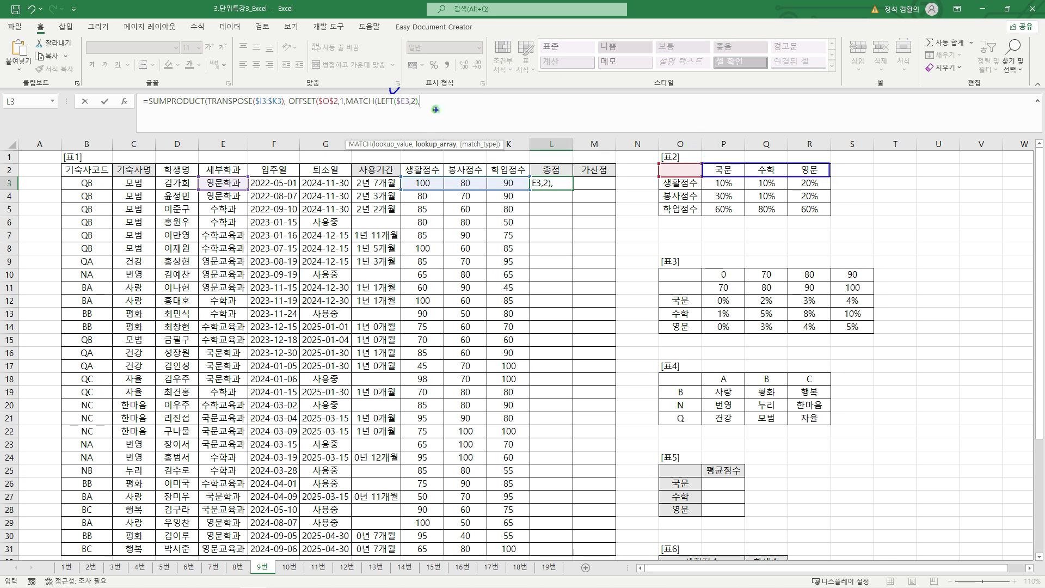
pyautogui.moveTo(718, 169); pyautogui.dragTo(814, 170)
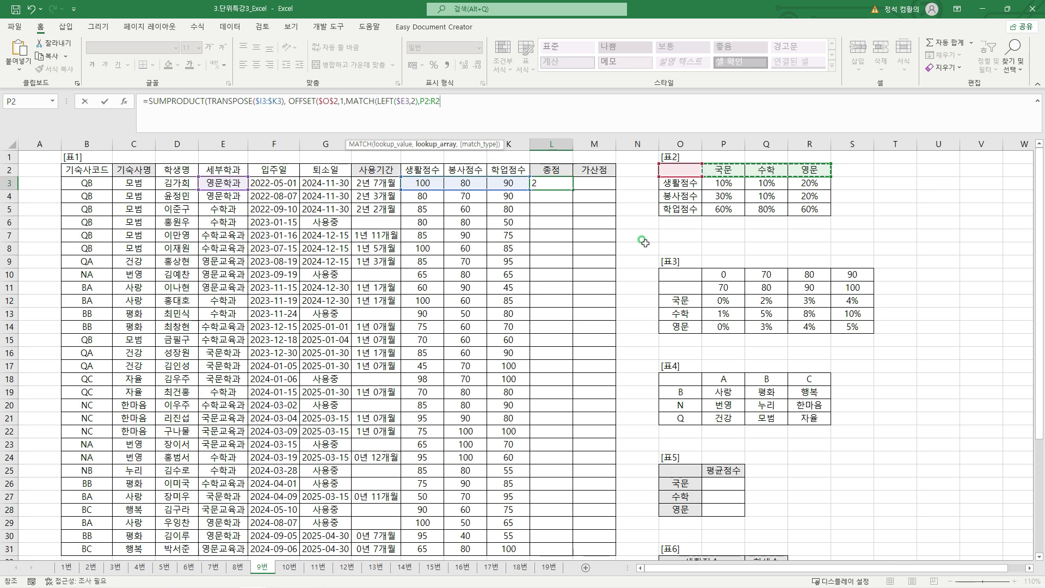
pyautogui.press('F4')
pyautogui.write(',')
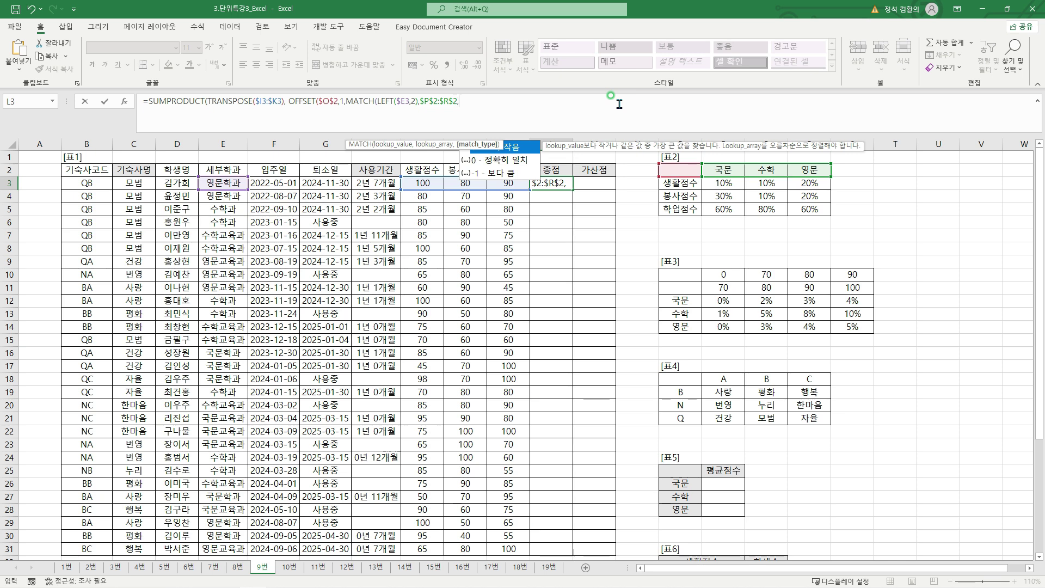
pyautogui.write('0')
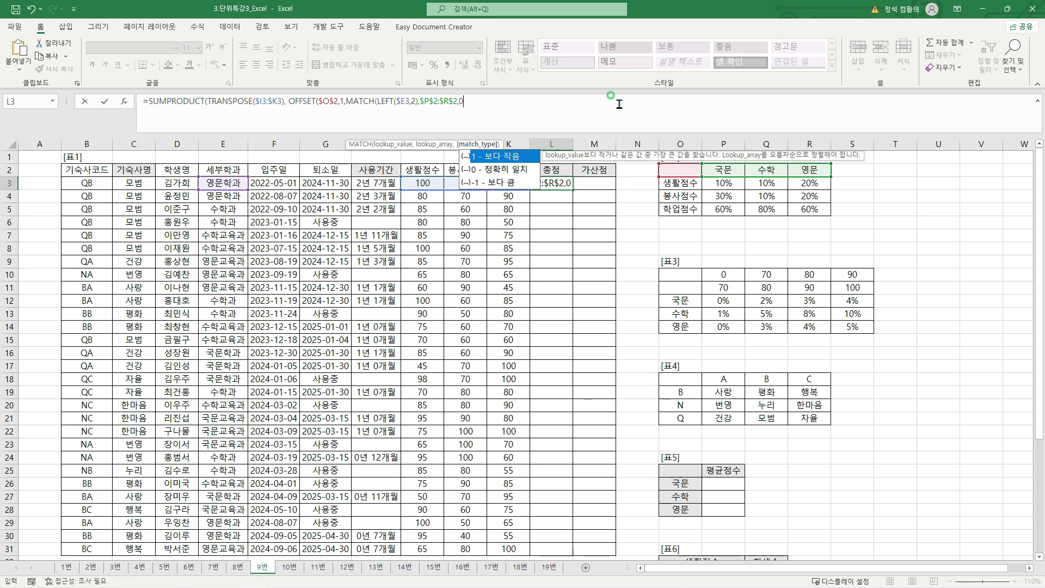
# Close the MATCH argument and complete OFFSET with a height of 3 and a width of 1.
pyautogui.write(')')
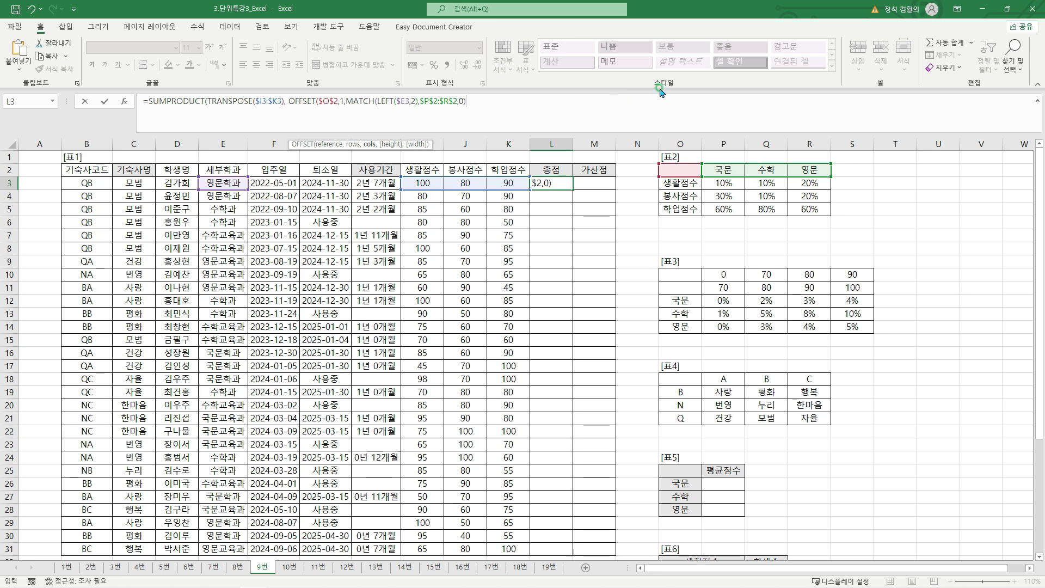
pyautogui.moveTo(317, 91); pyautogui.dragTo(340, 112)
pyautogui.moveTo(673, 164)
pyautogui.mouseDown()
pyautogui.moveTo(683, 171)
pyautogui.moveTo(653, 175)
pyautogui.moveTo(660, 186)
pyautogui.mouseUp()
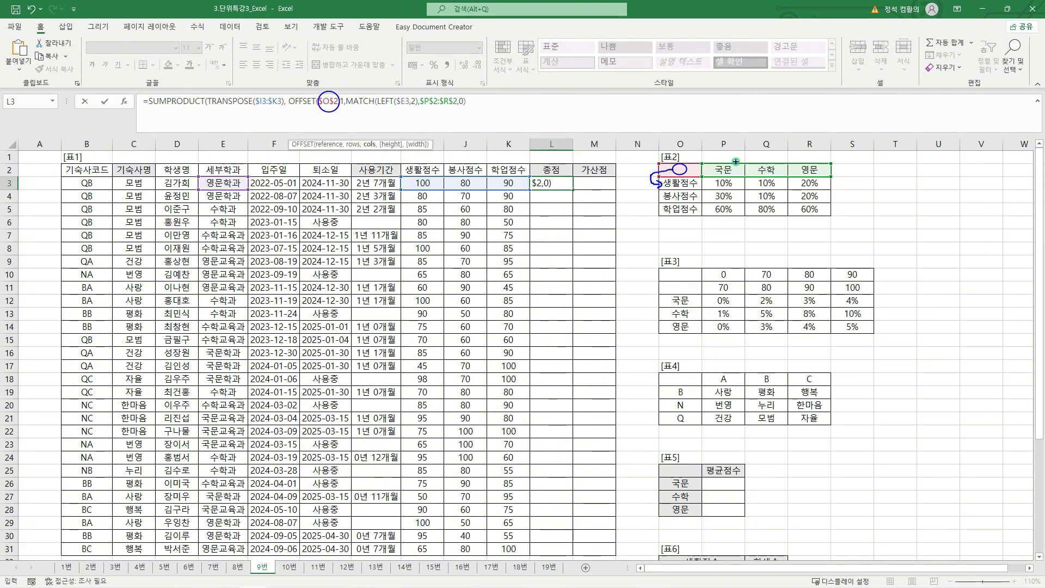
pyautogui.moveTo(729, 158); pyautogui.dragTo(734, 159)
pyautogui.moveTo(681, 186)
pyautogui.mouseDown()
pyautogui.moveTo(707, 190)
pyautogui.moveTo(739, 215)
pyautogui.moveTo(709, 180)
pyautogui.mouseUp()
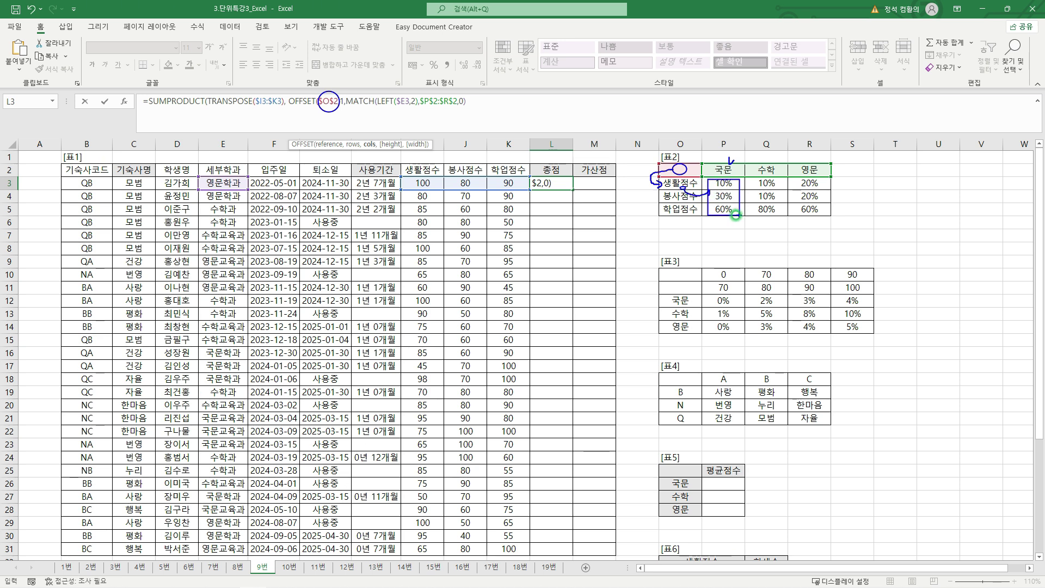
pyautogui.press('Escape')
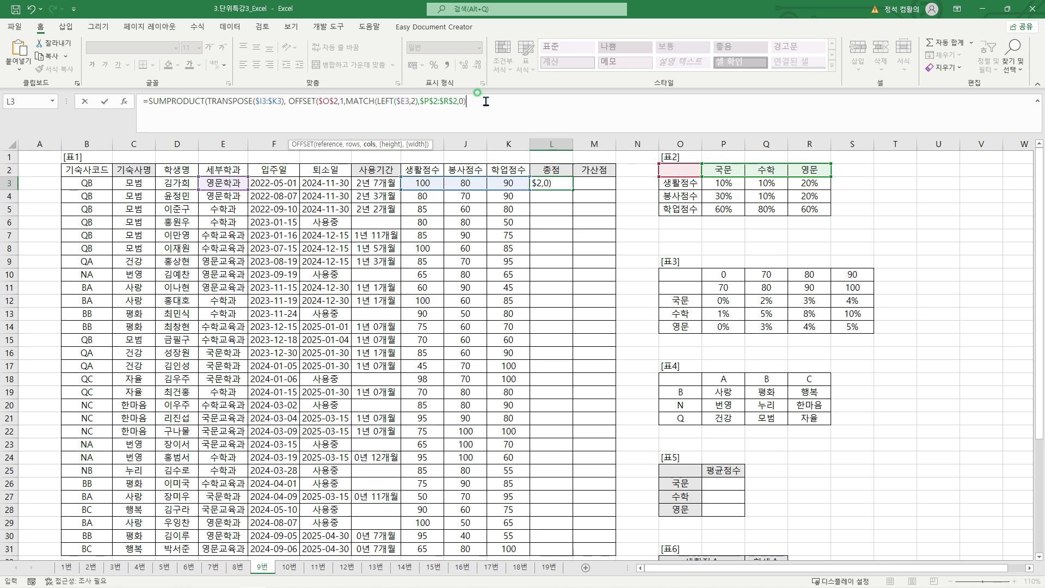
pyautogui.write(', 3,1')
pyautogui.moveTo(657, 170)
pyautogui.mouseDown()
pyautogui.moveTo(657, 184)
pyautogui.moveTo(715, 177)
pyautogui.moveTo(750, 225)
pyautogui.moveTo(739, 216)
pyautogui.mouseUp()
pyautogui.moveTo(720, 181)
pyautogui.mouseDown()
pyautogui.moveTo(714, 192)
pyautogui.moveTo(732, 186)
pyautogui.moveTo(738, 211)
pyautogui.mouseUp()
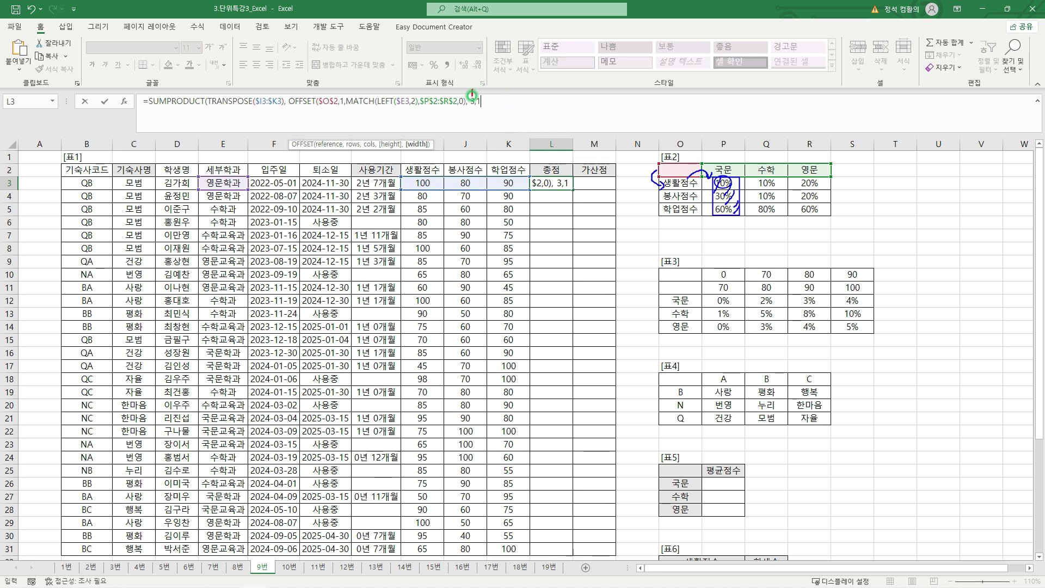
pyautogui.moveTo(482, 90); pyautogui.dragTo(484, 97)
pyautogui.press('Escape')
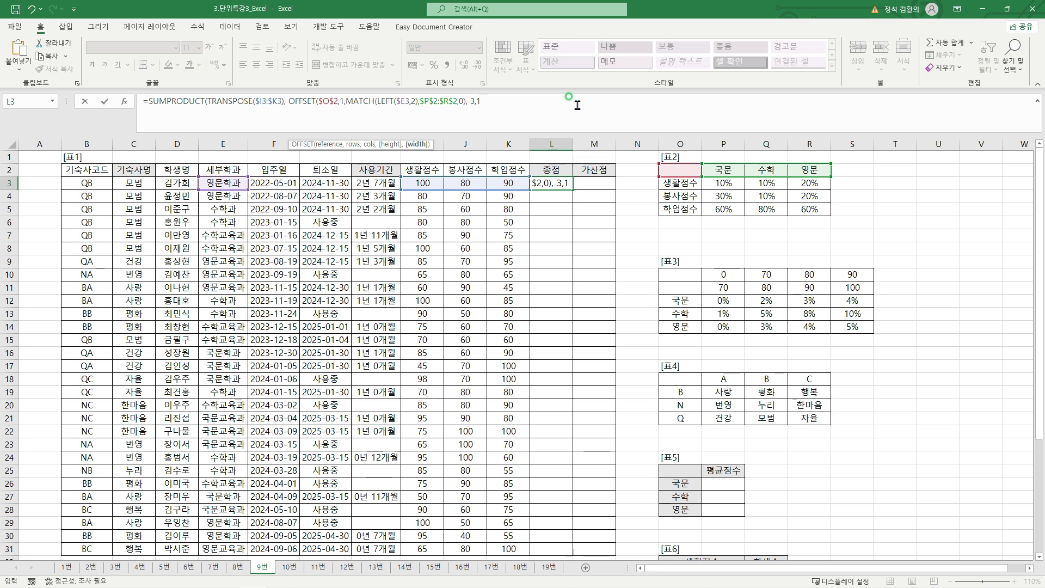
pyautogui.write(')')
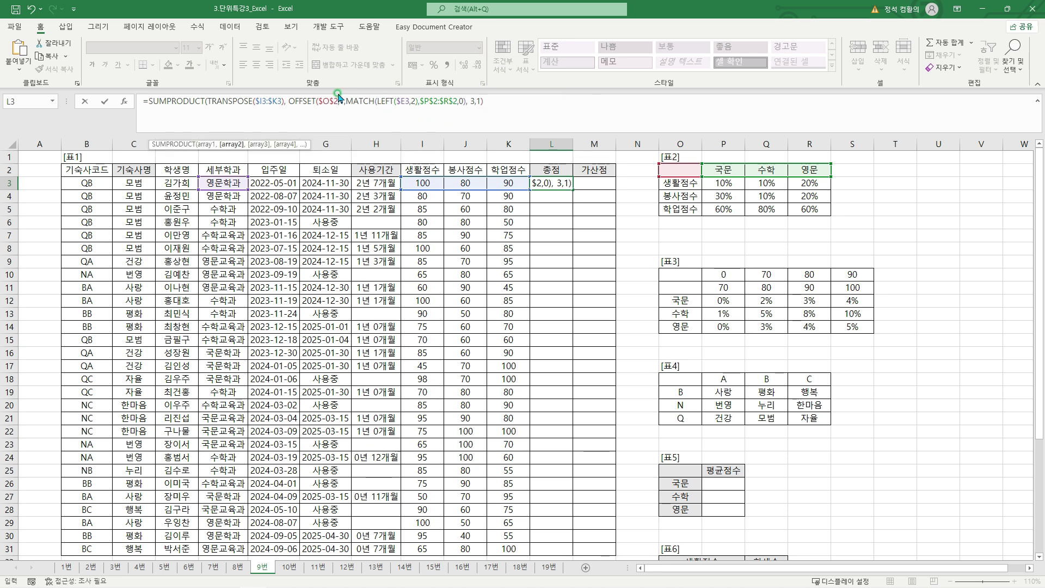
# Close and enter the SUMPRODUCT formula, and fill it down the whole 총점 column.
pyautogui.moveTo(345, 92); pyautogui.dragTo(352, 83)
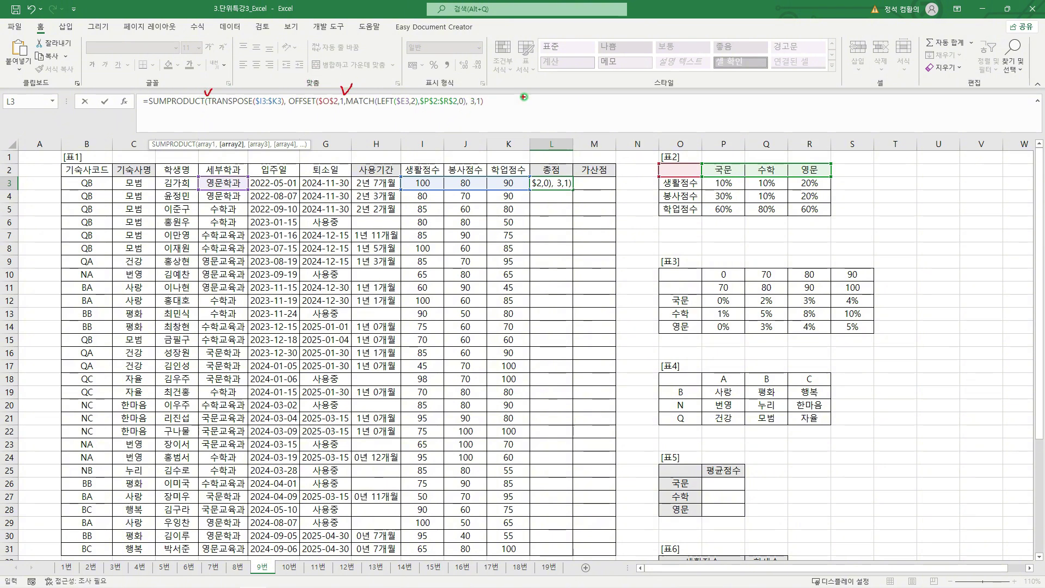
pyautogui.write(')')
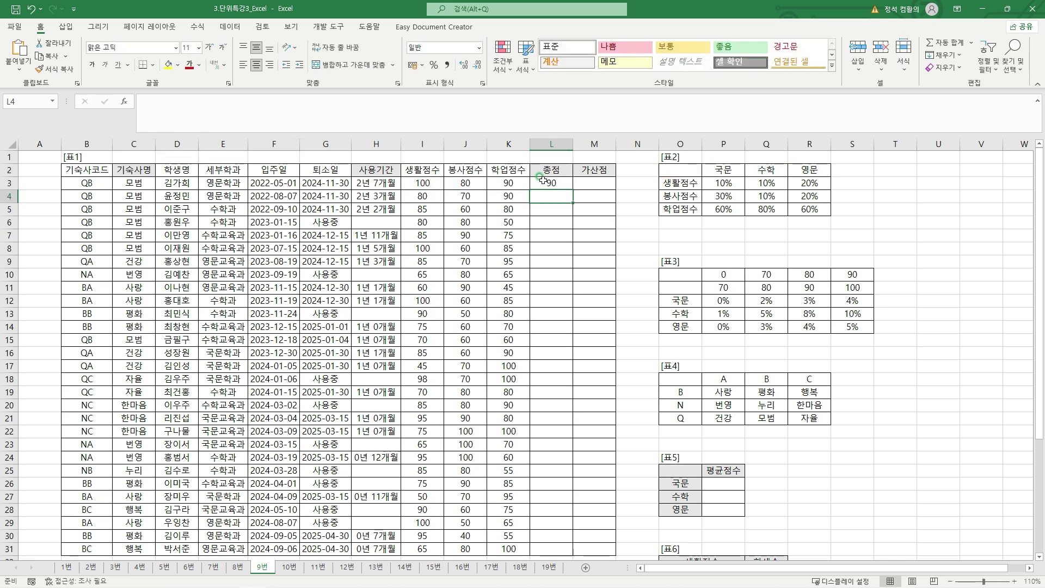
pyautogui.doubleClick(572, 189)
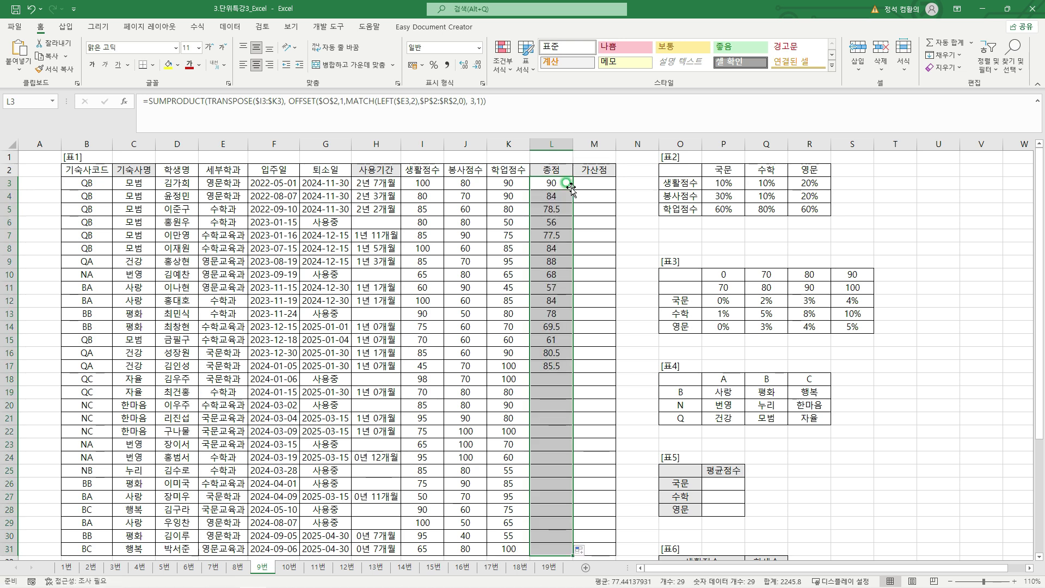
pyautogui.click(553, 181)
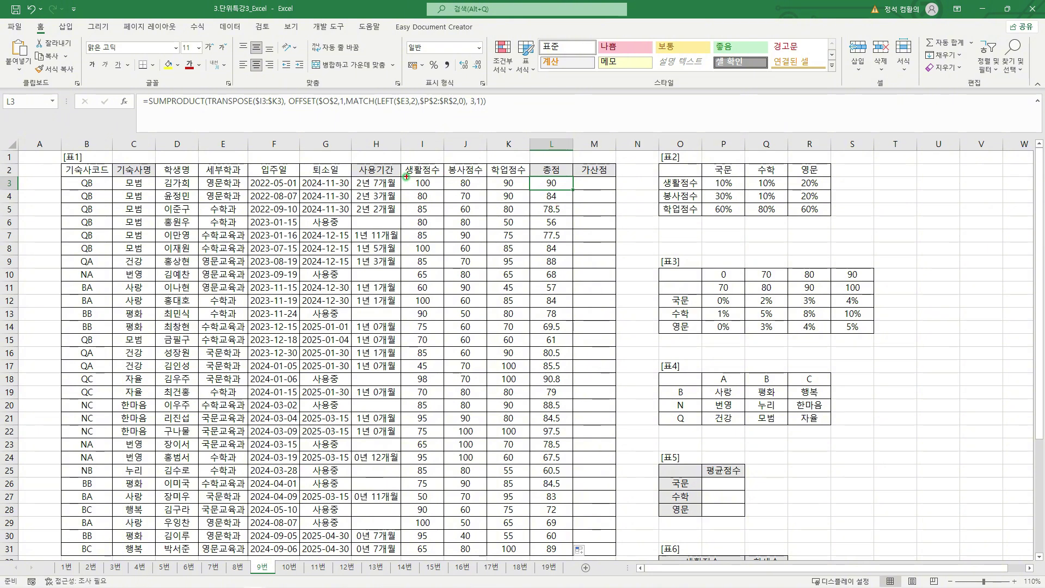
pyautogui.moveTo(406, 177); pyautogui.dragTo(521, 190)
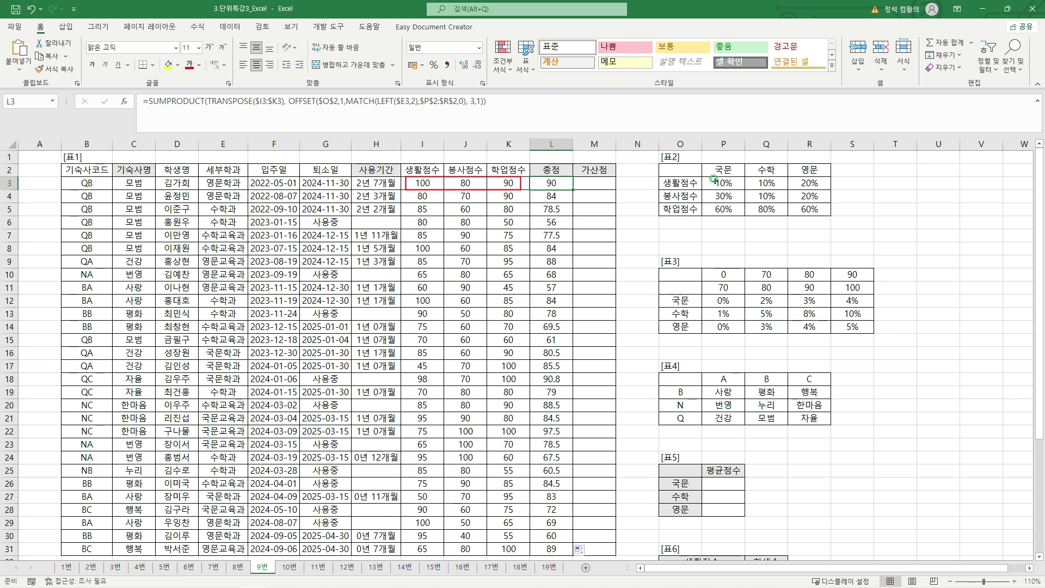
pyautogui.moveTo(710, 177); pyautogui.dragTo(737, 215)
pyautogui.press('Escape')
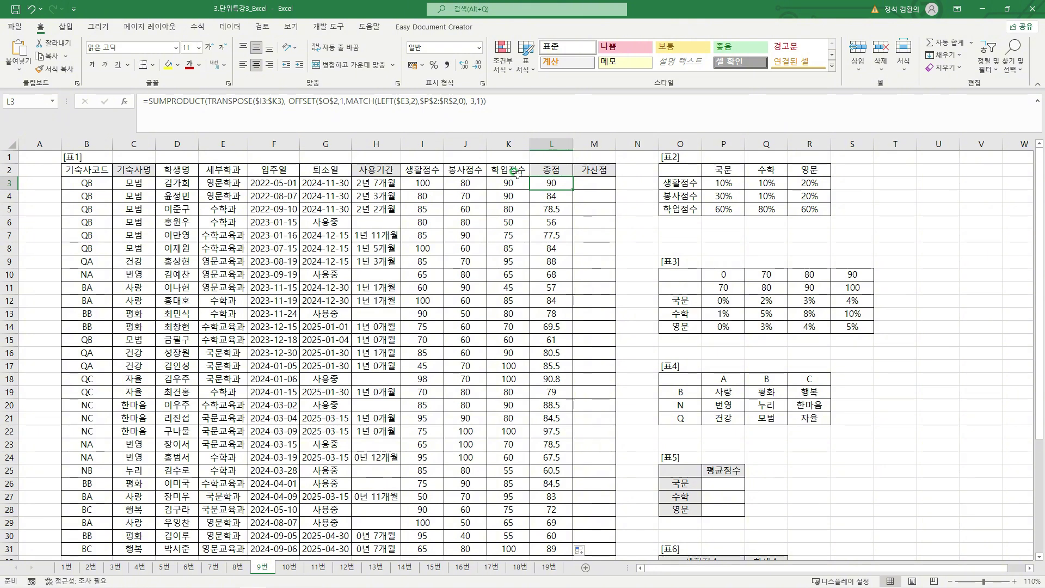
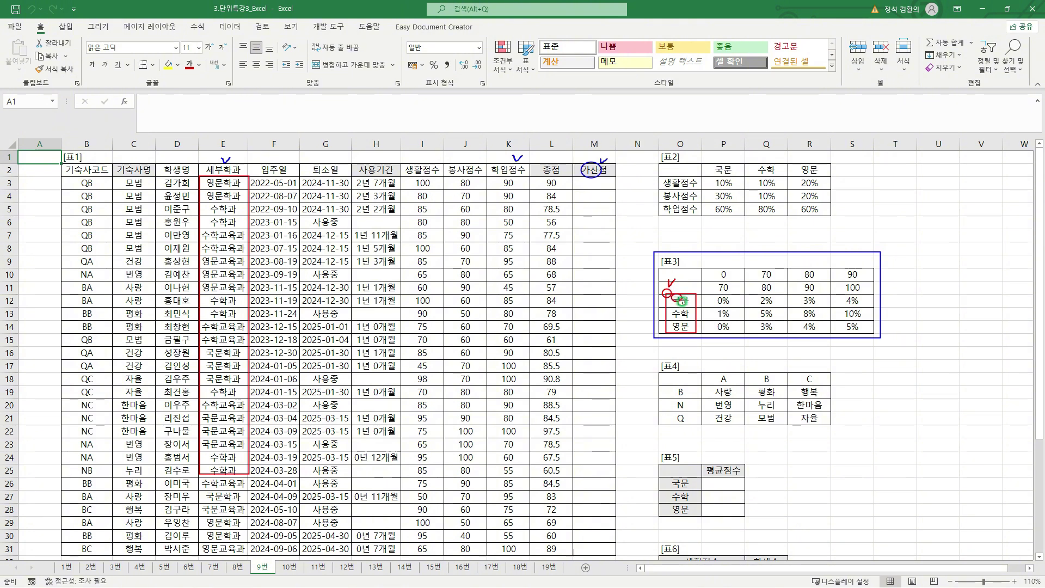
pyautogui.moveTo(675, 305)
pyautogui.mouseDown()
pyautogui.moveTo(681, 328)
pyautogui.moveTo(674, 324)
pyautogui.mouseUp()
pyautogui.press('Escape')
# Start the 가산점 formula in M3 with the row's 학업점수 as the column-locked reference $K3.
pyautogui.click(596, 185)
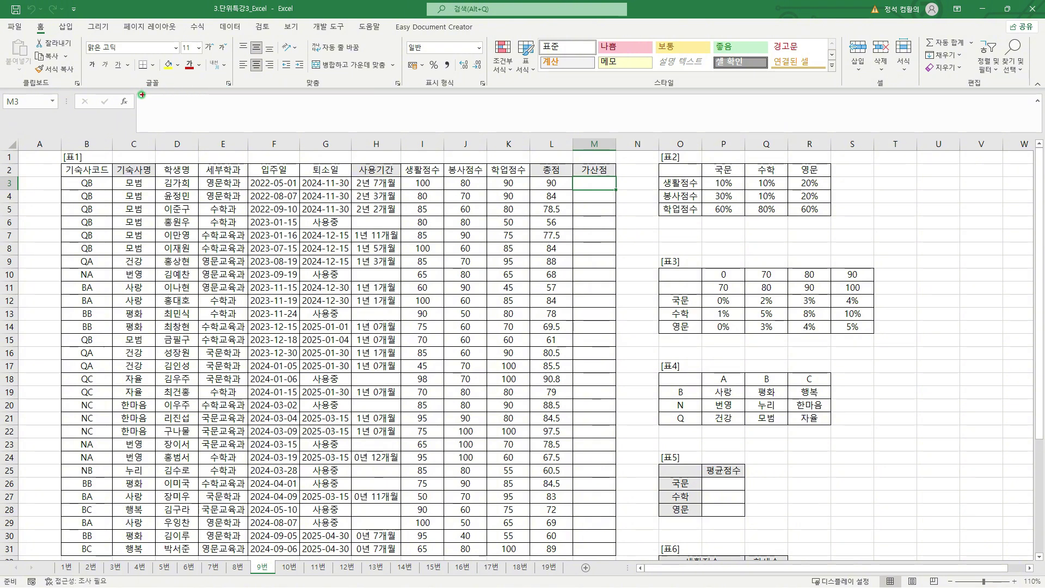
pyautogui.moveTo(140, 94)
pyautogui.mouseDown()
pyautogui.moveTo(297, 122)
pyautogui.moveTo(536, 130)
pyautogui.mouseUp()
pyautogui.press('F2')
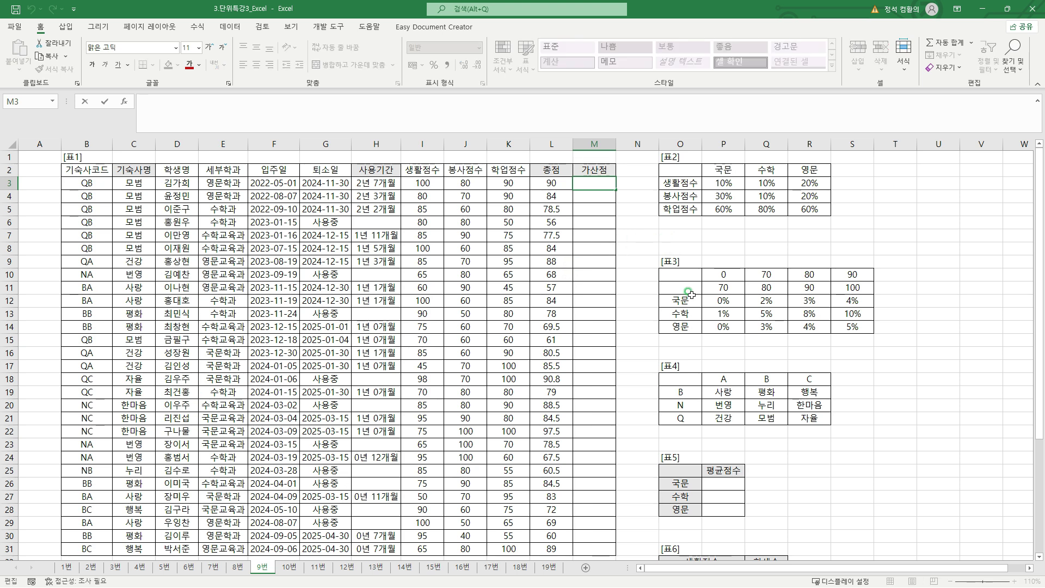
pyautogui.write('=')
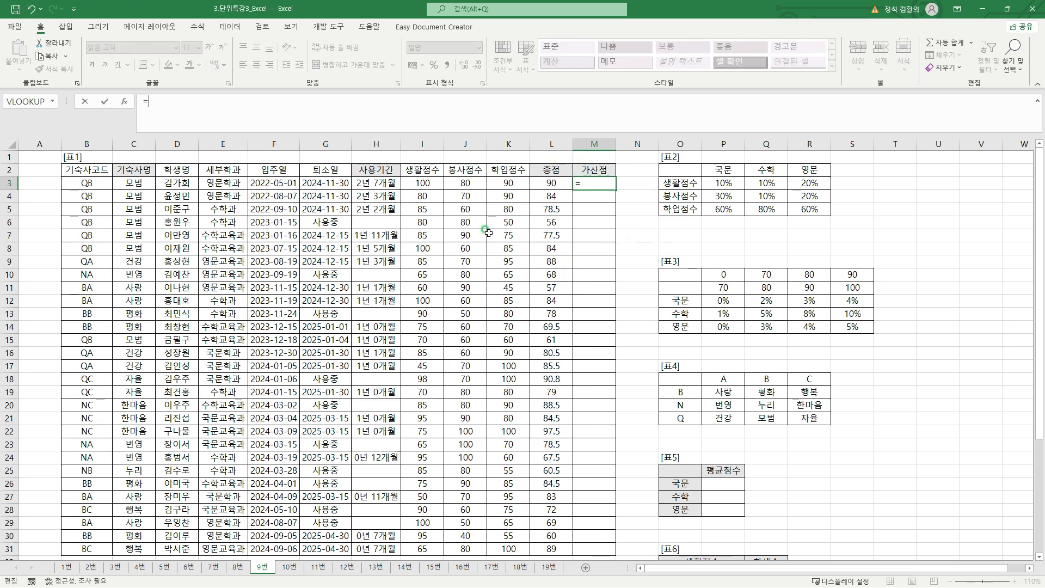
pyautogui.click(505, 184)
pyautogui.press('F4')
pyautogui.press('F4')
pyautogui.press('F4')
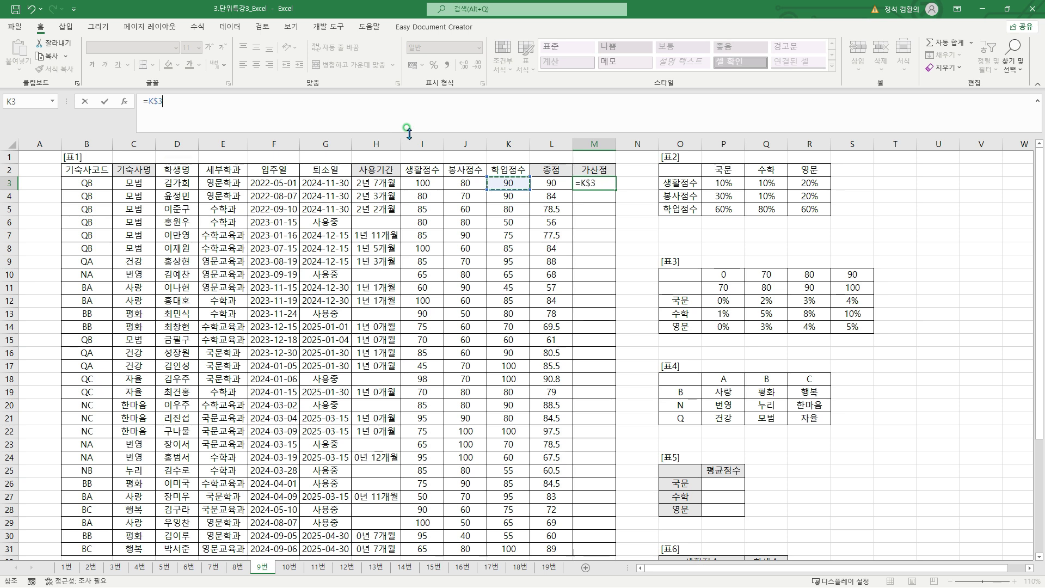
# Multiply $K3 by an INDEX function whose array is 표3's percentage block $P$12:$S$14.
pyautogui.write('*IND')
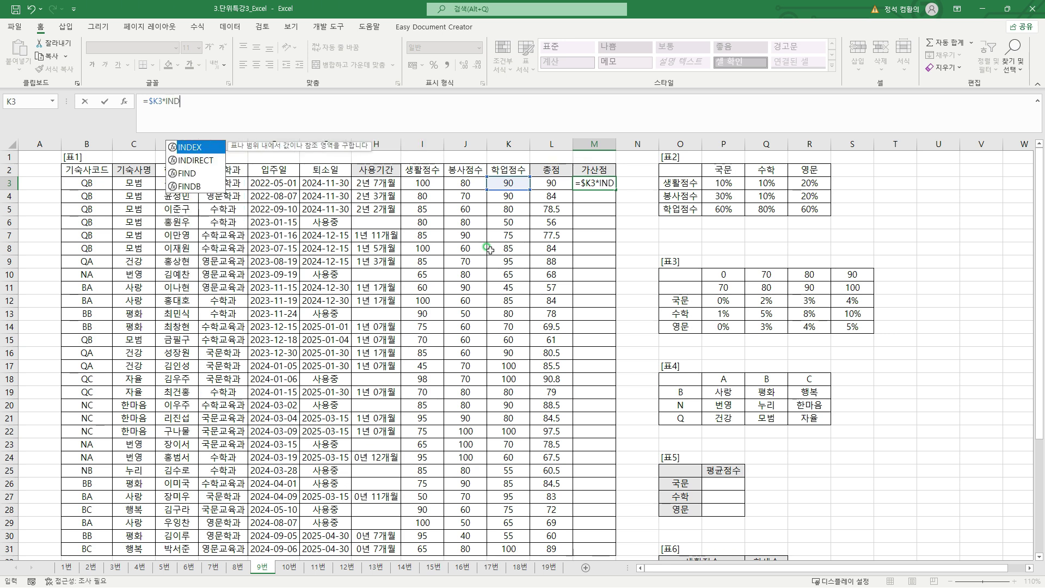
pyautogui.write('EX(')
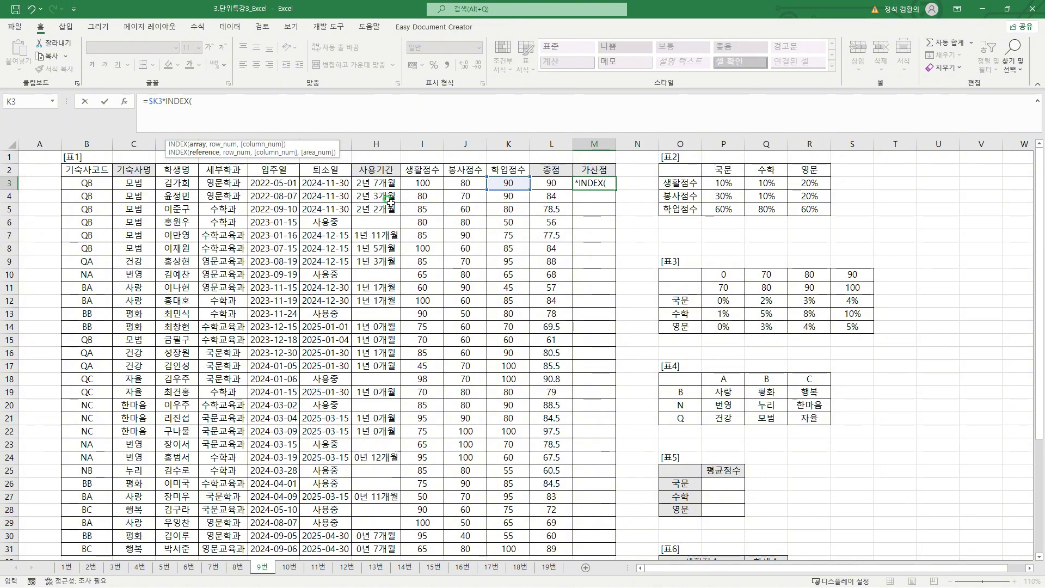
pyautogui.moveTo(722, 301); pyautogui.dragTo(860, 330)
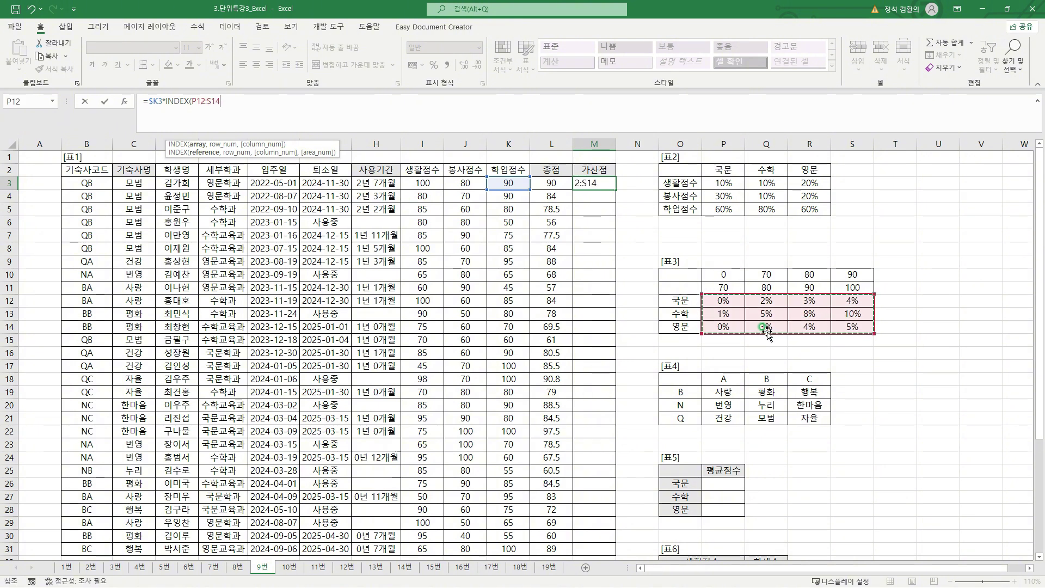
pyautogui.press('F4')
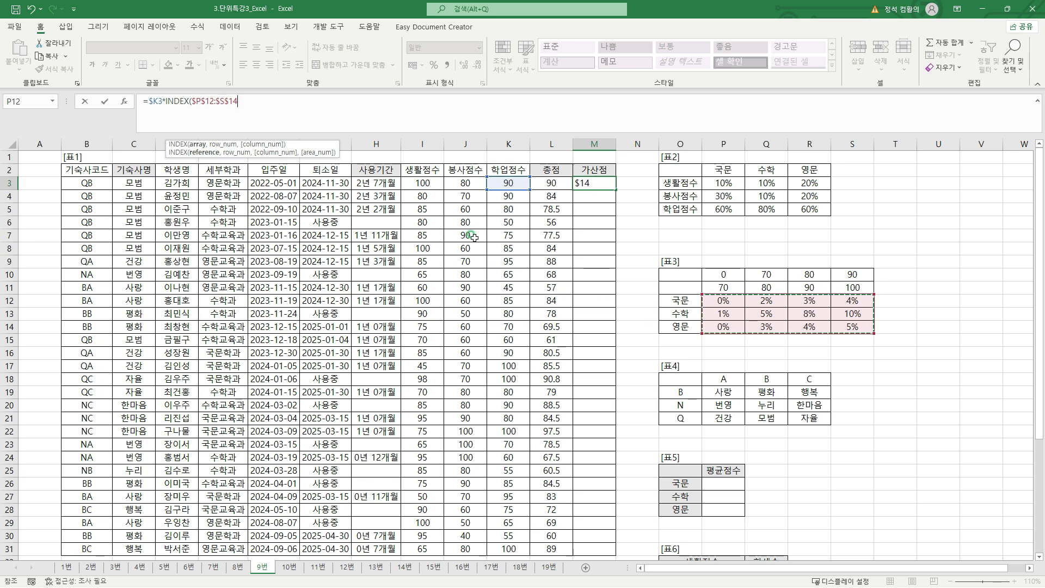
# Add a MATCH function as INDEX's row number, with the 세부학과 cell $E3 as its lookup value.
pyautogui.write(',')
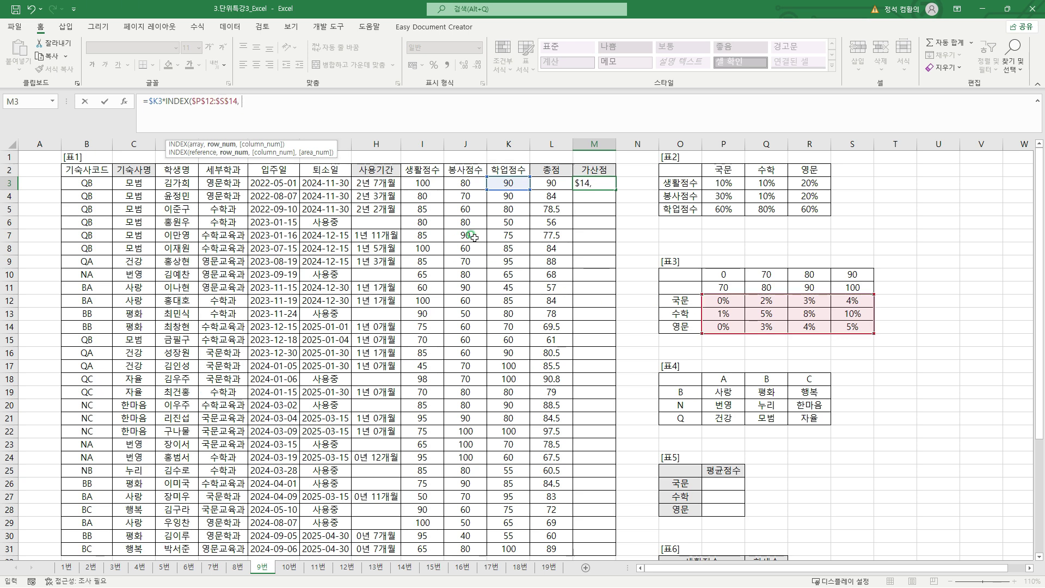
pyautogui.write(' MATCH')
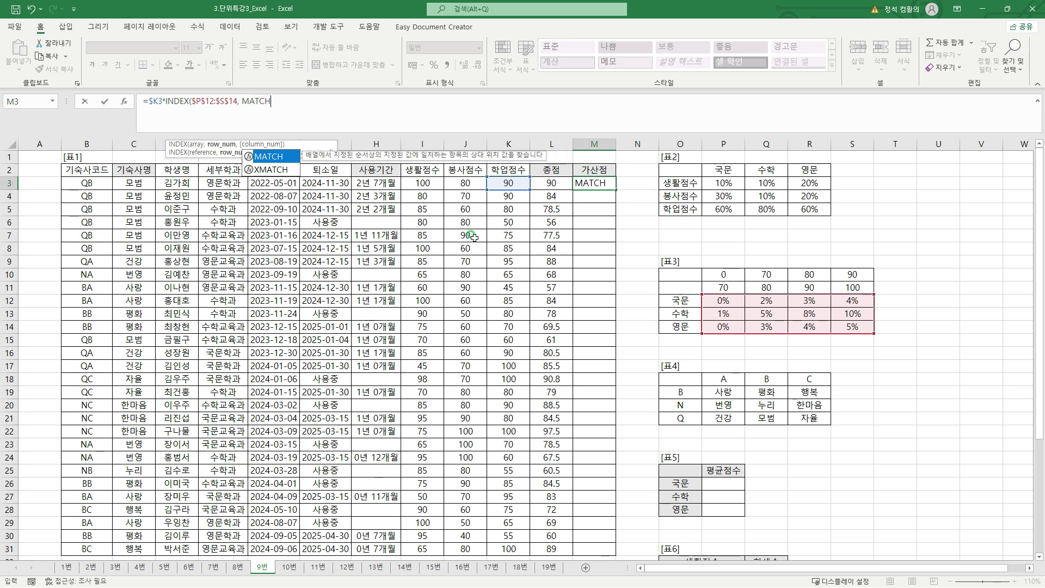
pyautogui.write('(')
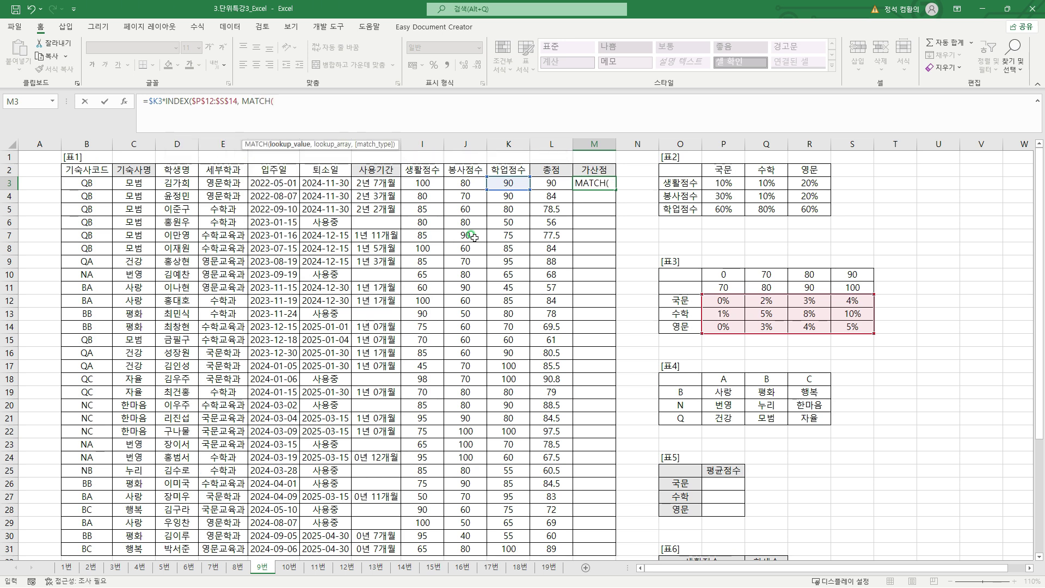
pyautogui.click(217, 182)
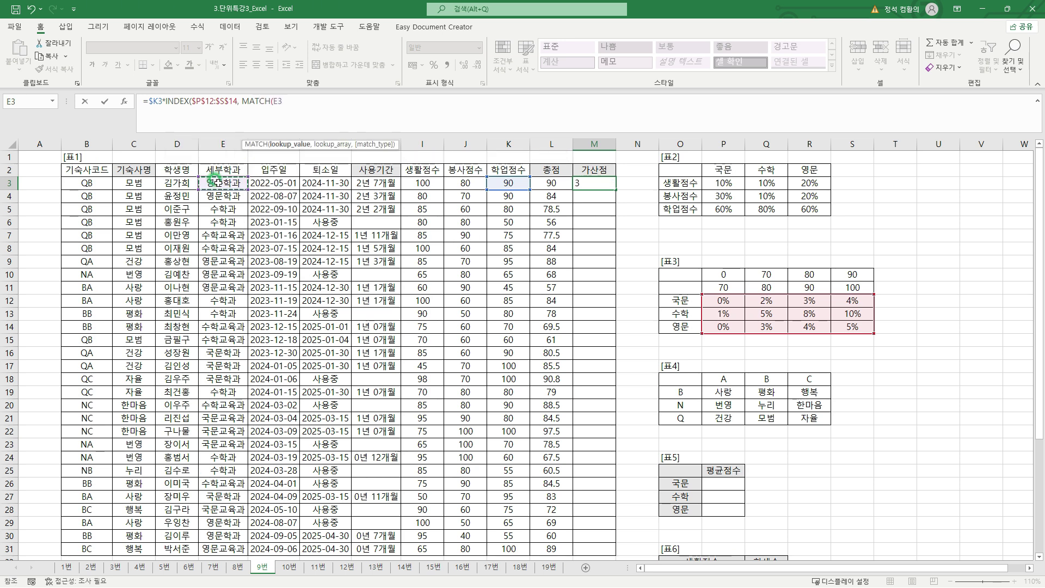
pyautogui.press('F4')
pyautogui.press('F4')
pyautogui.press('F4')
pyautogui.write(',')
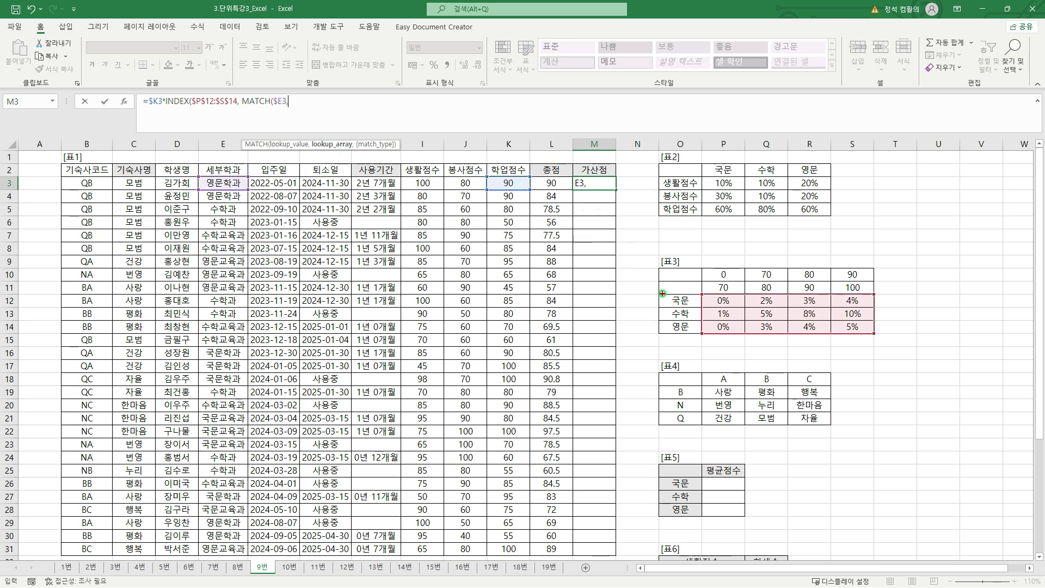
# Set MATCH's lookup array to 표3's row headings $O$12:$O$14 and its match type to 1, and close it.
pyautogui.moveTo(671, 299); pyautogui.dragTo(675, 326)
pyautogui.press('F4')
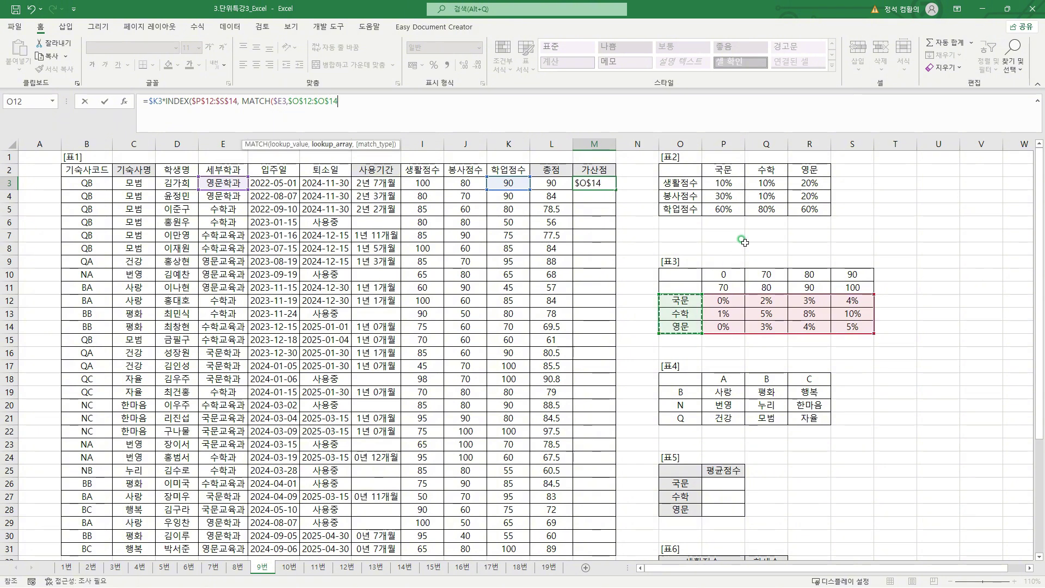
pyautogui.write(',')
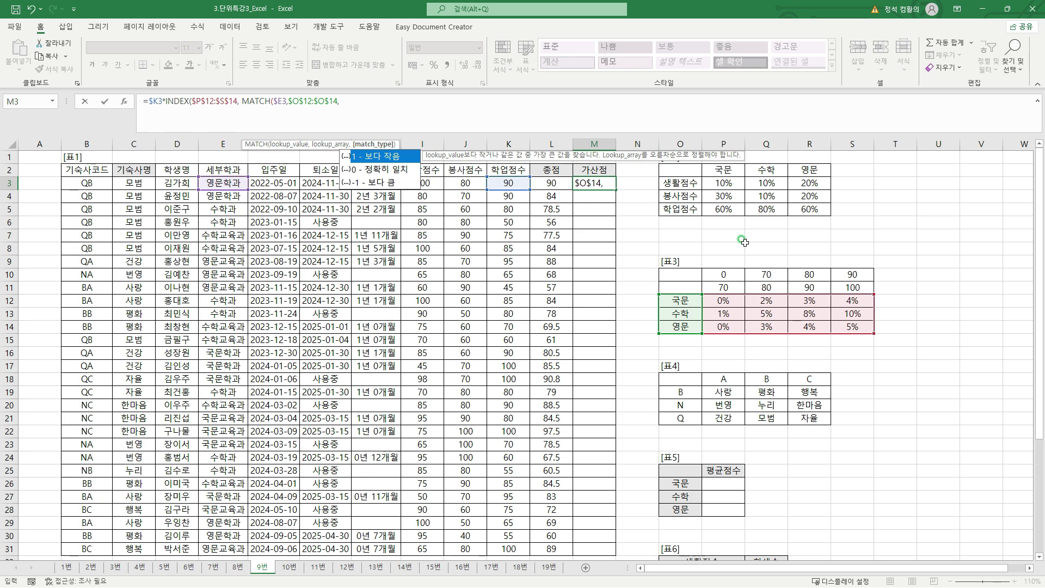
pyautogui.write('1),')
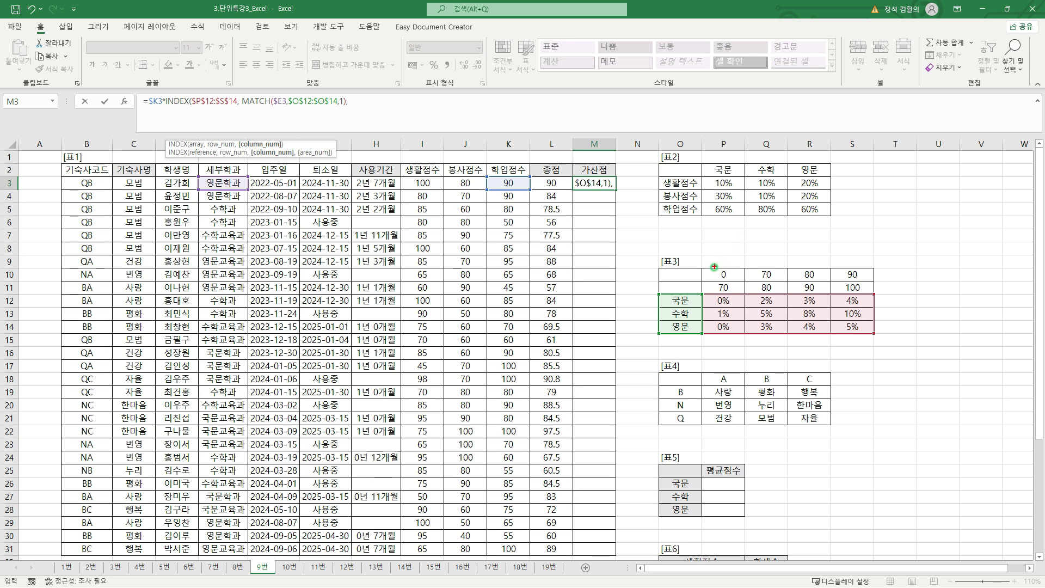
pyautogui.moveTo(708, 272); pyautogui.dragTo(855, 288)
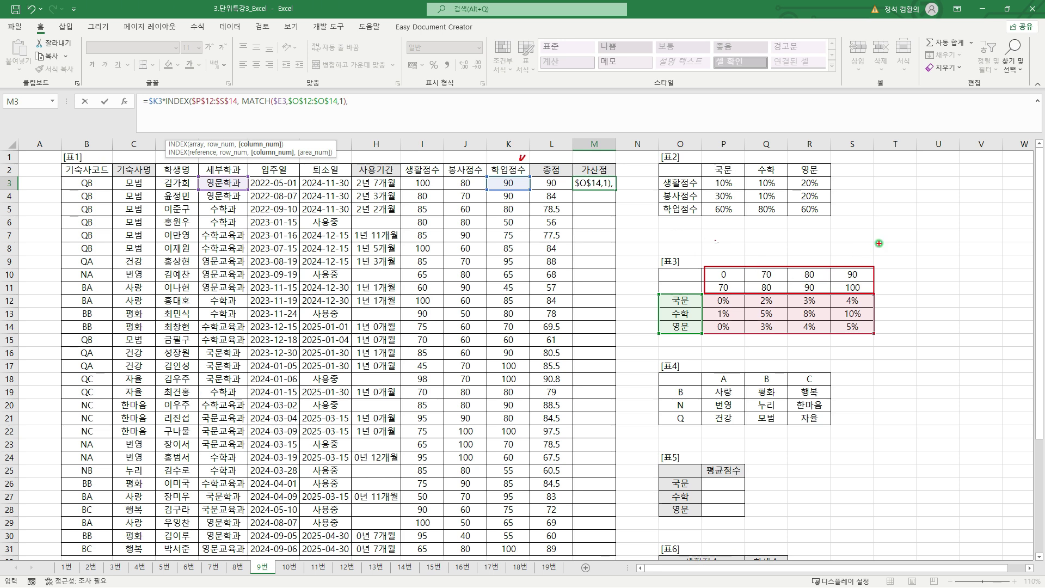
pyautogui.moveTo(889, 256)
pyautogui.mouseDown()
pyautogui.moveTo(908, 262)
pyautogui.moveTo(939, 243)
pyautogui.moveTo(950, 256)
pyautogui.moveTo(898, 298)
pyautogui.moveTo(938, 289)
pyautogui.moveTo(950, 299)
pyautogui.moveTo(895, 322)
pyautogui.moveTo(905, 332)
pyautogui.moveTo(938, 322)
pyautogui.moveTo(950, 335)
pyautogui.mouseUp()
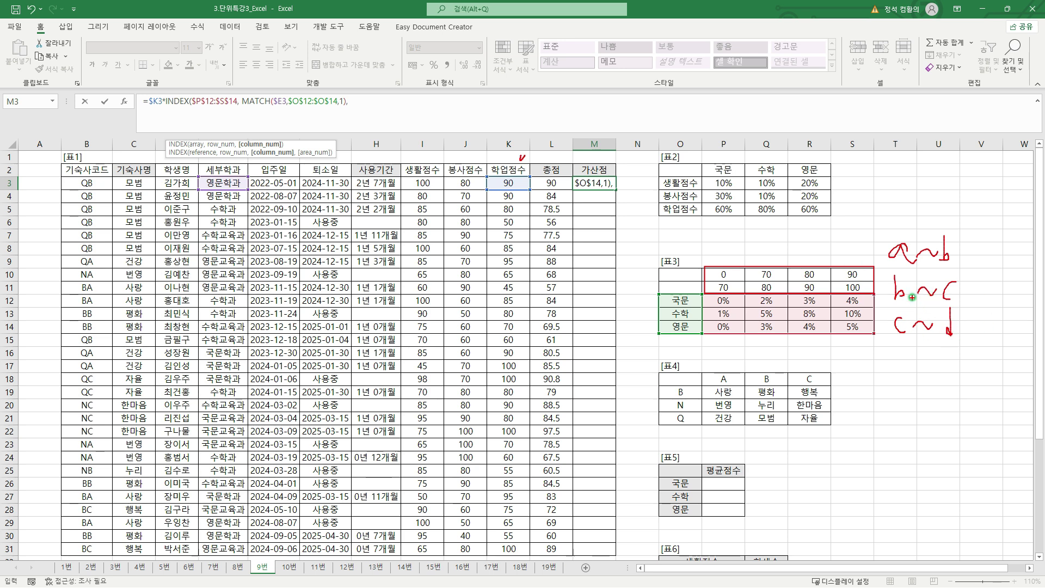
pyautogui.moveTo(883, 236); pyautogui.dragTo(922, 342)
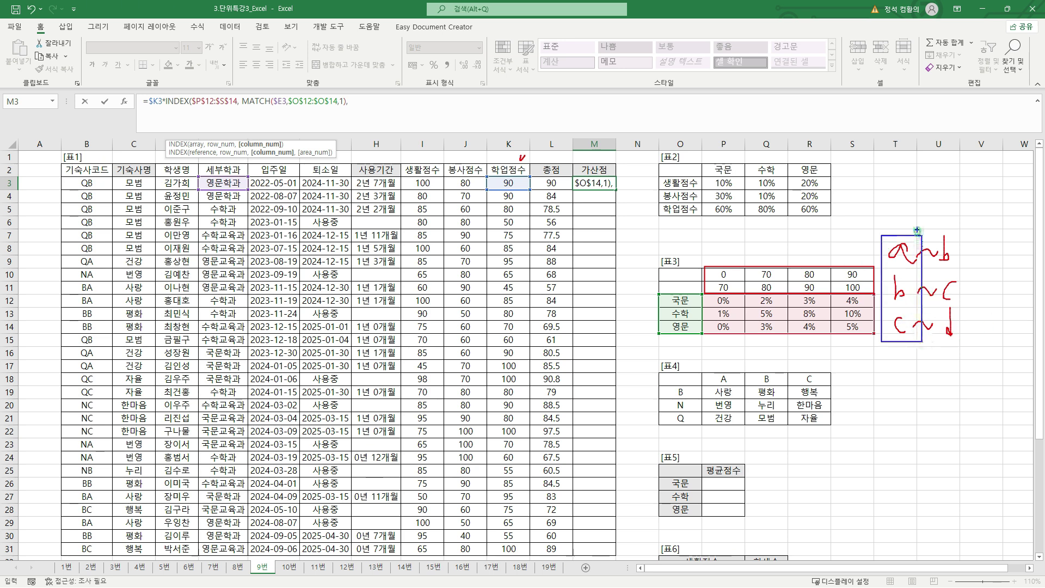
pyautogui.moveTo(922, 227); pyautogui.dragTo(933, 212)
pyautogui.press('Escape')
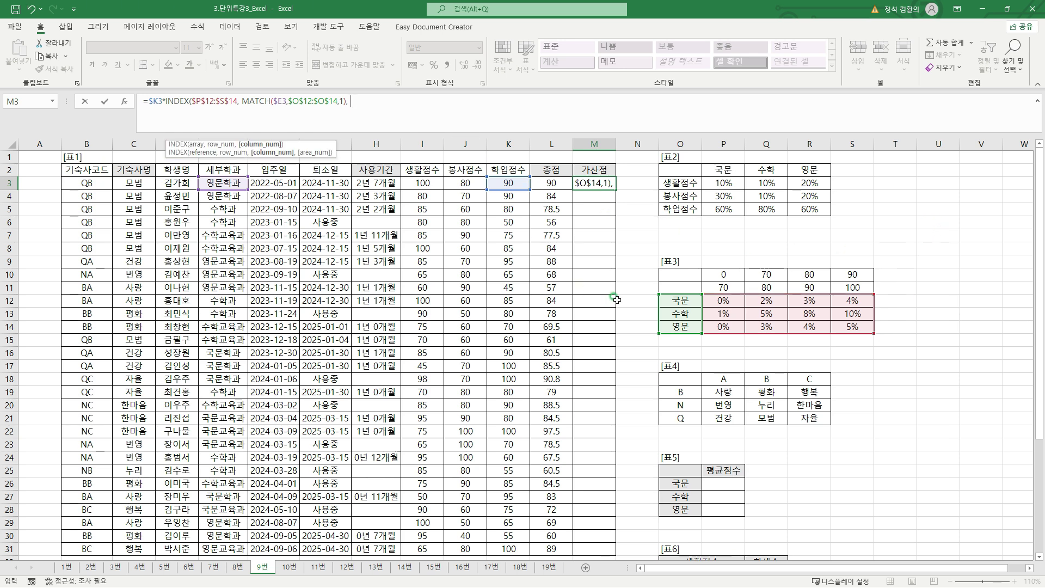
# Add a second MATCH function as INDEX's column number, with the column-locked 학업점수 cell $K3 as its lookup value.
pyautogui.write('MATCH(')
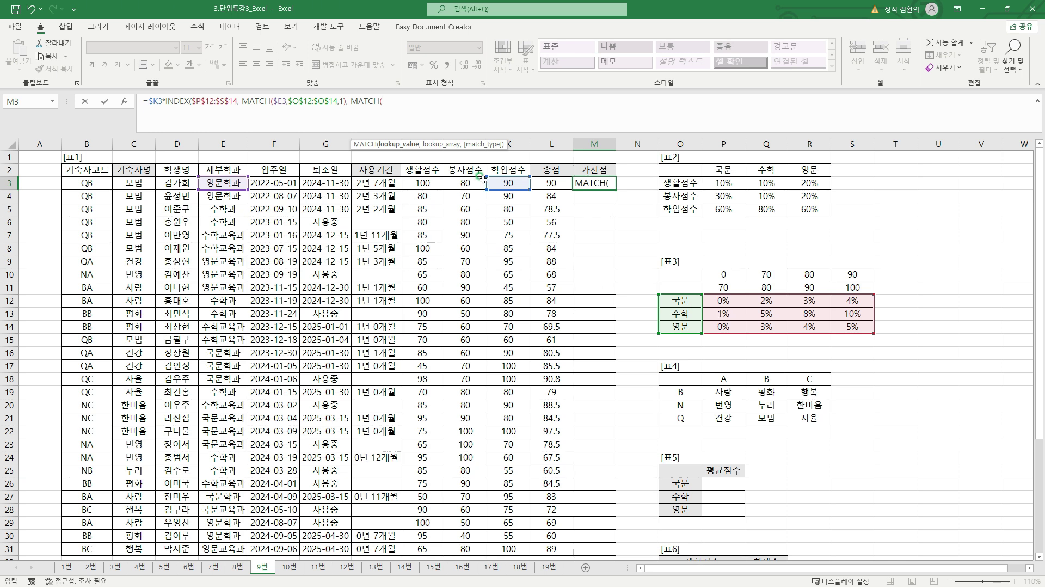
pyautogui.click(500, 180)
pyautogui.press('F4')
pyautogui.press('F4')
pyautogui.press('F4')
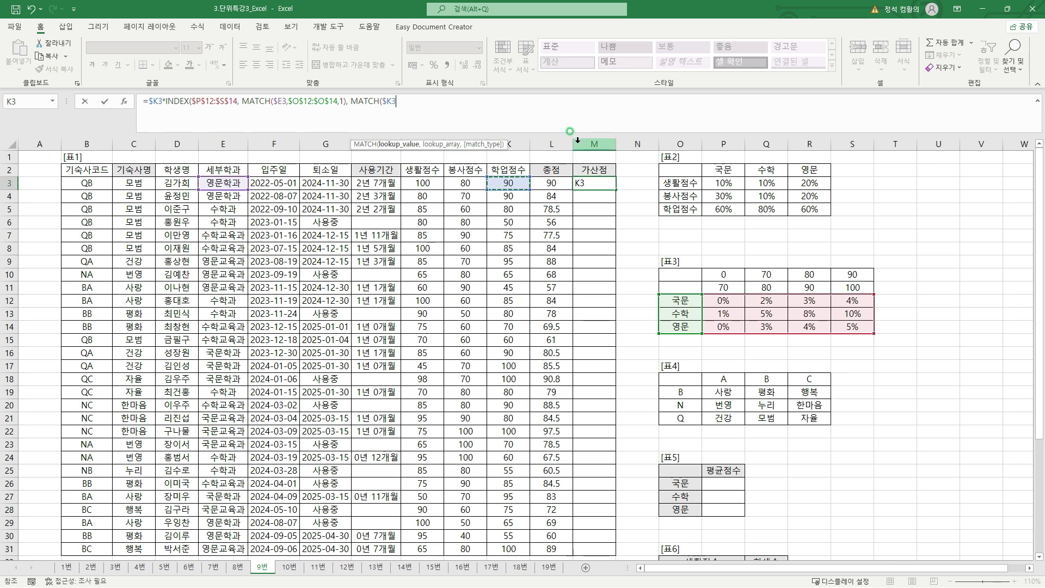
pyautogui.write(',')
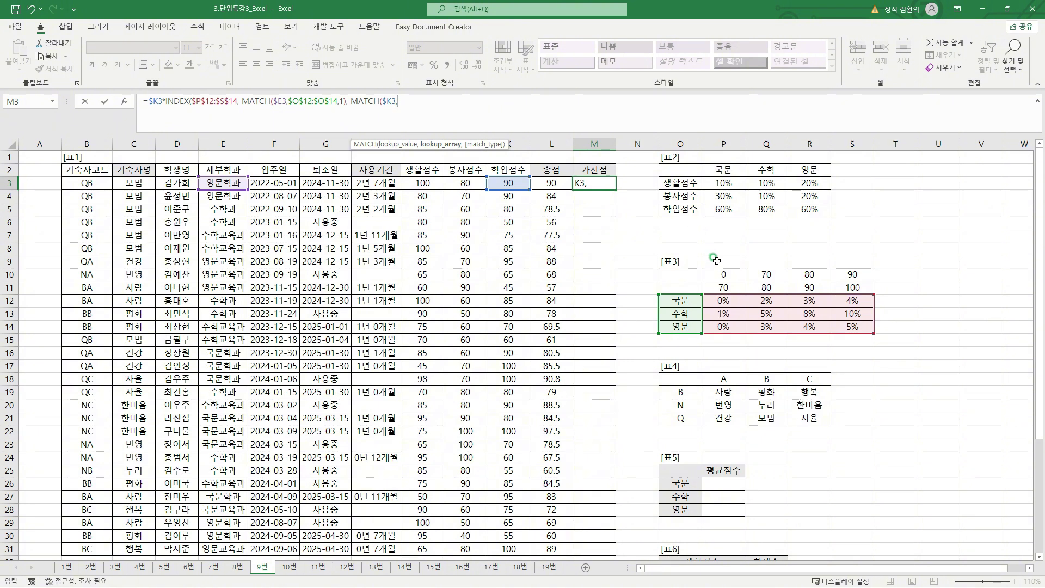
# Set the second MATCH's lookup array to 표3's lower-bound score row $P$10:$S$10 and its match type to 1, and close it.
pyautogui.moveTo(705, 267); pyautogui.dragTo(871, 282)
pyautogui.press('Escape')
pyautogui.moveTo(720, 268); pyautogui.dragTo(852, 275)
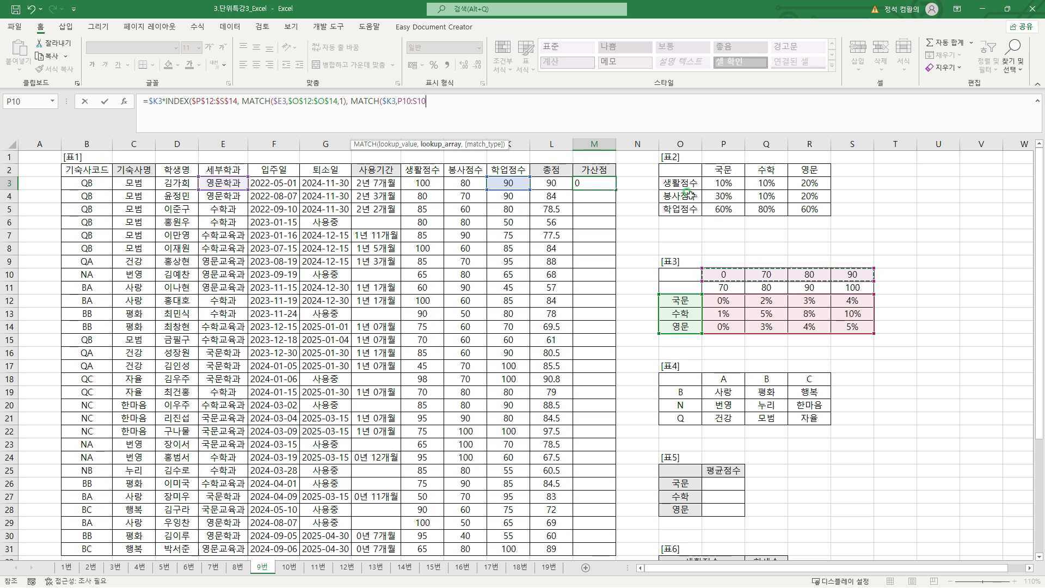
pyautogui.press('F4')
pyautogui.write(',')
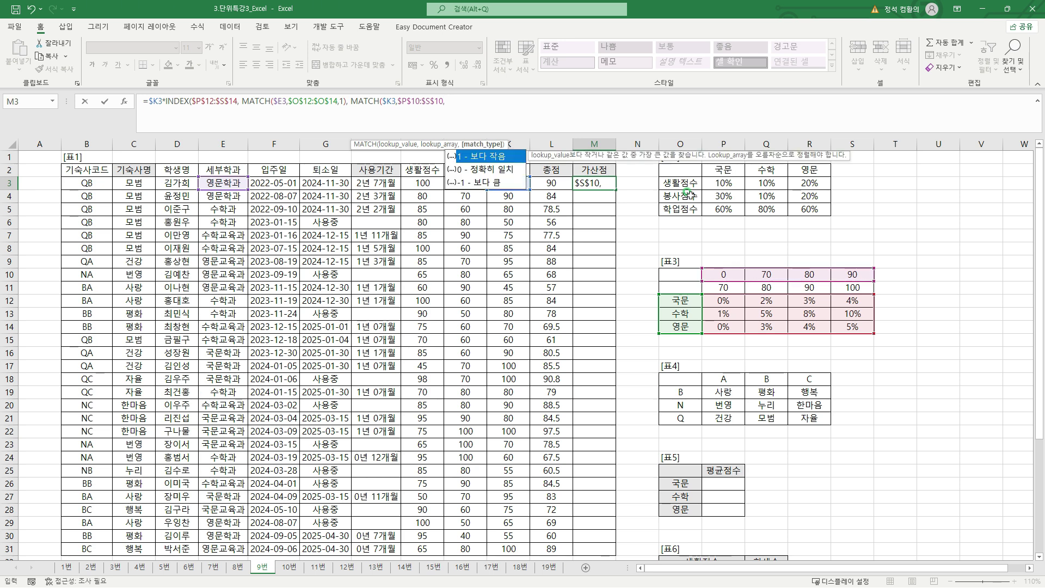
pyautogui.write('1)')
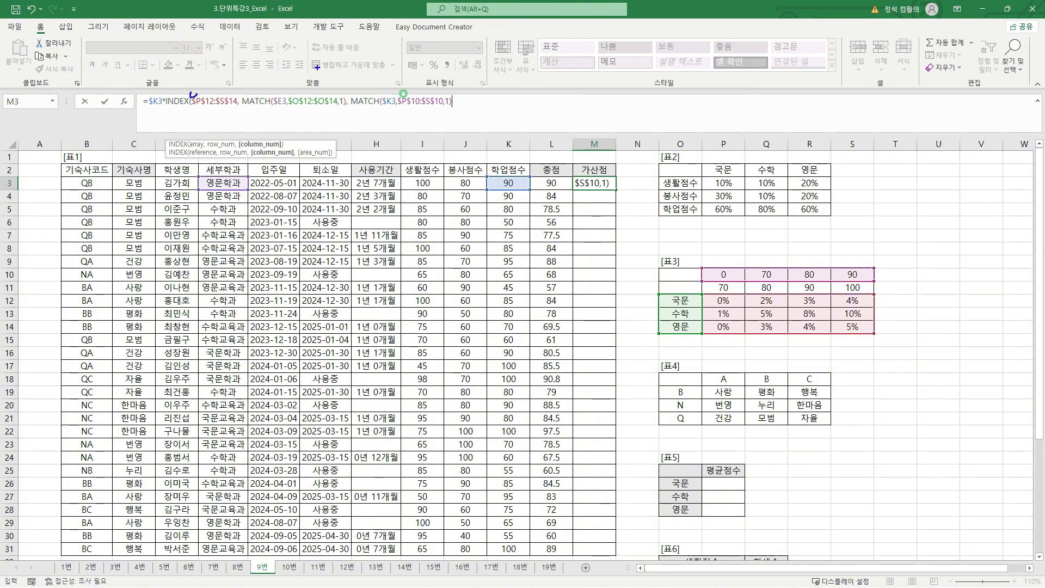
# Close the INDEX function, commit the formula in M3 and fill it down the 가산점 column to row 31.
pyautogui.write(')')
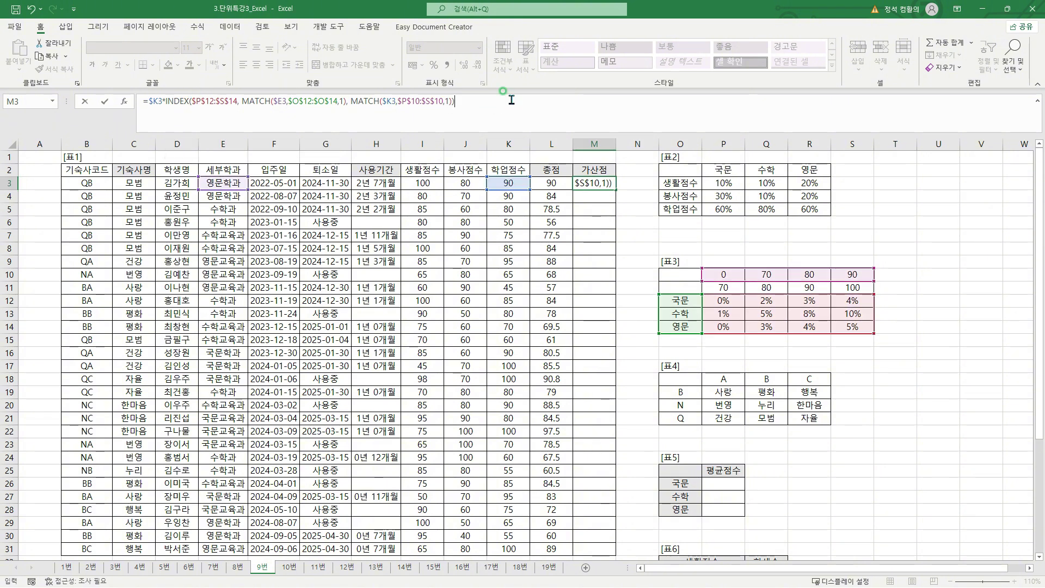
pyautogui.press('Return')
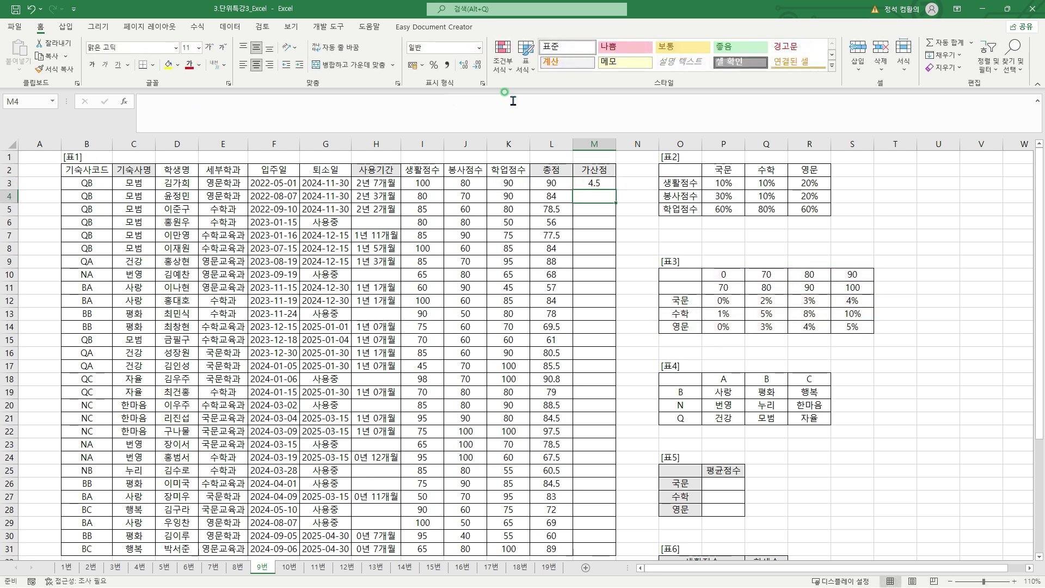
pyautogui.click(585, 180)
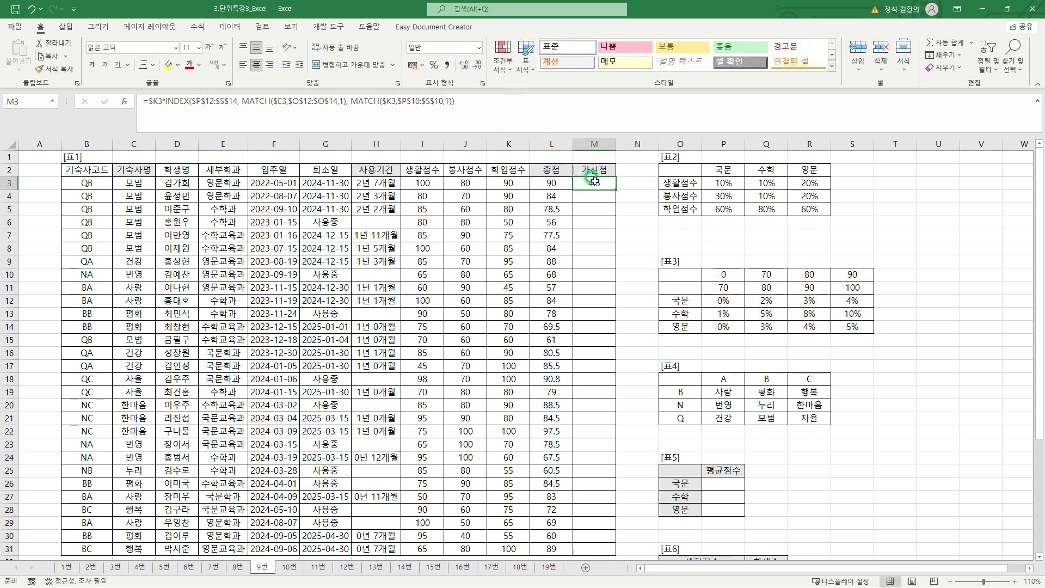
pyautogui.doubleClick(615, 189)
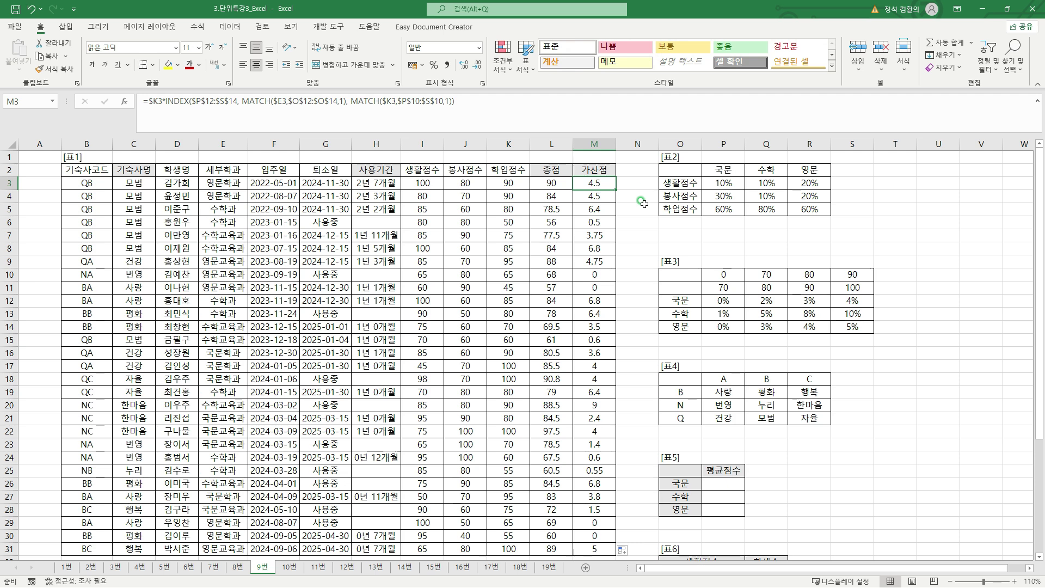
pyautogui.moveTo(615, 189); pyautogui.dragTo(620, 555)
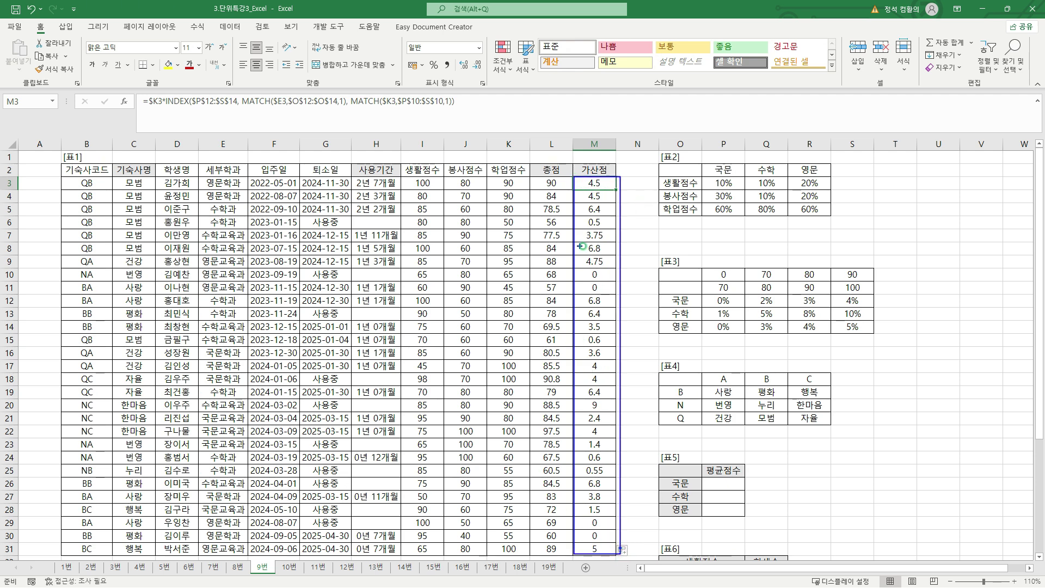
pyautogui.moveTo(254, 91); pyautogui.dragTo(270, 112)
pyautogui.moveTo(365, 91)
pyautogui.mouseDown()
pyautogui.moveTo(380, 112)
pyautogui.moveTo(343, 91)
pyautogui.mouseUp()
pyautogui.moveTo(444, 91); pyautogui.dragTo(449, 92)
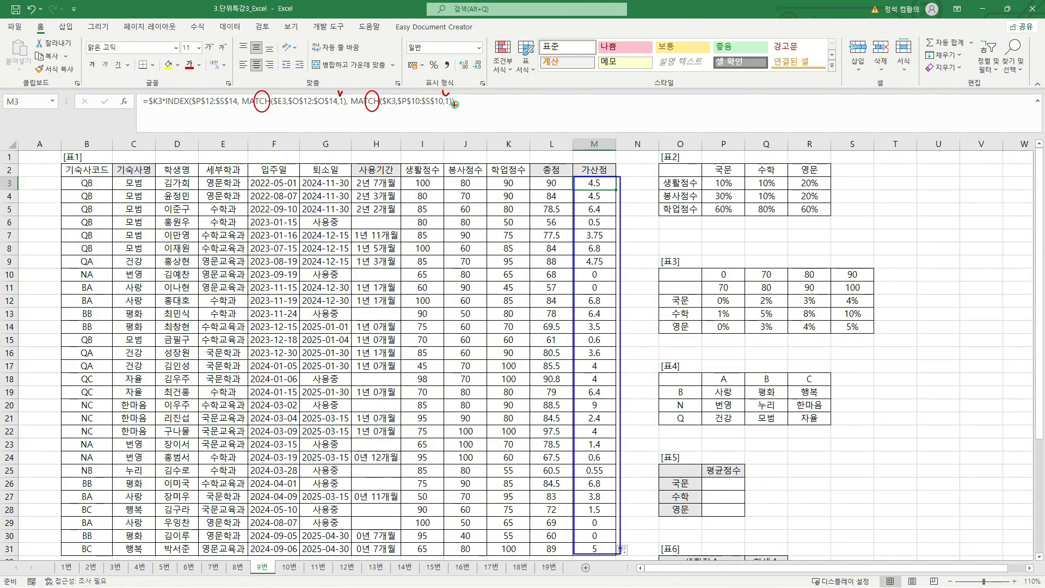
pyautogui.press('Escape')
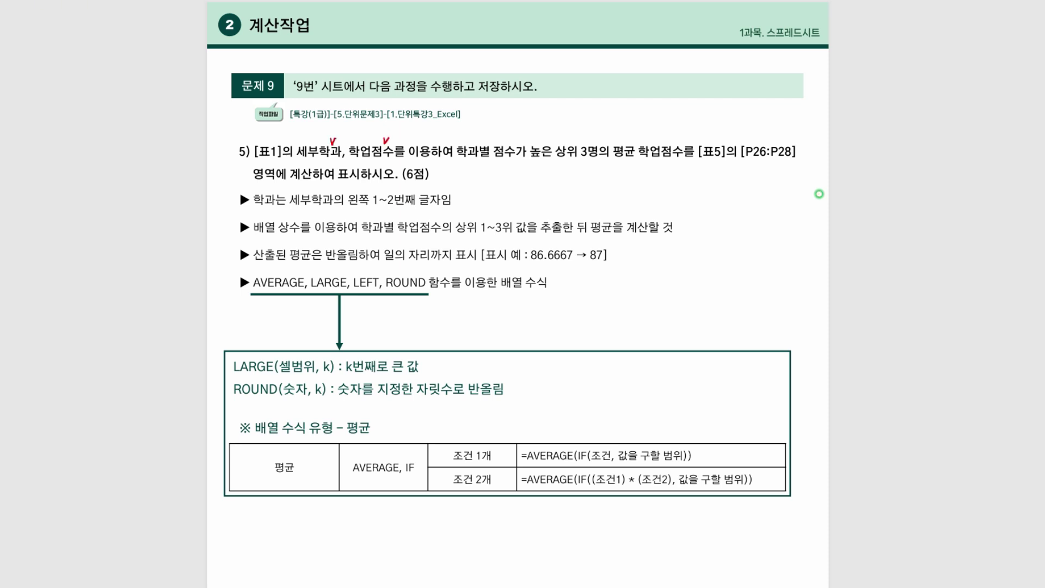
pyautogui.moveTo(456, 161)
pyautogui.mouseDown()
pyautogui.moveTo(570, 161)
pyautogui.moveTo(589, 140)
pyautogui.mouseUp()
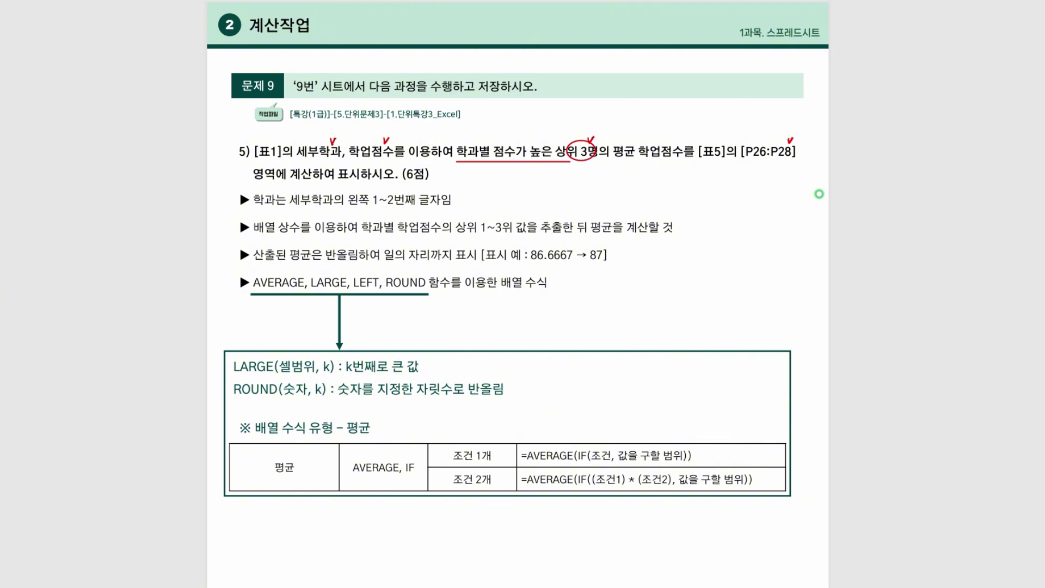
pyautogui.moveTo(303, 208); pyautogui.dragTo(408, 208)
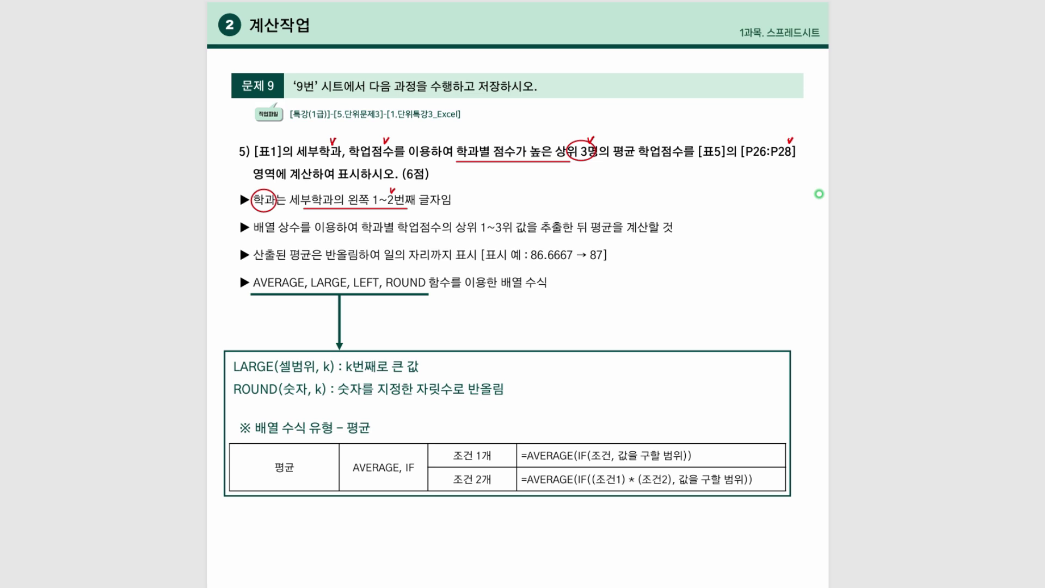
pyautogui.moveTo(250, 219); pyautogui.dragTo(300, 237)
pyautogui.moveTo(457, 236); pyautogui.dragTo(542, 236)
pyautogui.moveTo(618, 219); pyautogui.dragTo(614, 217)
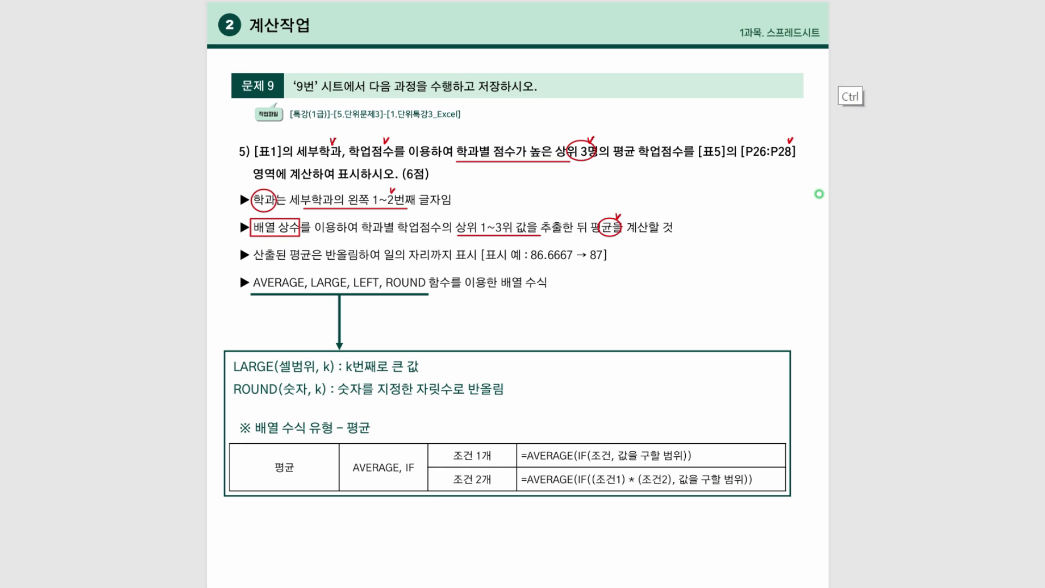
pyautogui.moveTo(852, 67)
pyautogui.mouseDown()
pyautogui.moveTo(929, 271)
pyautogui.moveTo(872, 279)
pyautogui.moveTo(873, 305)
pyautogui.mouseUp()
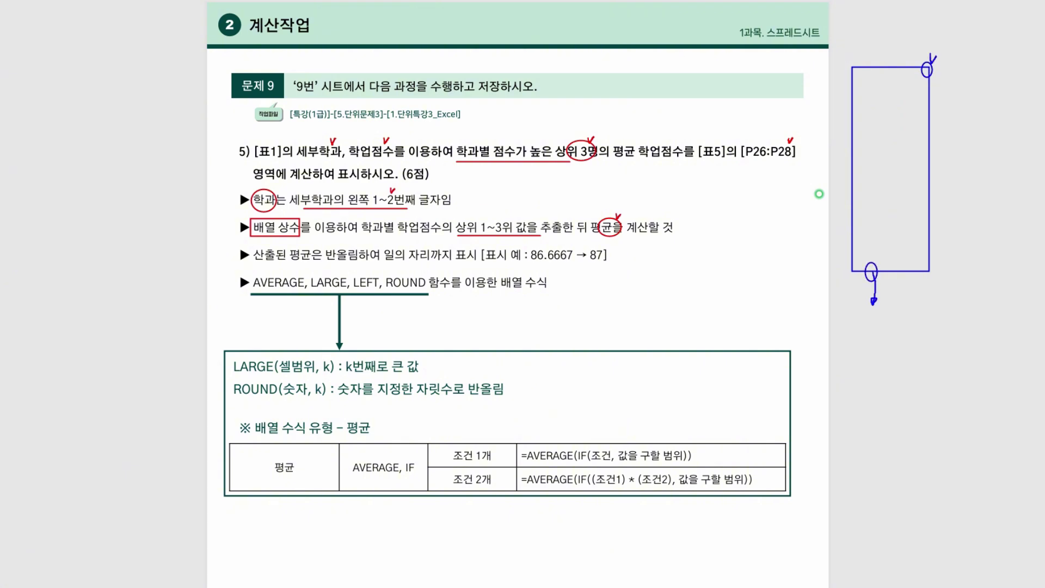
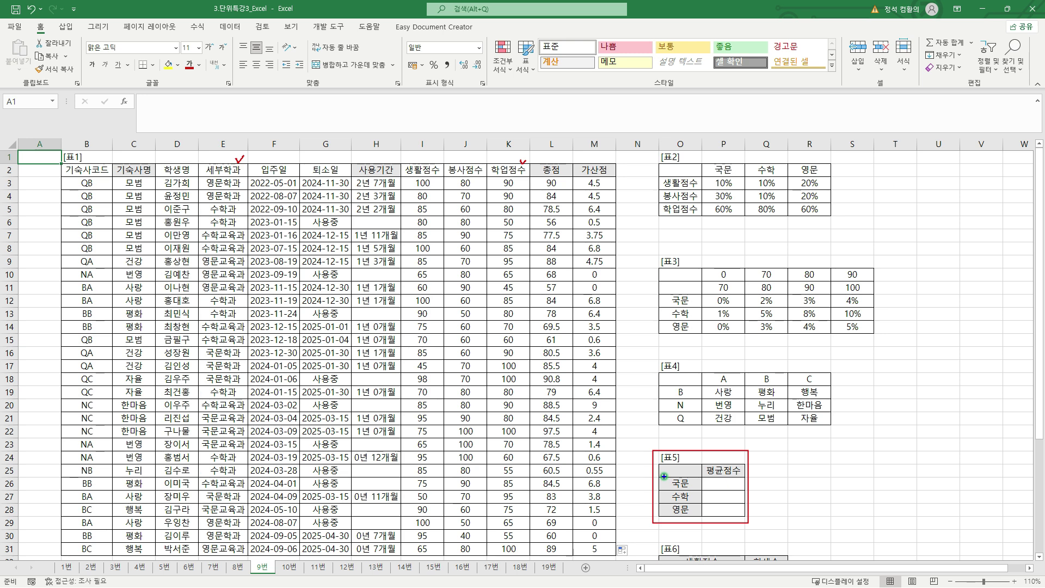
pyautogui.moveTo(665, 476)
pyautogui.mouseDown()
pyautogui.moveTo(683, 517)
pyautogui.moveTo(694, 490)
pyautogui.moveTo(667, 476)
pyautogui.moveTo(696, 466)
pyautogui.mouseUp()
pyautogui.press('Escape')
# Start 표5's 평균점수 formula for 국문 in P26 with a LARGE function nested inside AVERAGE.
pyautogui.click(717, 482)
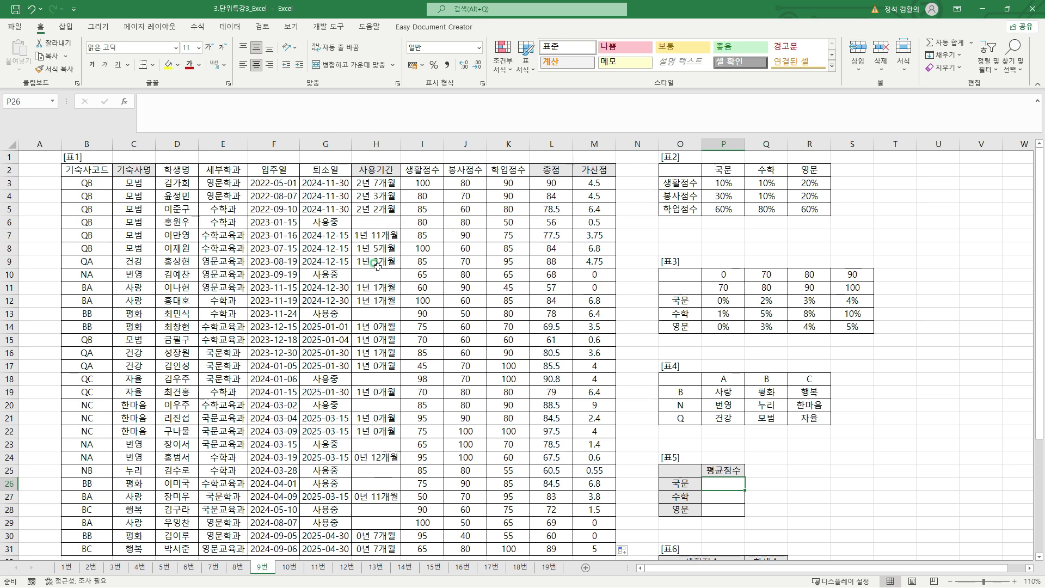
pyautogui.moveTo(135, 92)
pyautogui.mouseDown()
pyautogui.moveTo(230, 118)
pyautogui.moveTo(521, 133)
pyautogui.mouseUp()
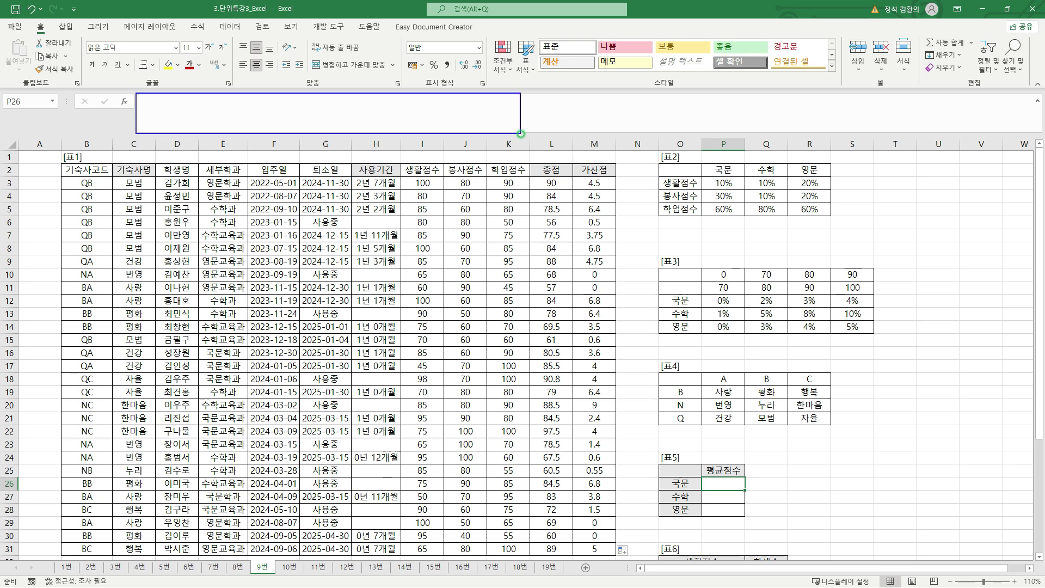
pyautogui.click(325, 105)
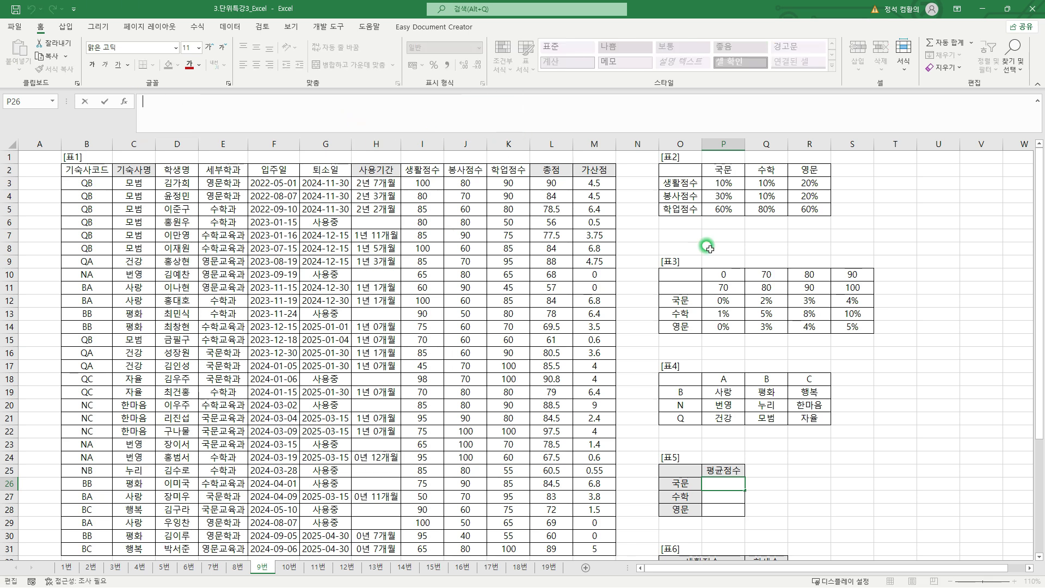
pyautogui.write('=')
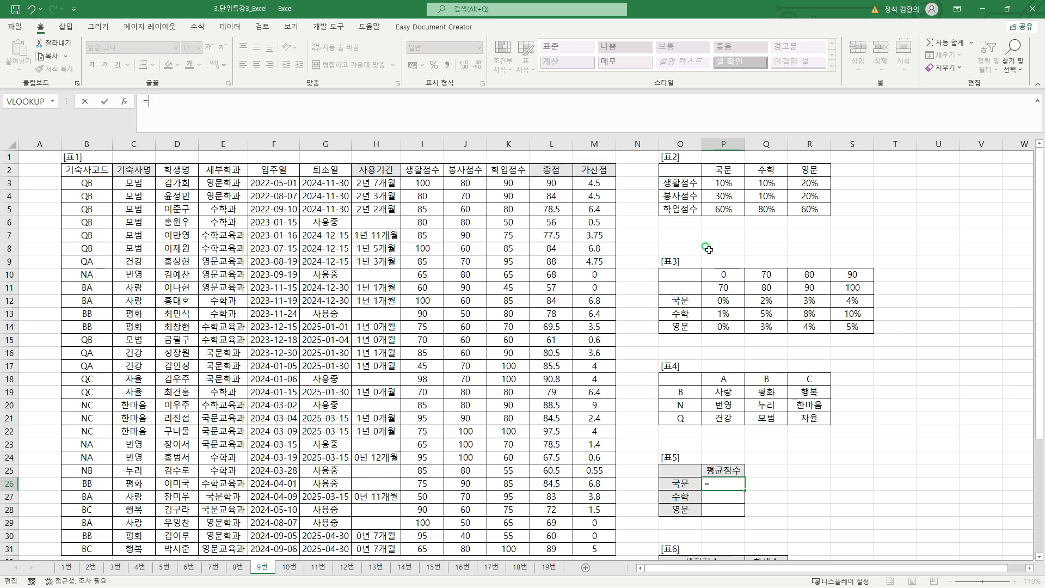
pyautogui.write('AVERA')
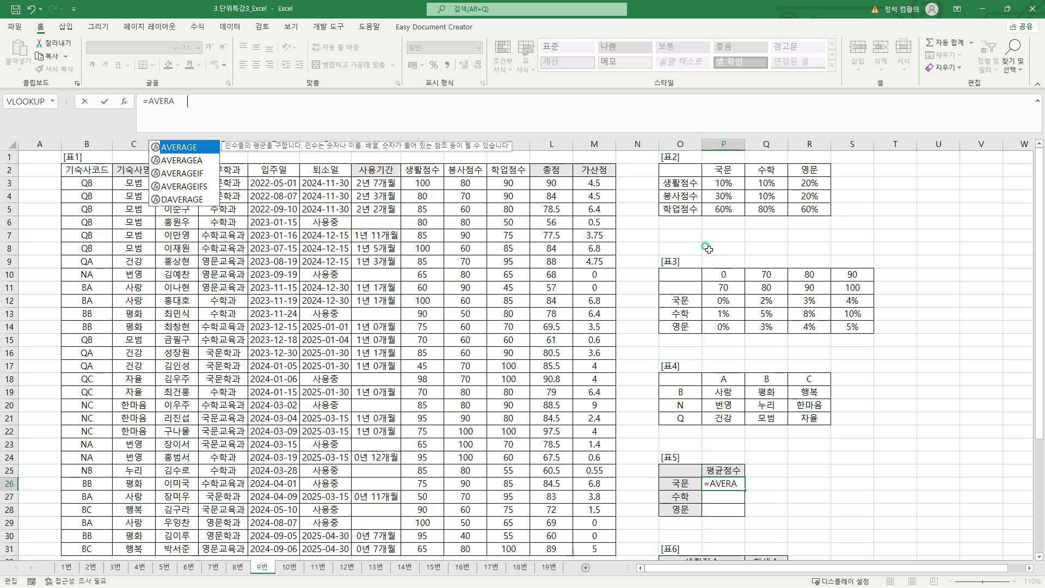
pyautogui.press('Tab')
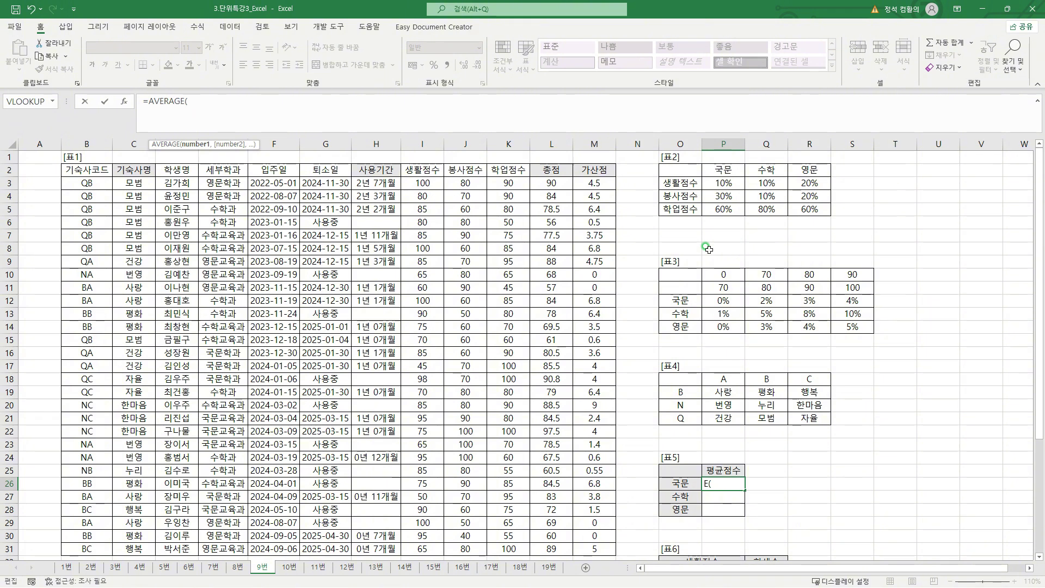
pyautogui.write('L')
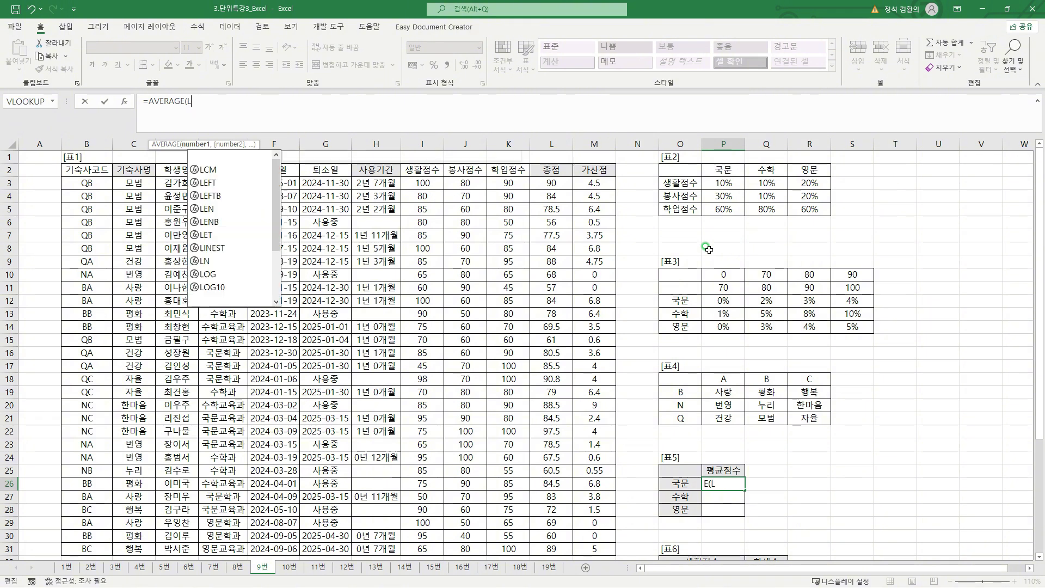
pyautogui.write('ARGE(')
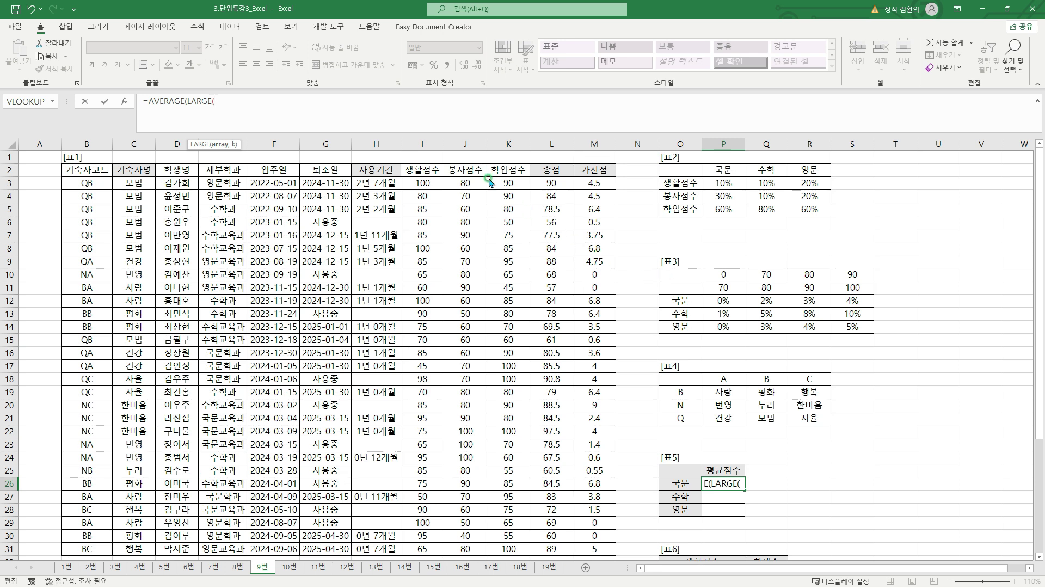
# Set LARGE's array to 표1's 학업점수 range as the absolute reference $K$3:$K$31 and place the insertion point just before it.
pyautogui.moveTo(492, 182); pyautogui.dragTo(530, 553)
pyautogui.press('Escape')
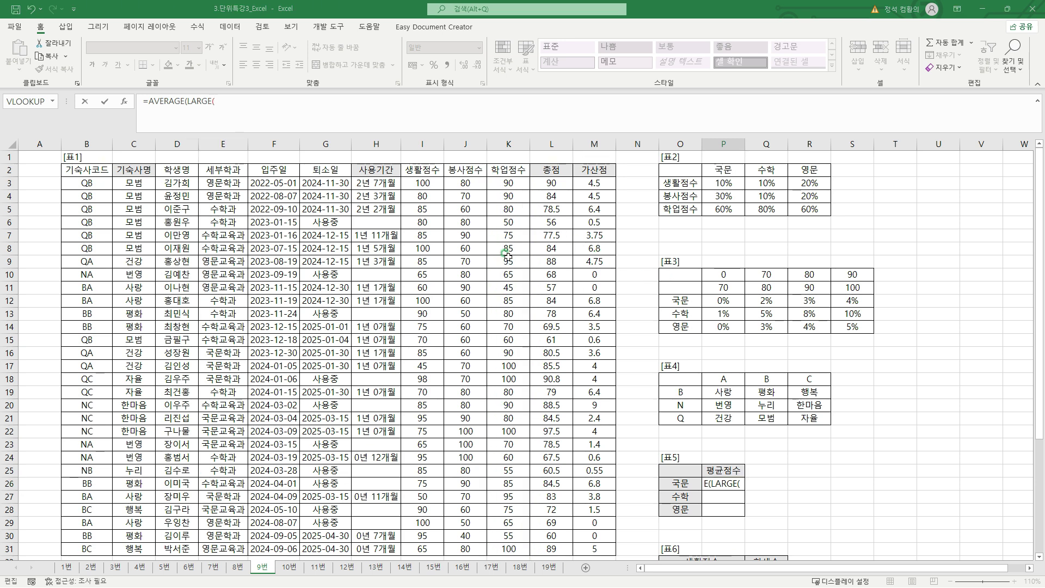
pyautogui.moveTo(508, 183); pyautogui.dragTo(509, 550)
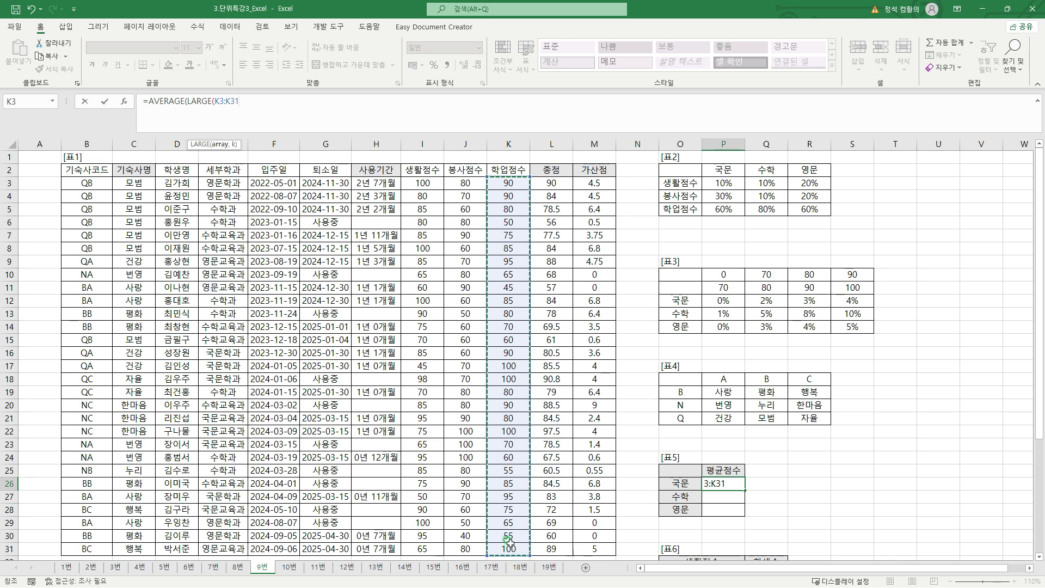
pyautogui.press('F4')
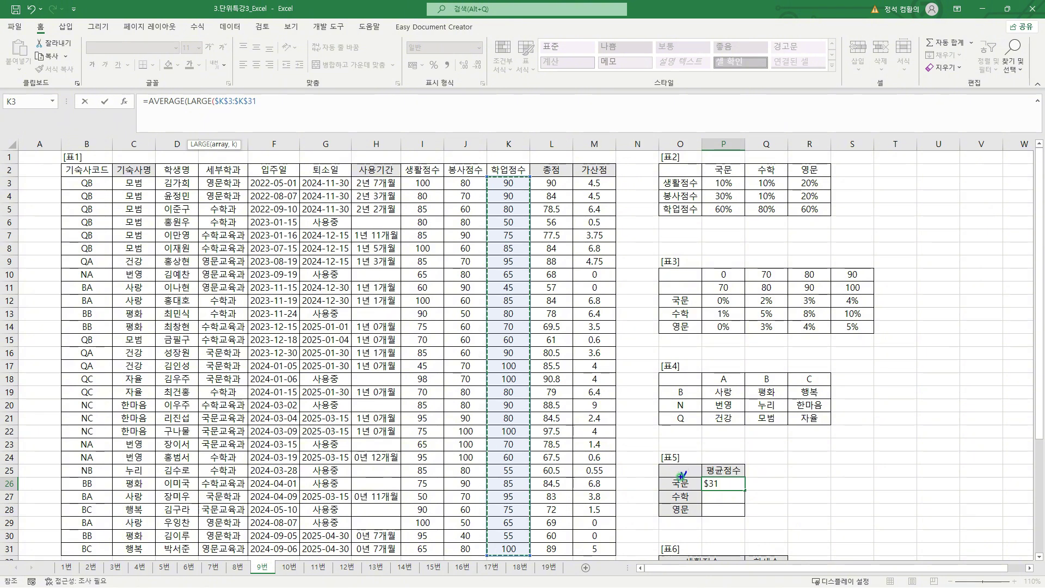
pyautogui.moveTo(681, 485); pyautogui.dragTo(686, 501)
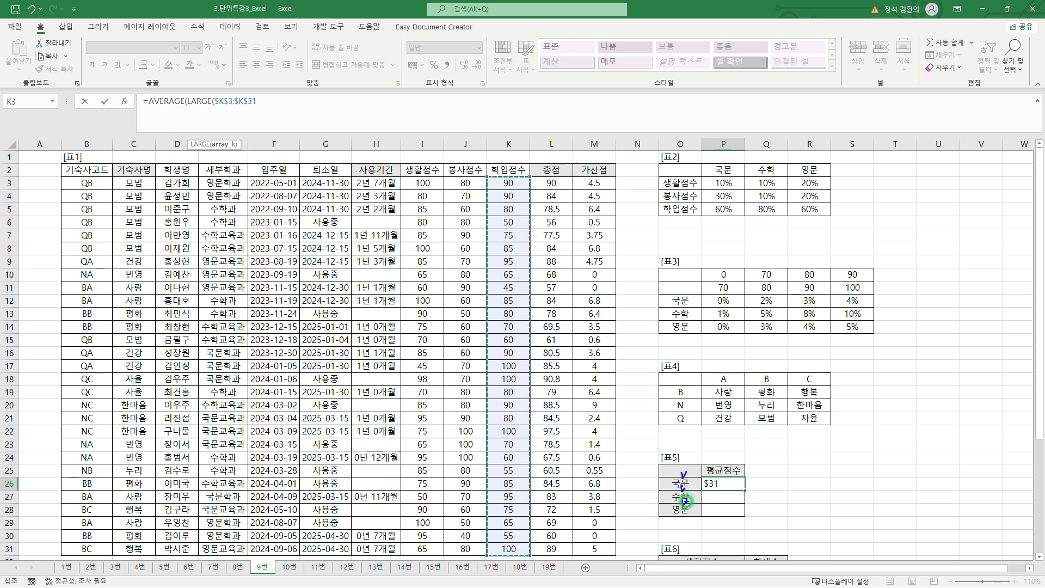
pyautogui.click(216, 102)
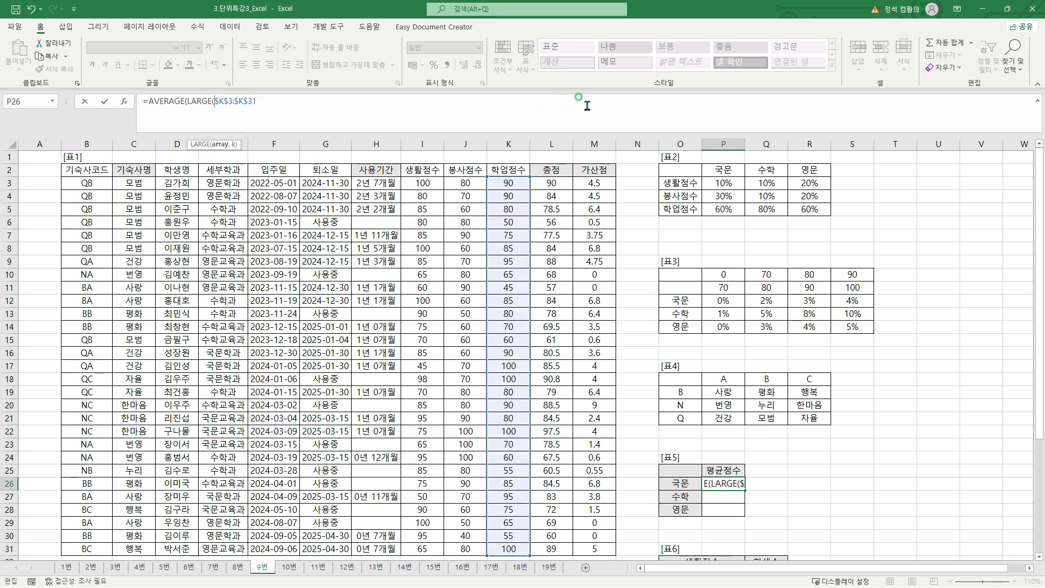
# Before LARGE's score range, open a parenthesized condition with LEFT taking 2 characters from the absolute 세부학과 range $E$3:$E$31.
pyautogui.write(')')
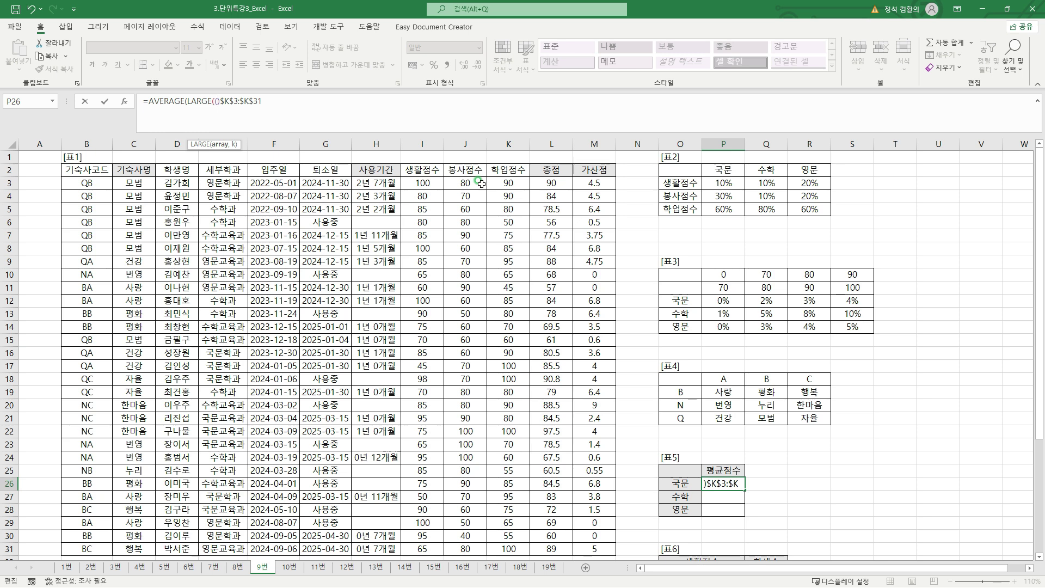
pyautogui.write('LEFT(')
pyautogui.moveTo(219, 180); pyautogui.dragTo(226, 547)
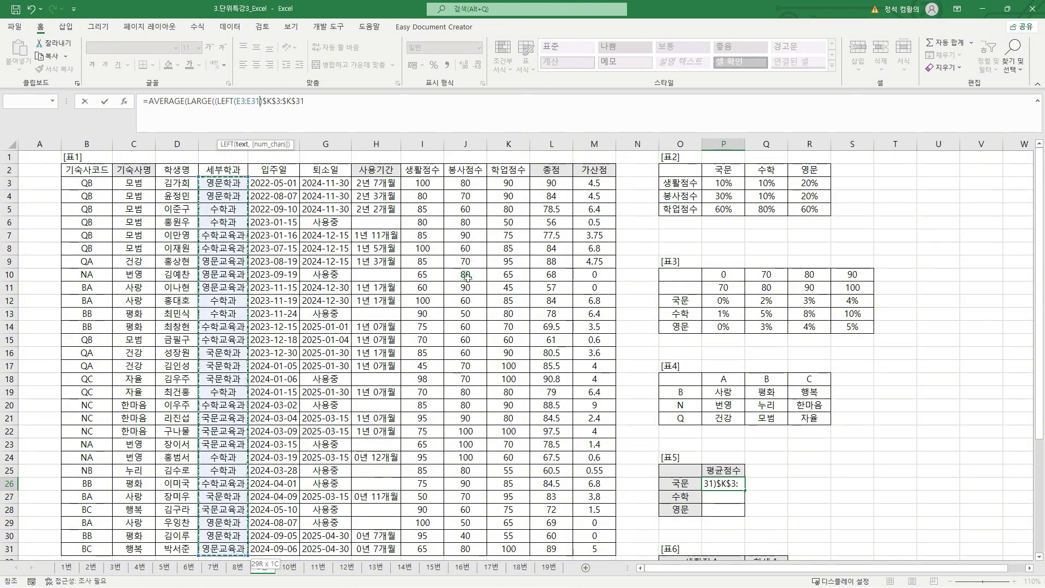
pyautogui.press('F4')
pyautogui.write(',2')
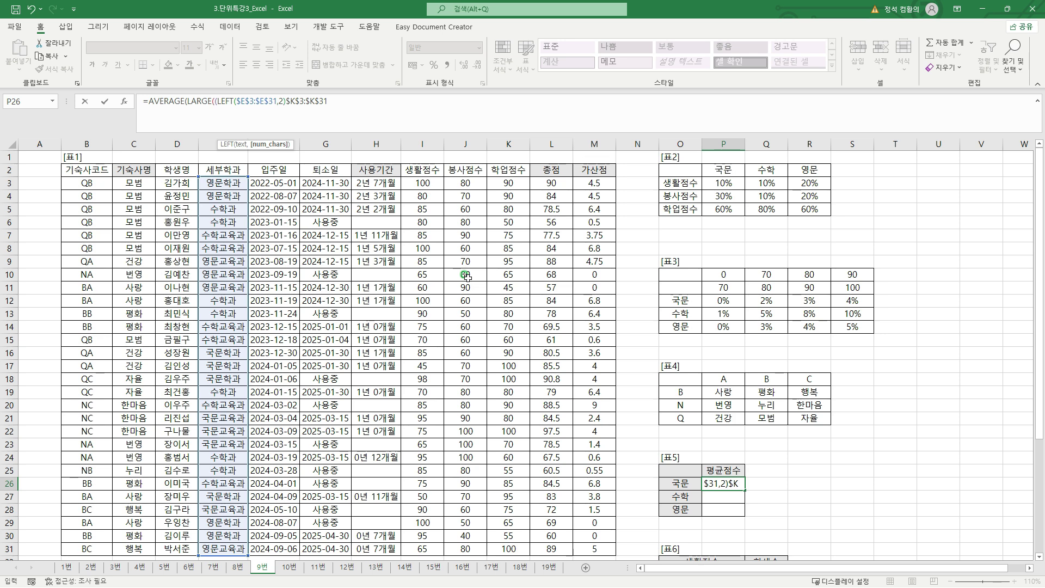
# Compare the LEFT result with 표5's 국문 label cell as the mixed reference $O26 and close the condition's parenthesis.
pyautogui.click(284, 101)
pyautogui.write('=')
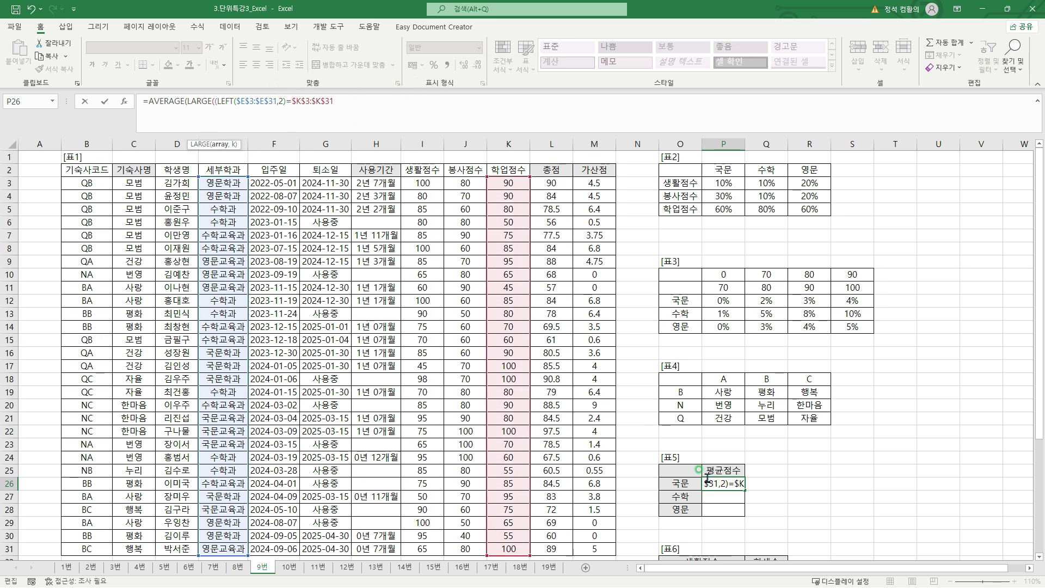
pyautogui.click(681, 482)
pyautogui.press('F4')
pyautogui.press('F4')
pyautogui.press('F4')
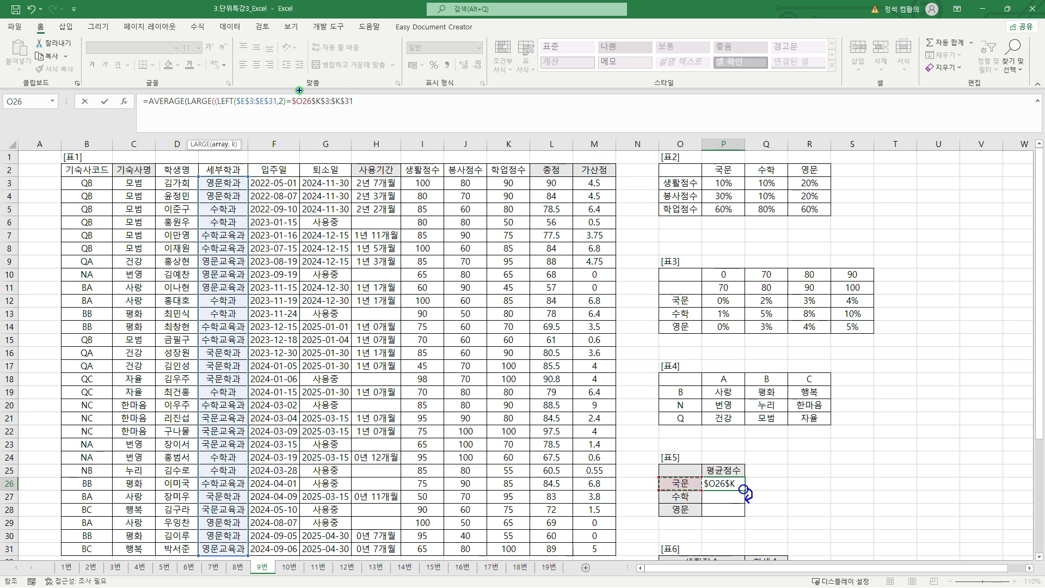
pyautogui.moveTo(301, 90); pyautogui.dragTo(306, 91)
pyautogui.click(312, 101)
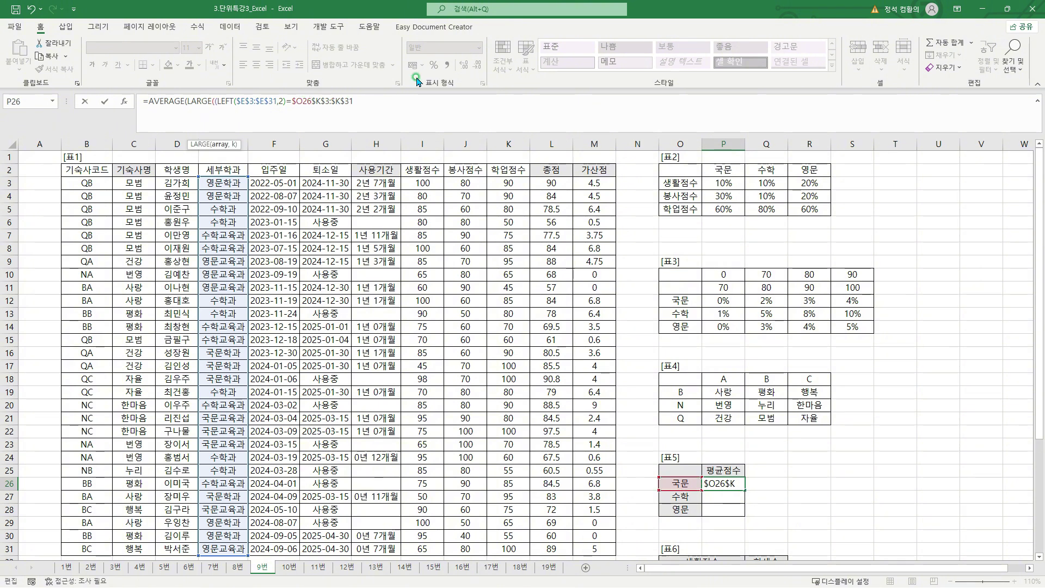
pyautogui.write(')')
pyautogui.moveTo(216, 107); pyautogui.dragTo(315, 107)
pyautogui.moveTo(212, 162)
pyautogui.mouseDown()
pyautogui.moveTo(233, 175)
pyautogui.moveTo(213, 161)
pyautogui.moveTo(235, 152)
pyautogui.mouseUp()
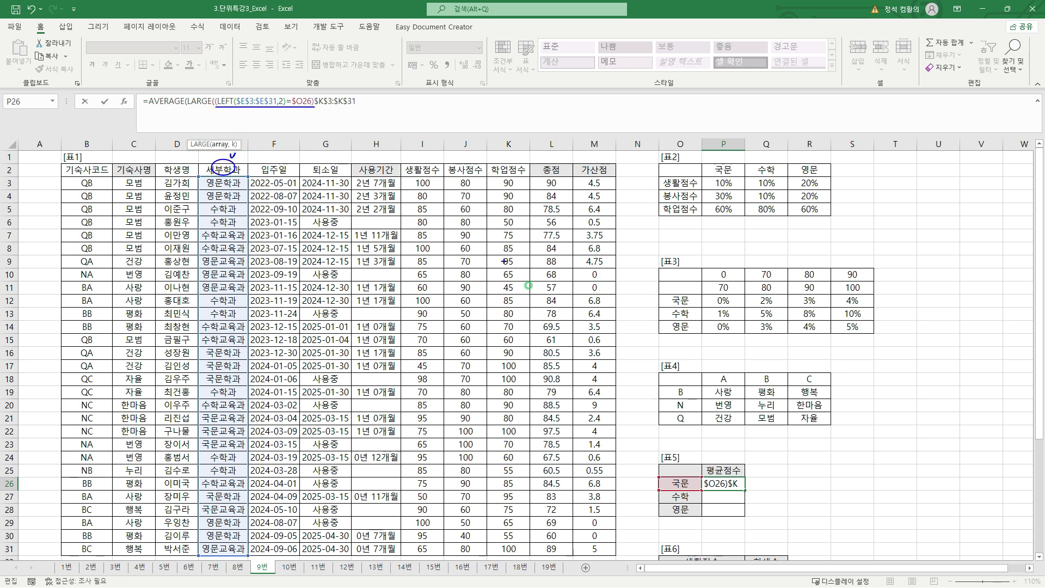
pyautogui.moveTo(674, 476)
pyautogui.mouseDown()
pyautogui.moveTo(669, 489)
pyautogui.moveTo(691, 488)
pyautogui.moveTo(685, 476)
pyautogui.mouseUp()
pyautogui.moveTo(293, 90); pyautogui.dragTo(299, 87)
pyautogui.press('Escape')
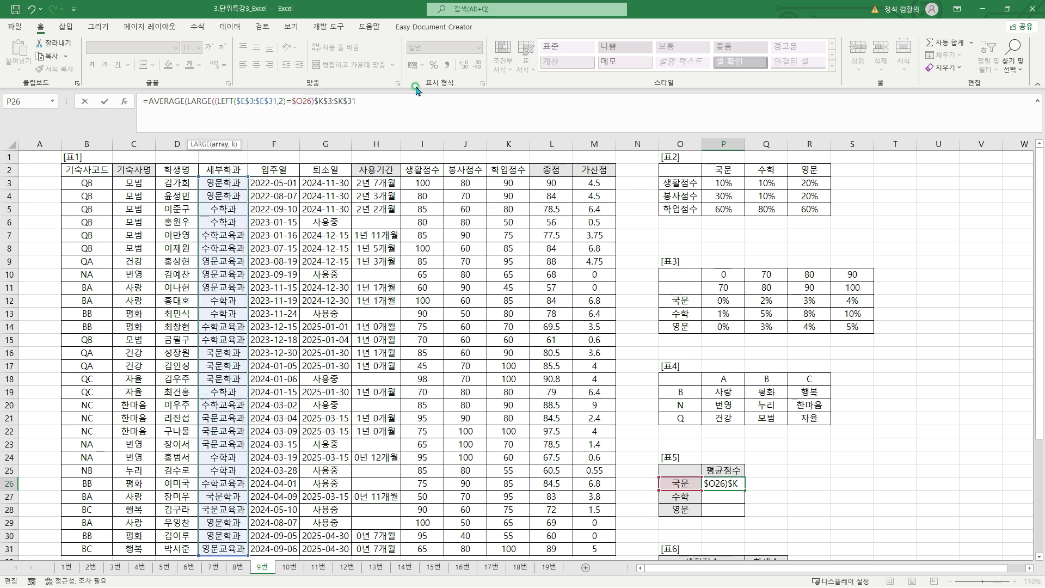
# Multiply the department condition by $K$3:$K$31, set LARGE's k to the array constant {1,2,3}, and close LARGE.
pyautogui.write('*')
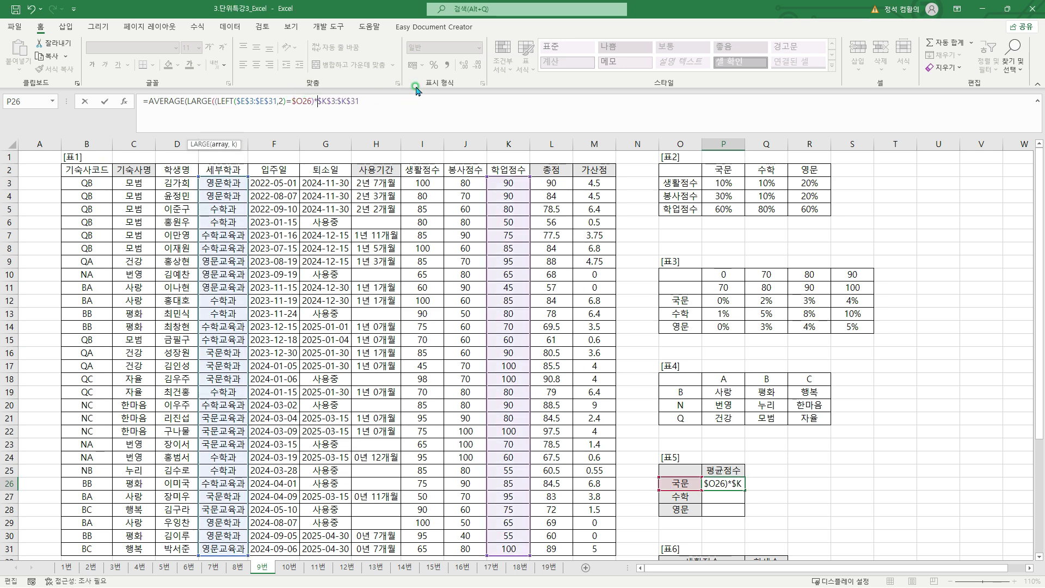
pyautogui.click(371, 104)
pyautogui.write('{1')
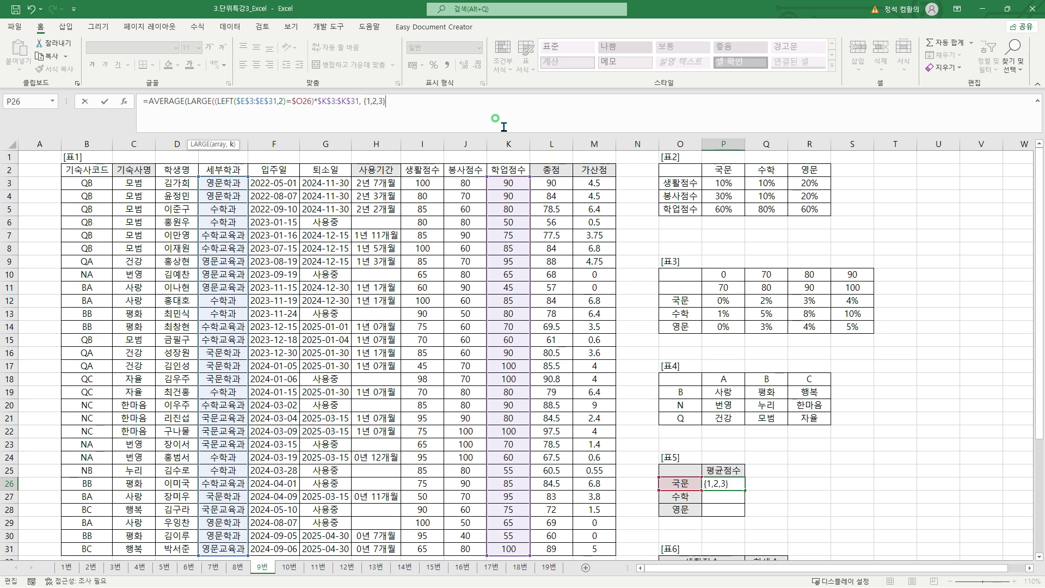
pyautogui.write(',2,3})')
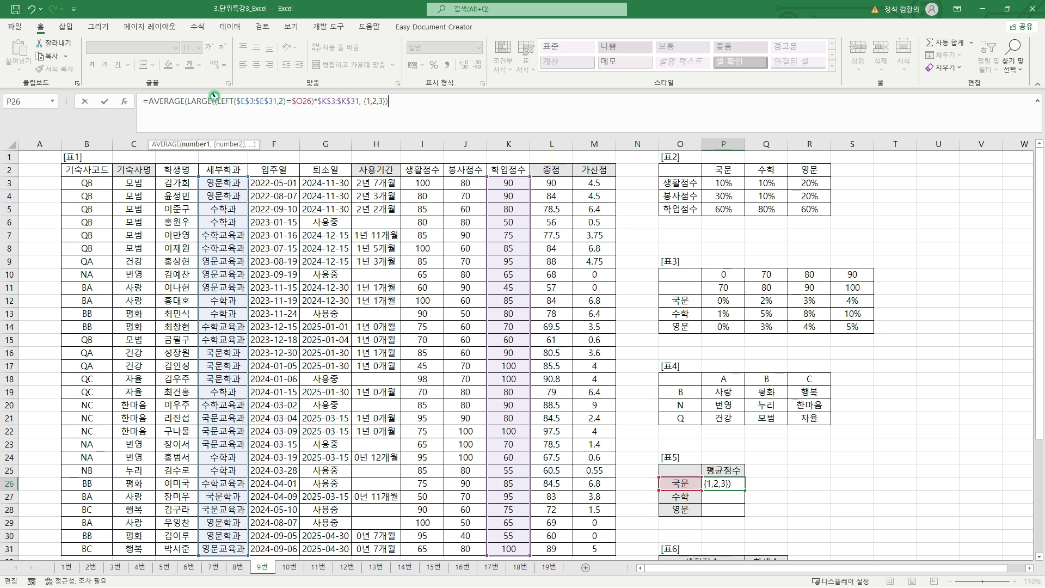
pyautogui.moveTo(213, 92); pyautogui.dragTo(219, 90)
pyautogui.moveTo(385, 91); pyautogui.dragTo(392, 89)
pyautogui.press('Escape')
# Close AVERAGE, commit P26 as an array formula and fill it down to P28.
pyautogui.write(')')
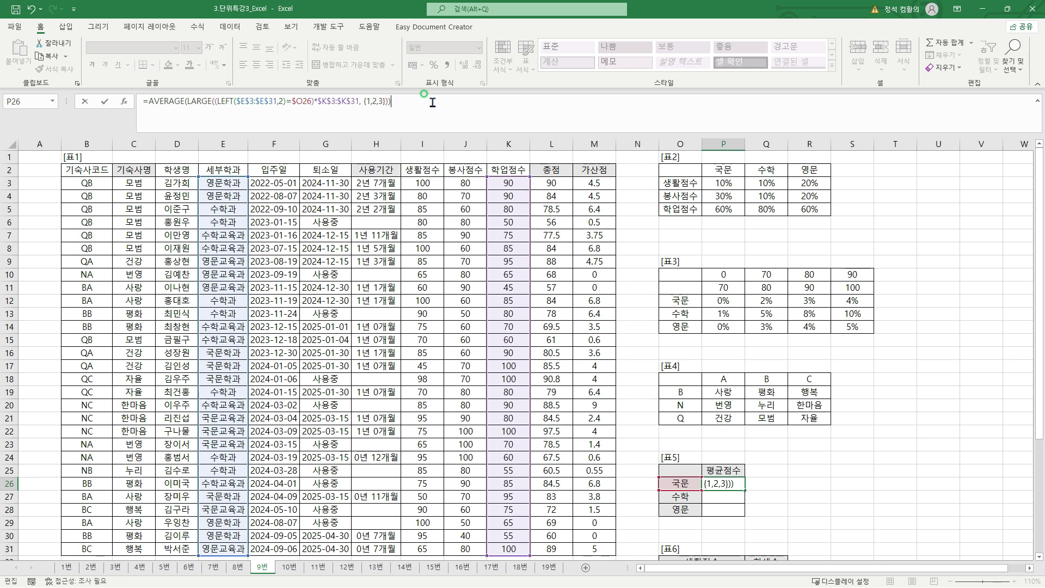
pyautogui.hotkey('ctrl', 'shift', 'Return')
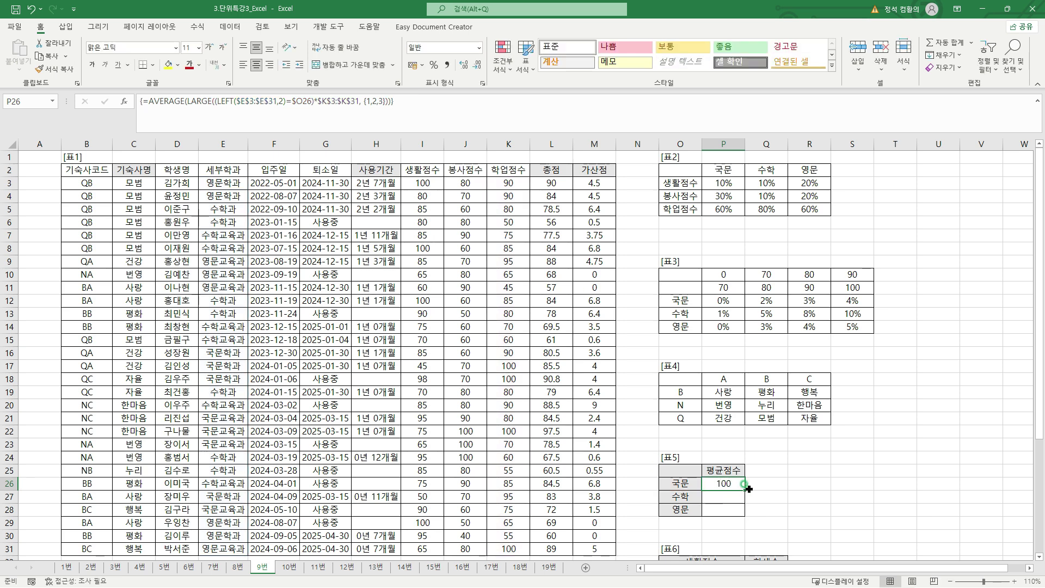
pyautogui.moveTo(746, 489); pyautogui.dragTo(745, 515)
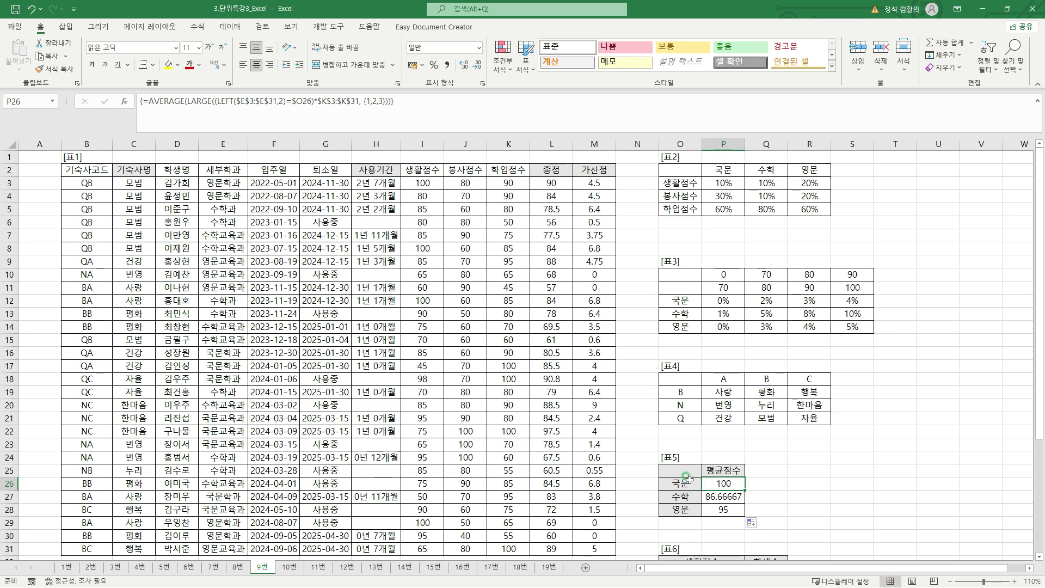
pyautogui.moveTo(687, 478)
pyautogui.mouseDown()
pyautogui.moveTo(694, 501)
pyautogui.moveTo(745, 517)
pyautogui.mouseUp()
pyautogui.press('Escape')
# Wrap P26's AVERAGE formula in ROUND with 0 digits, commit it as an array formula and fill it down to P28.
pyautogui.click(146, 101)
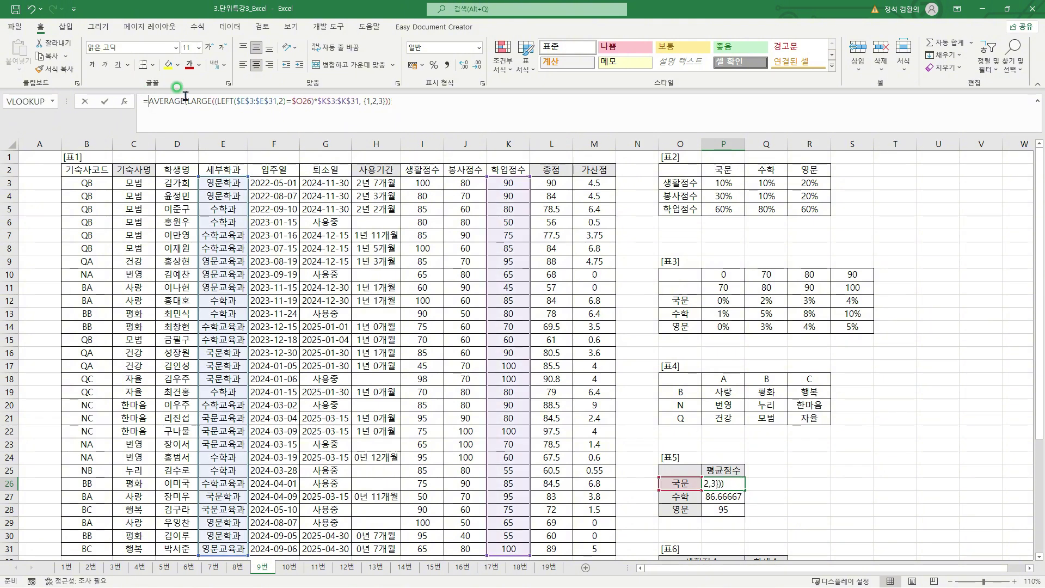
pyautogui.write('ROUND(')
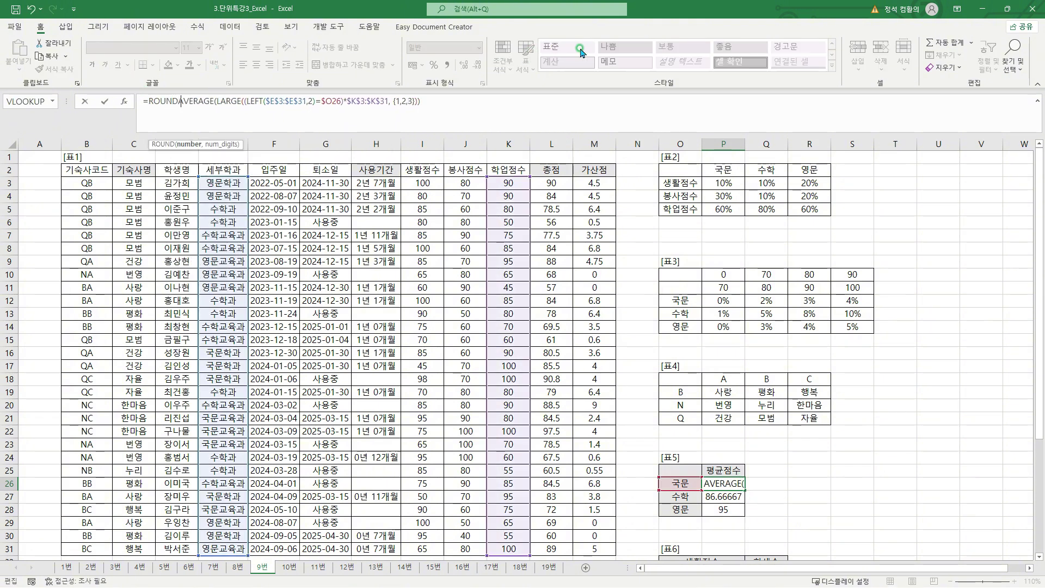
pyautogui.click(542, 101)
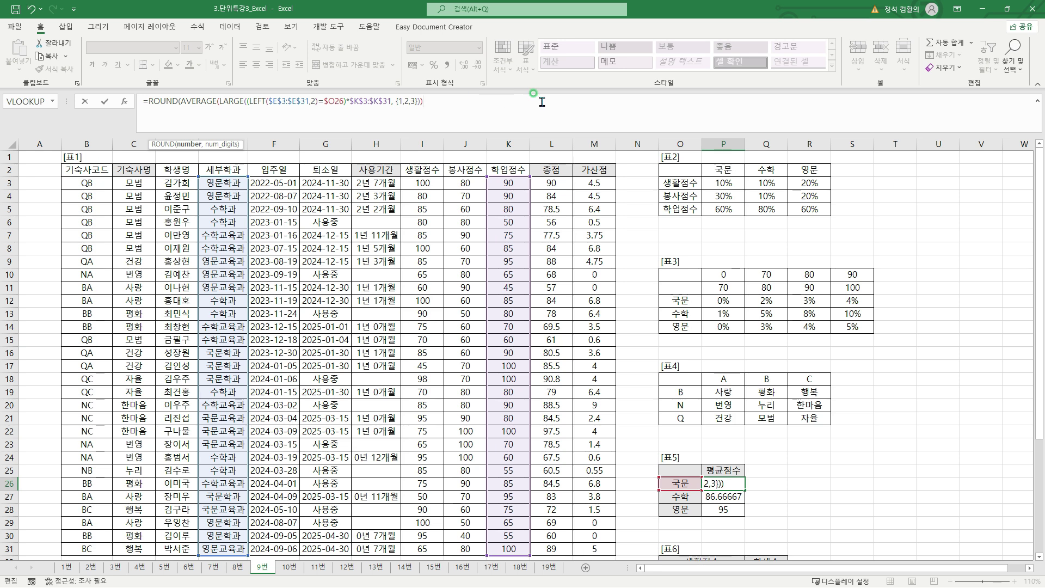
pyautogui.write(',0)')
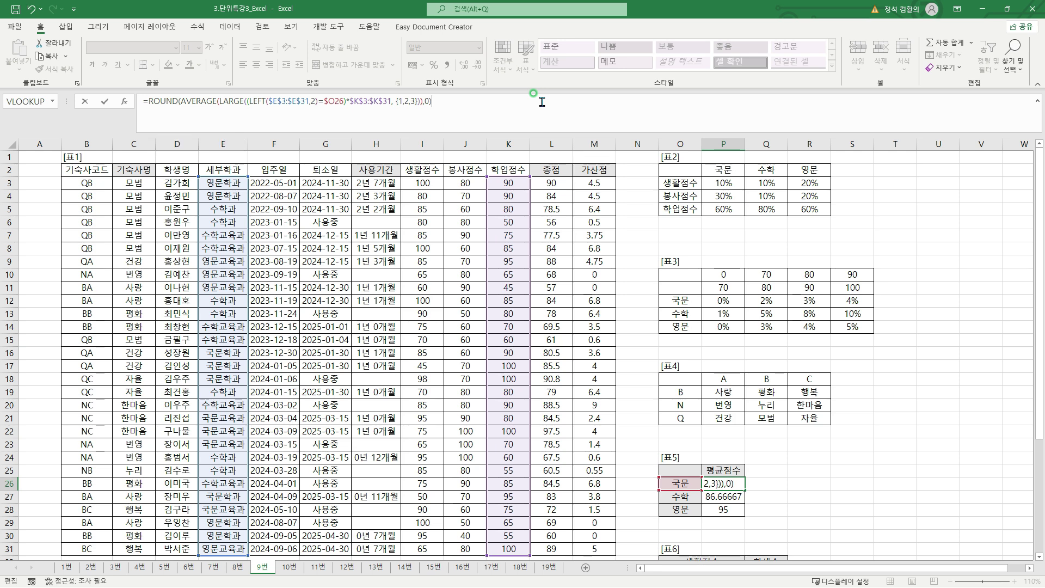
pyautogui.hotkey('ctrl', 'shift', 'Return')
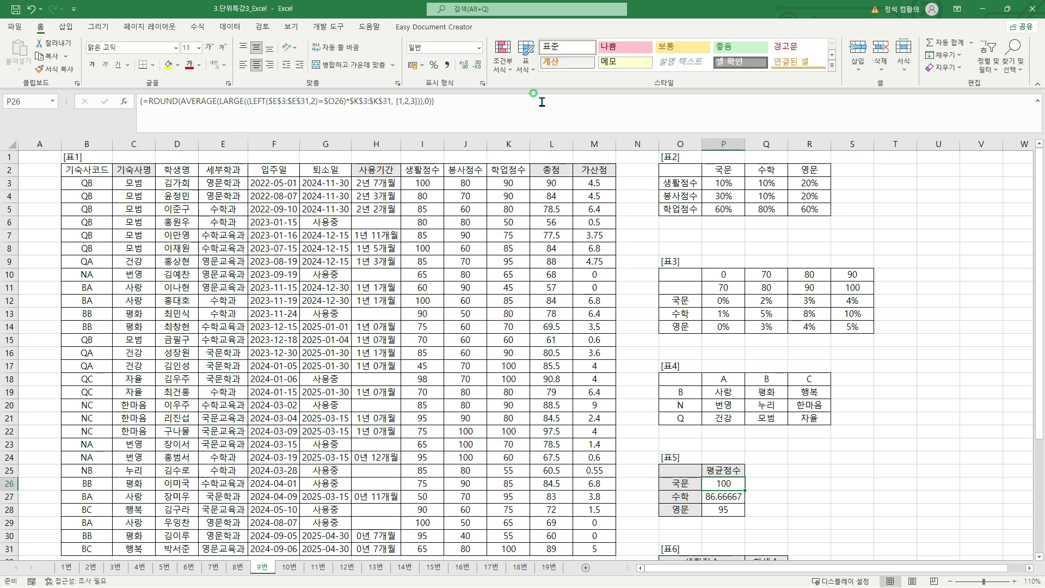
pyautogui.doubleClick(745, 486)
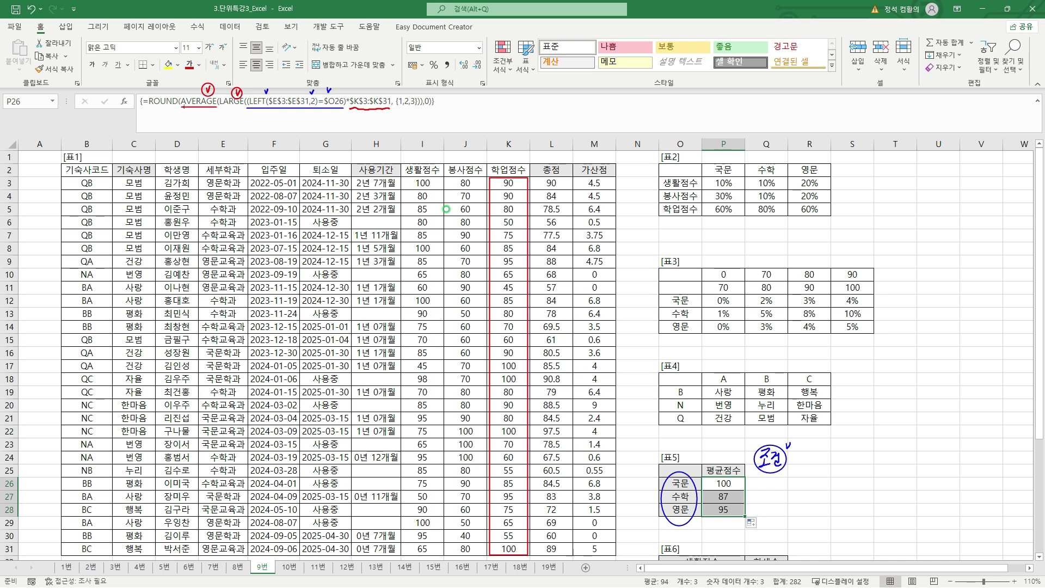
pyautogui.moveTo(205, 176)
pyautogui.mouseDown()
pyautogui.moveTo(223, 199)
pyautogui.moveTo(228, 229)
pyautogui.moveTo(211, 244)
pyautogui.moveTo(218, 255)
pyautogui.mouseUp()
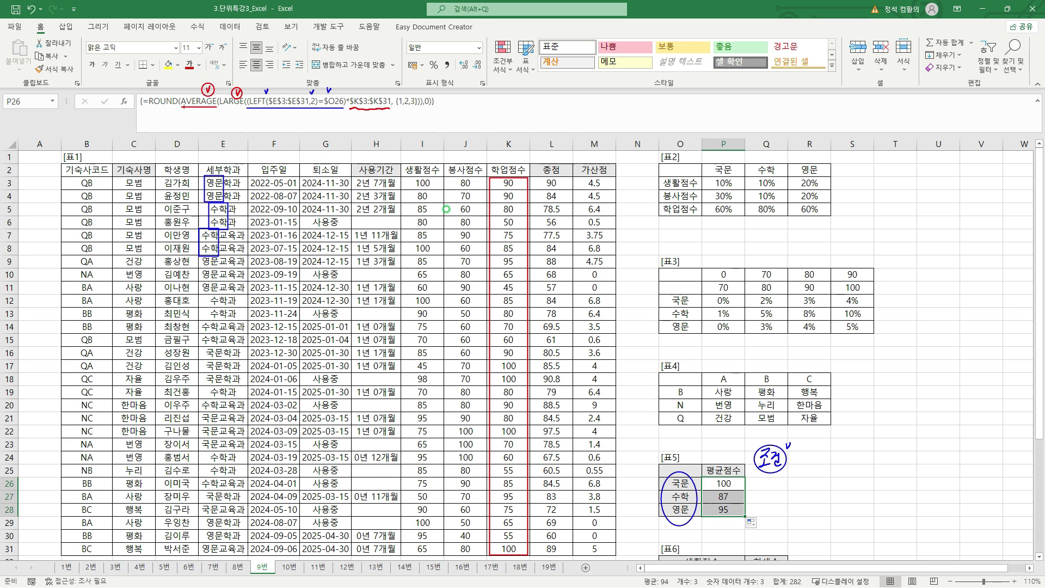
pyautogui.moveTo(688, 477)
pyautogui.mouseDown()
pyautogui.moveTo(673, 487)
pyautogui.moveTo(691, 480)
pyautogui.mouseUp()
pyautogui.moveTo(244, 178); pyautogui.dragTo(246, 279)
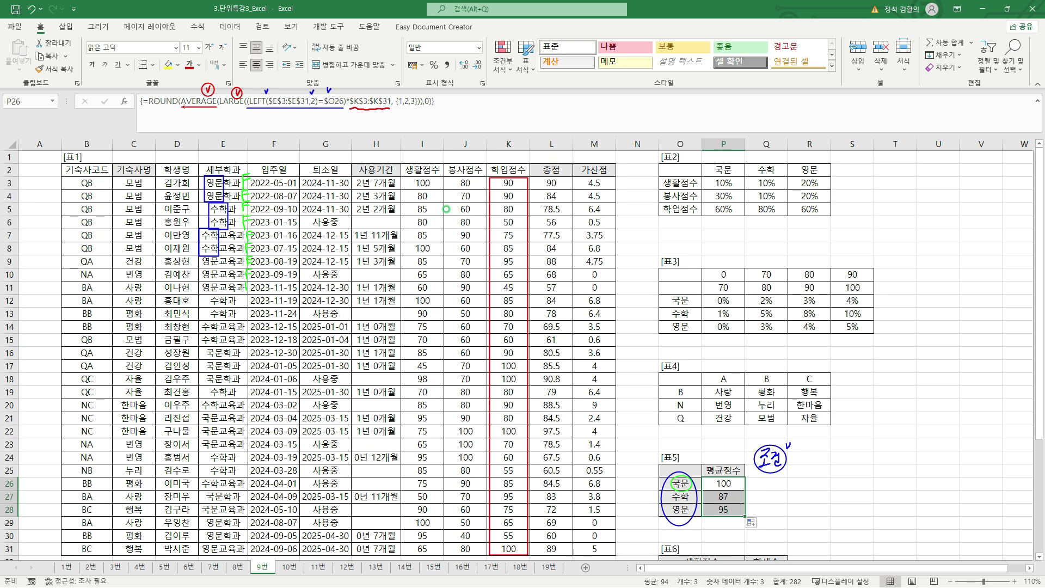
pyautogui.moveTo(245, 349)
pyautogui.mouseDown()
pyautogui.moveTo(256, 345)
pyautogui.moveTo(248, 377)
pyautogui.mouseUp()
pyautogui.moveTo(253, 413); pyautogui.dragTo(254, 449)
pyautogui.moveTo(496, 104)
pyautogui.mouseDown()
pyautogui.moveTo(511, 107)
pyautogui.moveTo(506, 121)
pyautogui.moveTo(530, 113)
pyautogui.mouseUp()
pyautogui.moveTo(539, 113); pyautogui.dragTo(559, 126)
pyautogui.moveTo(591, 106); pyautogui.dragTo(592, 120)
pyautogui.moveTo(590, 106); pyautogui.dragTo(598, 106)
pyautogui.moveTo(591, 112); pyautogui.dragTo(615, 116)
pyautogui.moveTo(623, 106)
pyautogui.mouseDown()
pyautogui.moveTo(633, 105)
pyautogui.moveTo(632, 121)
pyautogui.mouseUp()
pyautogui.moveTo(625, 114); pyautogui.dragTo(648, 113)
pyautogui.moveTo(644, 110); pyautogui.dragTo(654, 108)
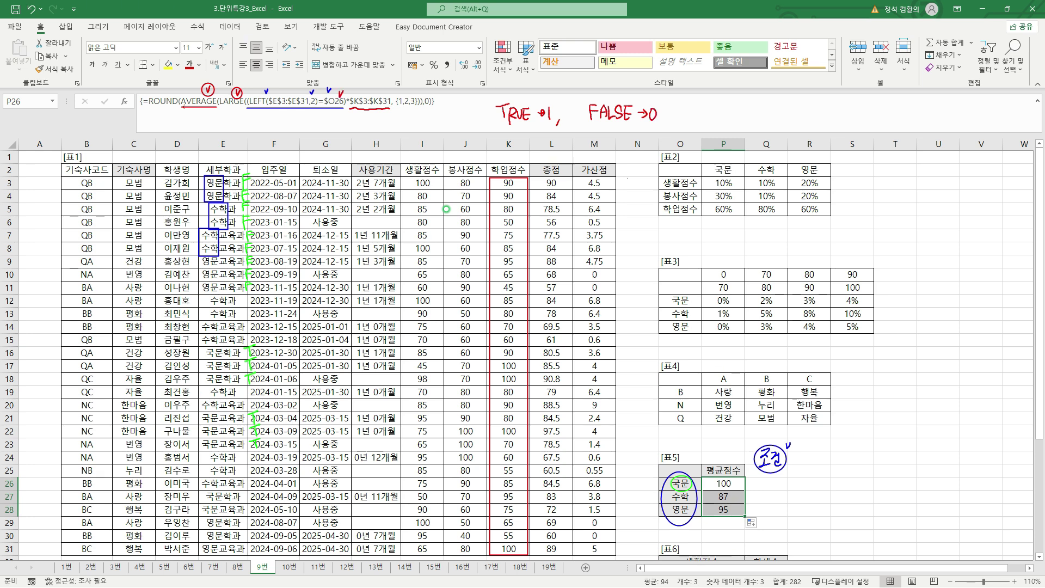
pyautogui.moveTo(631, 178); pyautogui.dragTo(630, 179)
pyautogui.moveTo(245, 189); pyautogui.dragTo(251, 188)
pyautogui.moveTo(630, 194); pyautogui.dragTo(629, 195)
pyautogui.moveTo(250, 203); pyautogui.dragTo(255, 202)
pyautogui.moveTo(252, 217); pyautogui.dragTo(258, 217)
pyautogui.moveTo(625, 207); pyautogui.dragTo(625, 208)
pyautogui.moveTo(628, 220); pyautogui.dragTo(627, 221)
pyautogui.moveTo(516, 346); pyautogui.dragTo(516, 352)
pyautogui.moveTo(626, 349); pyautogui.dragTo(623, 372)
pyautogui.moveTo(627, 363)
pyautogui.mouseDown()
pyautogui.moveTo(622, 383)
pyautogui.moveTo(636, 376)
pyautogui.mouseUp()
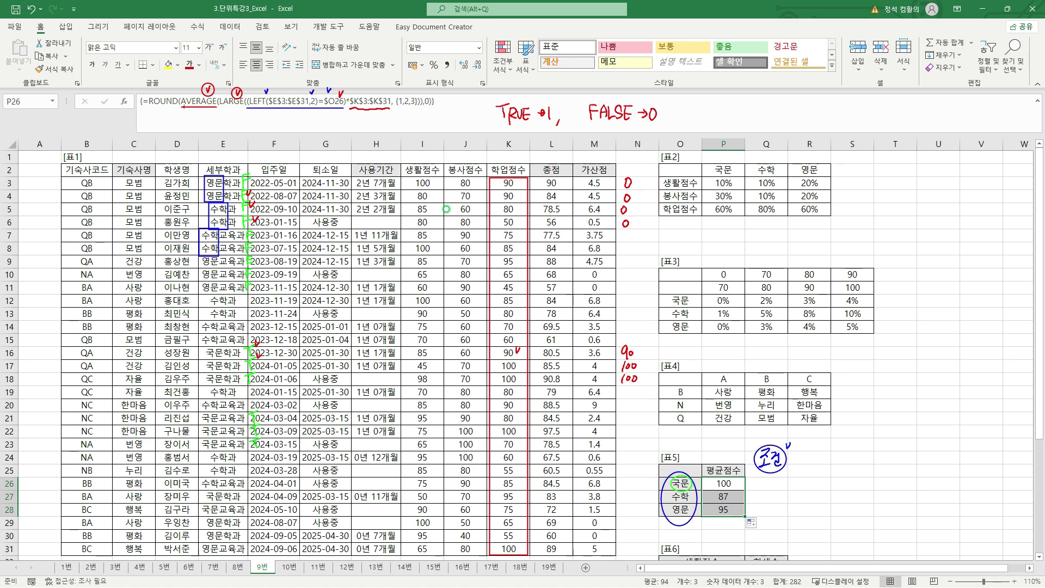
pyautogui.moveTo(616, 175); pyautogui.dragTo(658, 556)
pyautogui.moveTo(654, 167)
pyautogui.mouseDown()
pyautogui.moveTo(646, 174)
pyautogui.moveTo(653, 168)
pyautogui.mouseUp()
pyautogui.moveTo(220, 107); pyautogui.dragTo(244, 107)
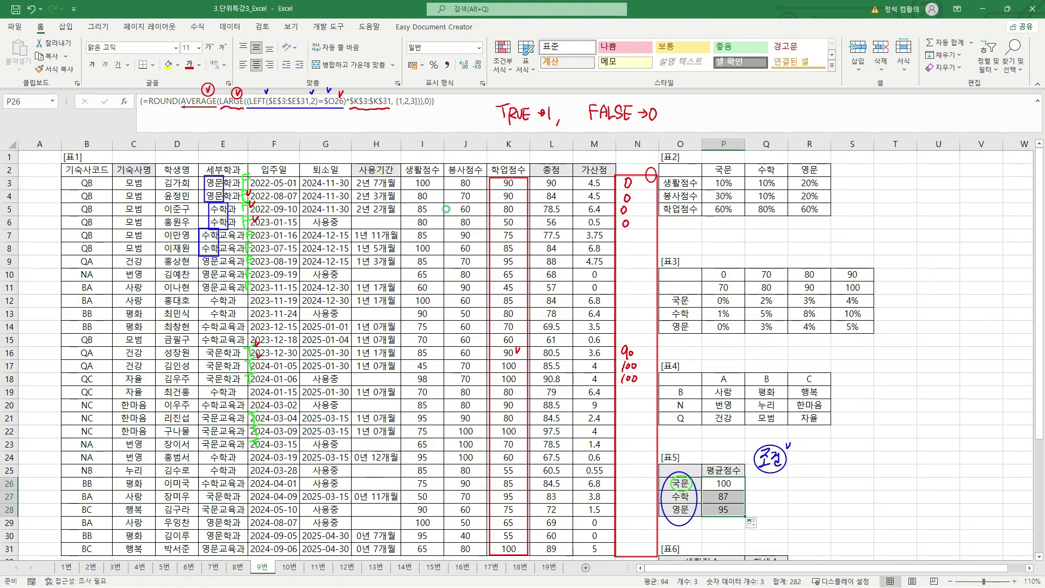
pyautogui.moveTo(409, 88); pyautogui.dragTo(411, 83)
pyautogui.moveTo(283, 111); pyautogui.dragTo(300, 122)
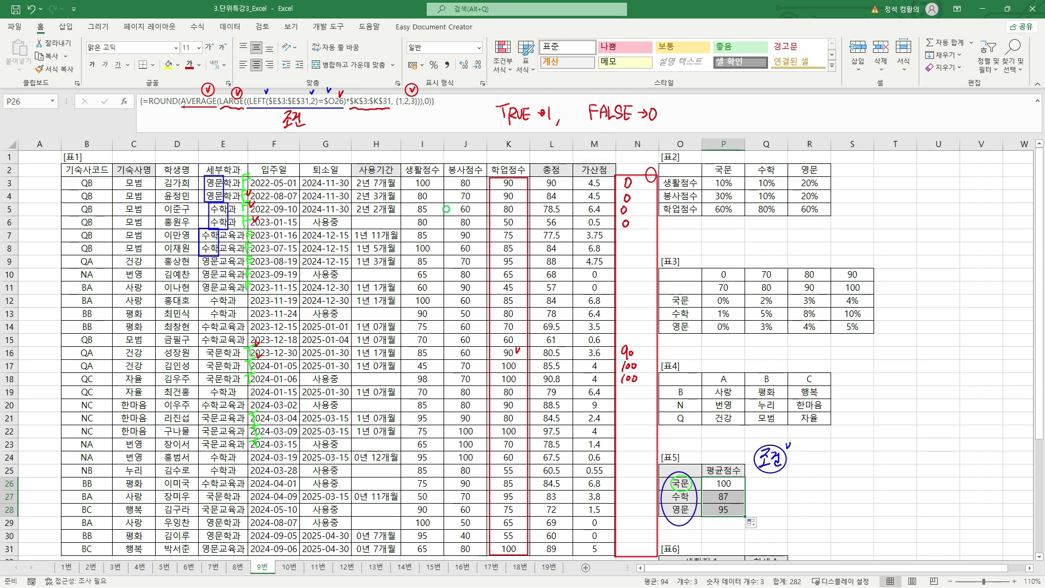
pyautogui.press('Escape')
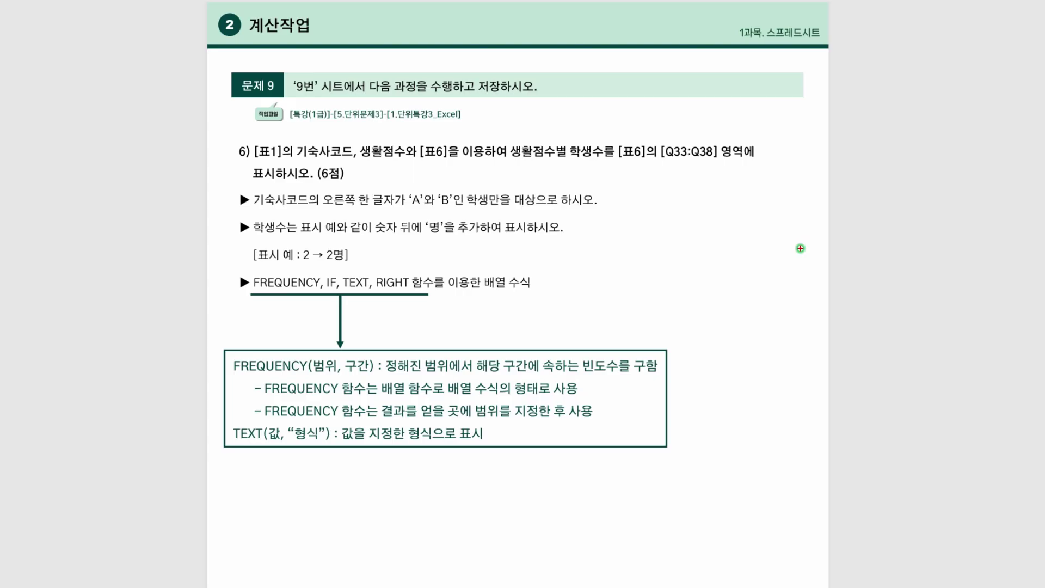
pyautogui.moveTo(335, 140); pyautogui.dragTo(606, 161)
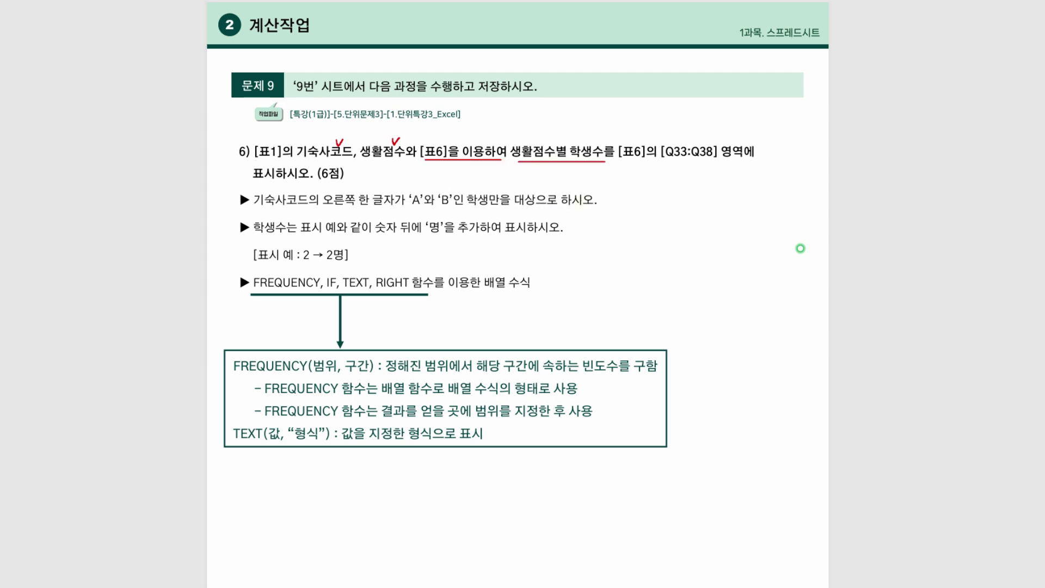
pyautogui.moveTo(691, 142); pyautogui.dragTo(710, 137)
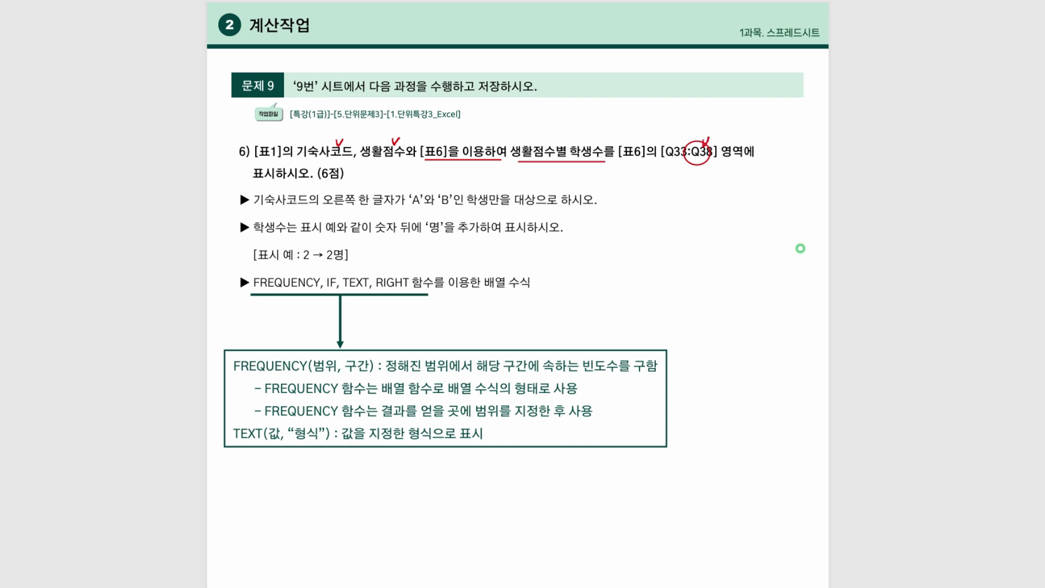
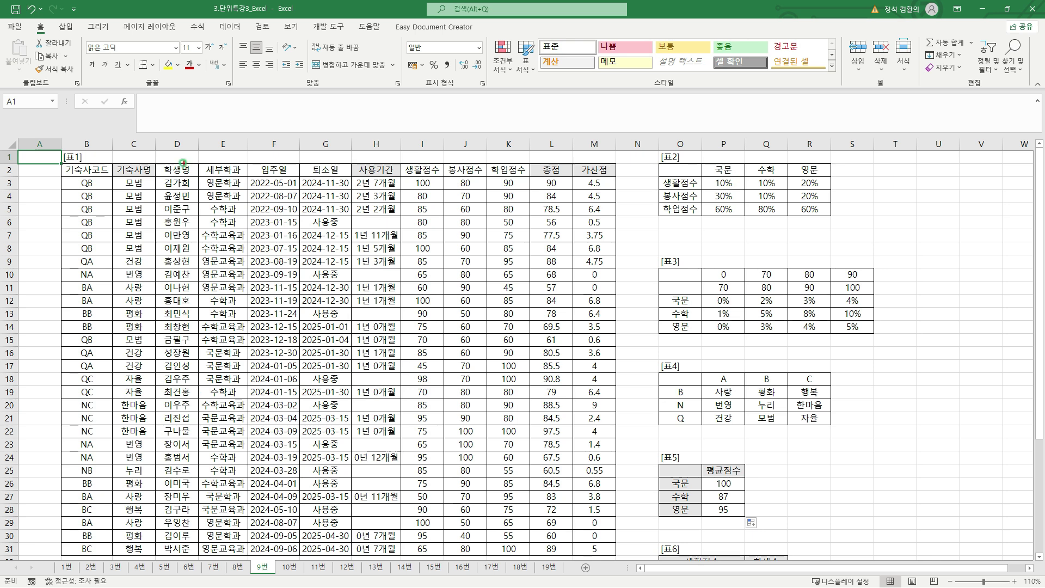
pyautogui.moveTo(106, 159); pyautogui.dragTo(116, 157)
pyautogui.moveTo(438, 159); pyautogui.dragTo(448, 157)
# Select 표6's empty 학생수 range Q33:Q38 for the FREQUENCY array formula.
pyautogui.scroll(-3, 708, 326)
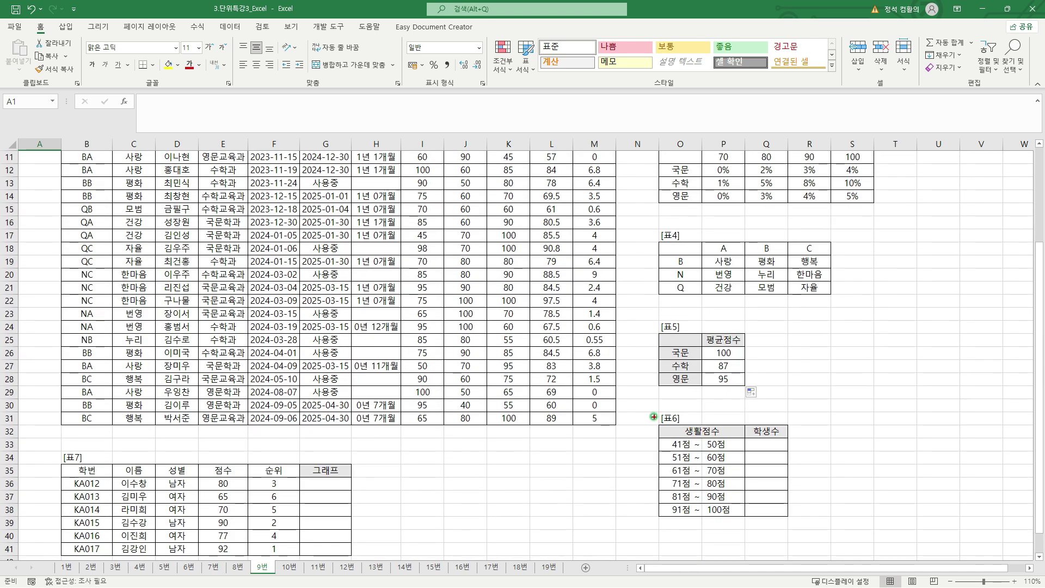
pyautogui.moveTo(652, 410); pyautogui.dragTo(796, 528)
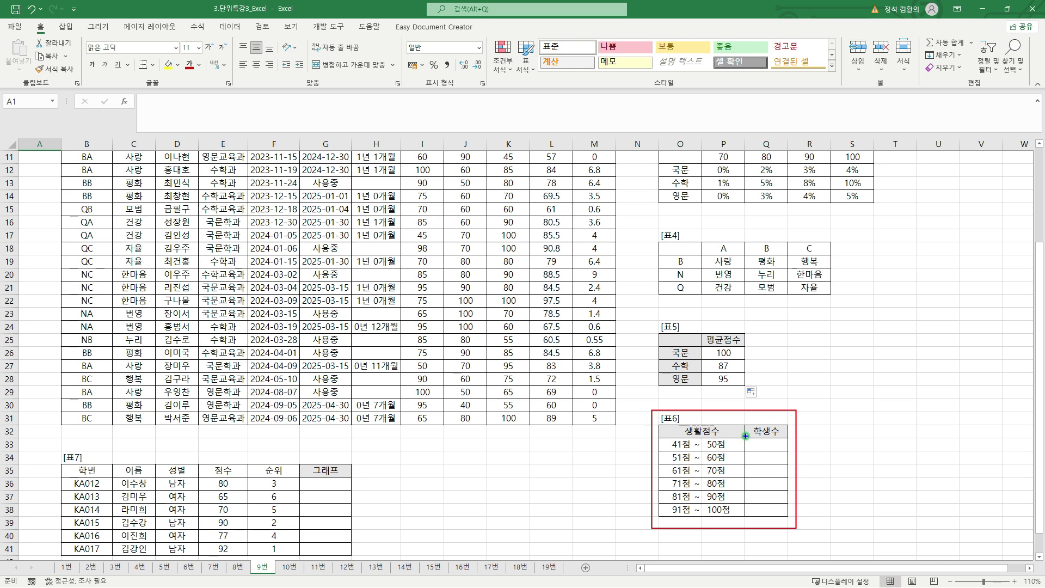
pyautogui.moveTo(745, 436); pyautogui.dragTo(788, 516)
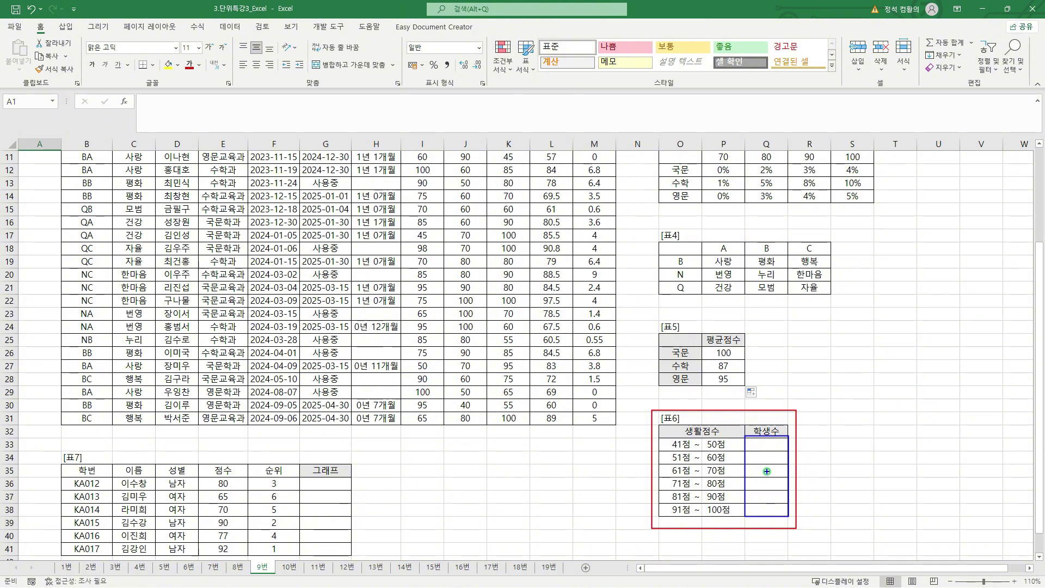
pyautogui.press('Escape')
pyautogui.click(768, 443)
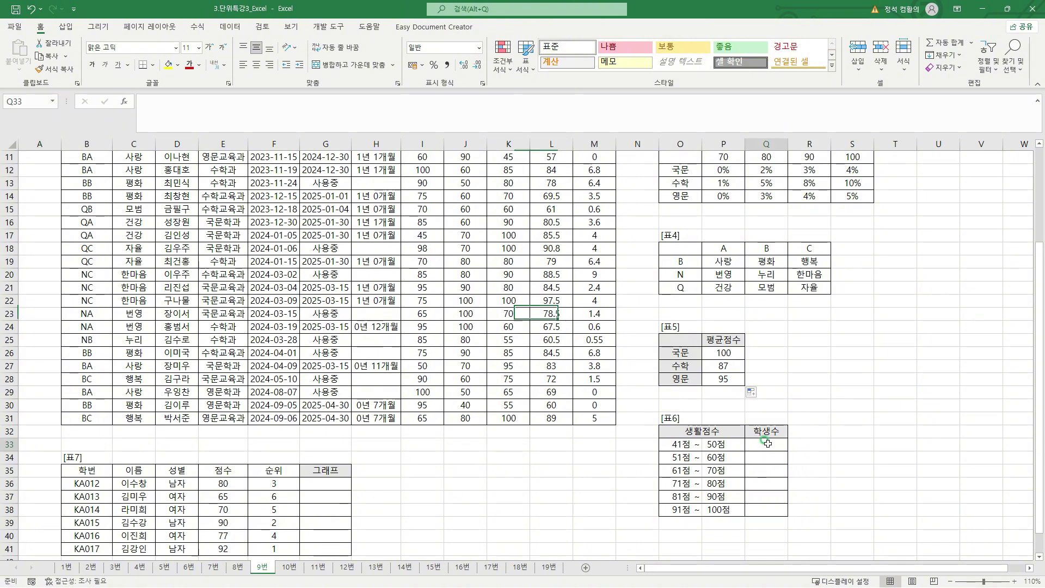
pyautogui.moveTo(768, 443); pyautogui.dragTo(768, 509)
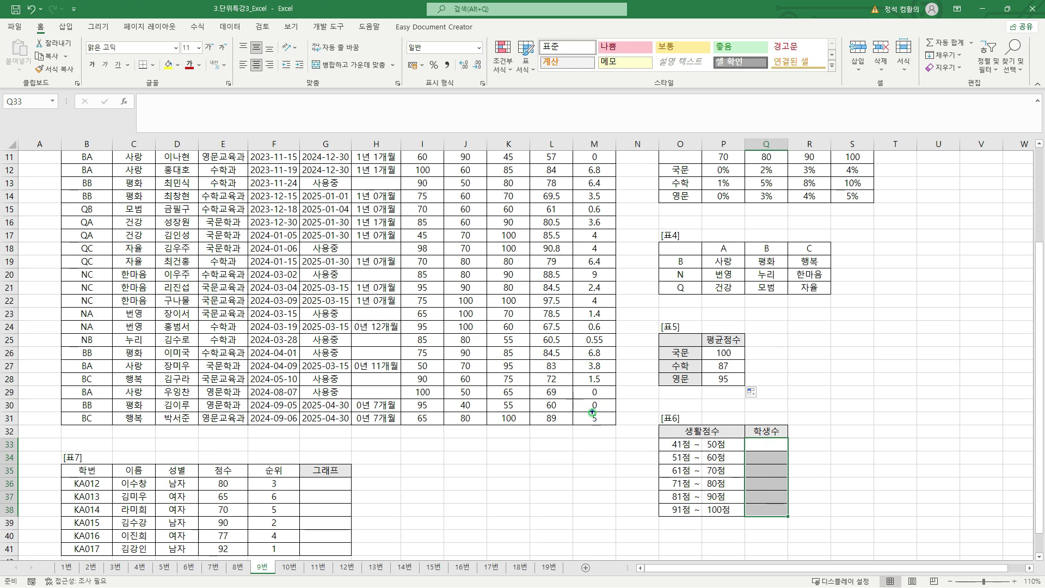
# Start a FREQUENCY formula for the selected 학생수 range Q33:Q38.
pyautogui.moveTo(138, 94); pyautogui.dragTo(543, 133)
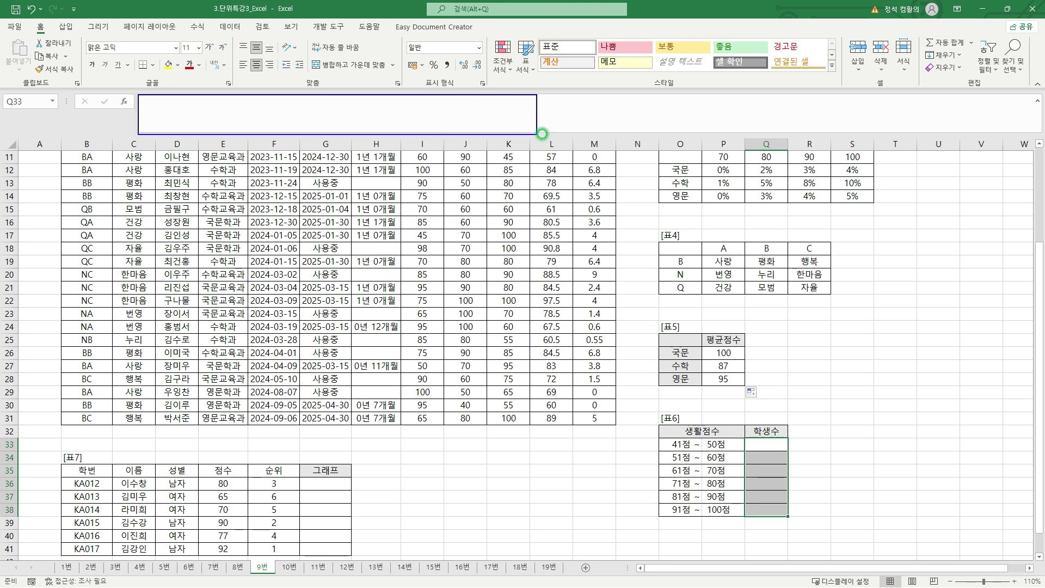
pyautogui.click(308, 113)
pyautogui.write('=')
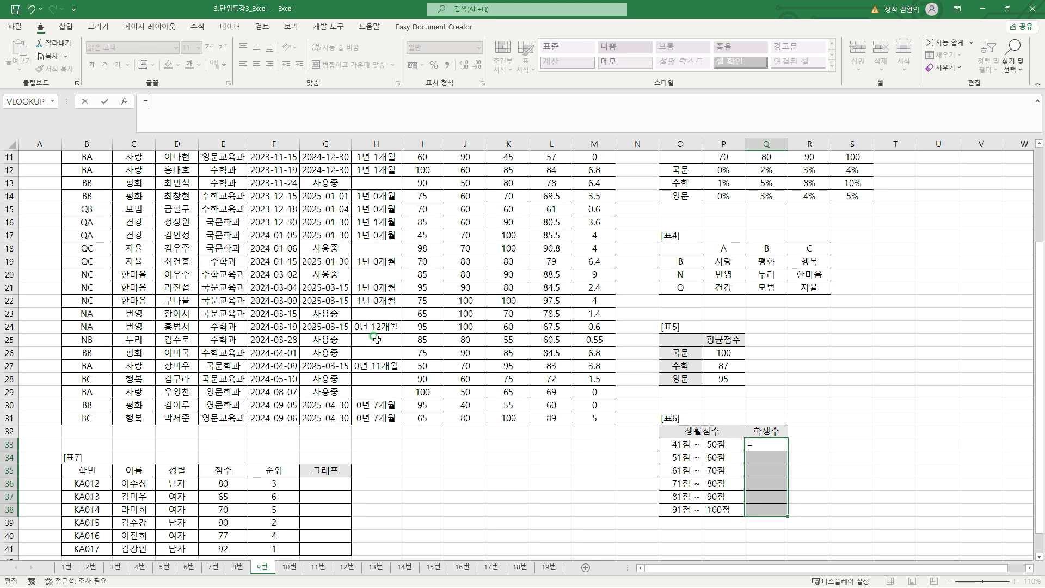
pyautogui.write('ㄹ')
pyautogui.write('FRE')
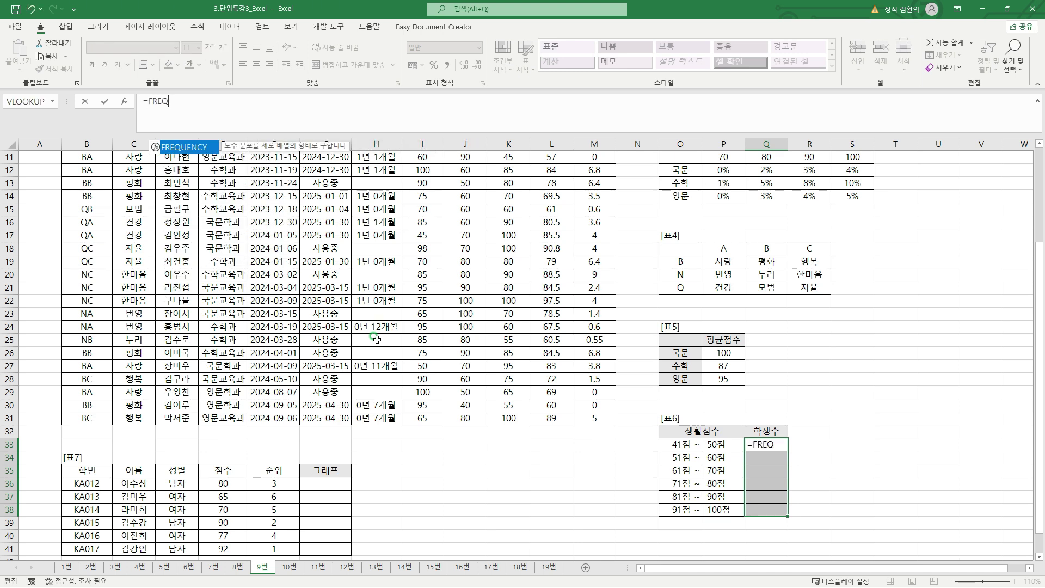
pyautogui.write('Q')
pyautogui.press('Tab')
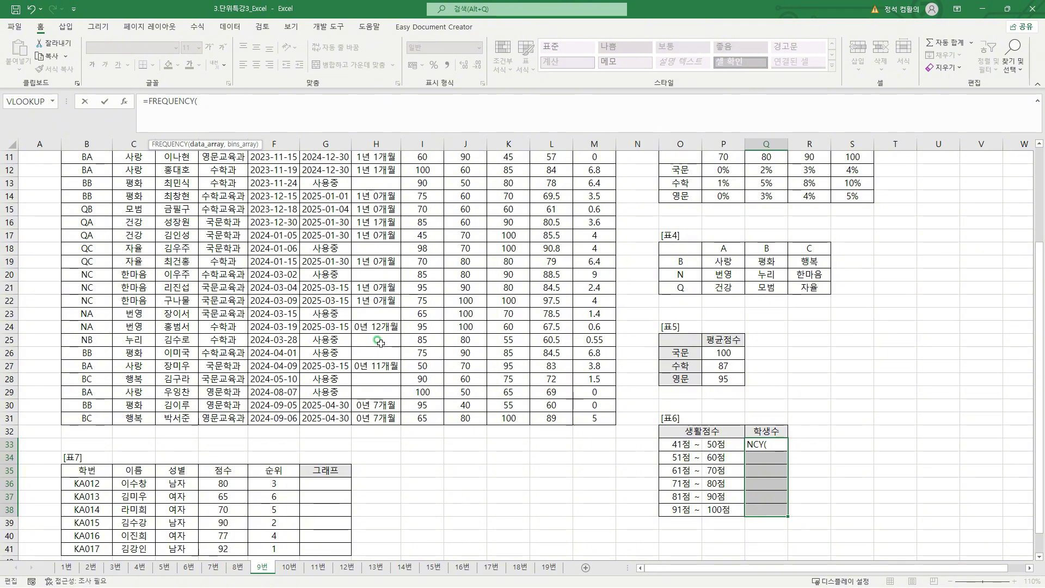
pyautogui.scroll(4, 380, 342)
pyautogui.moveTo(409, 181); pyautogui.dragTo(415, 547)
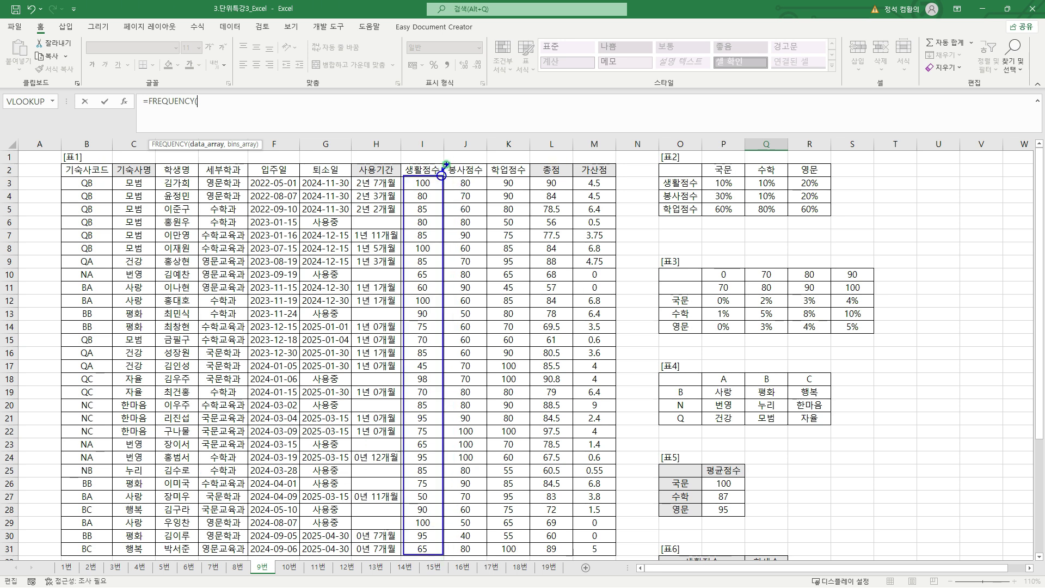
pyautogui.press('Escape')
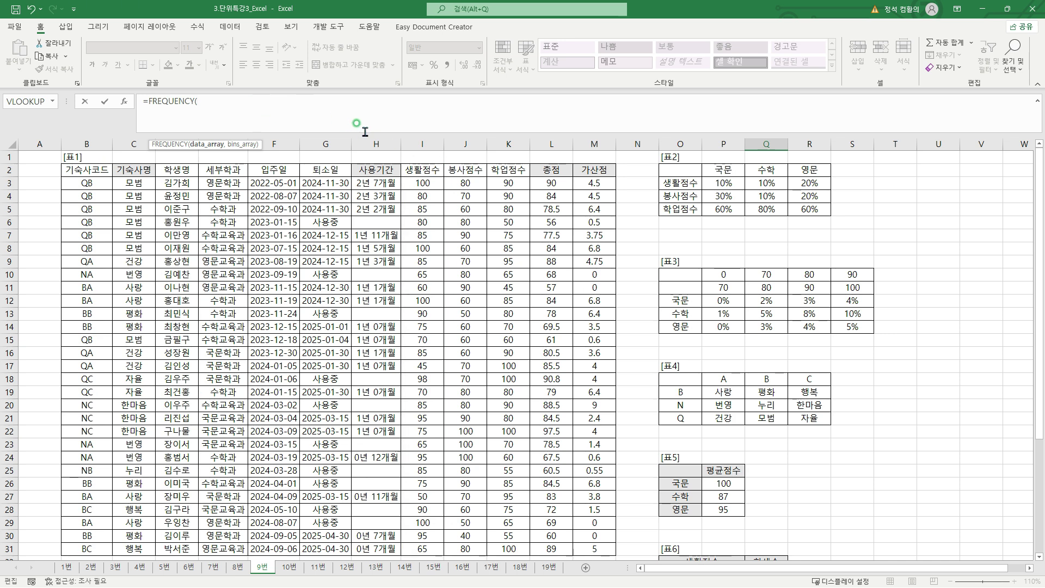
# Nest an IF as FREQUENCY's data array, with the first condition (RIGHT($B$3:$B$31,1)="A") on the 기숙사코드 column.
pyautogui.write('IF((')
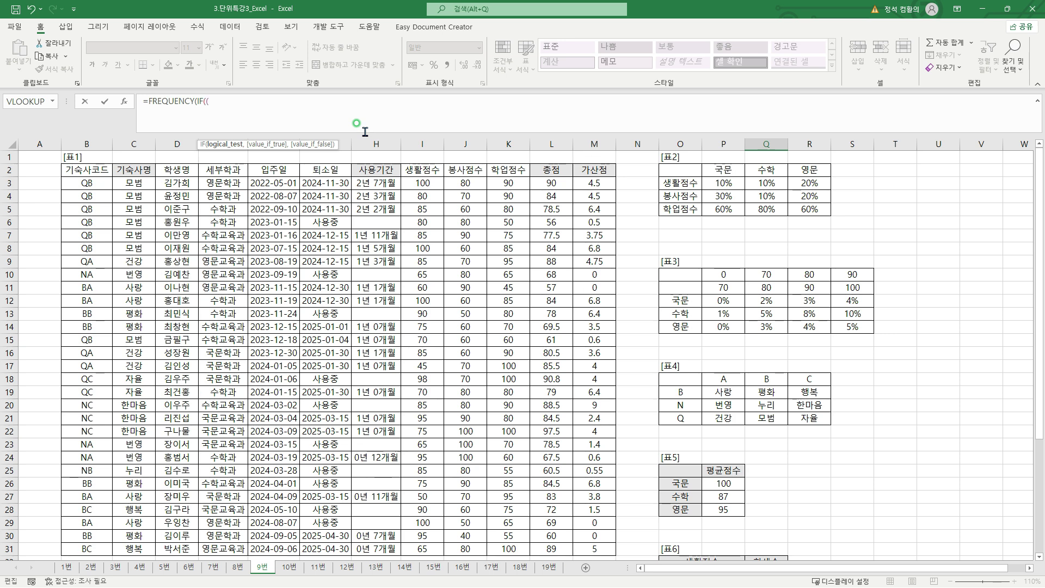
pyautogui.write('RIGHT(')
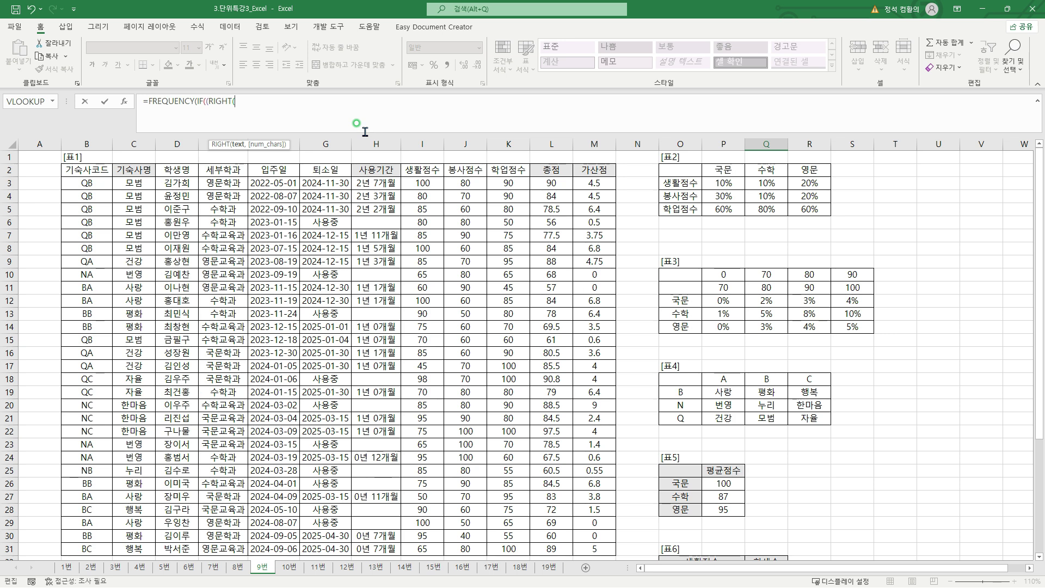
pyautogui.moveTo(98, 183); pyautogui.dragTo(87, 540)
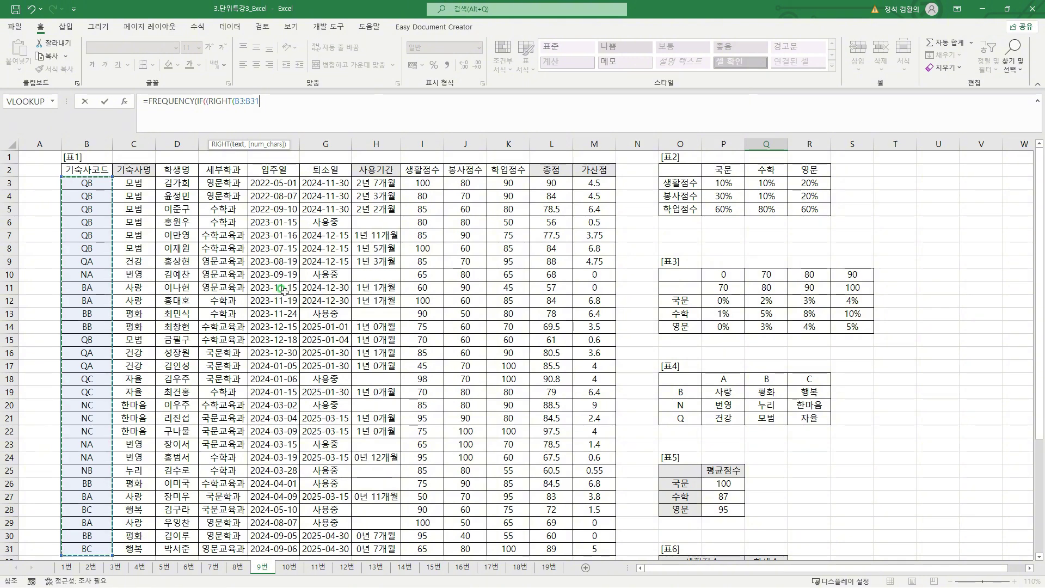
pyautogui.press('F4')
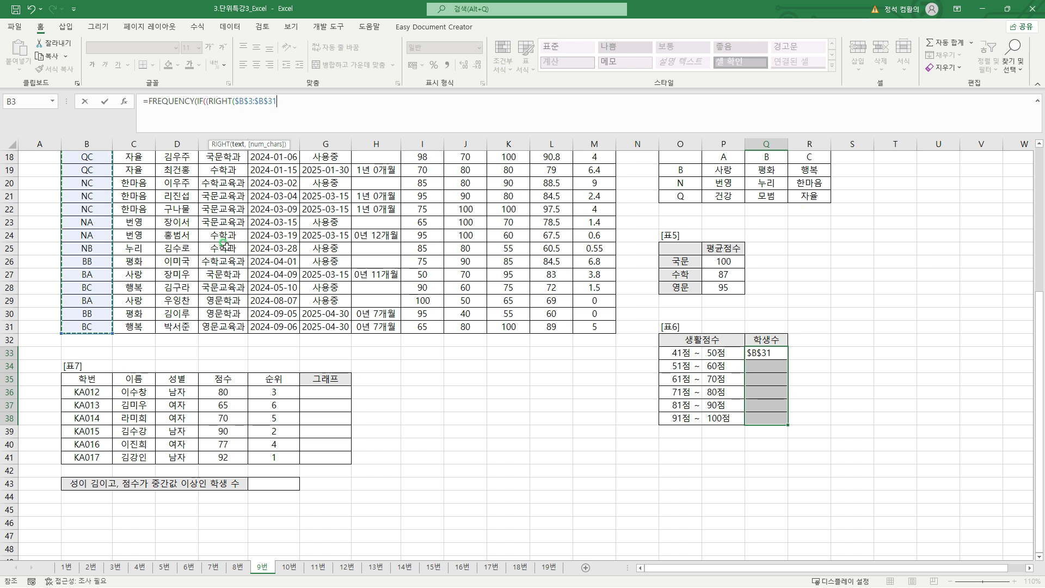
pyautogui.write(',')
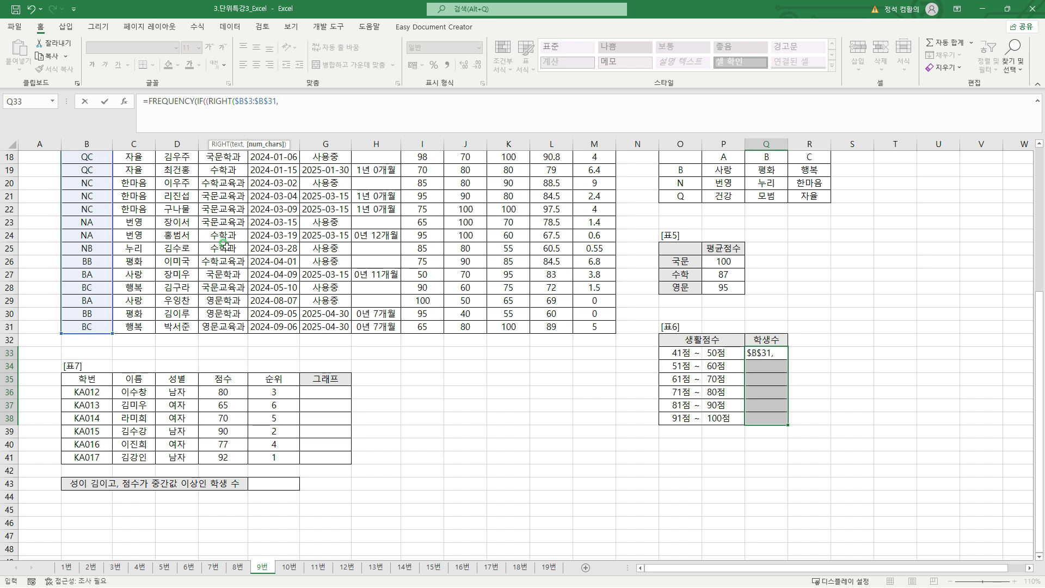
pyautogui.write('1)=')
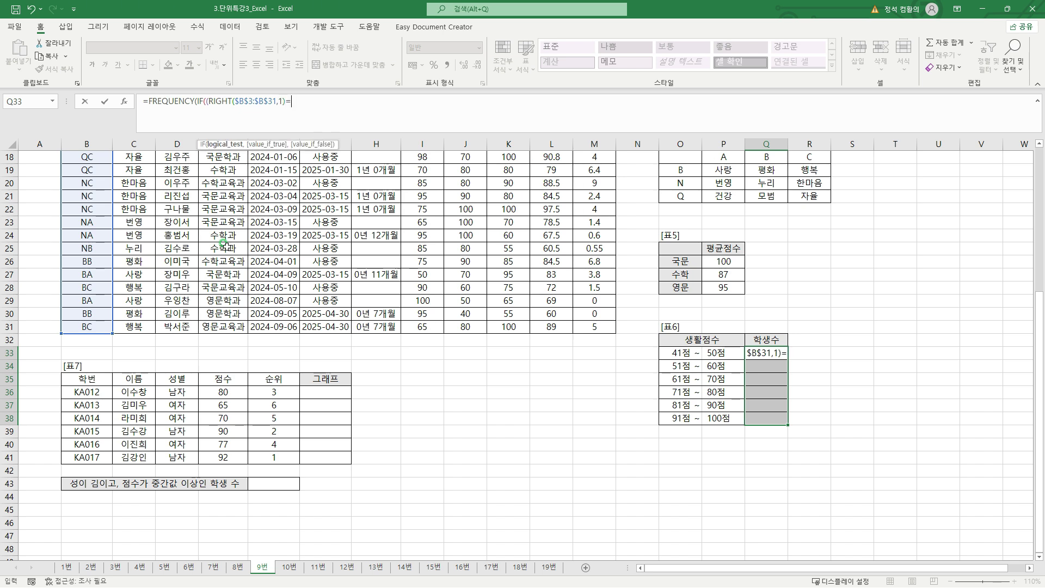
pyautogui.write('"')
pyautogui.write('A")')
# Add the OR condition +(RIGHT($B$3:$B$31,1)="B") to the IF's logical test.
pyautogui.write('+')
pyautogui.write('(RIGHT(')
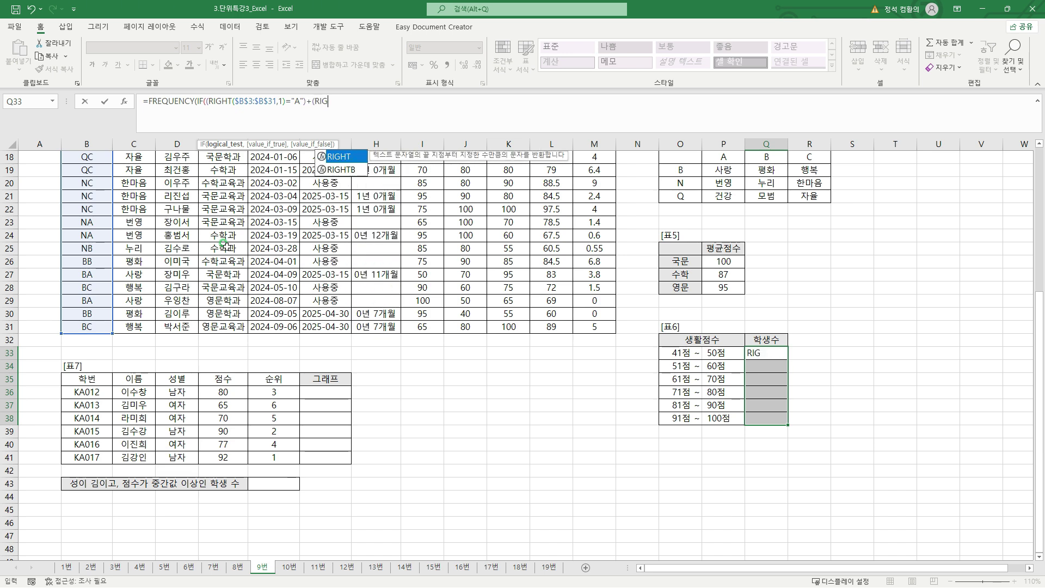
pyautogui.scroll(6, 173, 170)
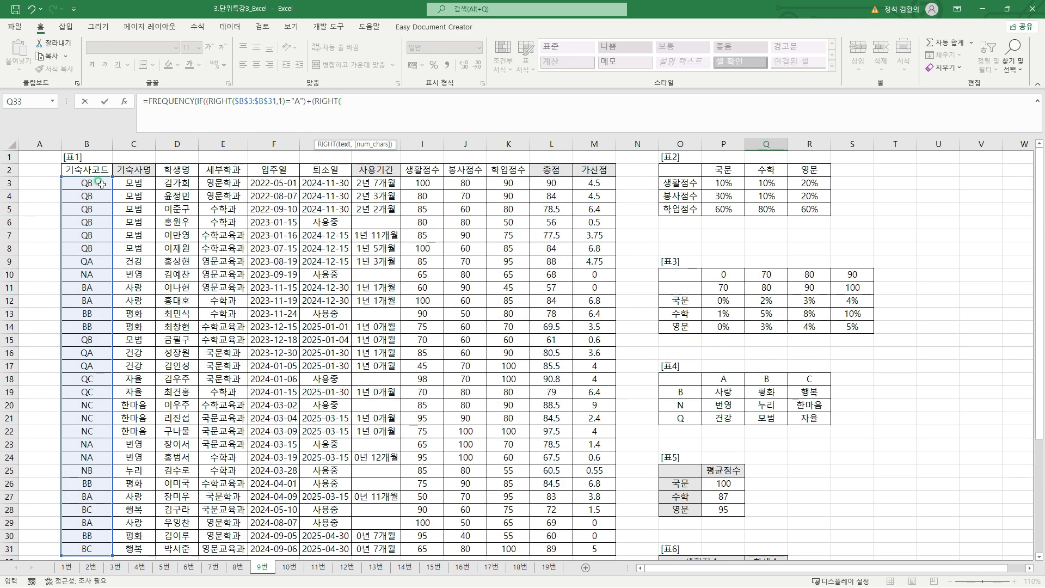
pyautogui.click(87, 183)
pyautogui.scroll(-1, 119, 276)
pyautogui.keyDown('shift'); pyautogui.click(82, 483); pyautogui.keyUp('shift')
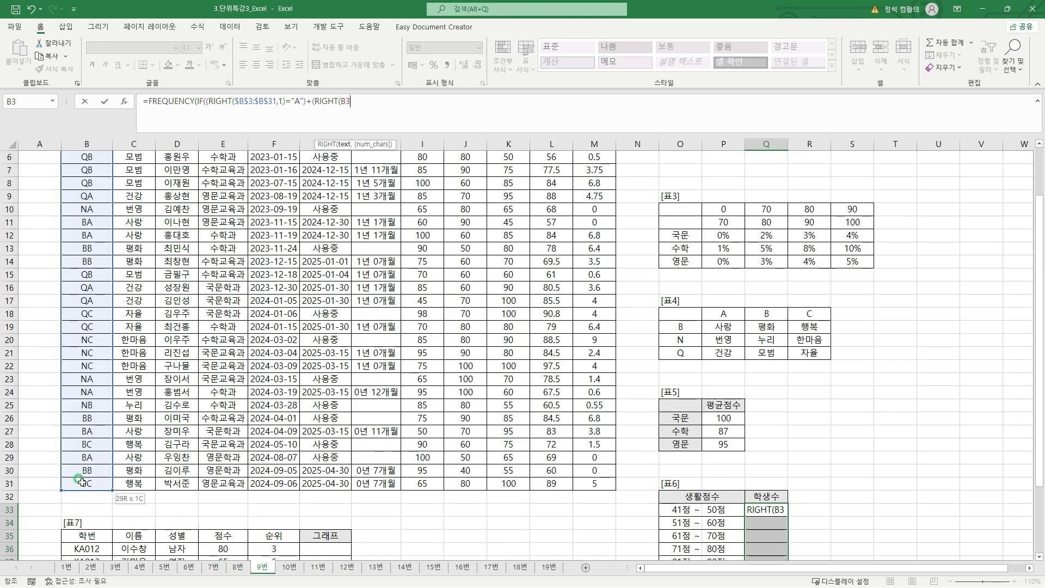
pyautogui.press('F4')
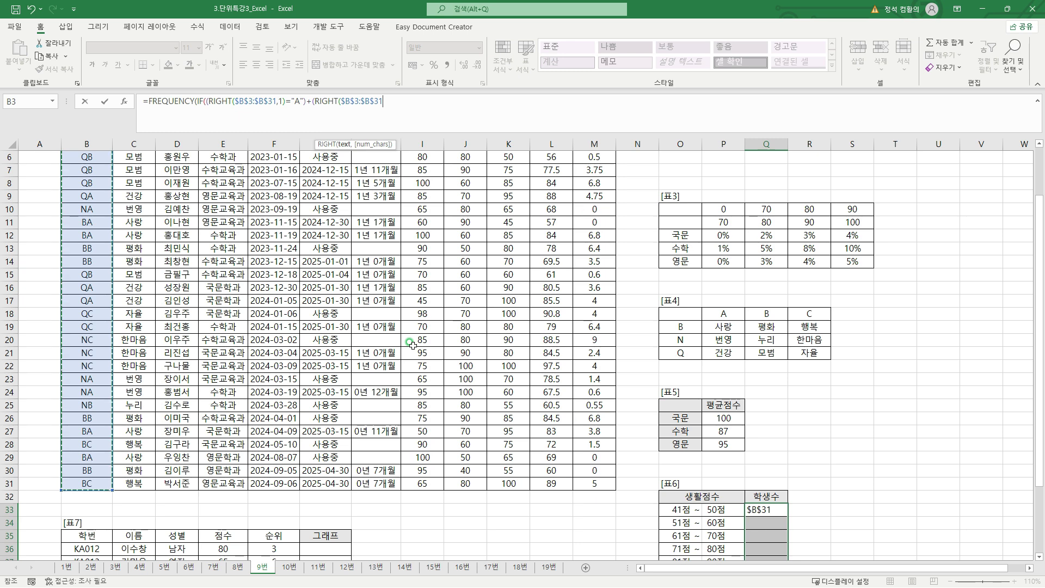
pyautogui.write(',1)="B')
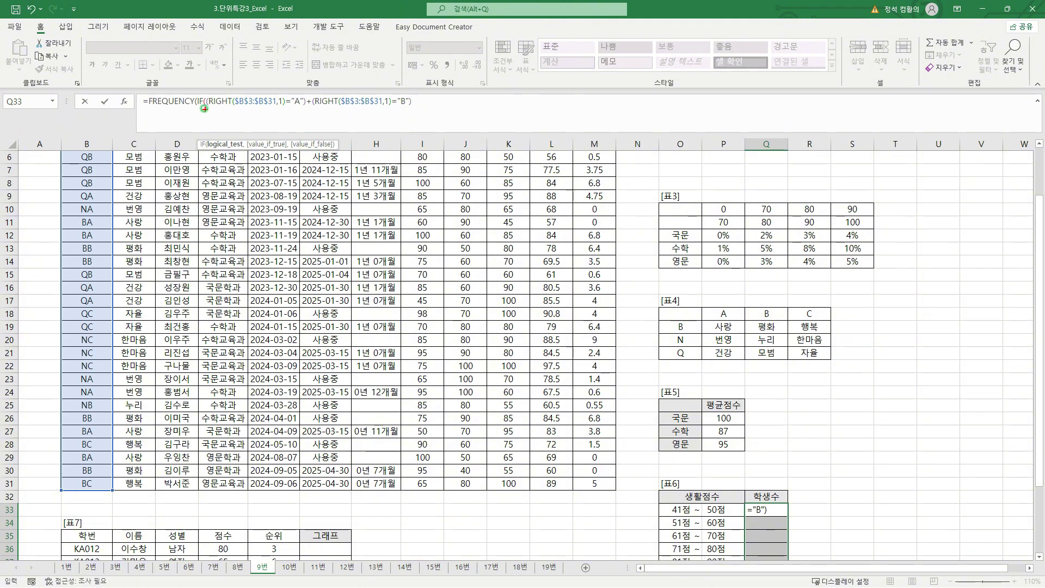
pyautogui.moveTo(209, 108); pyautogui.dragTo(418, 112)
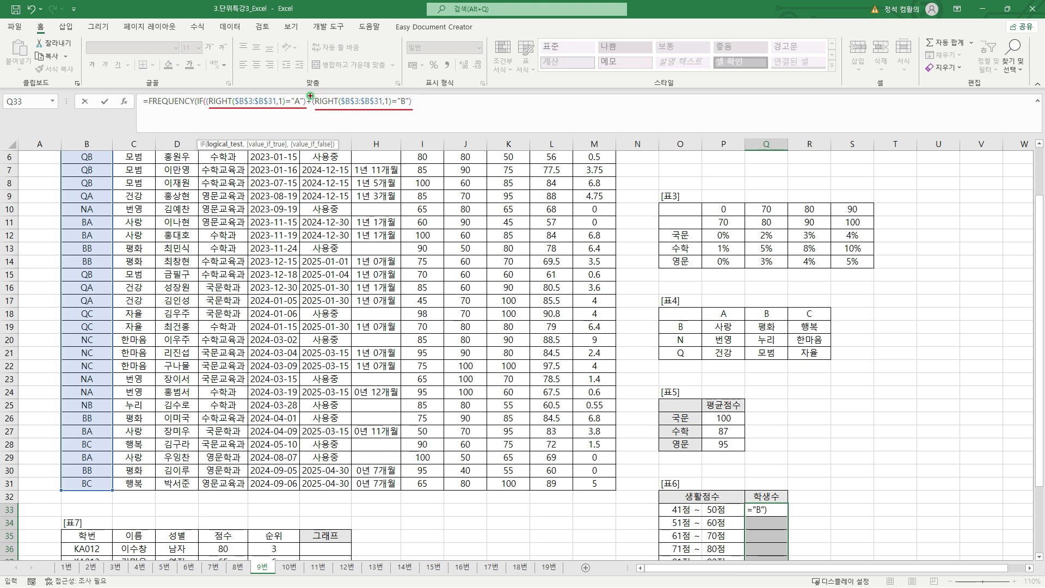
pyautogui.moveTo(304, 97)
pyautogui.mouseDown()
pyautogui.moveTo(317, 86)
pyautogui.moveTo(294, 88)
pyautogui.moveTo(356, 89)
pyautogui.mouseUp()
pyautogui.press('e')
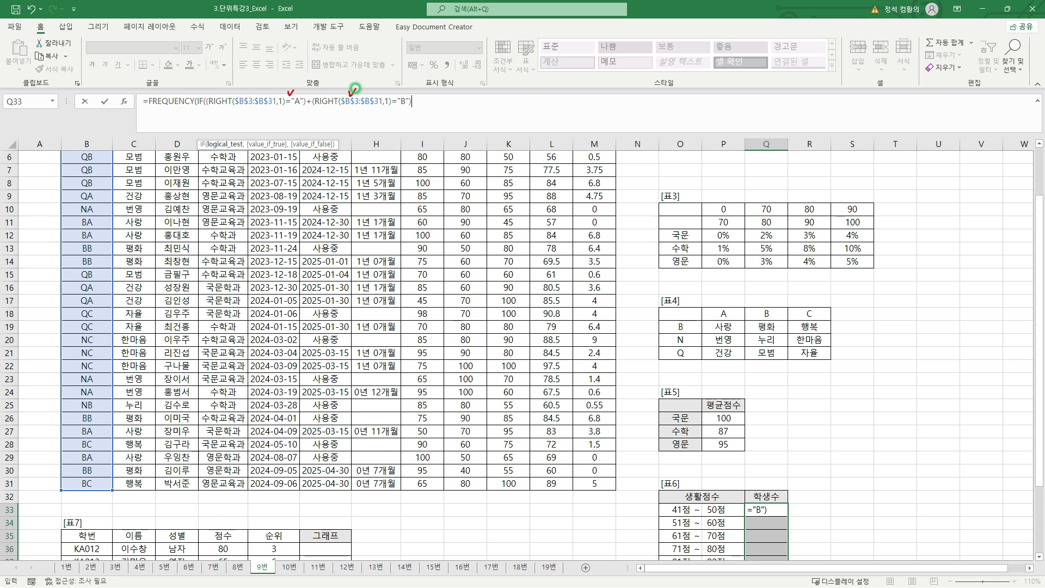
pyautogui.press('Escape')
# Set the IF's true value to the 생활점수 range $I$3:$I$31 and close the IF.
pyautogui.write(',')
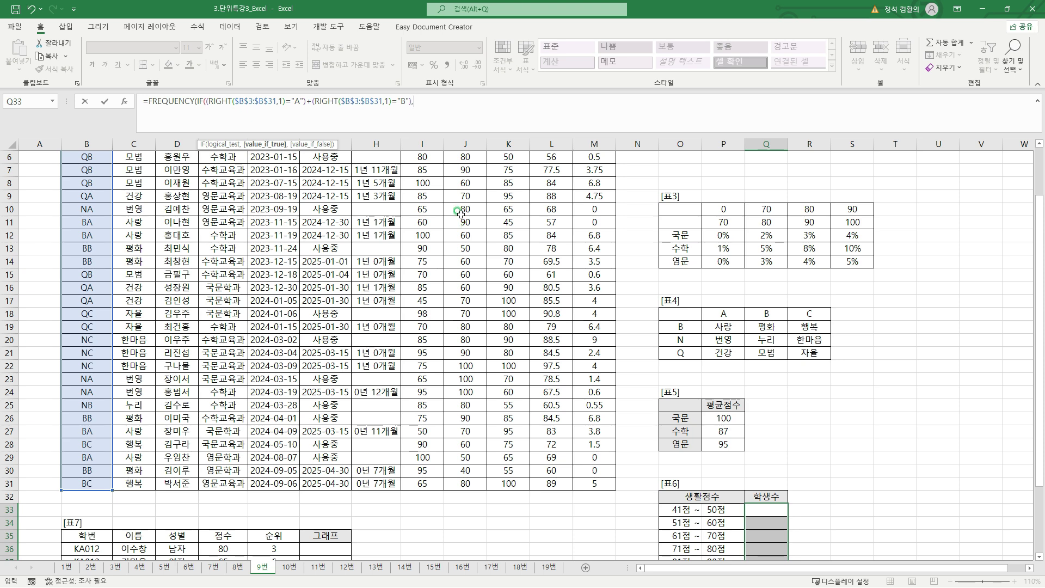
pyautogui.scroll(2, 451, 210)
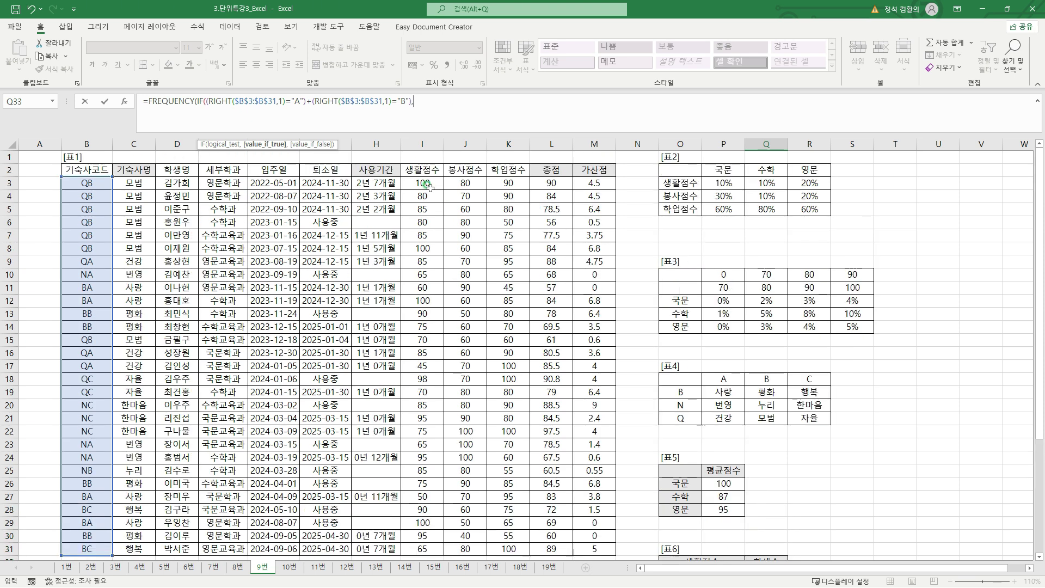
pyautogui.moveTo(430, 183); pyautogui.dragTo(427, 546)
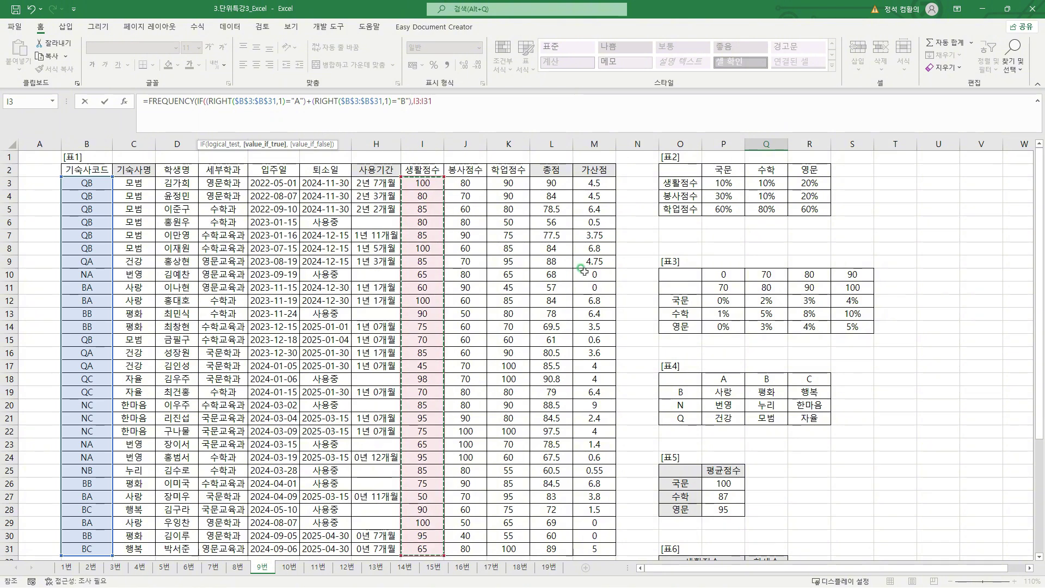
pyautogui.press('F4')
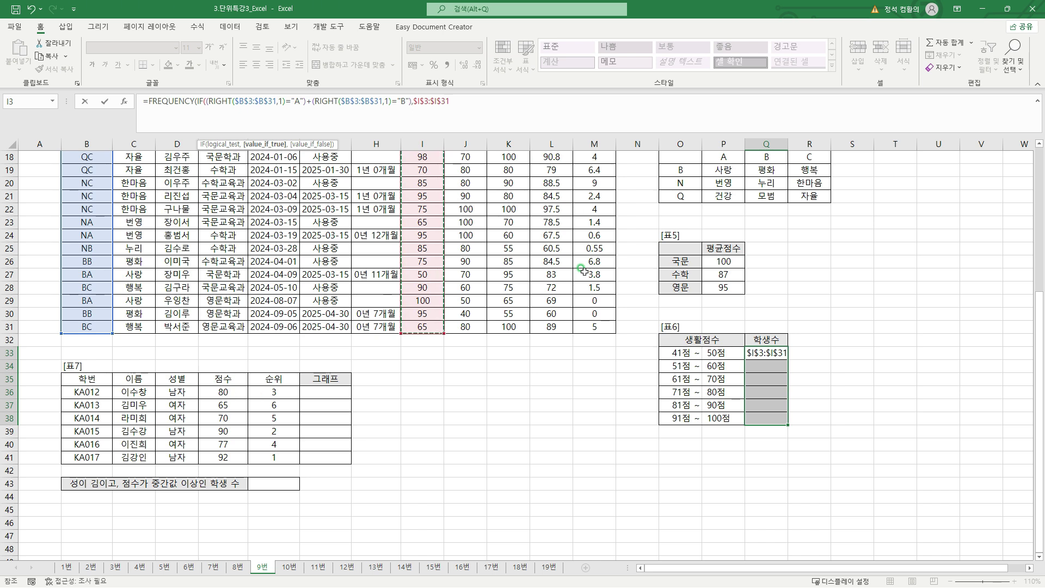
pyautogui.write(')')
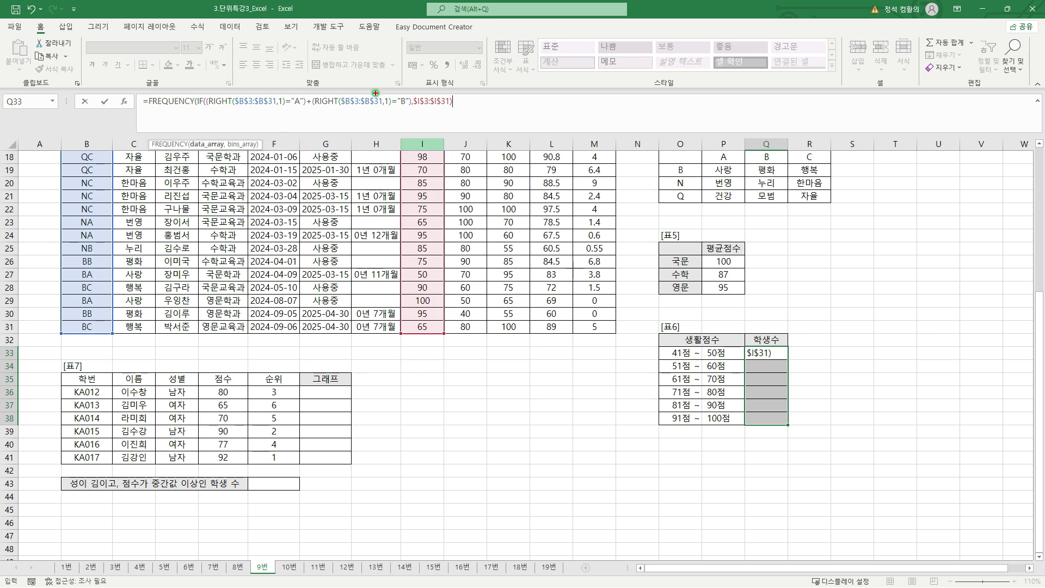
pyautogui.moveTo(198, 108); pyautogui.dragTo(452, 109)
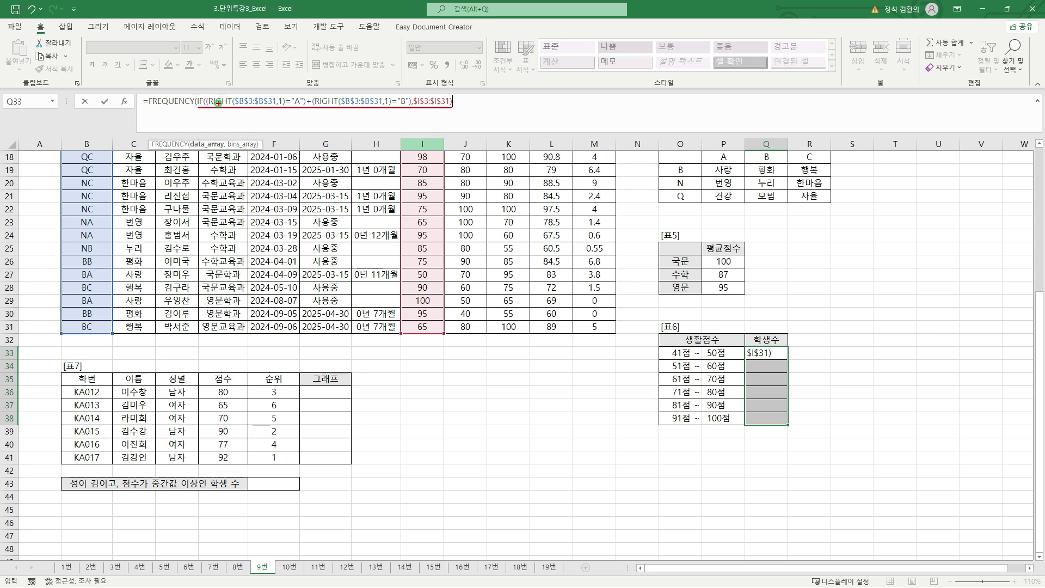
pyautogui.moveTo(193, 96)
pyautogui.mouseDown()
pyautogui.moveTo(197, 108)
pyautogui.moveTo(209, 84)
pyautogui.mouseUp()
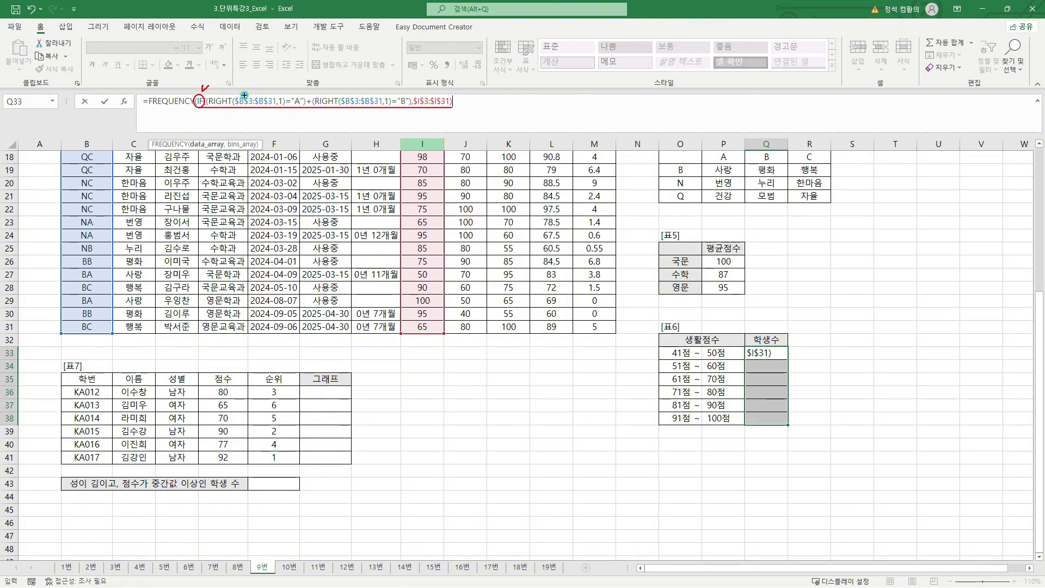
pyautogui.moveTo(252, 93)
pyautogui.mouseDown()
pyautogui.moveTo(304, 86)
pyautogui.moveTo(376, 105)
pyautogui.moveTo(441, 86)
pyautogui.mouseUp()
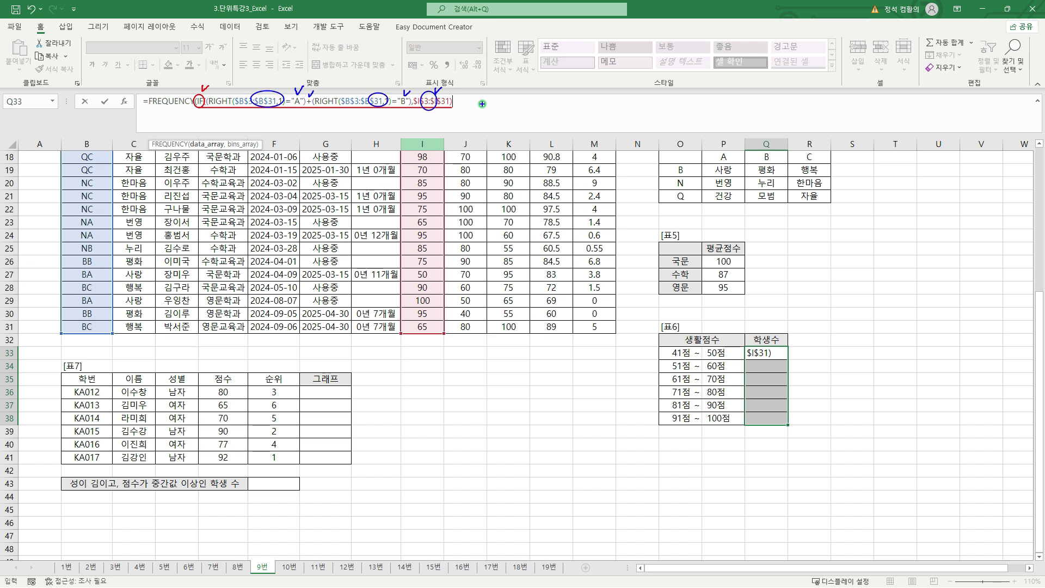
pyautogui.press('Escape')
# Set FREQUENCY's bins array to $P$33:$P$38, close the function and commit it as an array formula in Q33:Q38.
pyautogui.write(',')
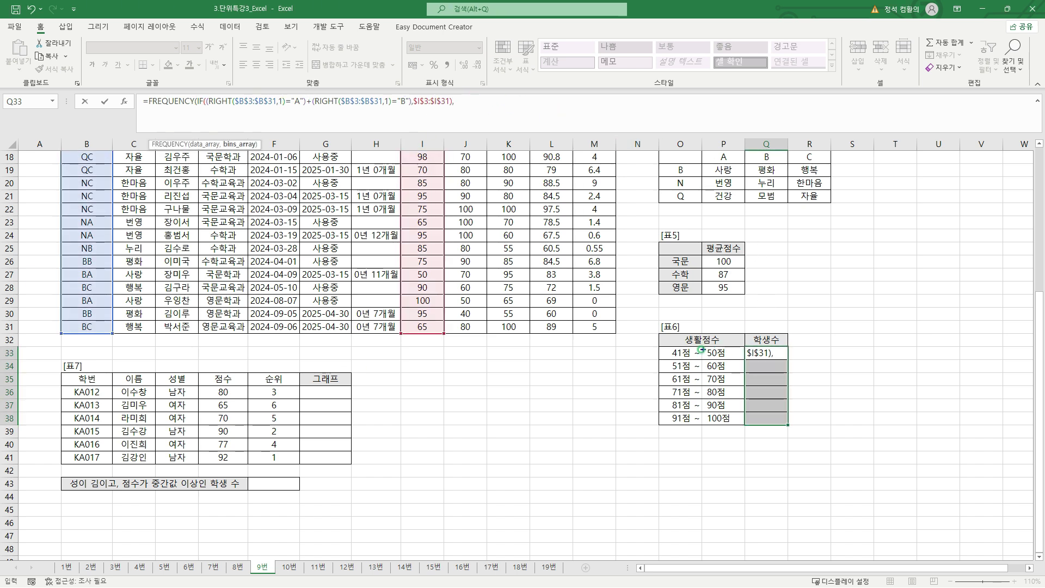
pyautogui.moveTo(704, 346); pyautogui.dragTo(745, 425)
pyautogui.press('Escape')
pyautogui.moveTo(717, 353); pyautogui.dragTo(719, 419)
pyautogui.press('F4')
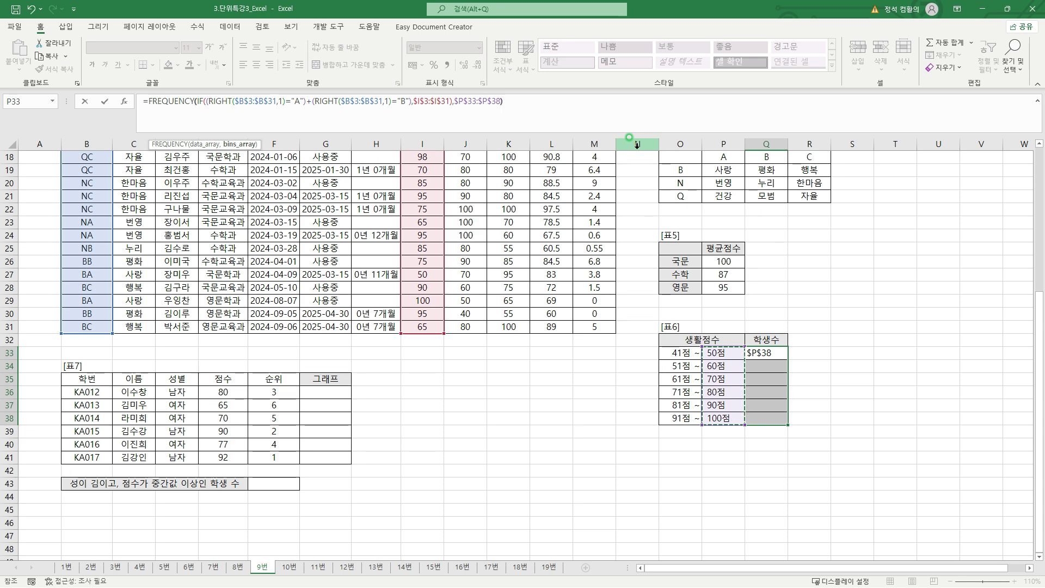
pyautogui.write(')')
pyautogui.hotkey('ctrl', 'shift', 'Return')
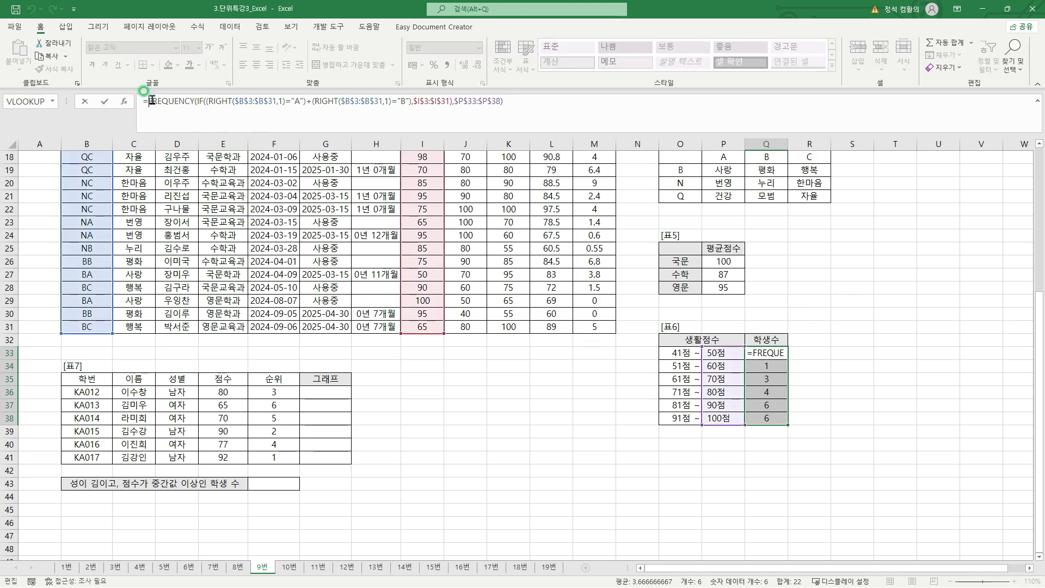
# Wrap the FREQUENCY formula in TEXT with the format "0명" and recommit it as an array formula in Q33:Q38.
pyautogui.click(147, 101)
pyautogui.write('te')
pyautogui.press('BackSpace')
pyautogui.press('BackSpace')
pyautogui.write('TEXR')
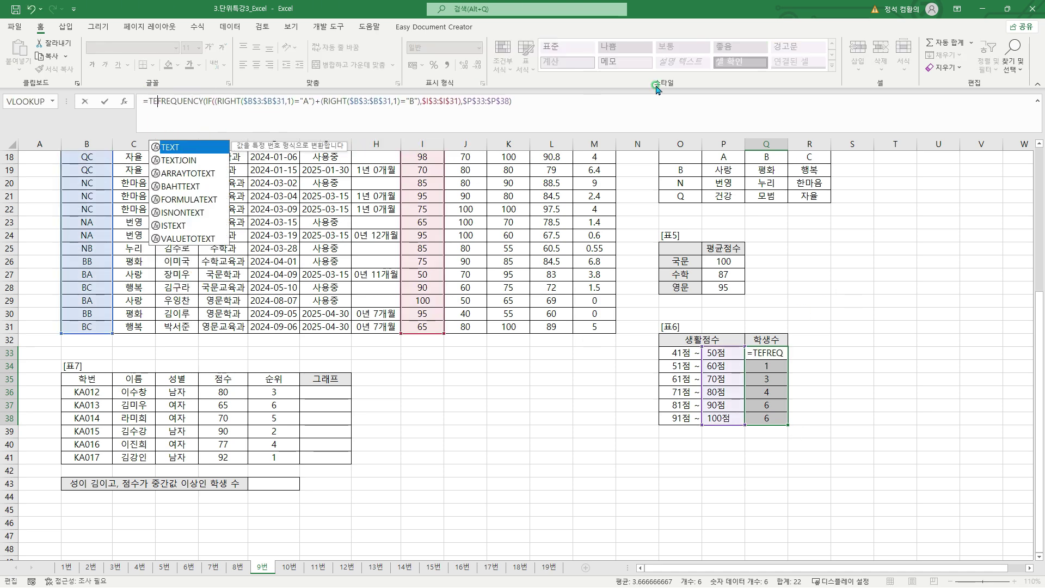
pyautogui.press('BackSpace')
pyautogui.write('R')
pyautogui.press('BackSpace')
pyautogui.write('T(')
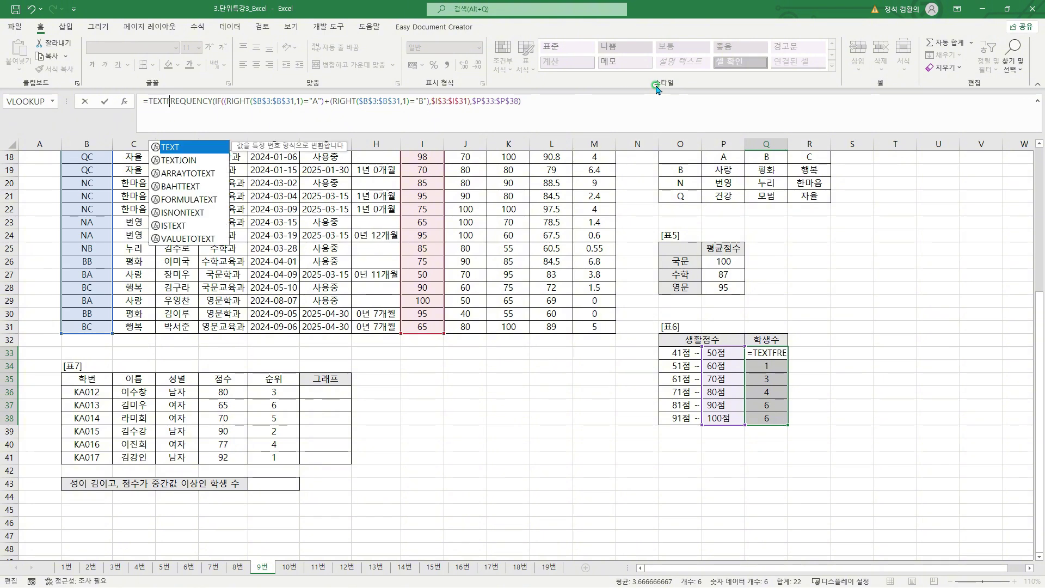
pyautogui.click(547, 107)
pyautogui.write(',')
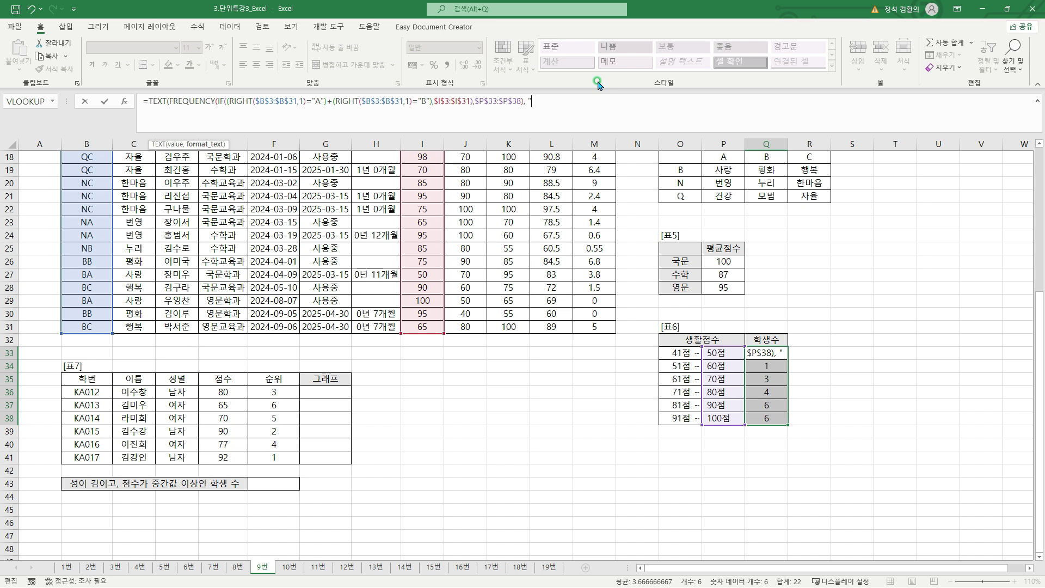
pyautogui.write('0명")')
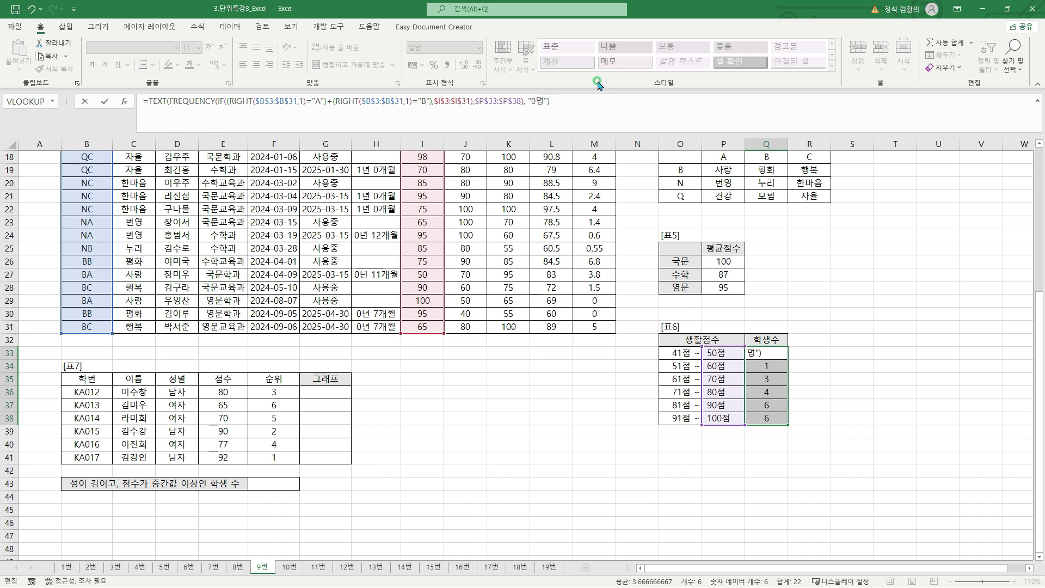
pyautogui.hotkey('ctrl', 'shift', 'Return')
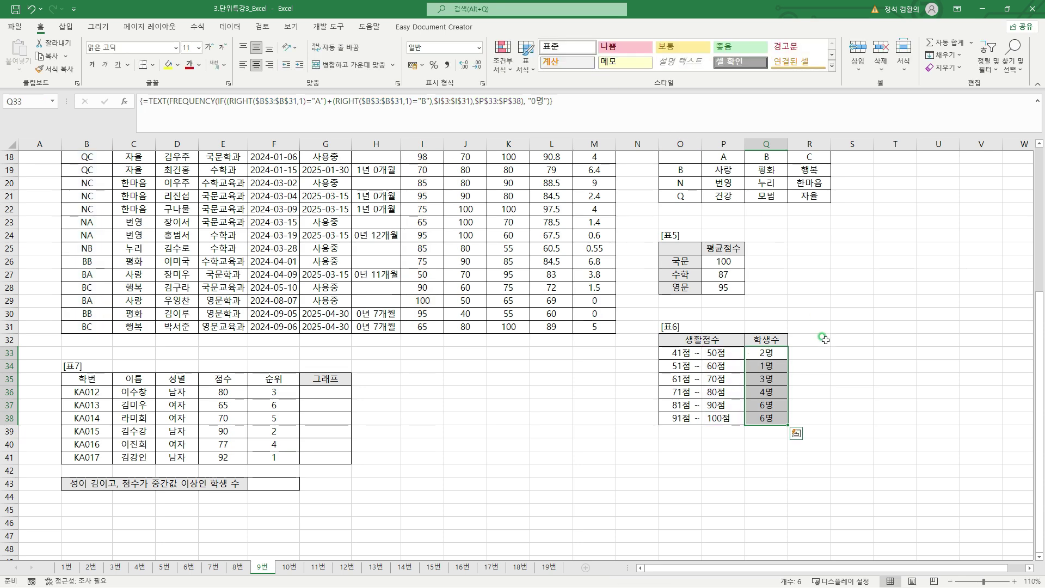
pyautogui.click(770, 351)
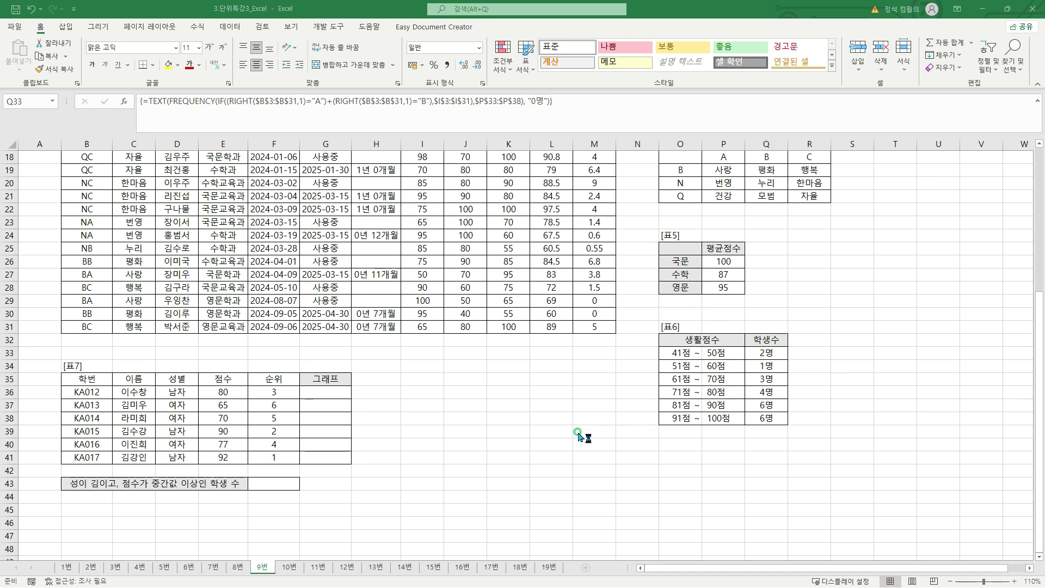
pyautogui.scroll(6, 558, 434)
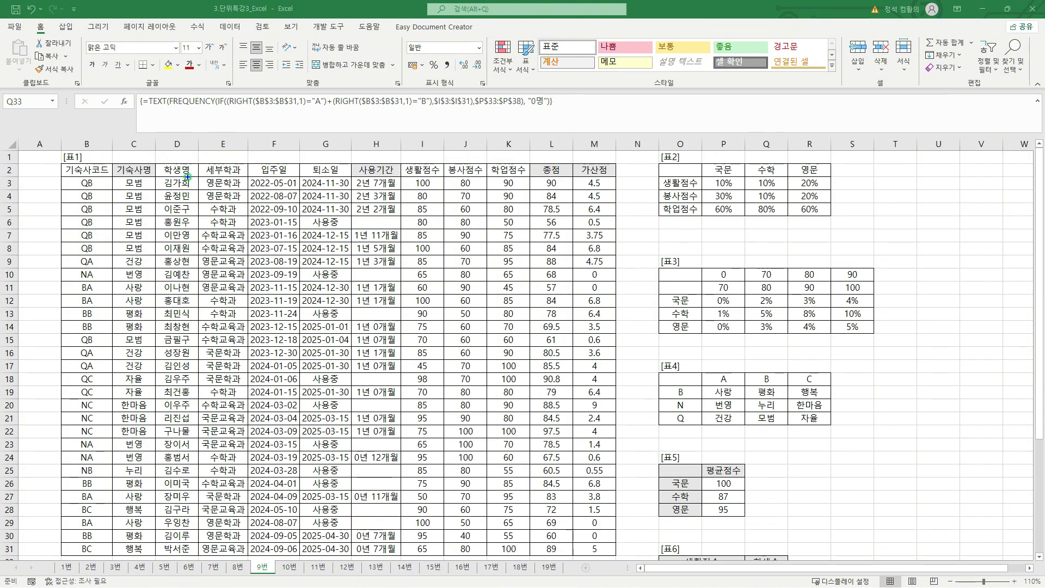
pyautogui.moveTo(188, 119)
pyautogui.mouseDown()
pyautogui.moveTo(190, 140)
pyautogui.moveTo(196, 120)
pyautogui.mouseUp()
pyautogui.moveTo(189, 130); pyautogui.dragTo(196, 129)
pyautogui.moveTo(199, 122); pyautogui.dragTo(199, 141)
pyautogui.moveTo(199, 123)
pyautogui.mouseDown()
pyautogui.moveTo(208, 137)
pyautogui.moveTo(215, 129)
pyautogui.mouseUp()
pyautogui.moveTo(222, 122); pyautogui.dragTo(228, 136)
pyautogui.moveTo(229, 123); pyautogui.dragTo(247, 136)
pyautogui.moveTo(240, 130); pyautogui.dragTo(250, 136)
pyautogui.moveTo(250, 126); pyautogui.dragTo(279, 136)
pyautogui.moveTo(285, 121)
pyautogui.mouseDown()
pyautogui.moveTo(283, 145)
pyautogui.moveTo(301, 127)
pyautogui.mouseUp()
pyautogui.moveTo(304, 121)
pyautogui.mouseDown()
pyautogui.moveTo(305, 142)
pyautogui.moveTo(311, 131)
pyautogui.mouseUp()
pyautogui.moveTo(307, 137); pyautogui.dragTo(319, 142)
pyautogui.moveTo(326, 138)
pyautogui.mouseDown()
pyautogui.moveTo(355, 125)
pyautogui.moveTo(349, 140)
pyautogui.mouseUp()
pyautogui.moveTo(357, 121); pyautogui.dragTo(367, 131)
pyautogui.moveTo(359, 131); pyautogui.dragTo(372, 142)
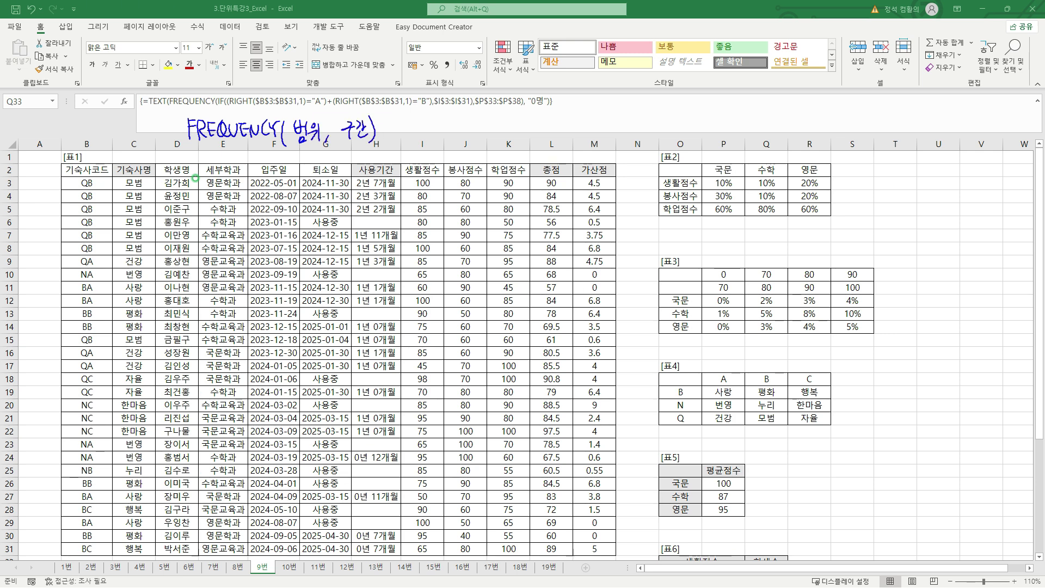
pyautogui.moveTo(434, 151); pyautogui.dragTo(437, 155)
pyautogui.moveTo(405, 175)
pyautogui.mouseDown()
pyautogui.moveTo(404, 508)
pyautogui.moveTo(405, 174)
pyautogui.moveTo(349, 176)
pyautogui.moveTo(317, 148)
pyautogui.moveTo(326, 154)
pyautogui.mouseUp()
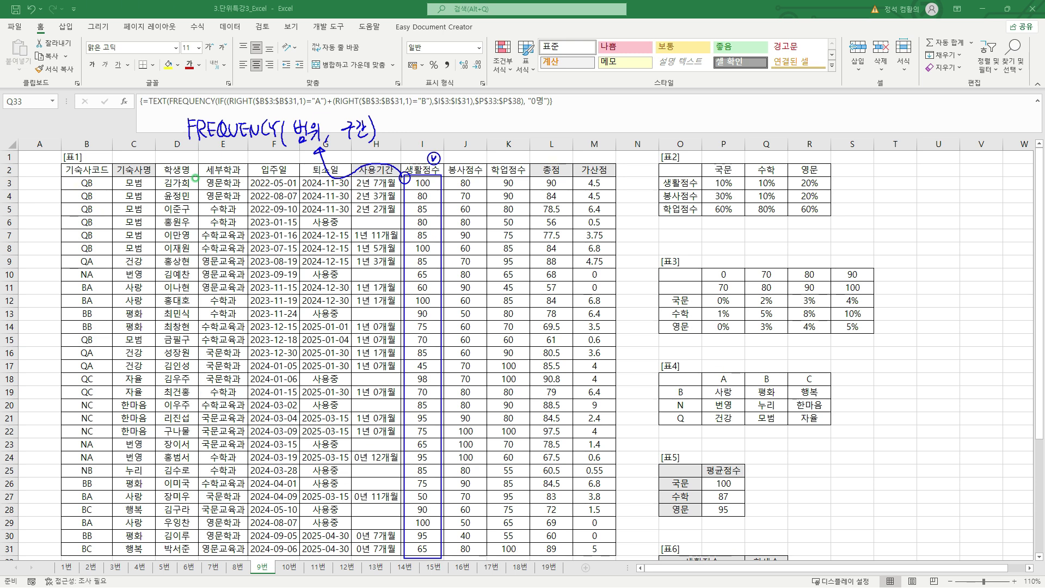
pyautogui.moveTo(35, 205)
pyautogui.mouseDown()
pyautogui.moveTo(45, 202)
pyautogui.moveTo(37, 240)
pyautogui.mouseUp()
pyautogui.moveTo(34, 176)
pyautogui.mouseDown()
pyautogui.moveTo(18, 218)
pyautogui.moveTo(54, 175)
pyautogui.mouseUp()
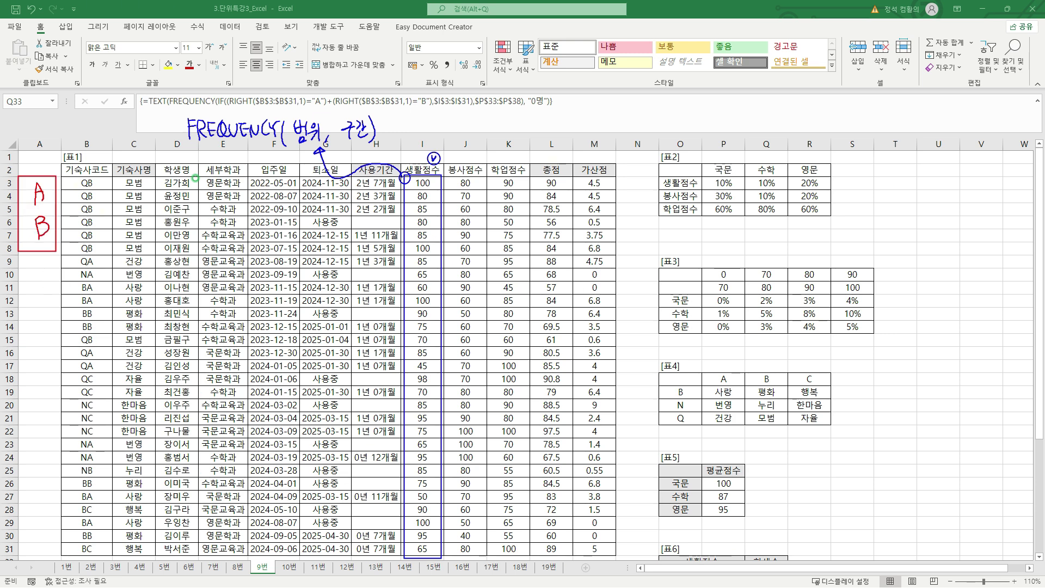
pyautogui.moveTo(291, 147); pyautogui.dragTo(314, 145)
pyautogui.moveTo(214, 109)
pyautogui.mouseDown()
pyautogui.moveTo(319, 108)
pyautogui.moveTo(328, 96)
pyautogui.moveTo(430, 108)
pyautogui.moveTo(416, 97)
pyautogui.moveTo(437, 124)
pyautogui.moveTo(443, 93)
pyautogui.mouseUp()
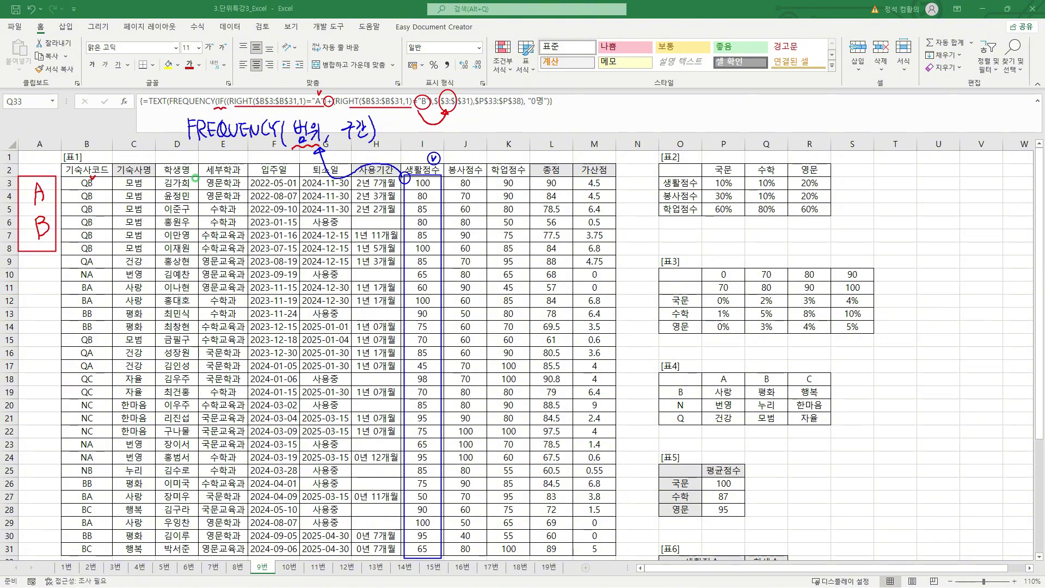
pyautogui.moveTo(432, 178); pyautogui.dragTo(427, 178)
pyautogui.moveTo(94, 201); pyautogui.dragTo(102, 216)
pyautogui.moveTo(84, 385); pyautogui.dragTo(88, 384)
pyautogui.moveTo(415, 373); pyautogui.dragTo(428, 399)
pyautogui.moveTo(428, 388)
pyautogui.mouseDown()
pyautogui.moveTo(414, 399)
pyautogui.moveTo(430, 411)
pyautogui.moveTo(418, 412)
pyautogui.mouseUp()
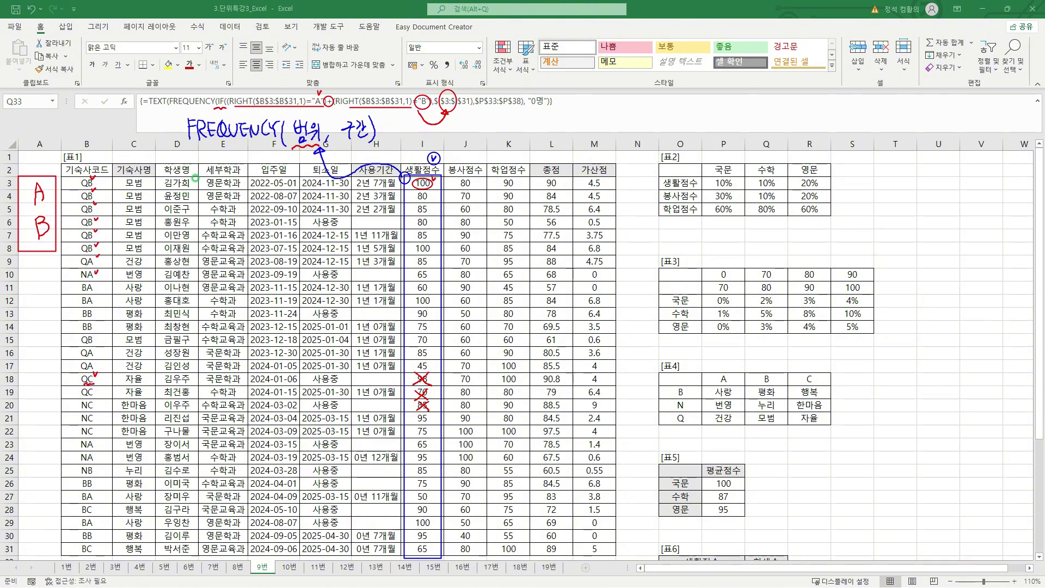
pyautogui.moveTo(477, 188)
pyautogui.mouseDown()
pyautogui.moveTo(477, 304)
pyautogui.moveTo(547, 414)
pyautogui.moveTo(479, 188)
pyautogui.mouseUp()
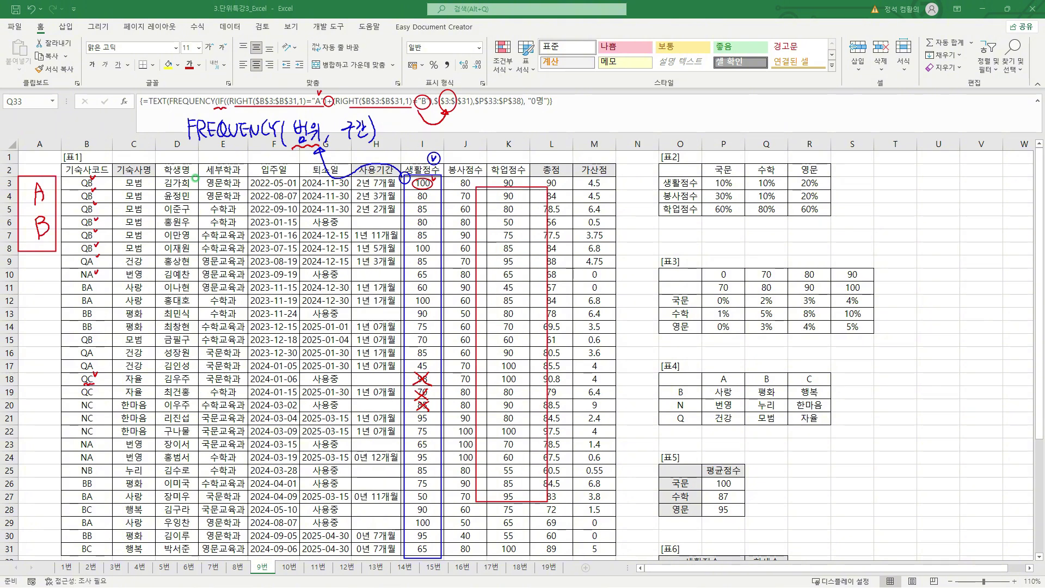
pyautogui.moveTo(549, 182); pyautogui.dragTo(555, 172)
pyautogui.moveTo(473, 110); pyautogui.dragTo(520, 110)
pyautogui.moveTo(315, 117)
pyautogui.mouseDown()
pyautogui.moveTo(323, 126)
pyautogui.moveTo(286, 209)
pyautogui.mouseUp()
pyautogui.moveTo(278, 201)
pyautogui.mouseDown()
pyautogui.moveTo(290, 195)
pyautogui.moveTo(281, 234)
pyautogui.moveTo(294, 228)
pyautogui.moveTo(281, 243)
pyautogui.moveTo(315, 230)
pyautogui.mouseUp()
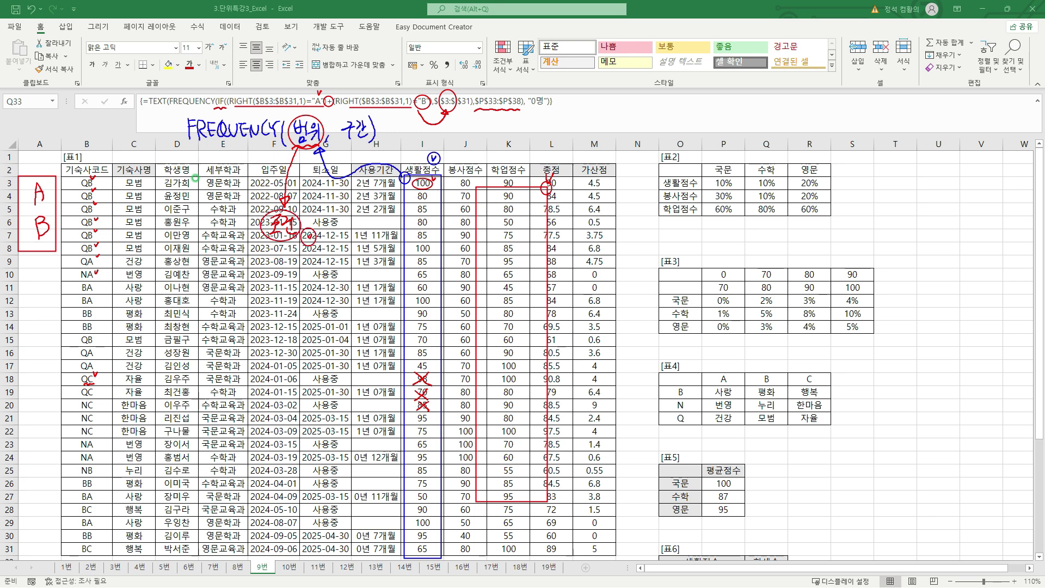
pyautogui.press('Escape')
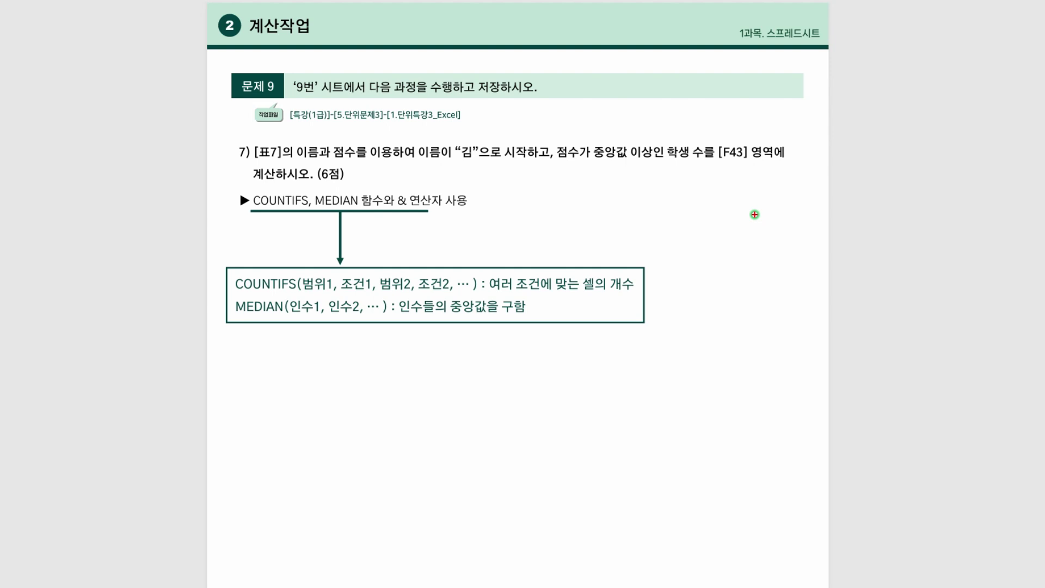
pyautogui.moveTo(313, 140); pyautogui.dragTo(356, 141)
pyautogui.moveTo(418, 158)
pyautogui.mouseDown()
pyautogui.moveTo(480, 157)
pyautogui.moveTo(483, 133)
pyautogui.mouseUp()
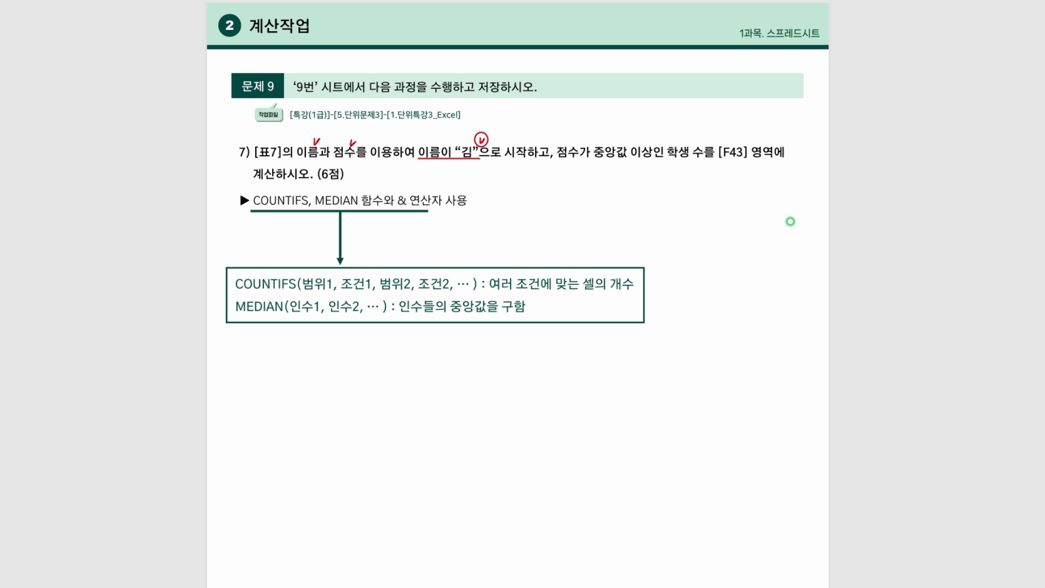